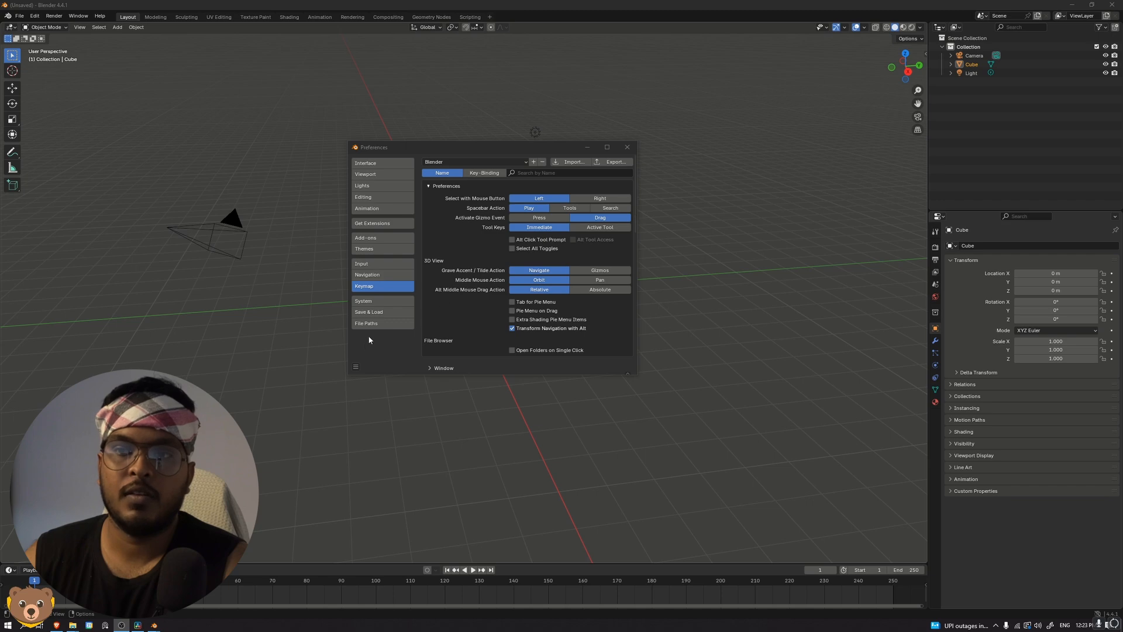
# Save the current preferences and close the Preferences window
pyautogui.click(357, 367)
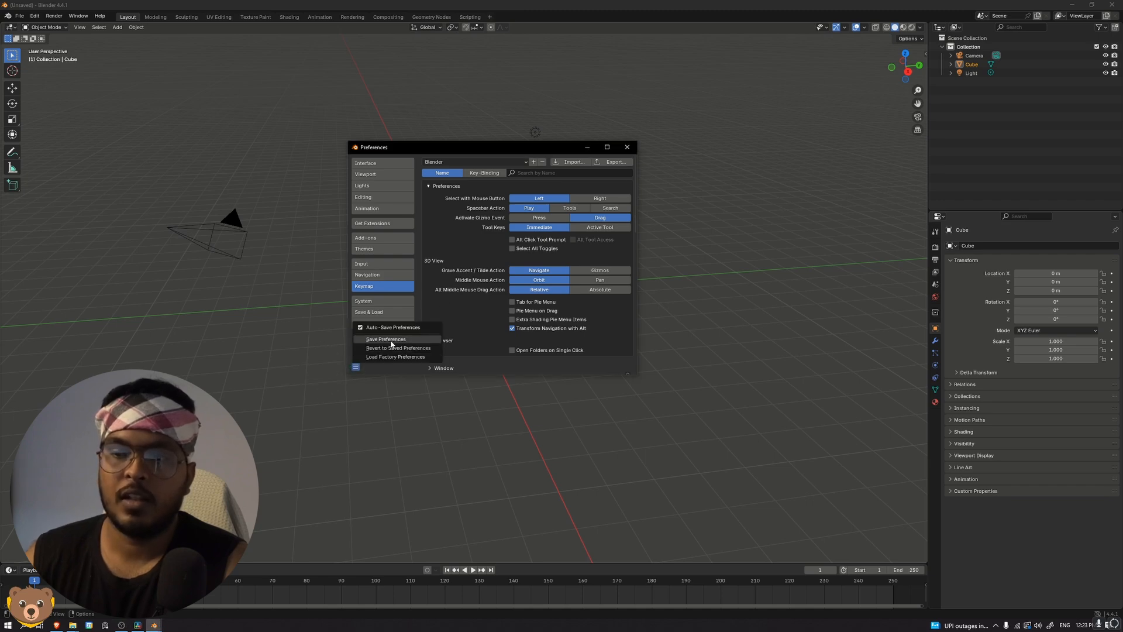
pyautogui.click(564, 616)
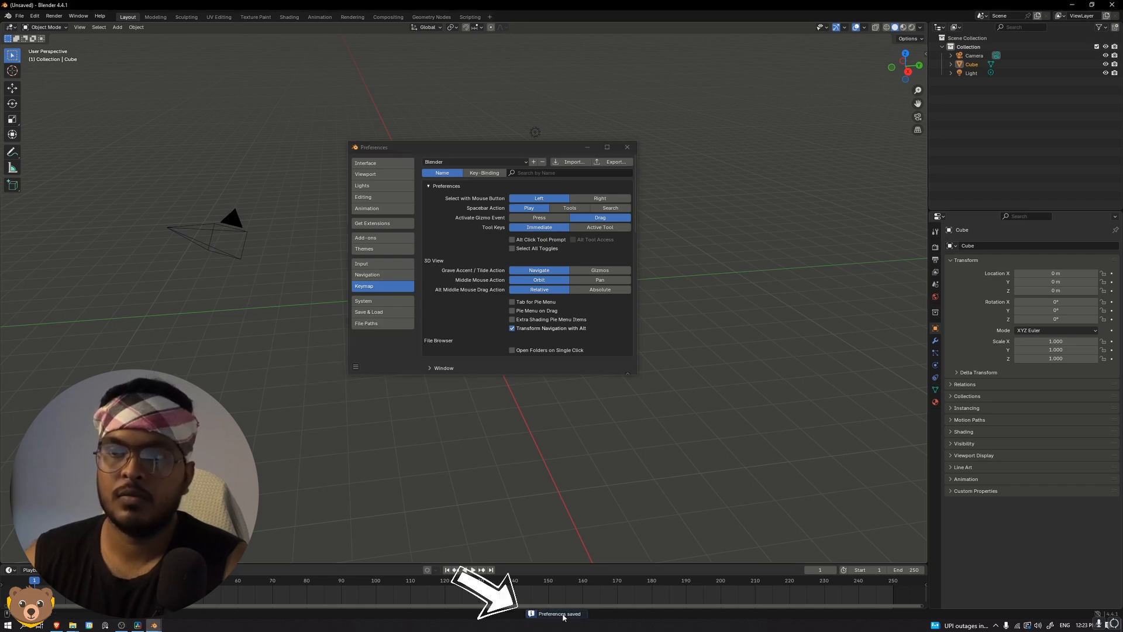
pyautogui.click(634, 161)
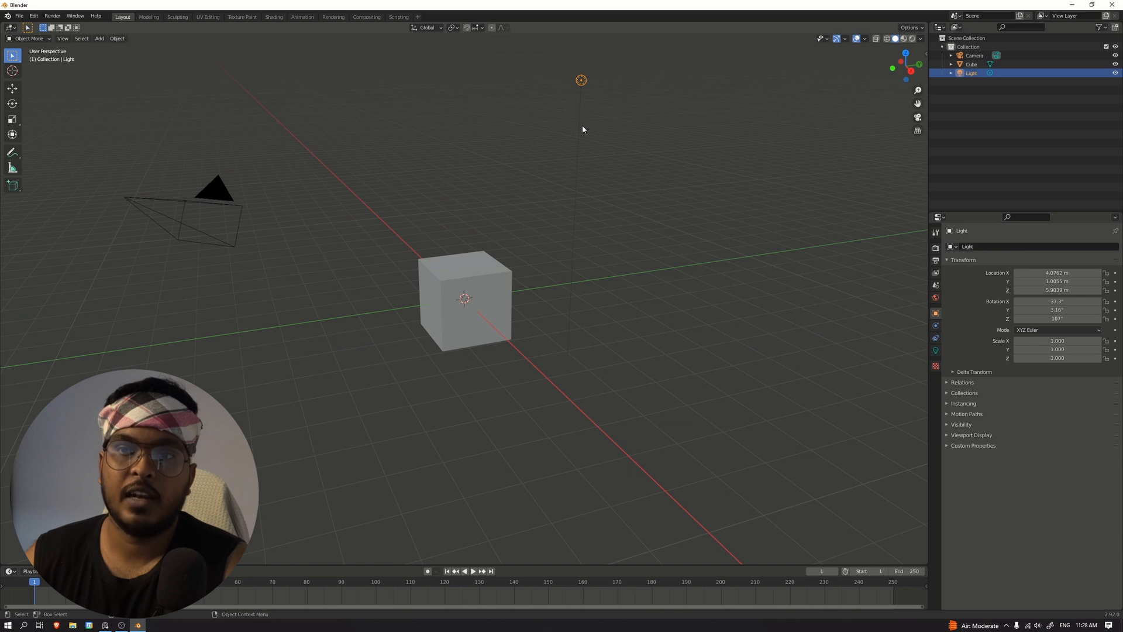
# Delete the selected light from the scene and select the camera
pyautogui.press('x')
pyautogui.click(581, 129)
pyautogui.click(224, 205)
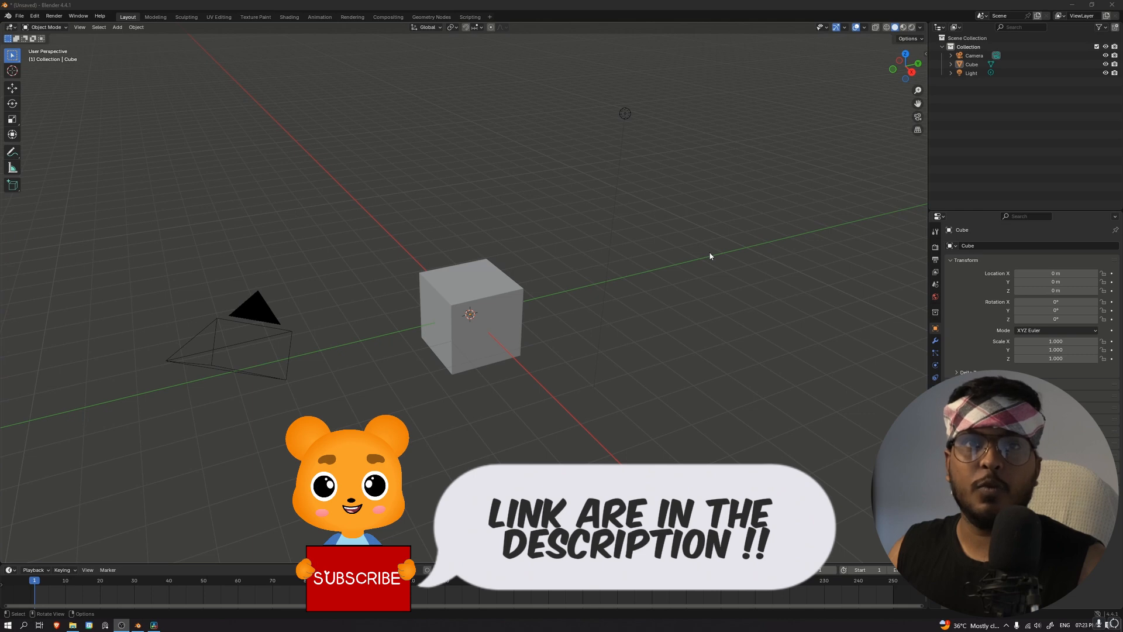
# Examine the default cube from different angles and distances by zooming, orbiting and panning the 3D viewport
pyautogui.scroll(2, 678, 264)
pyautogui.scroll(-3, 676, 266)
pyautogui.scroll(4, 678, 273)
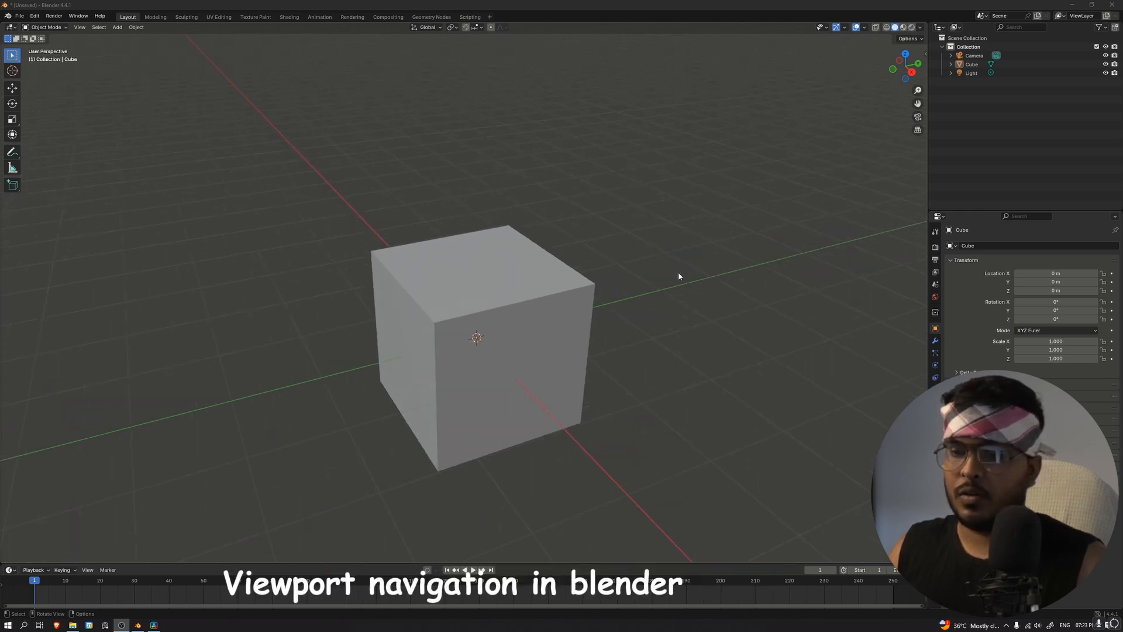
pyautogui.moveTo(679, 273); pyautogui.dragTo(604, 199, button='middle')
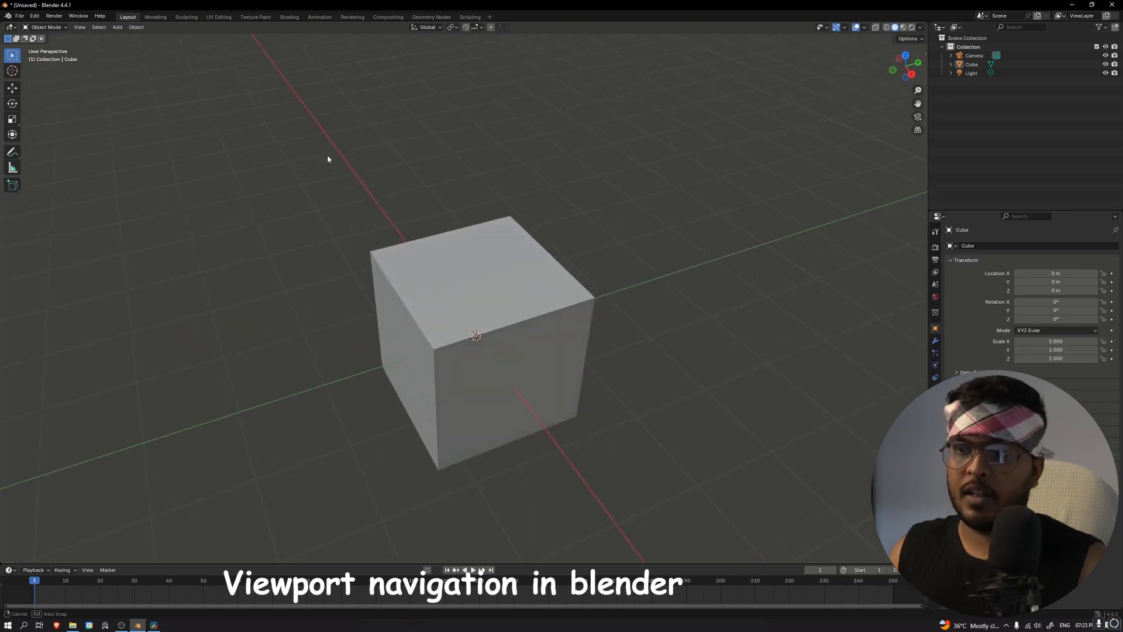
pyautogui.moveTo(328, 158); pyautogui.dragTo(273, 150, button='middle')
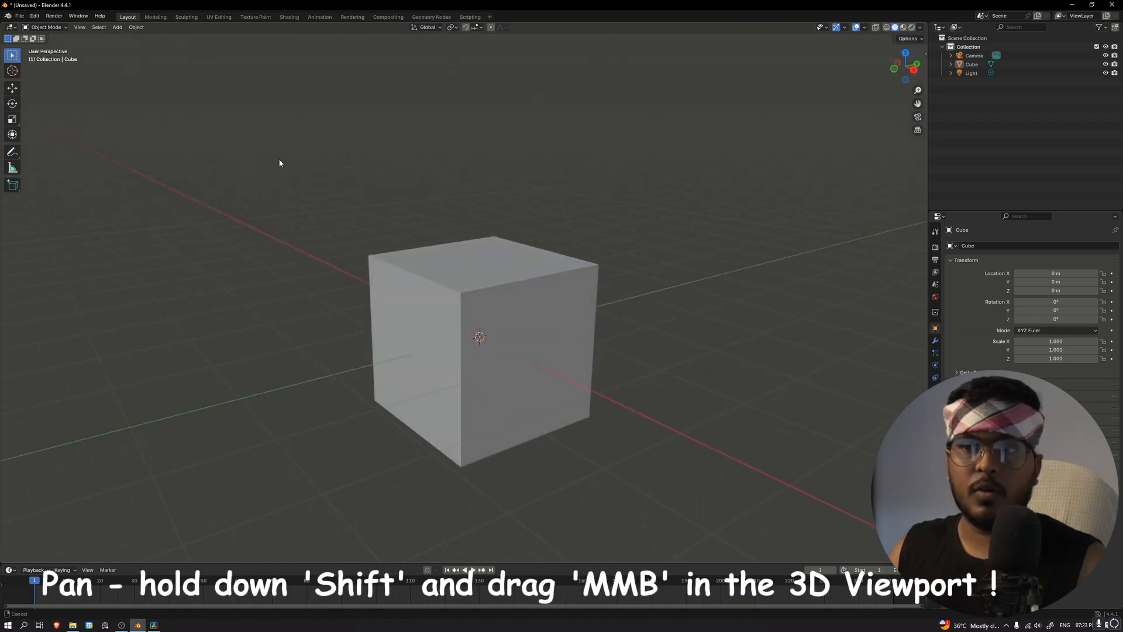
pyautogui.moveTo(280, 163)
pyautogui.keyDown('shift'); pyautogui.mouseDown(button='middle')
pyautogui.moveTo(223, 125)
pyautogui.moveTo(241, 213)
pyautogui.moveTo(319, 208)
pyautogui.moveTo(304, 136)
pyautogui.moveTo(261, 138)
pyautogui.moveTo(313, 140)
pyautogui.moveTo(304, 200)
pyautogui.moveTo(342, 147)
pyautogui.moveTo(289, 100)
pyautogui.moveTo(292, 147)
pyautogui.mouseUp(button='middle'); pyautogui.keyUp('shift')
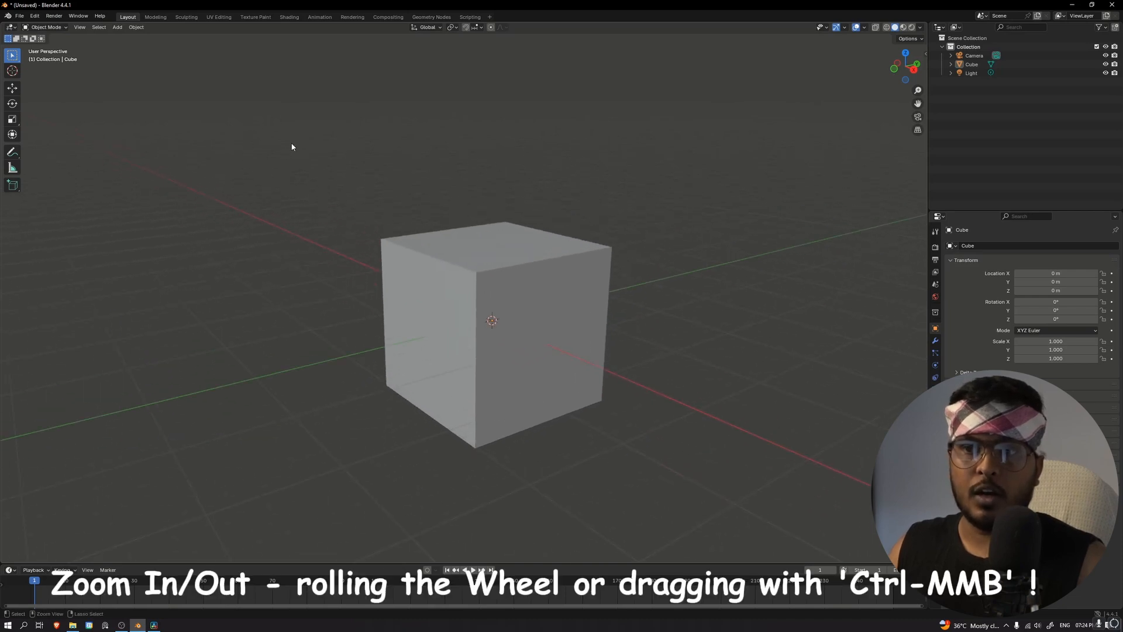
pyautogui.moveTo(292, 147)
pyautogui.keyDown('ctrl'); pyautogui.mouseDown(button='middle')
pyautogui.moveTo(300, 179)
pyautogui.moveTo(301, 96)
pyautogui.moveTo(300, 176)
pyautogui.moveTo(297, 145)
pyautogui.mouseUp(button='middle'); pyautogui.keyUp('ctrl')
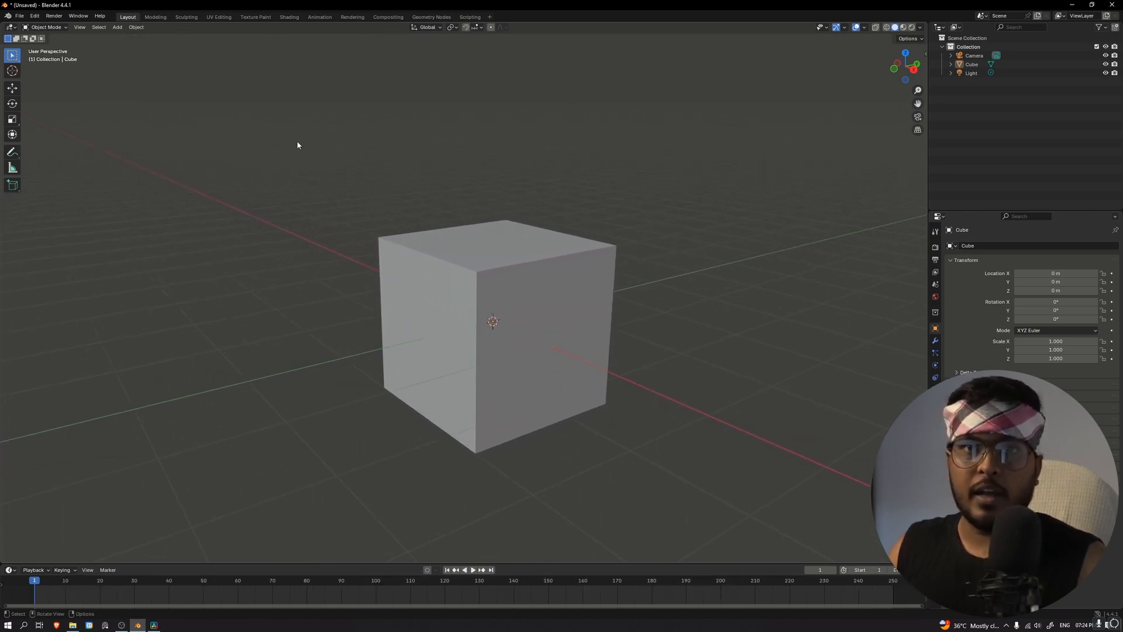
pyautogui.scroll(-5, 297, 145)
pyautogui.scroll(5, 297, 145)
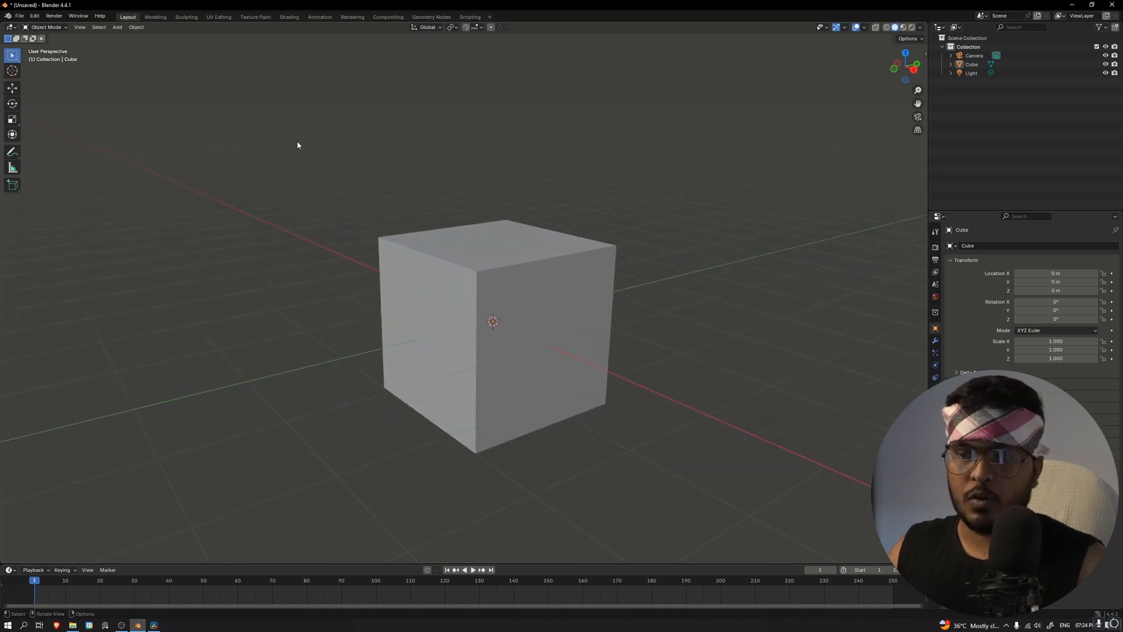
pyautogui.scroll(2, 297, 145)
pyautogui.scroll(-1, 298, 145)
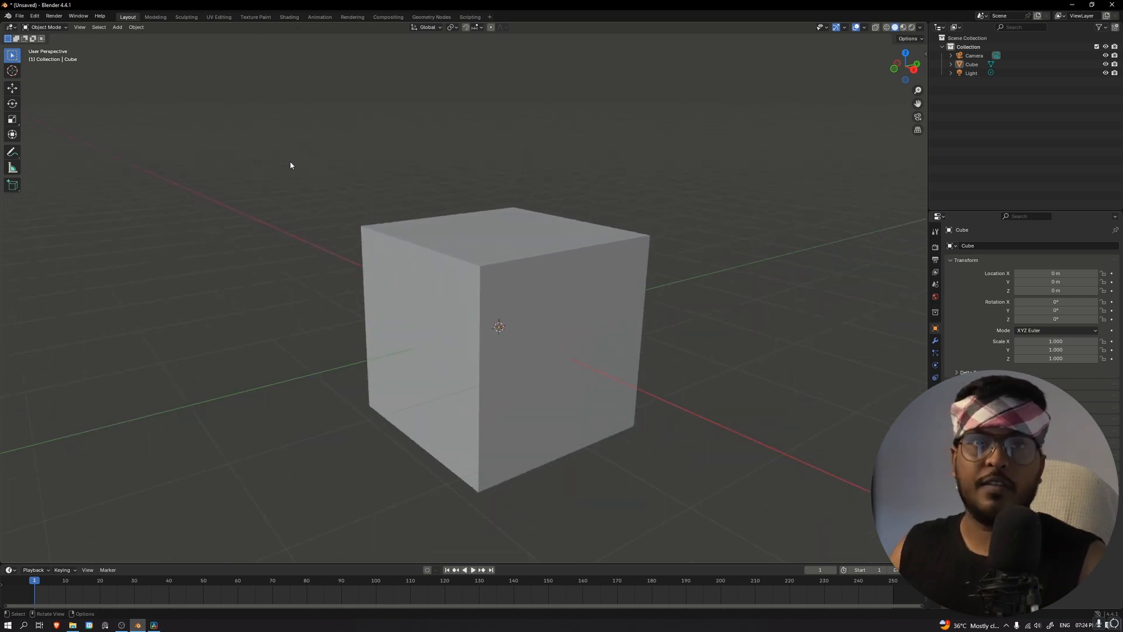
pyautogui.scroll(-4, 293, 168)
# Select the cube and move it with the Move tool to about X 1.07 m and Z 2.36 m
pyautogui.click(424, 264)
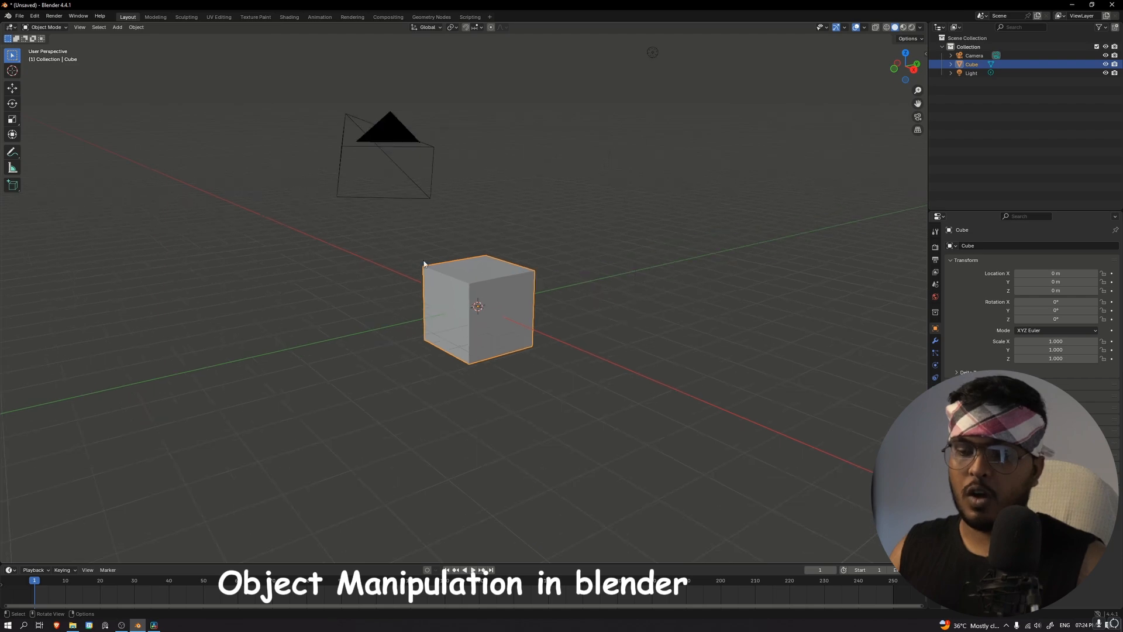
pyautogui.scroll(-3, 442, 266)
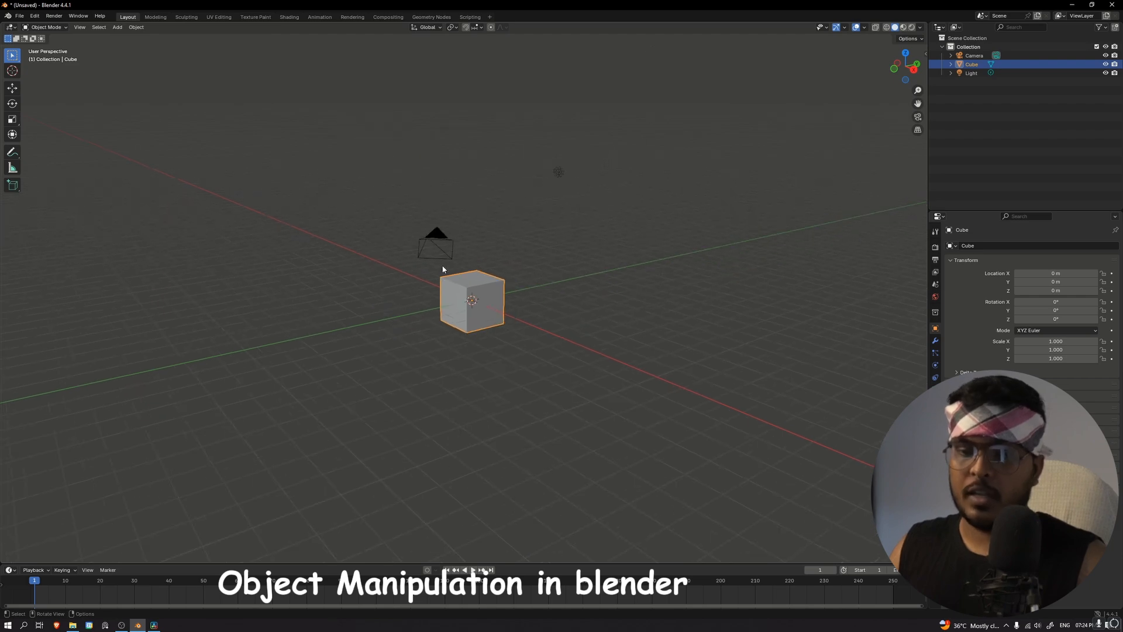
pyautogui.click(13, 88)
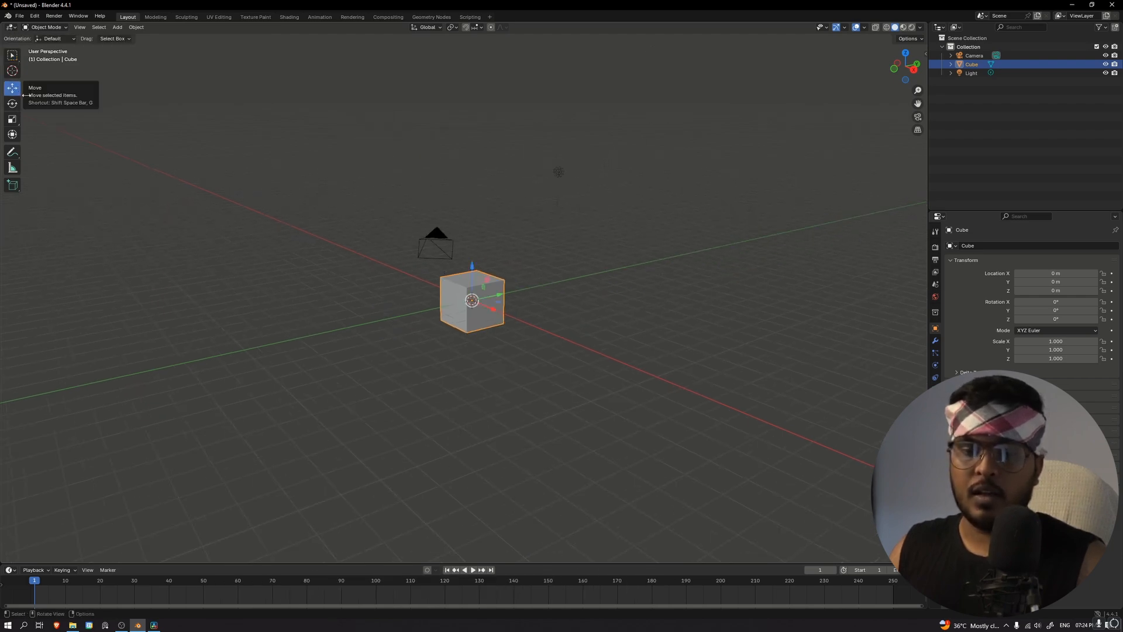
pyautogui.moveTo(469, 265)
pyautogui.mouseDown()
pyautogui.moveTo(469, 132)
pyautogui.moveTo(472, 251)
pyautogui.moveTo(563, 298)
pyautogui.moveTo(468, 255)
pyautogui.moveTo(411, 246)
pyautogui.mouseUp()
# Try the Scale tool on the raised, rotated cube and undo its scaling, rotation and moves
pyautogui.click(11, 122)
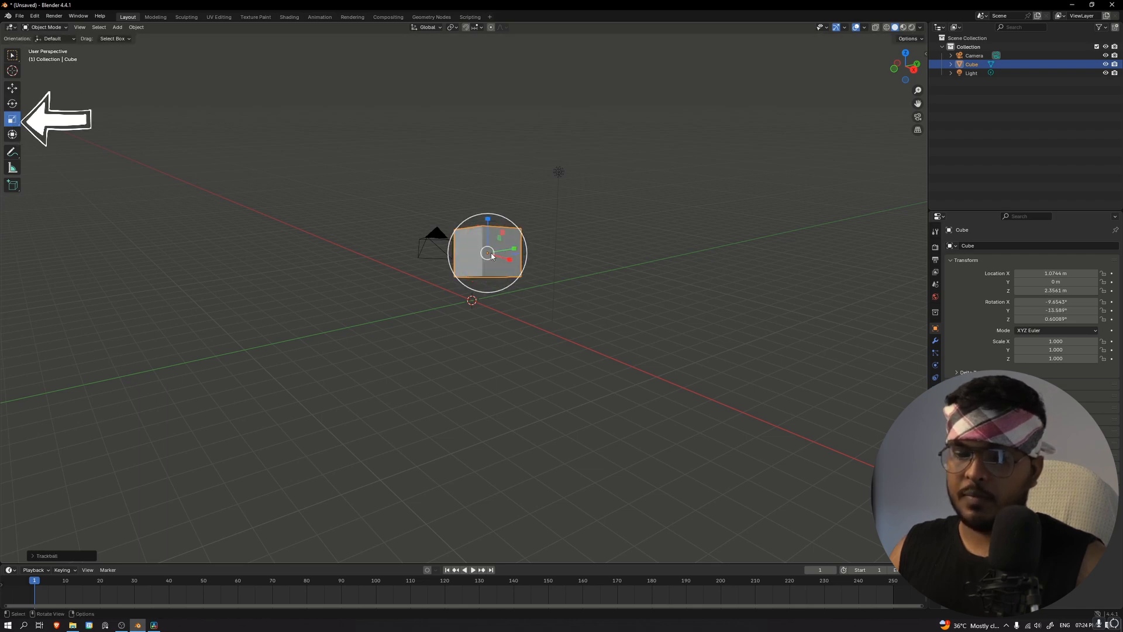
pyautogui.moveTo(492, 253); pyautogui.dragTo(502, 255)
pyautogui.hotkey('ctrl', 'z')
pyautogui.hotkey('ctrl', 'z')
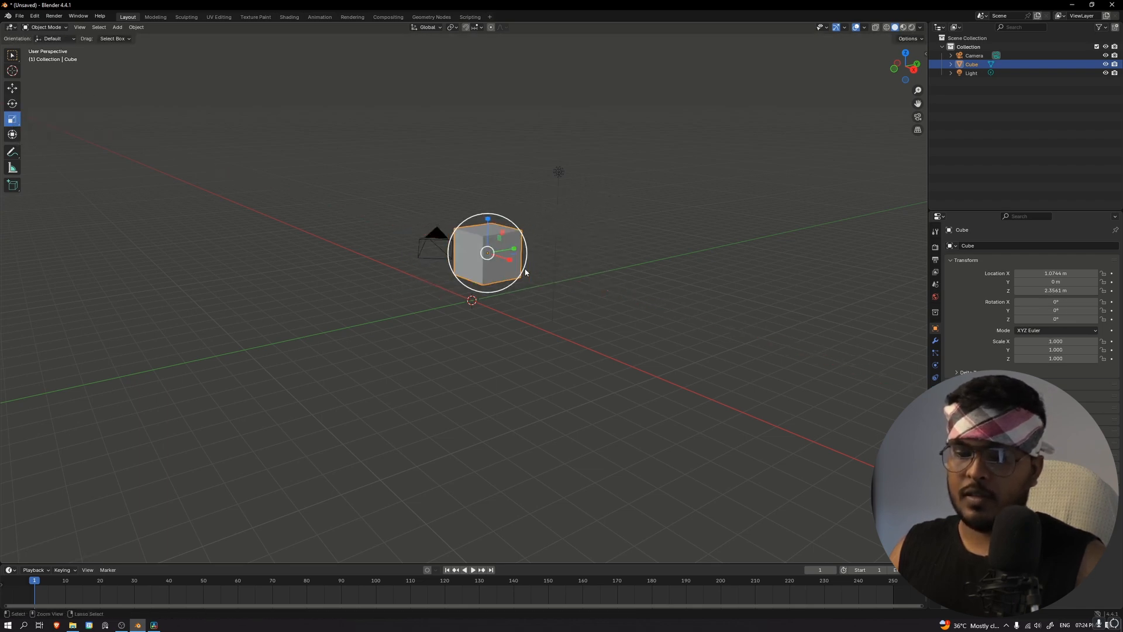
pyautogui.hotkey('ctrl', 'z')
pyautogui.scroll(3, 527, 268)
pyautogui.hotkey('ctrl', 'z')
pyautogui.scroll(2, 530, 267)
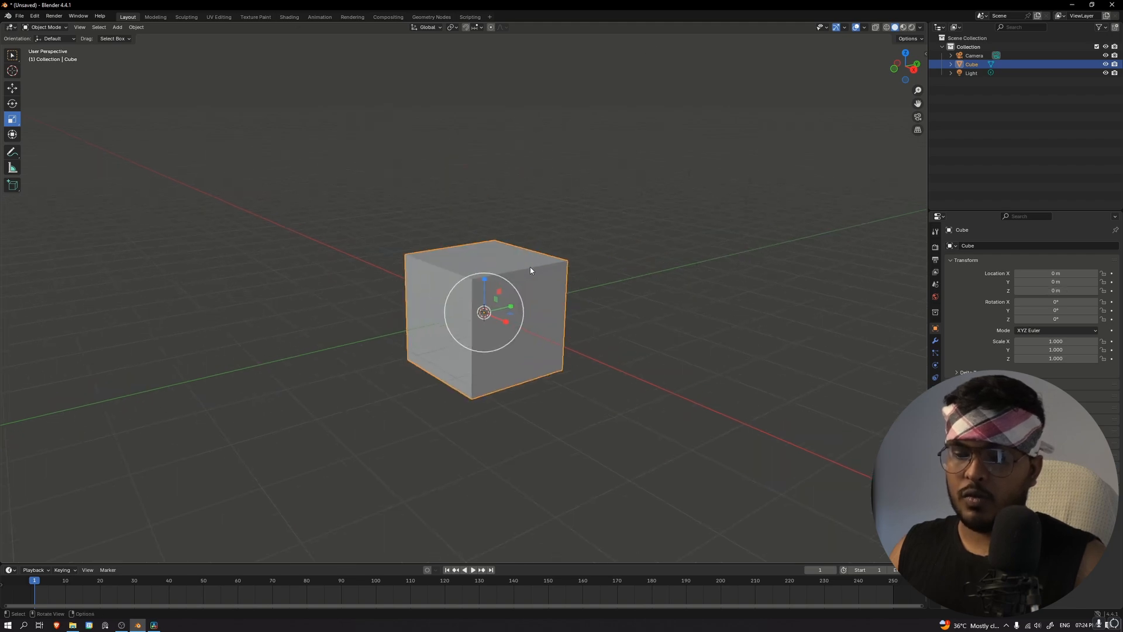
# Return to the Select Box tool, grab the cube along the X axis to about -7.46 m, and undo the move
pyautogui.click(26, 74)
pyautogui.click(466, 271)
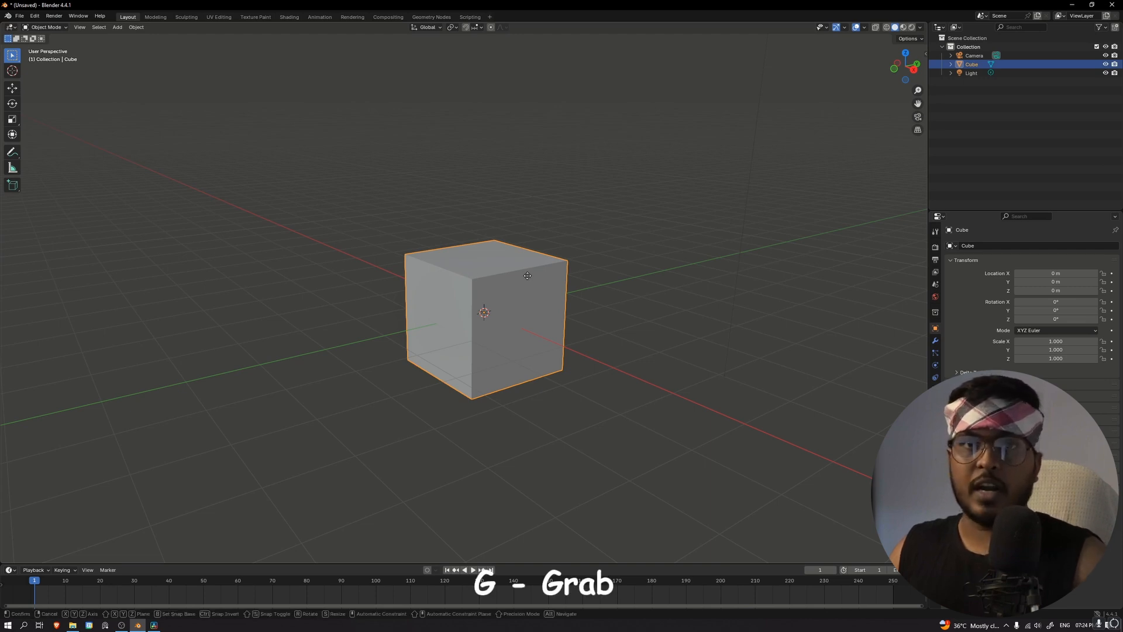
pyautogui.press('g')
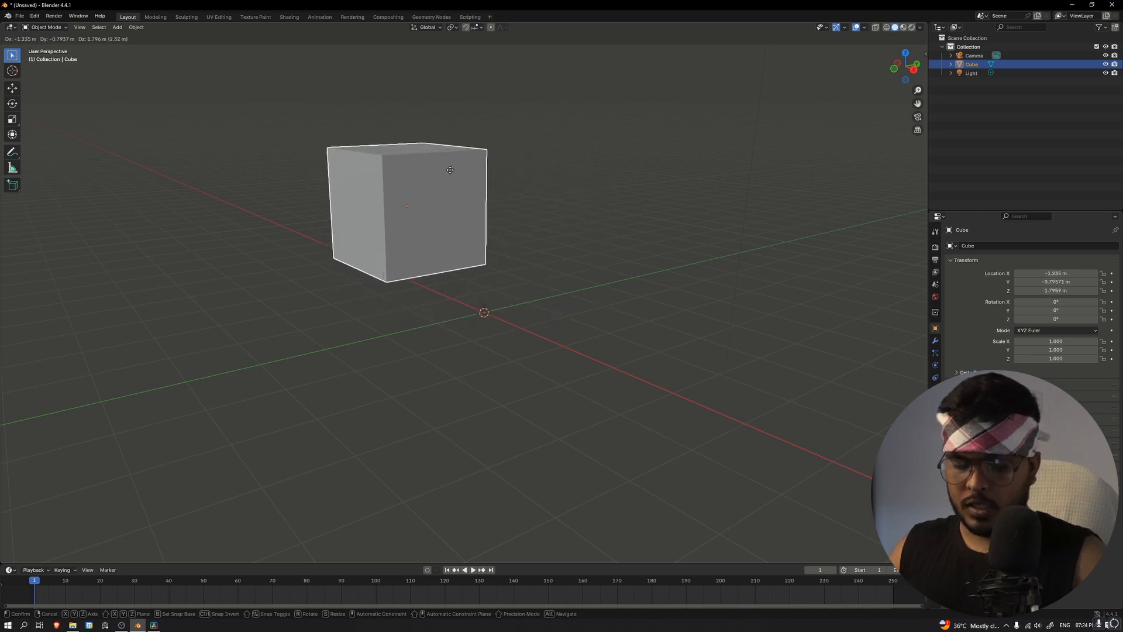
pyautogui.press('x')
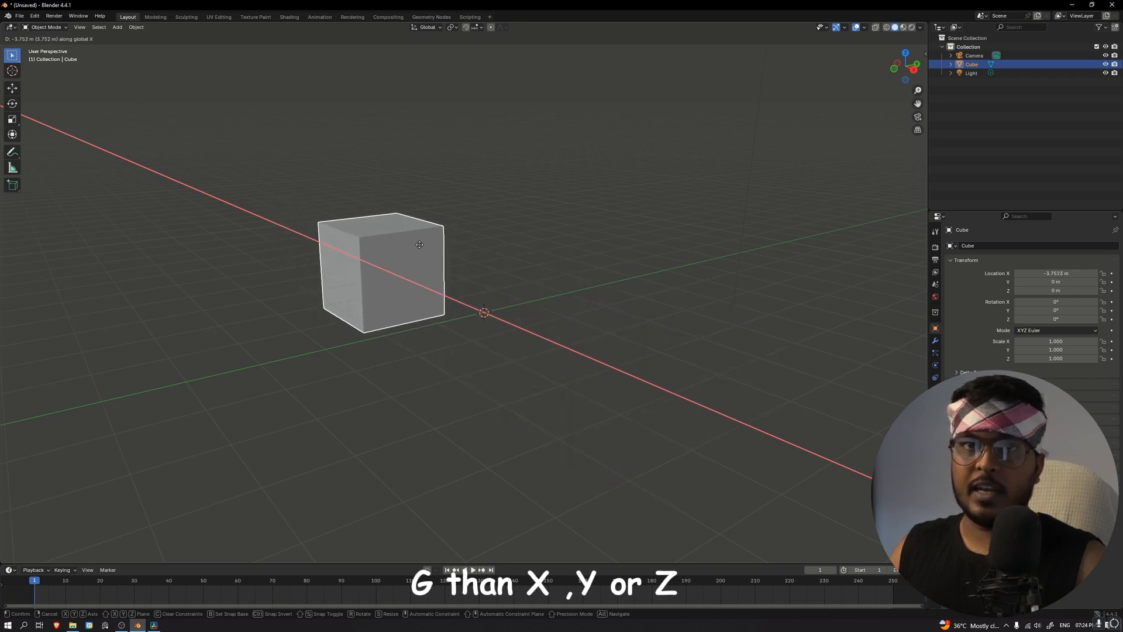
pyautogui.click(363, 196)
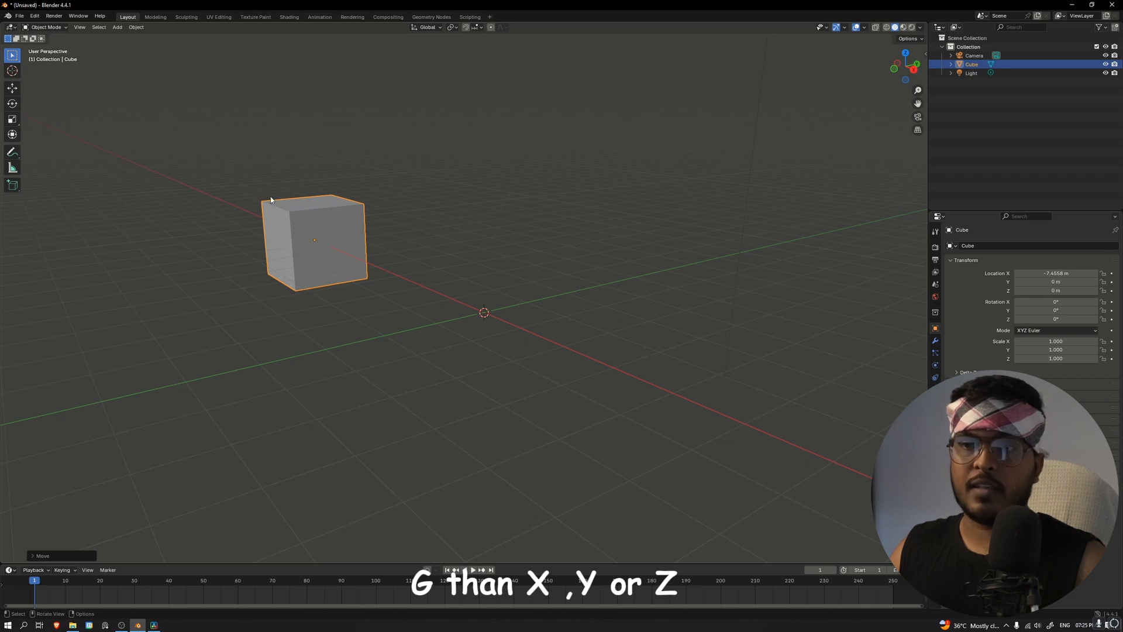
pyautogui.hotkey('ctrl', 'z')
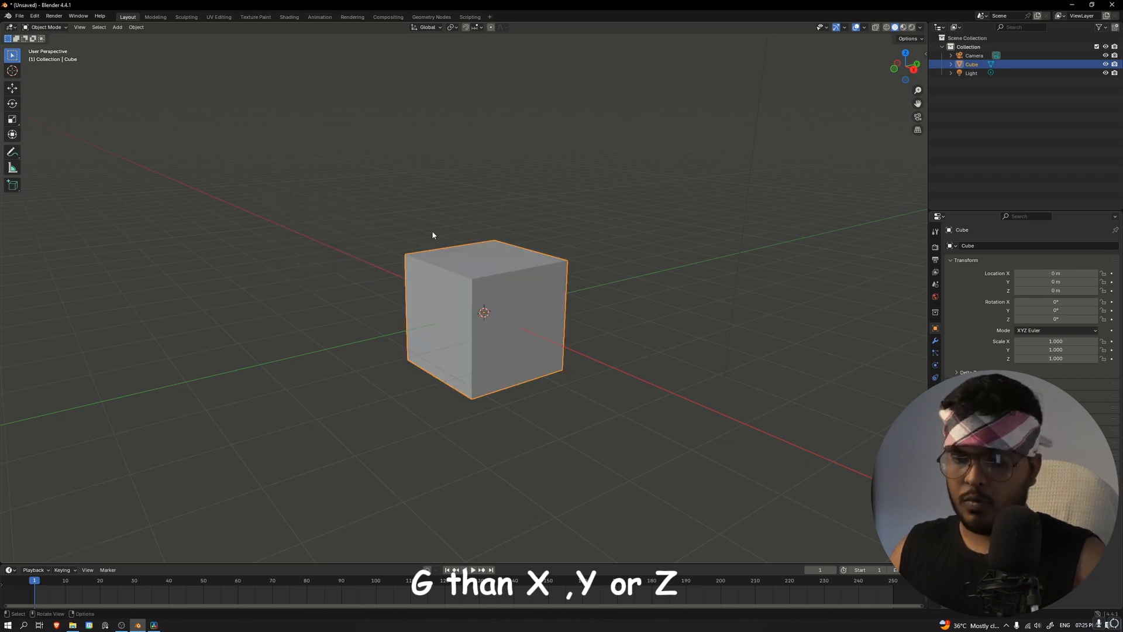
# Grab the cube, try the Y constraint, move it up the Z axis to about 2.42 m, and undo the move
pyautogui.press('g')
pyautogui.press('y')
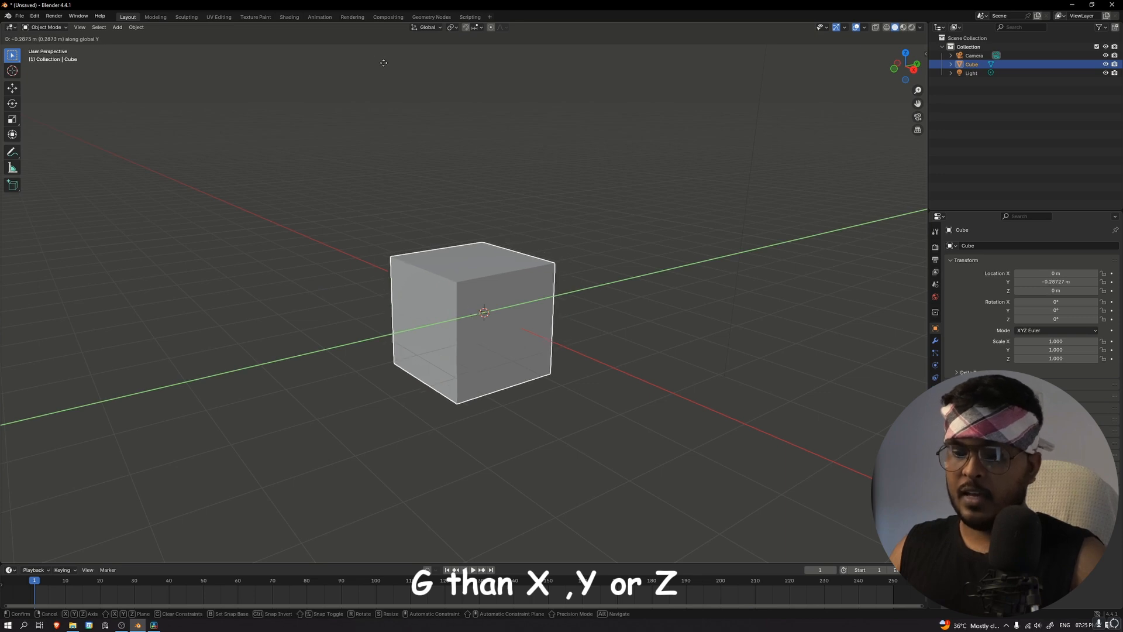
pyautogui.press('z')
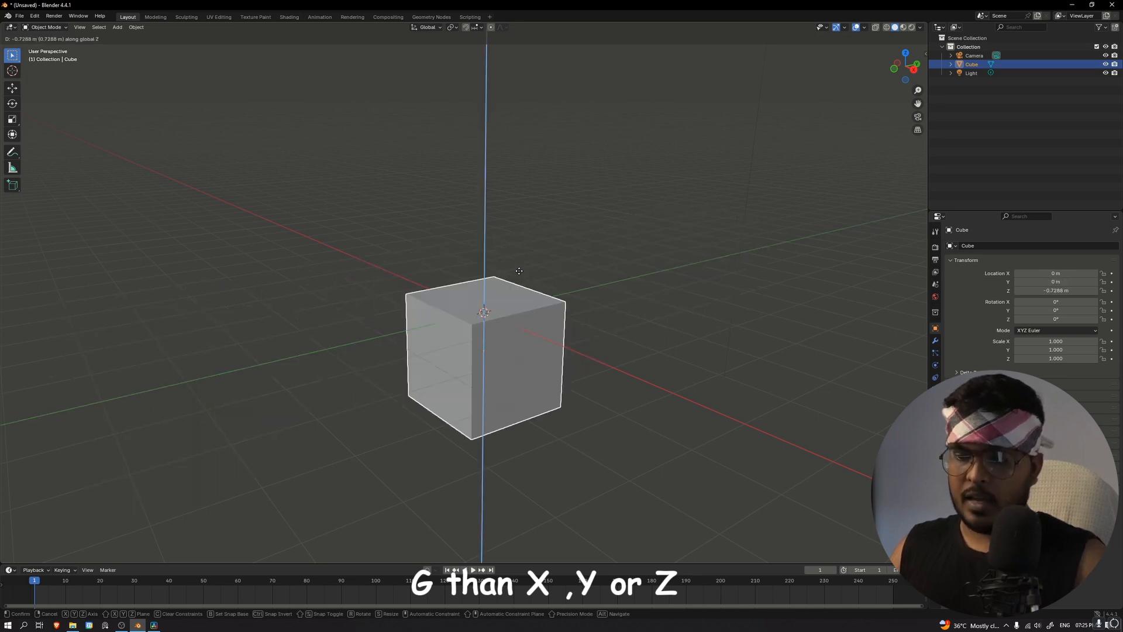
pyautogui.click(532, 94)
pyautogui.moveTo(691, 259)
pyautogui.mouseDown(button='middle')
pyautogui.moveTo(648, 230)
pyautogui.moveTo(702, 271)
pyautogui.moveTo(681, 256)
pyautogui.mouseUp(button='middle')
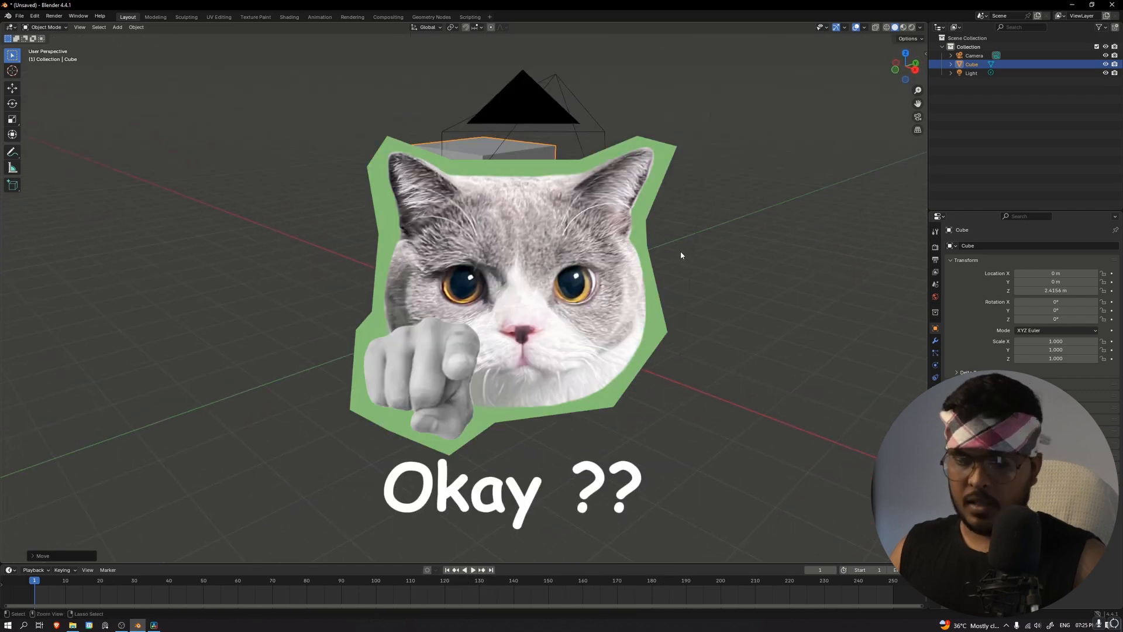
pyautogui.hotkey('ctrl', 'z')
# Try scaling the cube along X and Y, scale it along Z by about 1.3, and undo the scaling
pyautogui.press('s')
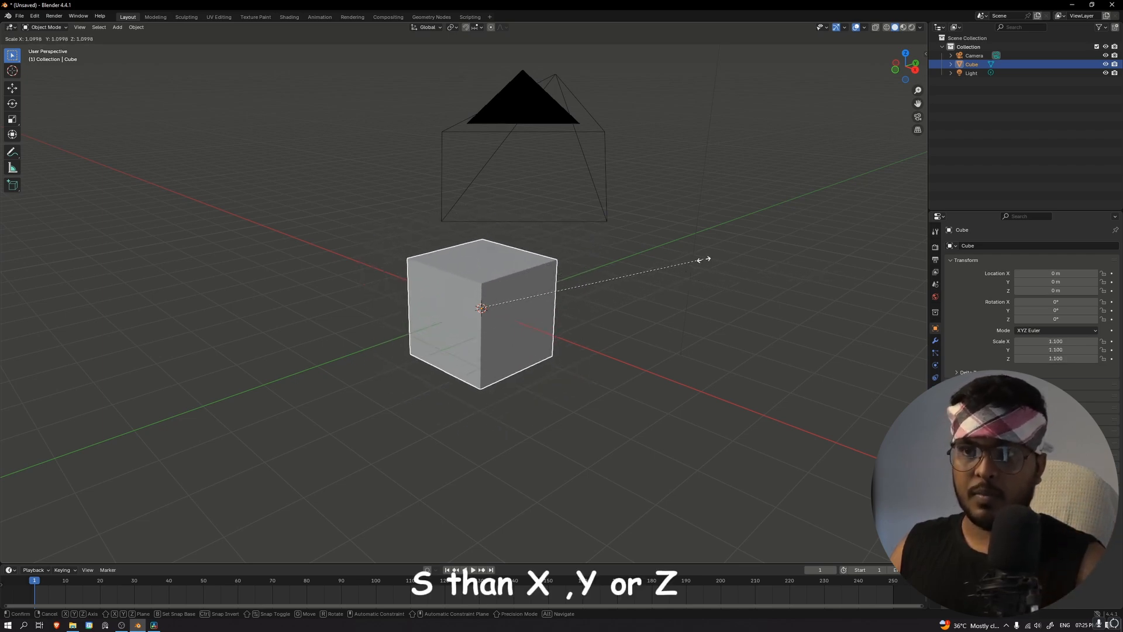
pyautogui.press('x')
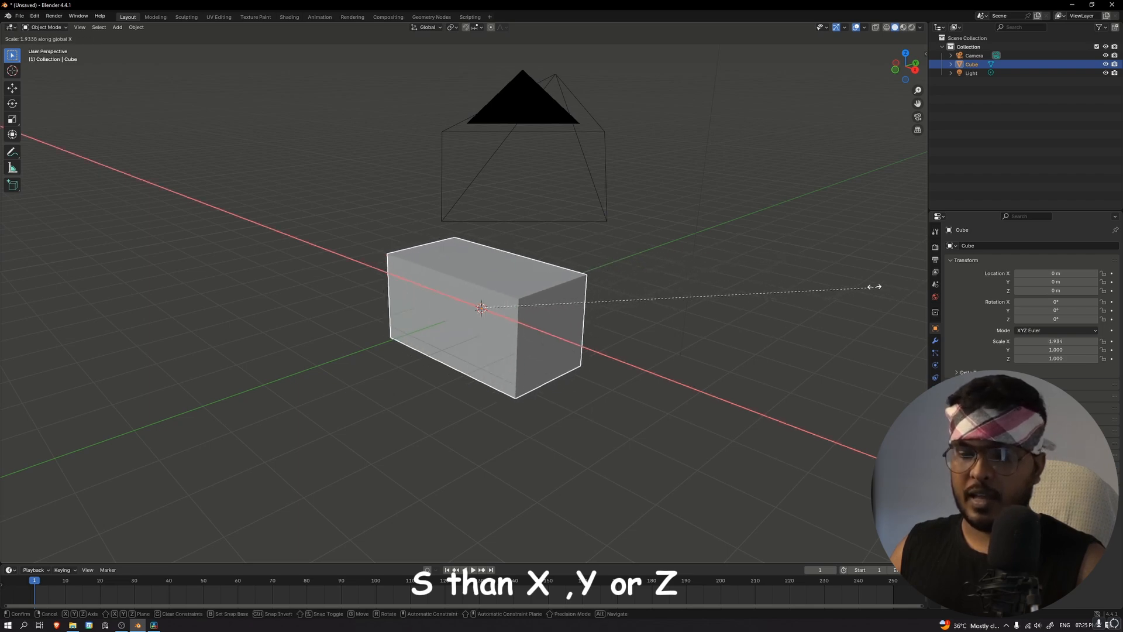
pyautogui.press('y')
pyautogui.press('z')
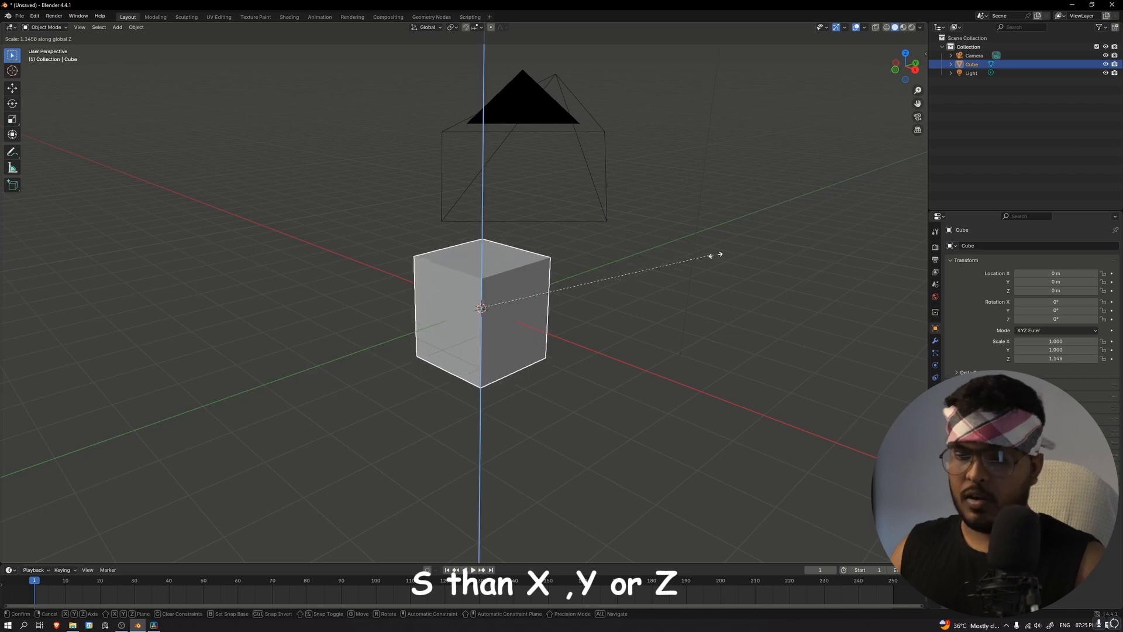
pyautogui.click(744, 253)
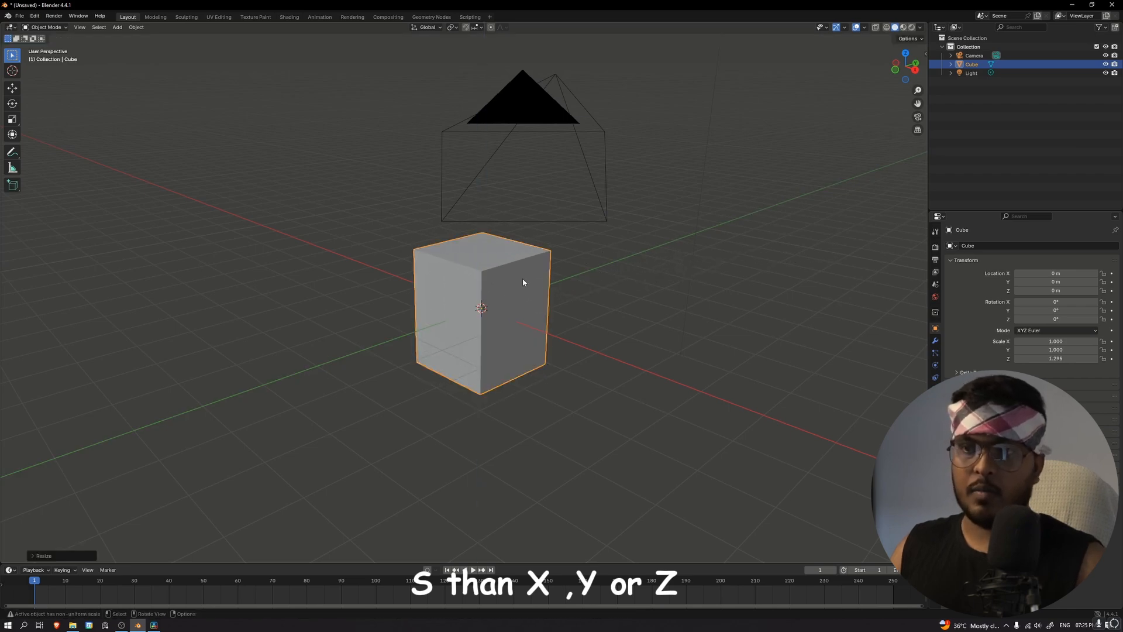
pyautogui.hotkey('ctrl', 'z')
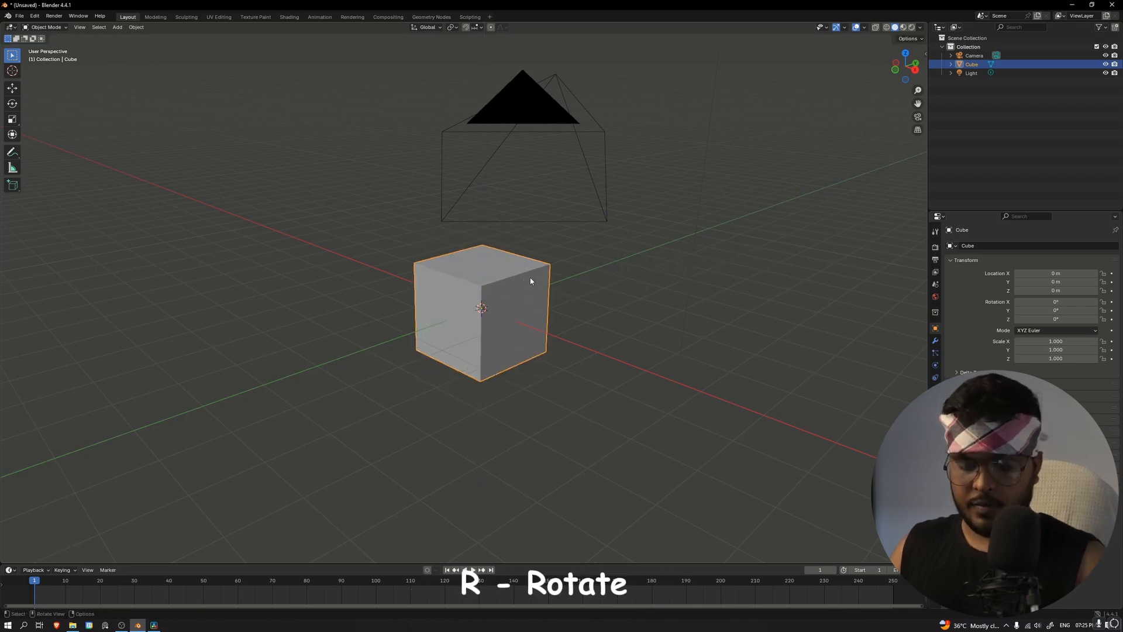
# Rotate the cube freely and around the global X axis, and undo the rotation
pyautogui.press('r')
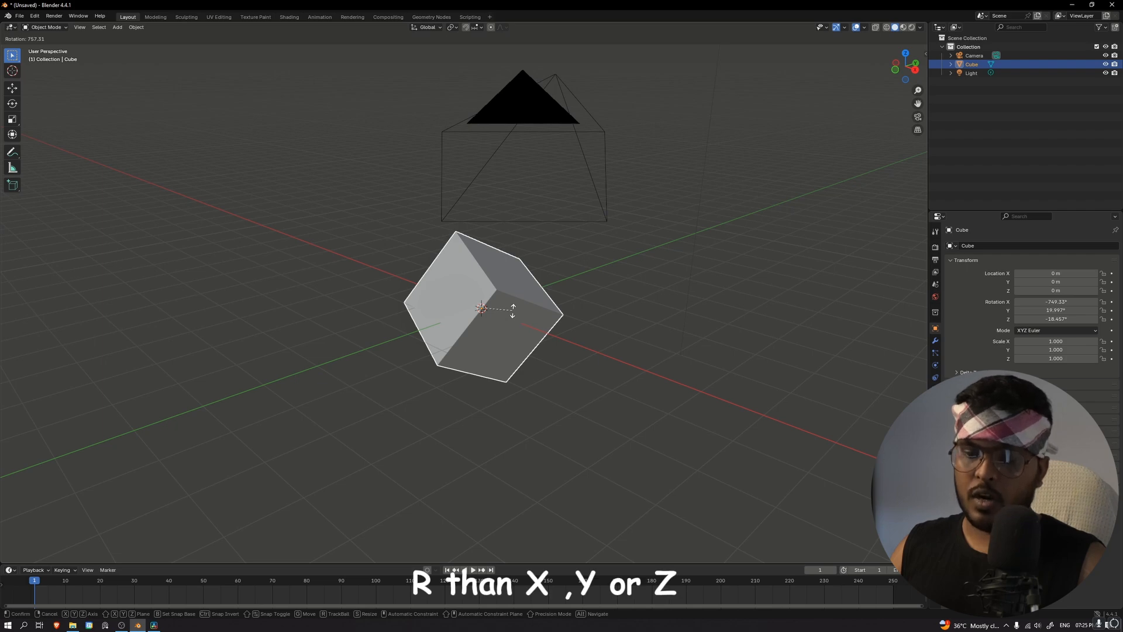
pyautogui.press('x')
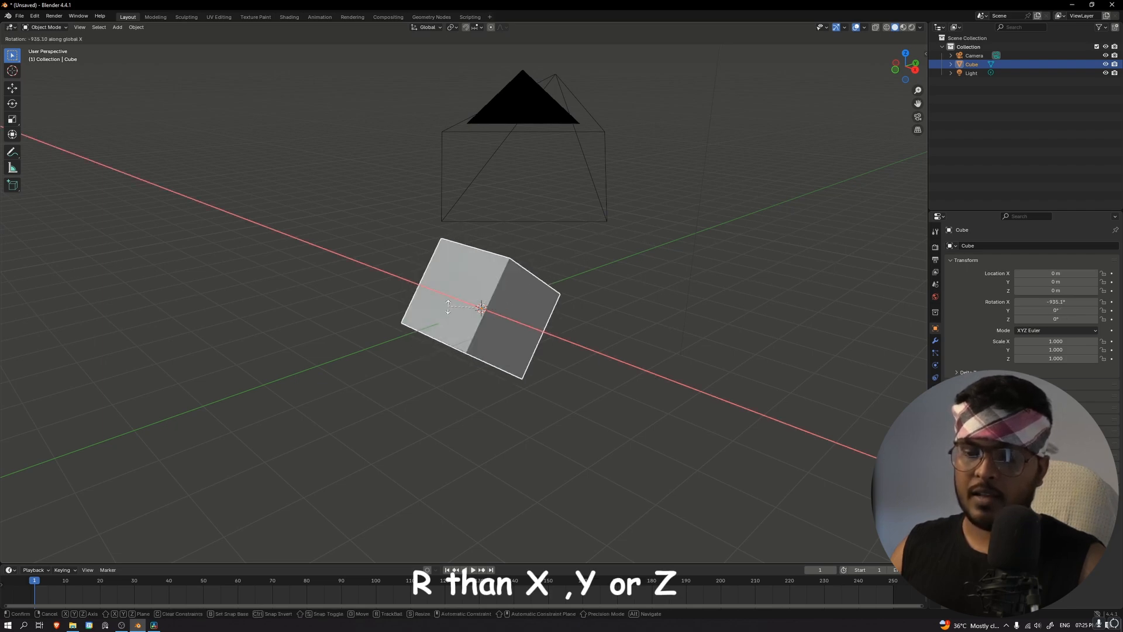
pyautogui.click(493, 279)
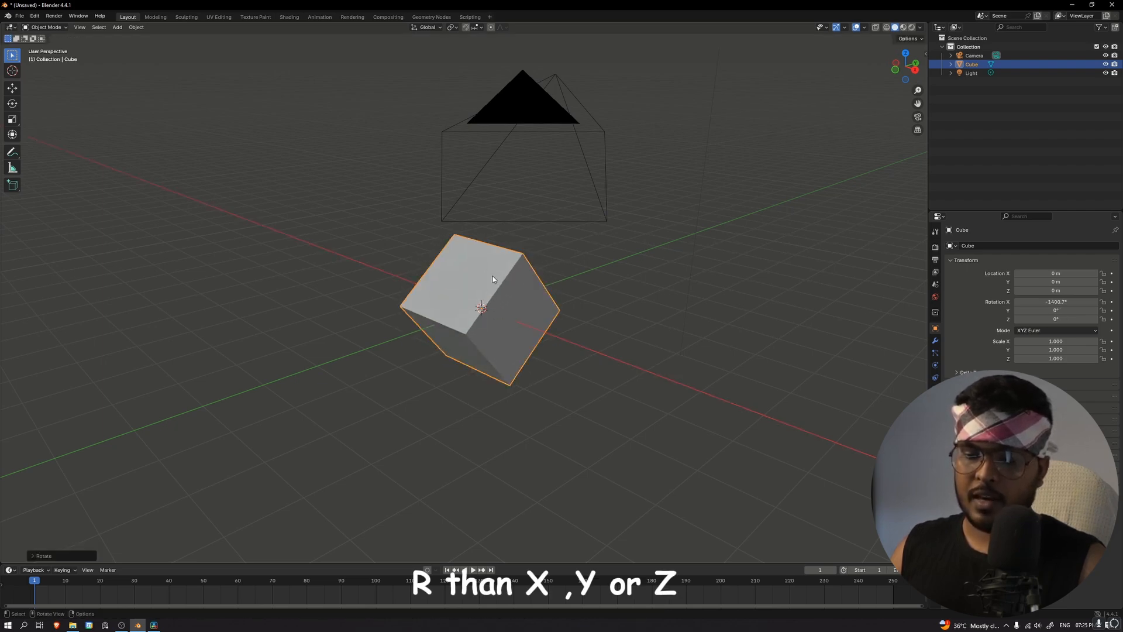
pyautogui.hotkey('ctrl', 'z')
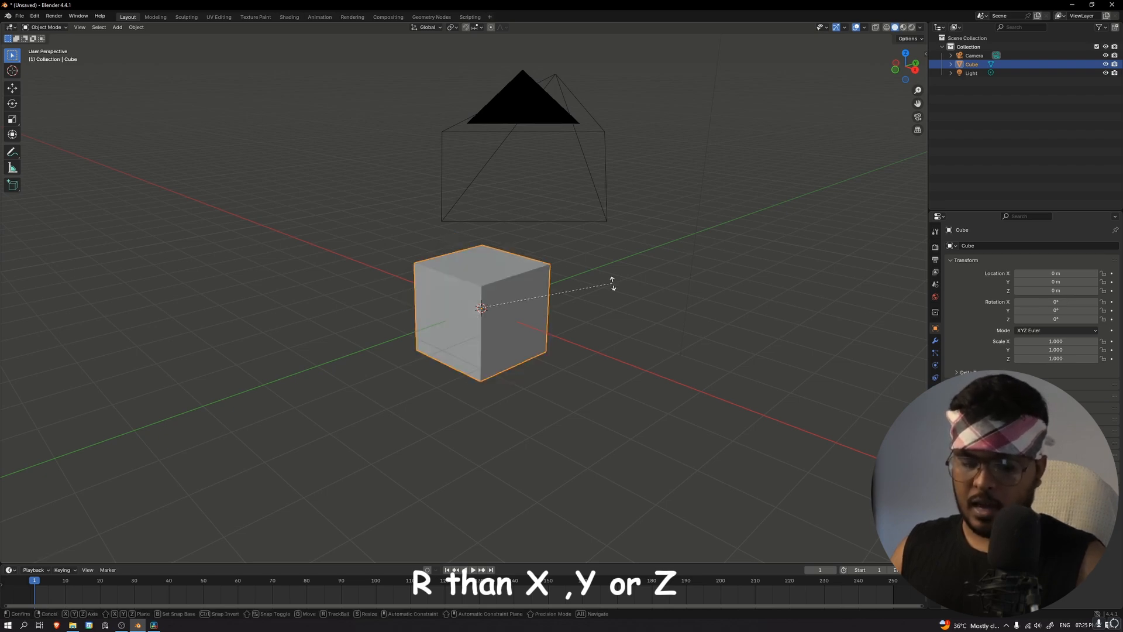
# Try rotating the cube around the global Y axis, rotate it about -7° around Z, and undo the rotation
pyautogui.press('r')
pyautogui.press('y')
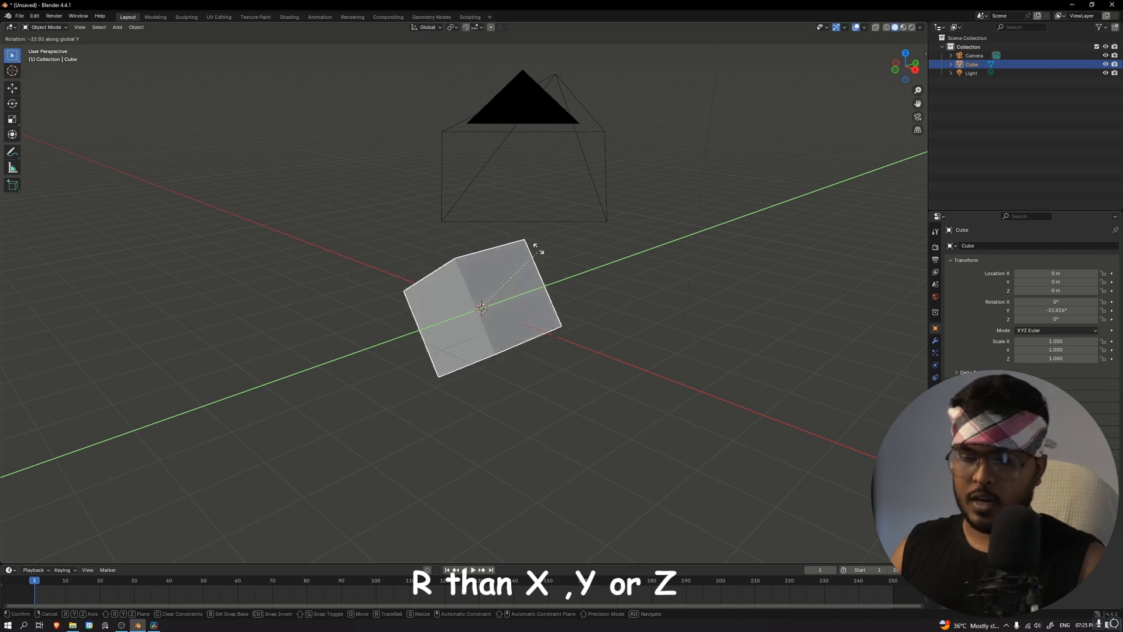
pyautogui.press('z')
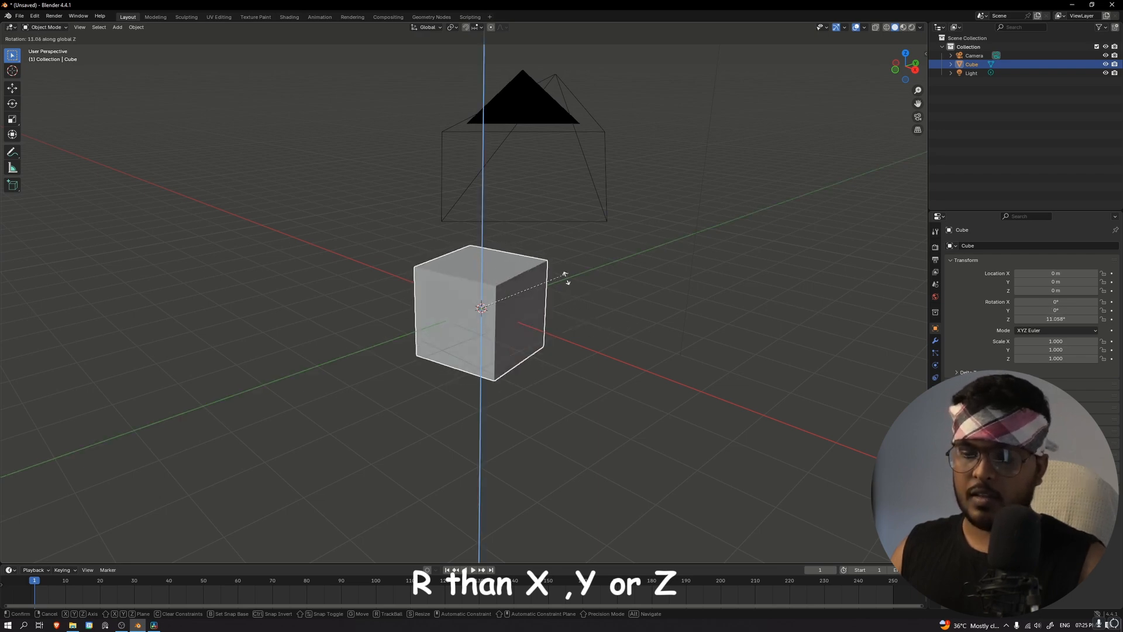
pyautogui.click(584, 321)
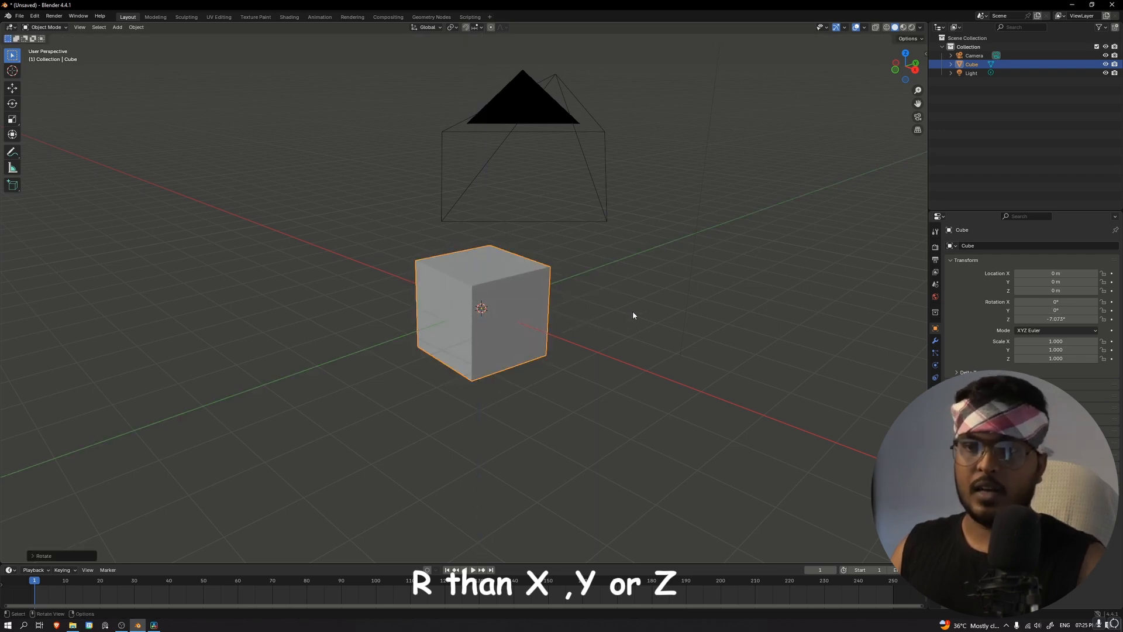
pyautogui.hotkey('ctrl', 'z')
# Activate the Rotate tool and the Scale tool in turn to examine their gizmos on the cube
pyautogui.scroll(3, 626, 309)
pyautogui.moveTo(709, 332)
pyautogui.mouseDown(button='middle')
pyautogui.moveTo(704, 346)
pyautogui.moveTo(695, 330)
pyautogui.moveTo(710, 334)
pyautogui.mouseUp(button='middle')
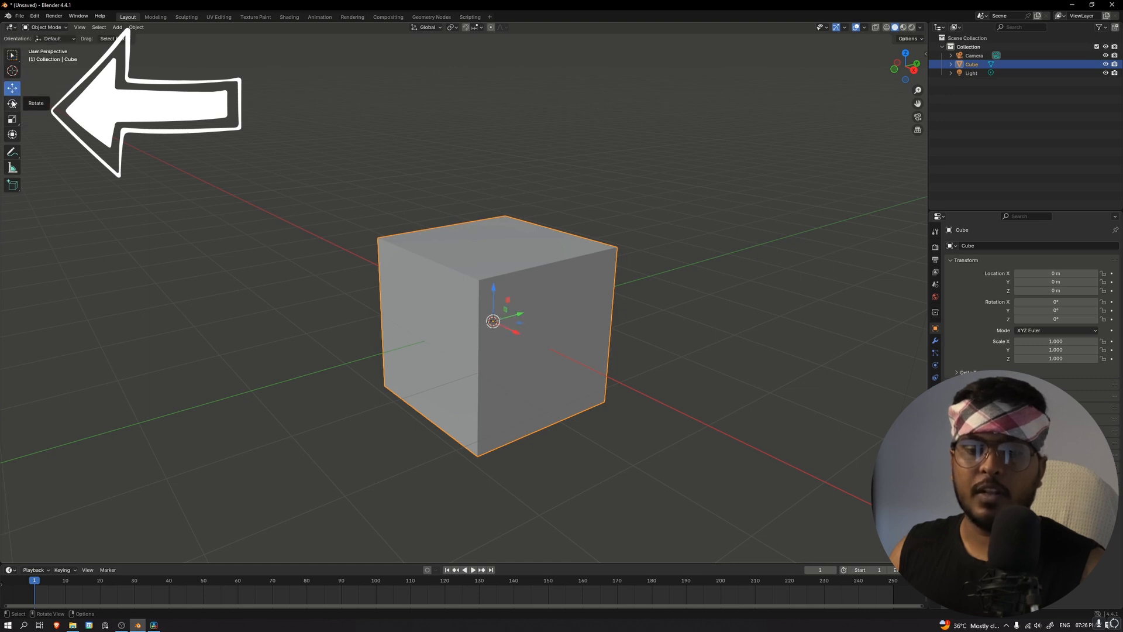
pyautogui.click(12, 104)
pyautogui.click(12, 119)
pyautogui.moveTo(278, 244)
pyautogui.mouseDown(button='middle')
pyautogui.moveTo(290, 218)
pyautogui.moveTo(270, 231)
pyautogui.mouseUp(button='middle')
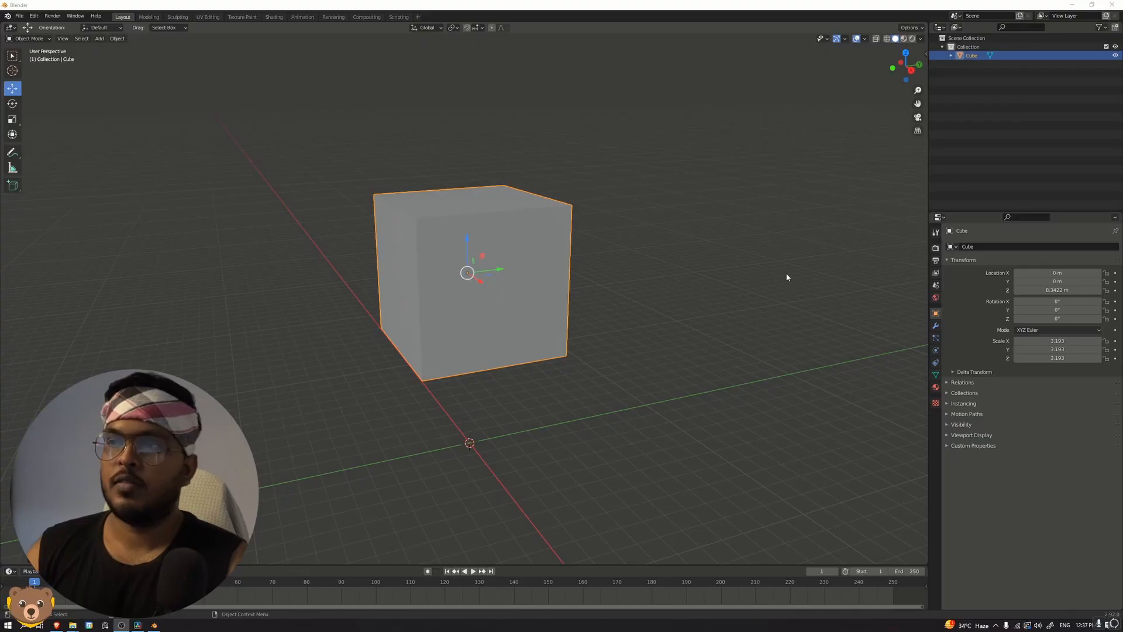
# Add a Subdivision Surface modifier to the cube and set its viewport levels to 4
pyautogui.click(936, 326)
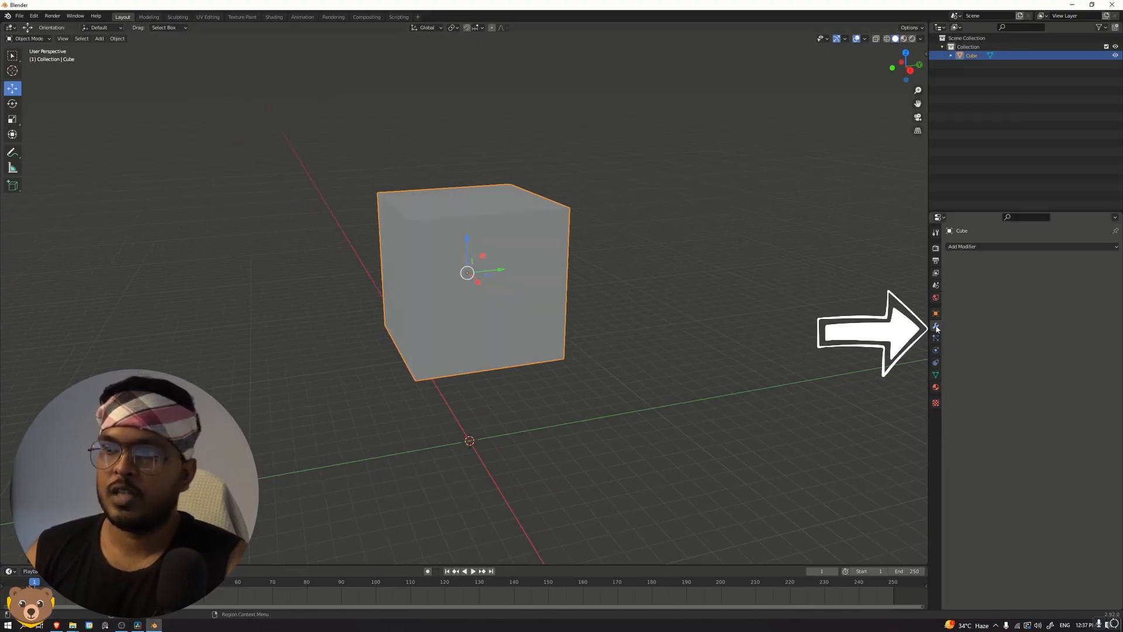
pyautogui.click(976, 246)
pyautogui.click(963, 406)
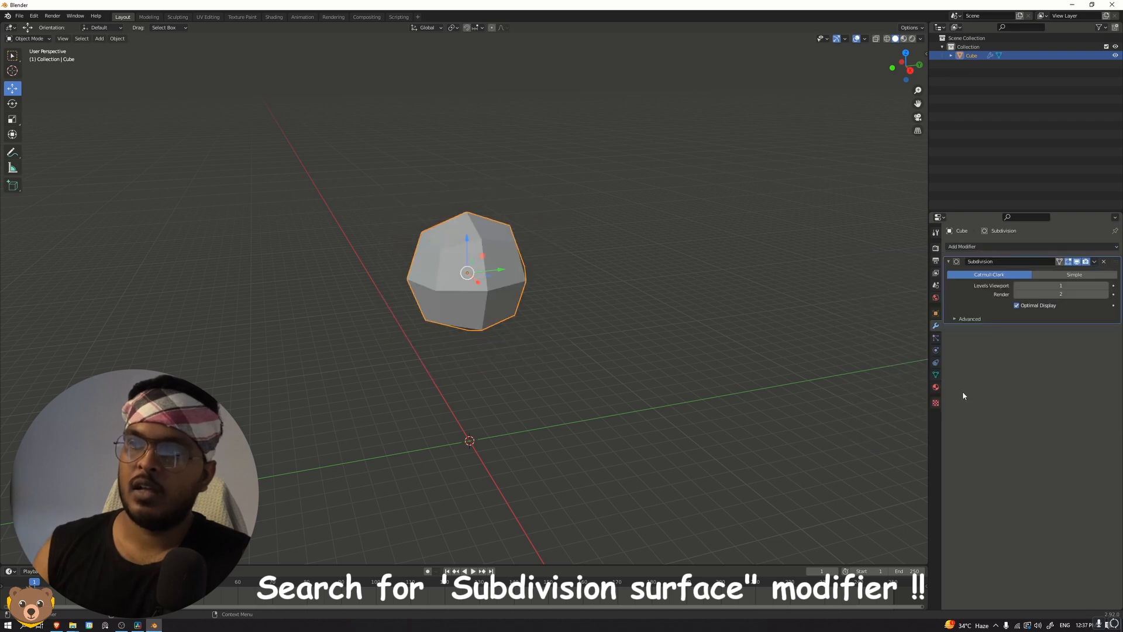
pyautogui.click(1105, 285)
pyautogui.click(1106, 286)
pyautogui.click(1106, 286)
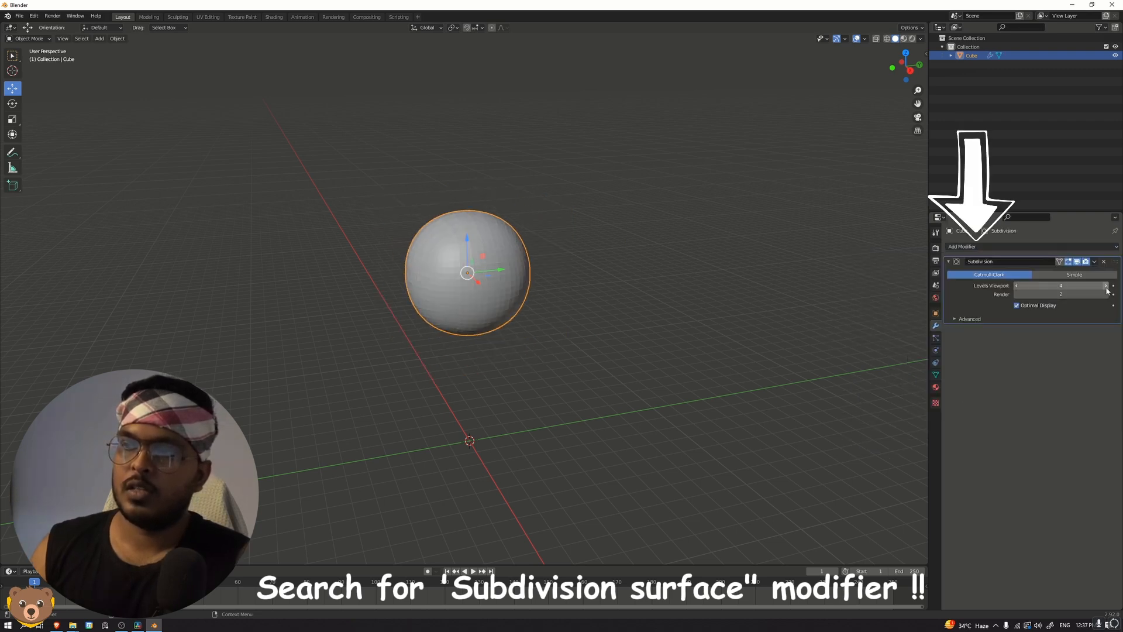
# Apply the Subdivision modifier to the cube
pyautogui.moveTo(692, 288); pyautogui.dragTo(755, 285, button='middle')
pyautogui.click(1094, 262)
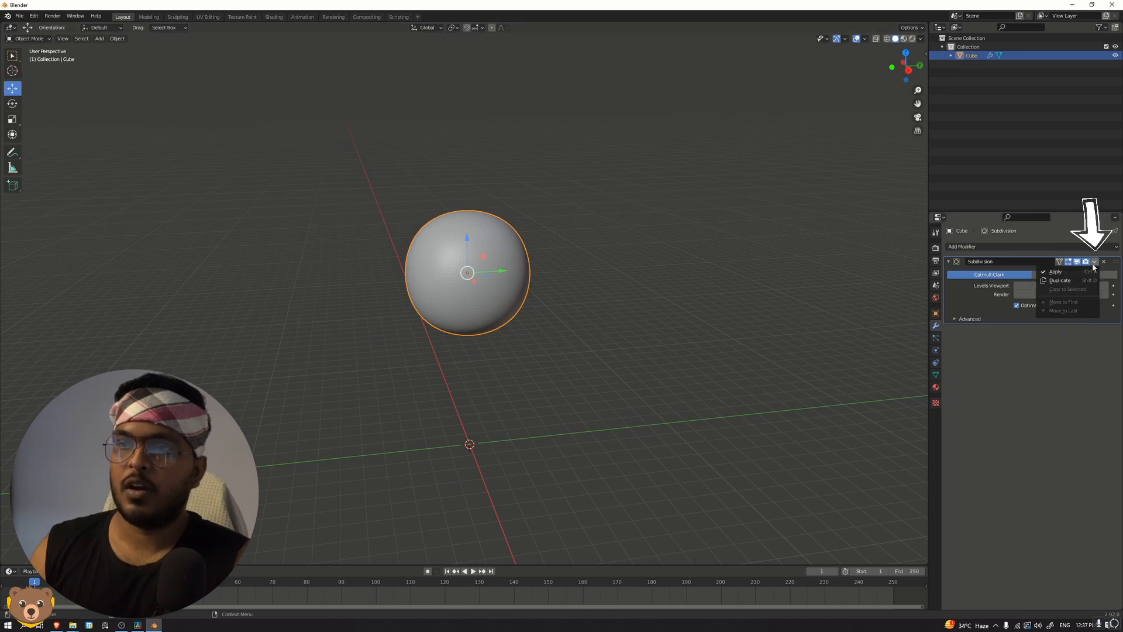
pyautogui.click(1072, 272)
# Switch the subdivided cube from Object Mode to Sculpt Mode
pyautogui.scroll(5, 733, 269)
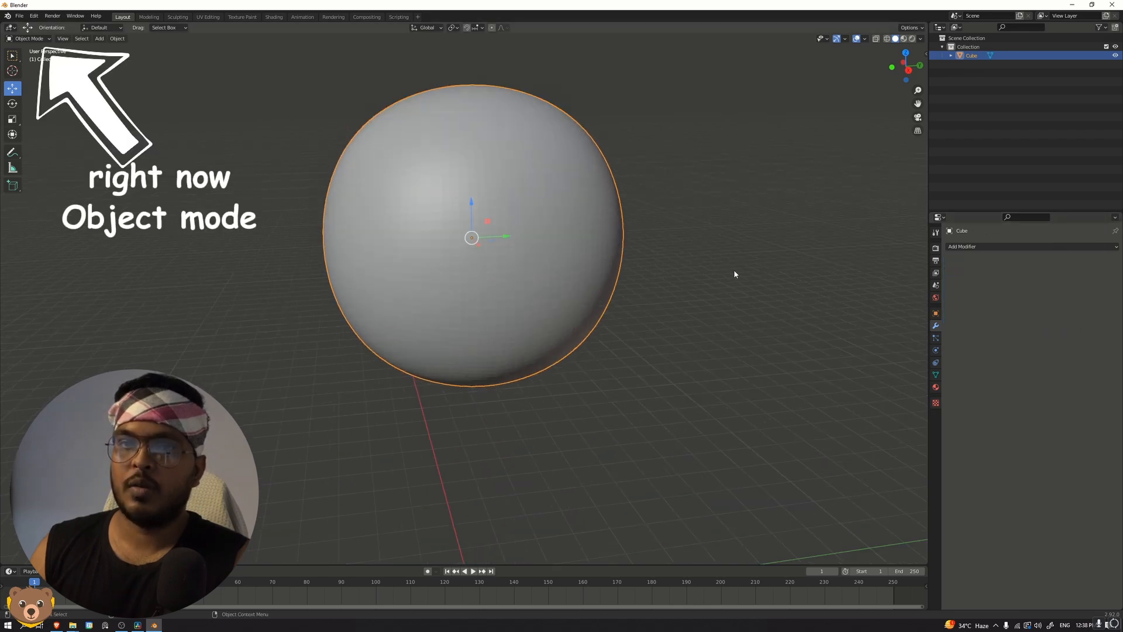
pyautogui.scroll(-1, 733, 269)
pyautogui.hotkey('ctrl', 'Tab')
pyautogui.click(734, 321)
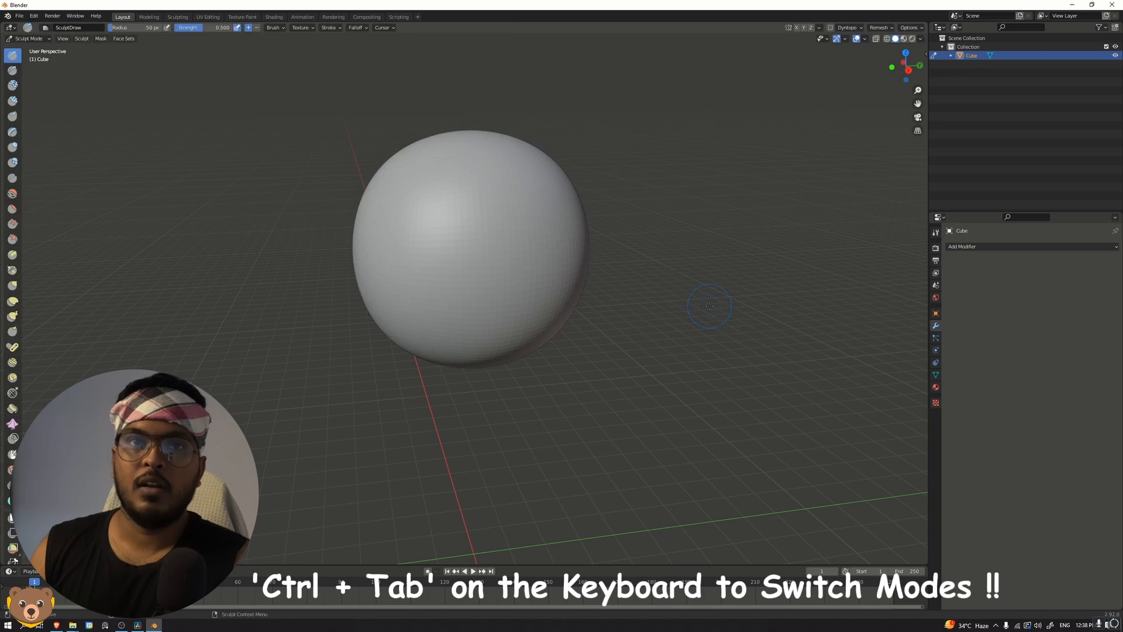
# Select the Grab brush, widen the tool list so the brush names show, and enlarge the brush
pyautogui.click(14, 286)
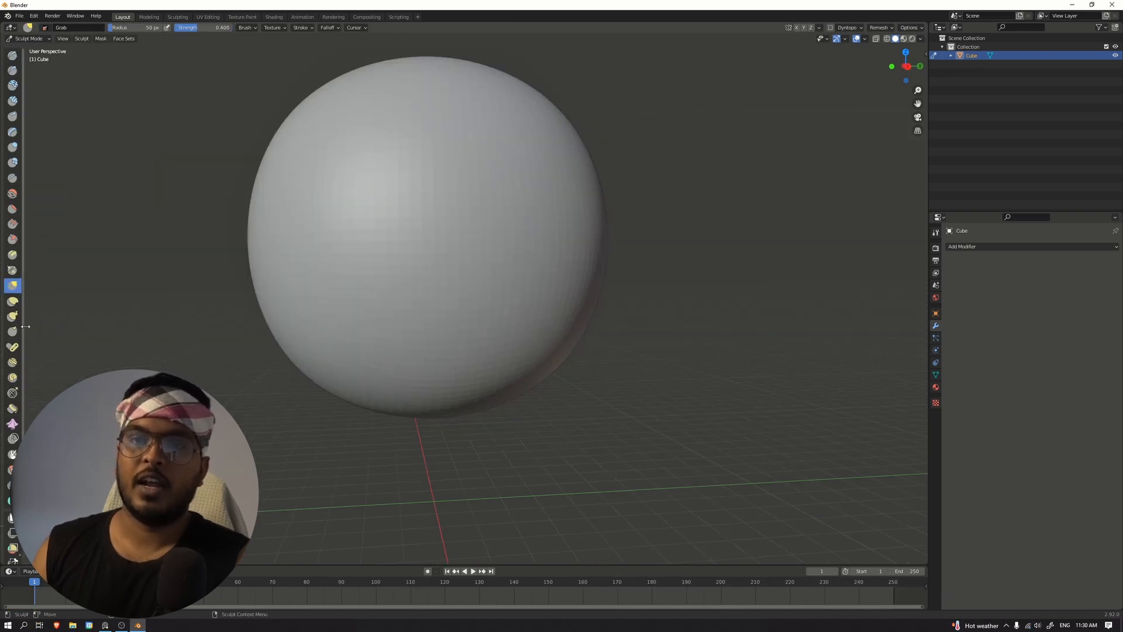
pyautogui.moveTo(26, 326); pyautogui.dragTo(74, 329)
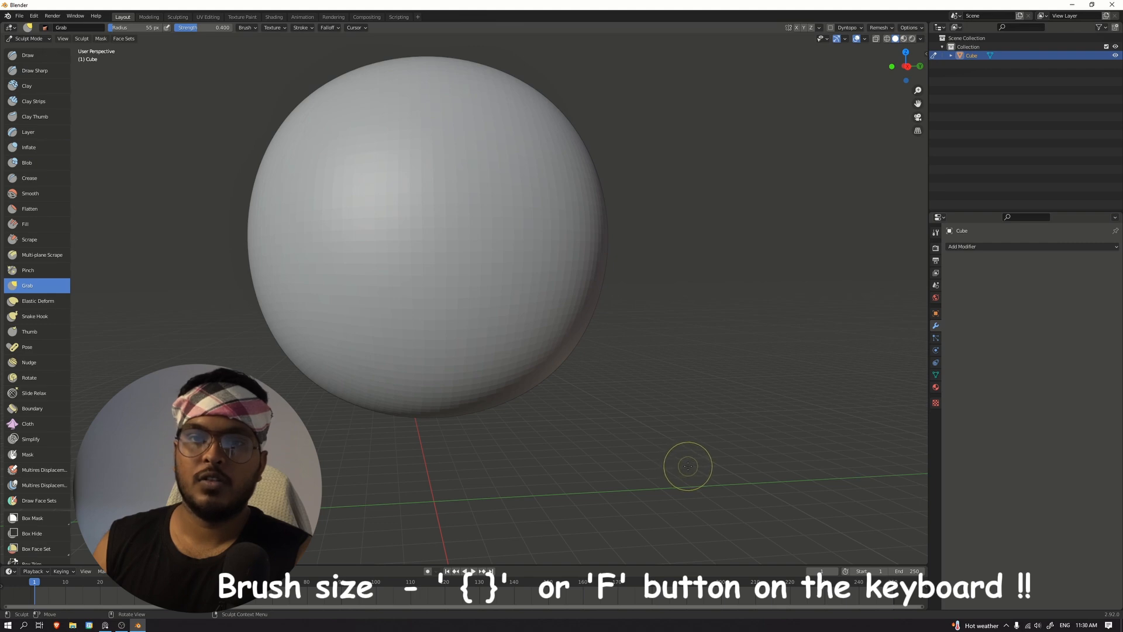
pyautogui.press(']')
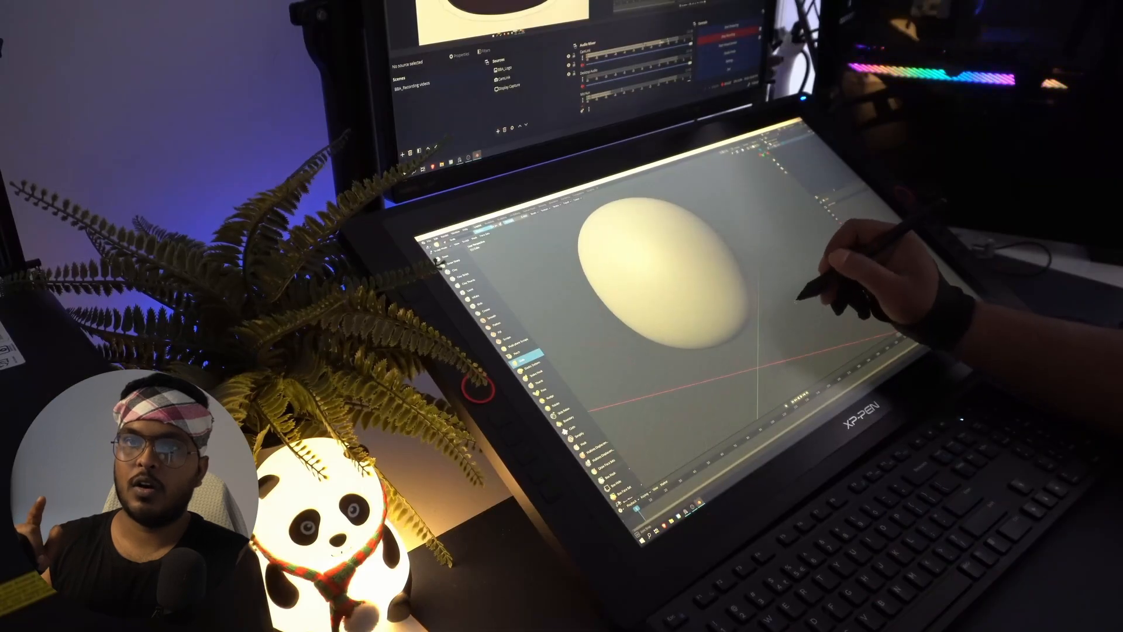
# Shape the rounded cube into a flat-bottomed dome with the Grab brush, checking it from several angles
pyautogui.moveTo(797, 299)
pyautogui.keyDown('ctrl'); pyautogui.mouseDown(button='middle')
pyautogui.moveTo(808, 283)
pyautogui.moveTo(833, 309)
pyautogui.moveTo(770, 306)
pyautogui.mouseUp(button='middle'); pyautogui.keyUp('ctrl')
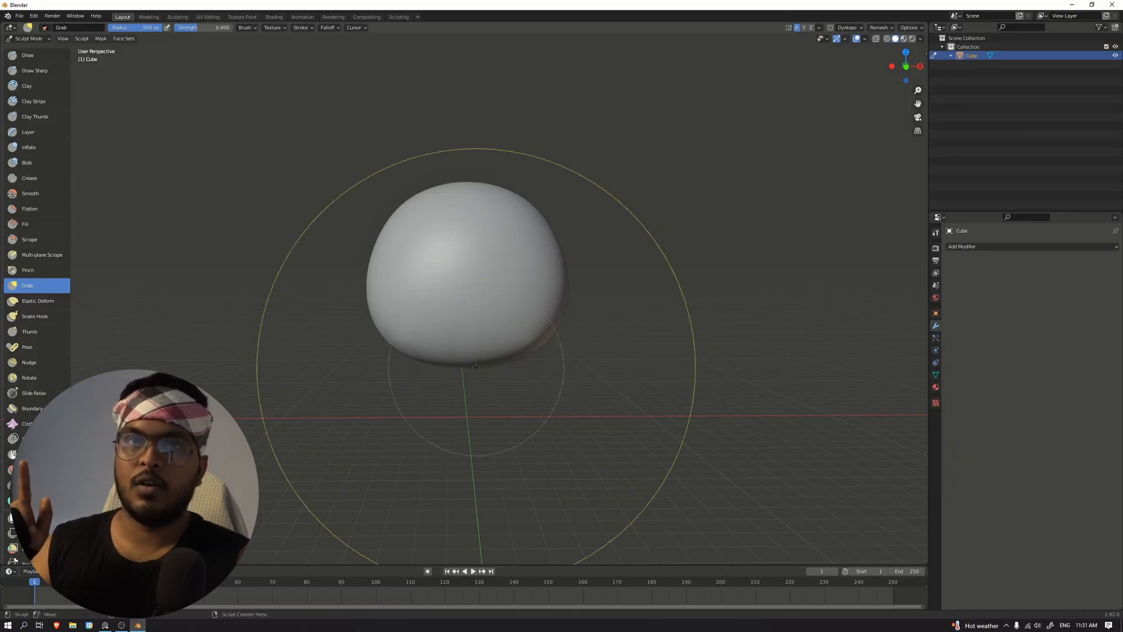
pyautogui.moveTo(478, 361); pyautogui.dragTo(351, 351, button='middle')
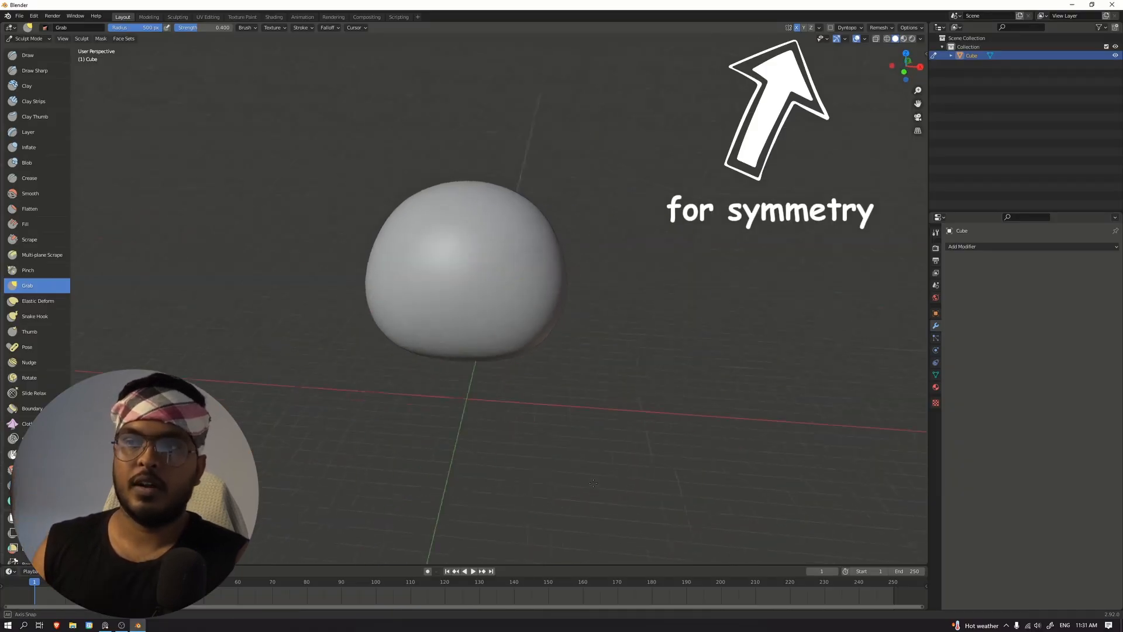
pyautogui.moveTo(593, 483); pyautogui.dragTo(491, 413, button='middle')
pyautogui.scroll(8, 444, 351)
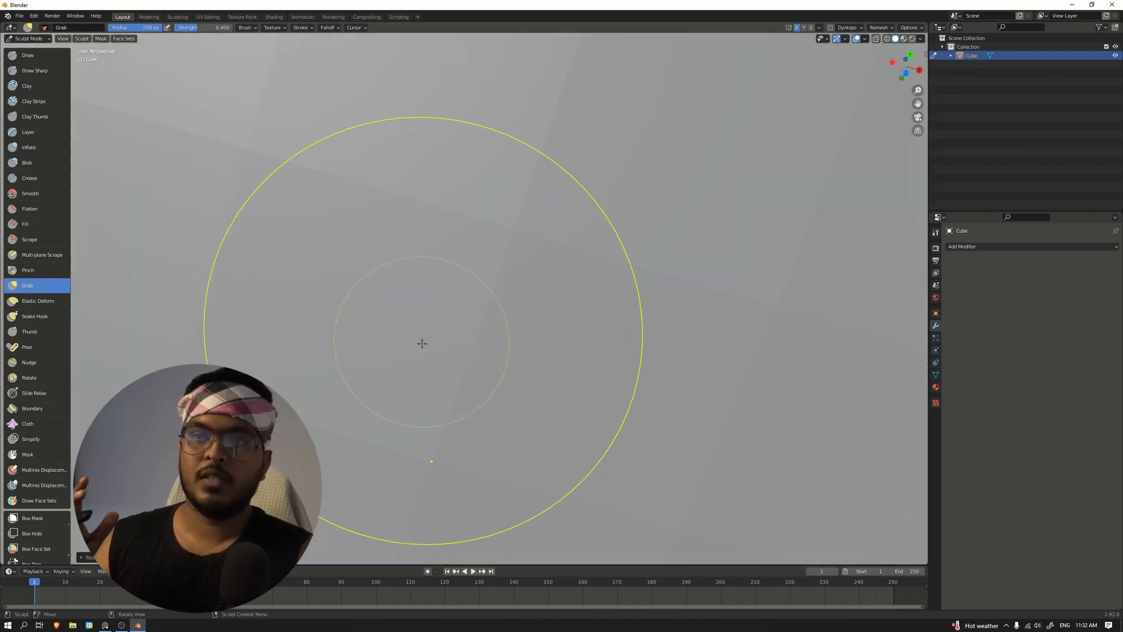
pyautogui.scroll(-8, 425, 341)
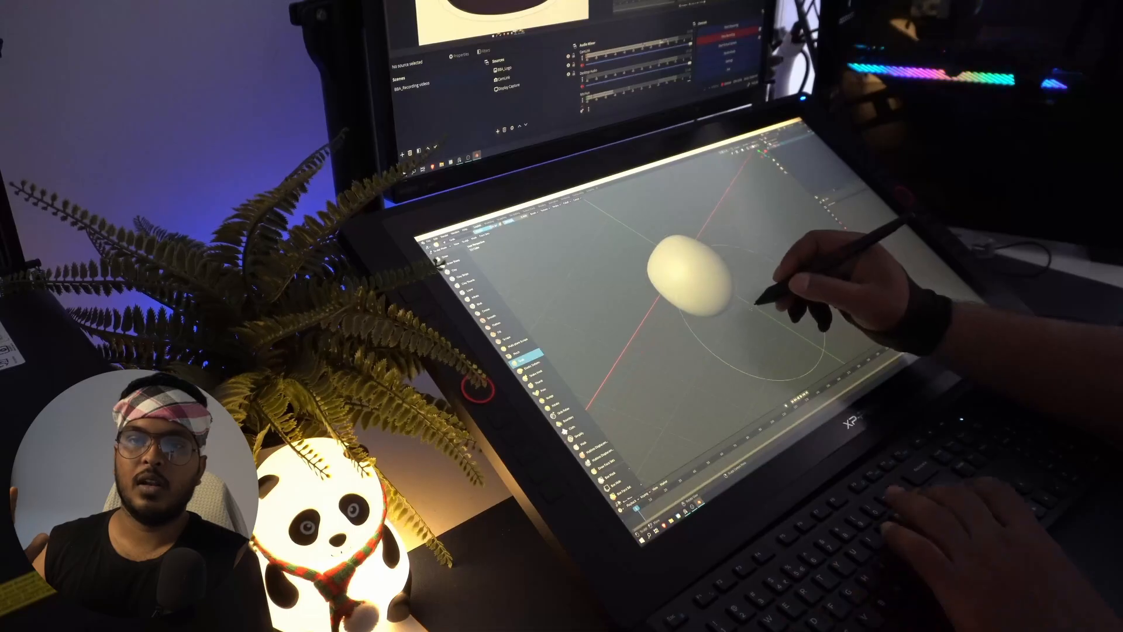
pyautogui.moveTo(735, 309)
pyautogui.mouseDown(button='middle')
pyautogui.moveTo(772, 301)
pyautogui.moveTo(723, 292)
pyautogui.moveTo(780, 328)
pyautogui.moveTo(739, 297)
pyautogui.mouseUp(button='middle')
pyautogui.moveTo(739, 297); pyautogui.dragTo(732, 270)
pyautogui.moveTo(733, 270)
pyautogui.mouseDown(button='middle')
pyautogui.moveTo(819, 283)
pyautogui.moveTo(861, 312)
pyautogui.mouseUp(button='middle')
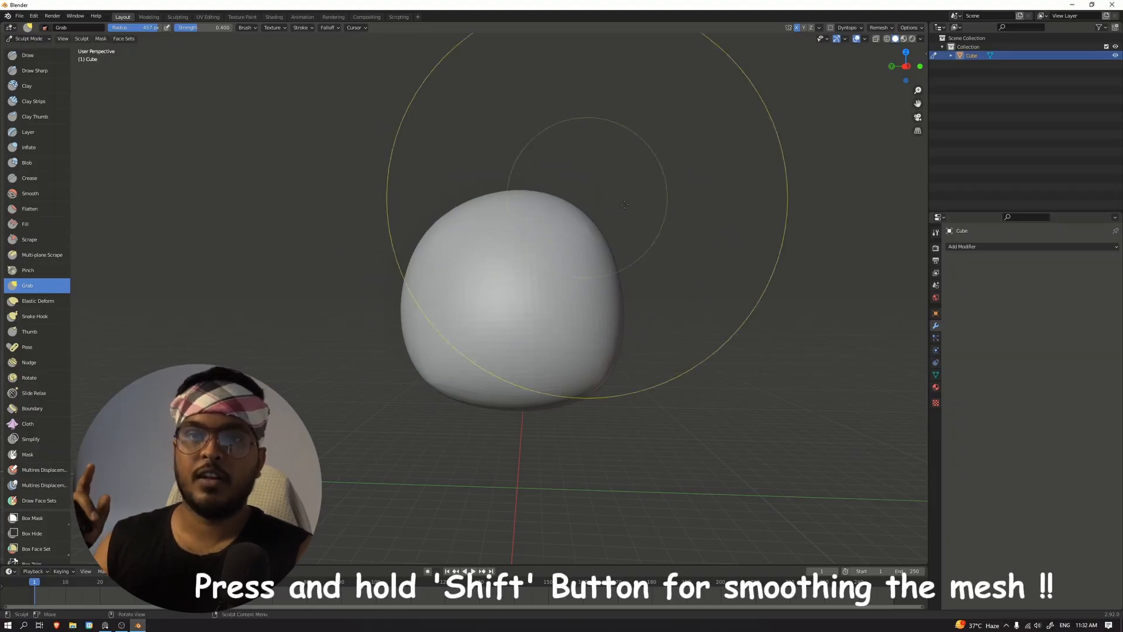
# Set the remesh voxel size to about 0.0265 and remesh the dome
pyautogui.moveTo(625, 204); pyautogui.dragTo(713, 449, button='middle')
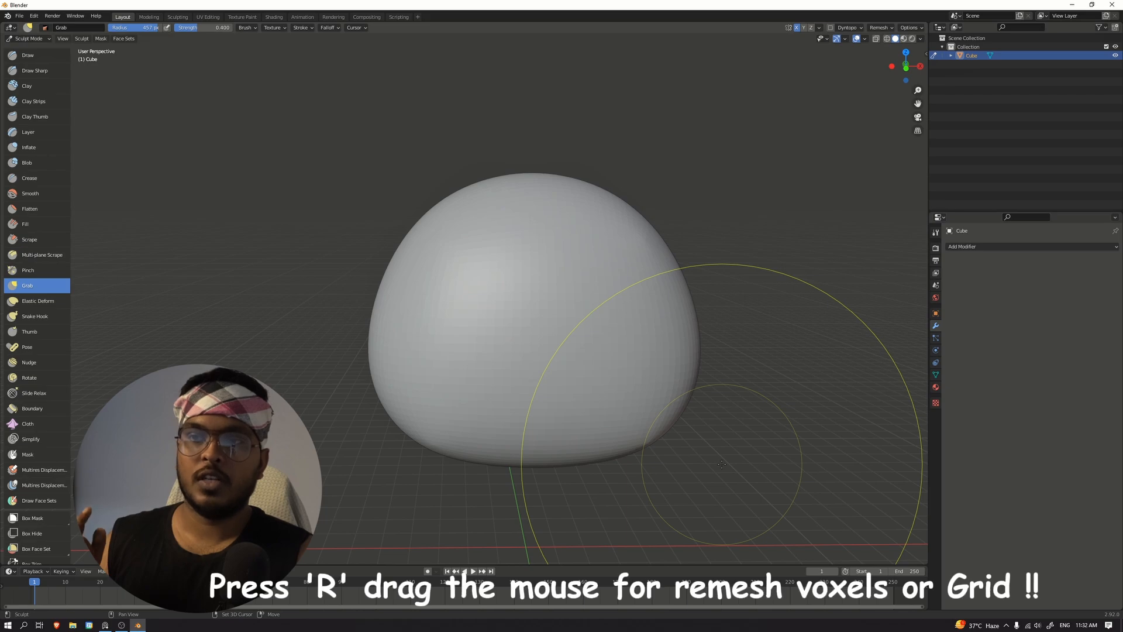
pyautogui.press('r')
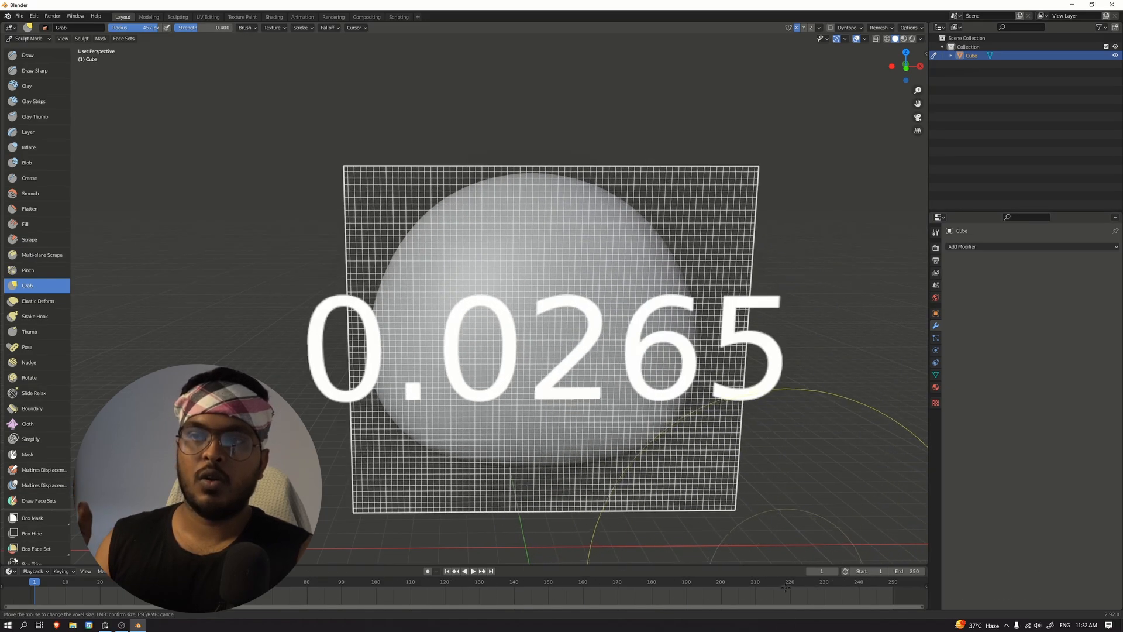
pyautogui.click(780, 543)
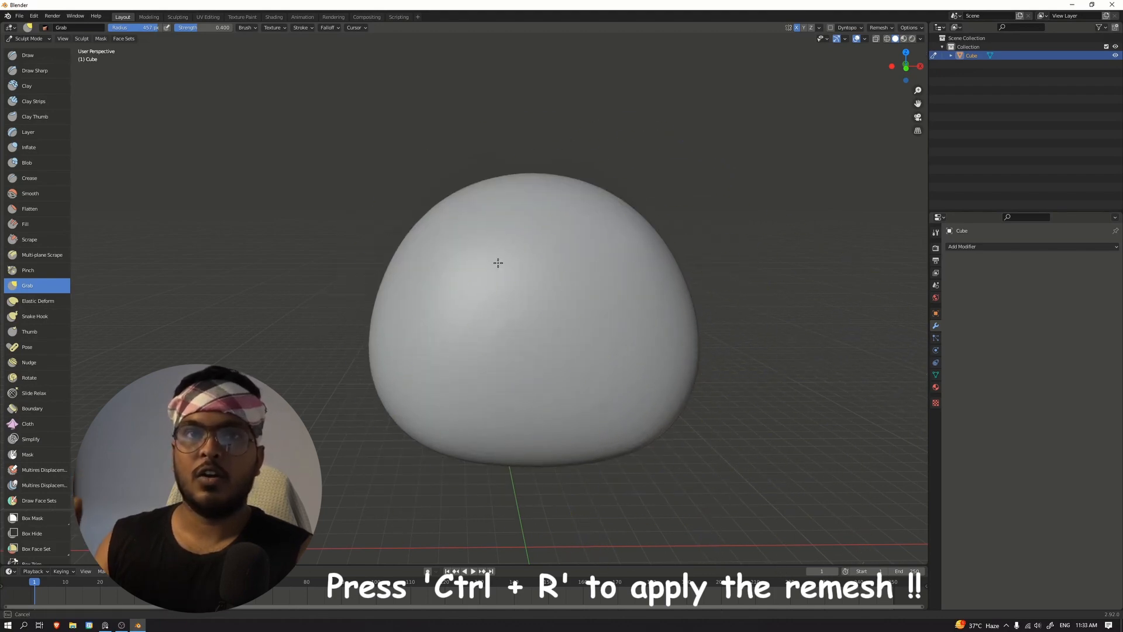
# Refine the remeshed dome's outline with the Grab brush, checking the shape from several sides
pyautogui.moveTo(498, 263); pyautogui.dragTo(615, 266, button='middle')
pyautogui.moveTo(216, 292); pyautogui.dragTo(353, 384, button='middle')
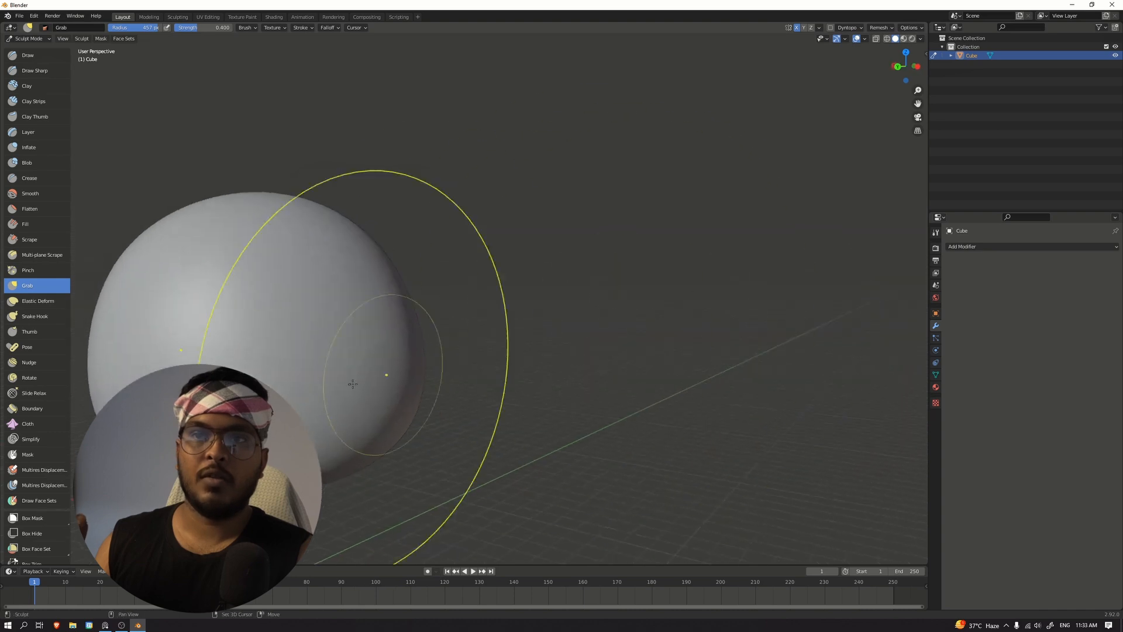
pyautogui.moveTo(666, 398)
pyautogui.mouseDown(button='middle')
pyautogui.moveTo(764, 483)
pyautogui.moveTo(454, 298)
pyautogui.mouseUp(button='middle')
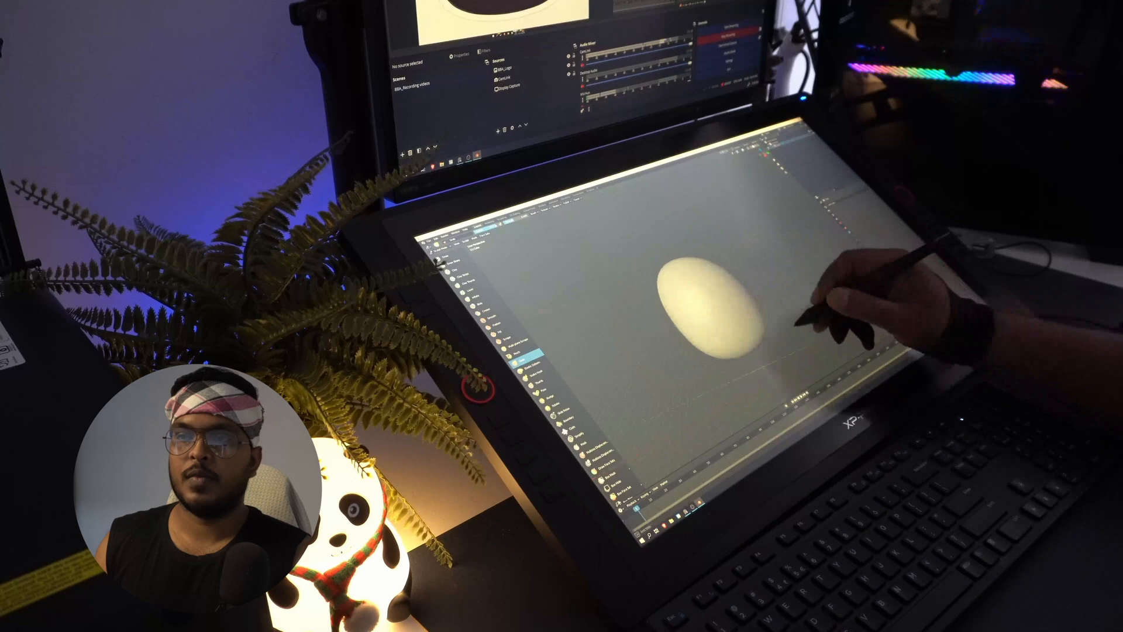
pyautogui.moveTo(794, 325)
pyautogui.mouseDown(button='middle')
pyautogui.moveTo(710, 319)
pyautogui.moveTo(802, 333)
pyautogui.moveTo(751, 316)
pyautogui.moveTo(802, 333)
pyautogui.mouseUp(button='middle')
pyautogui.moveTo(761, 325)
pyautogui.mouseDown()
pyautogui.moveTo(849, 307)
pyautogui.moveTo(845, 274)
pyautogui.mouseUp()
pyautogui.moveTo(866, 295)
pyautogui.keyDown('ctrl'); pyautogui.mouseDown(button='middle')
pyautogui.moveTo(877, 322)
pyautogui.moveTo(855, 305)
pyautogui.mouseUp(button='middle'); pyautogui.keyUp('ctrl')
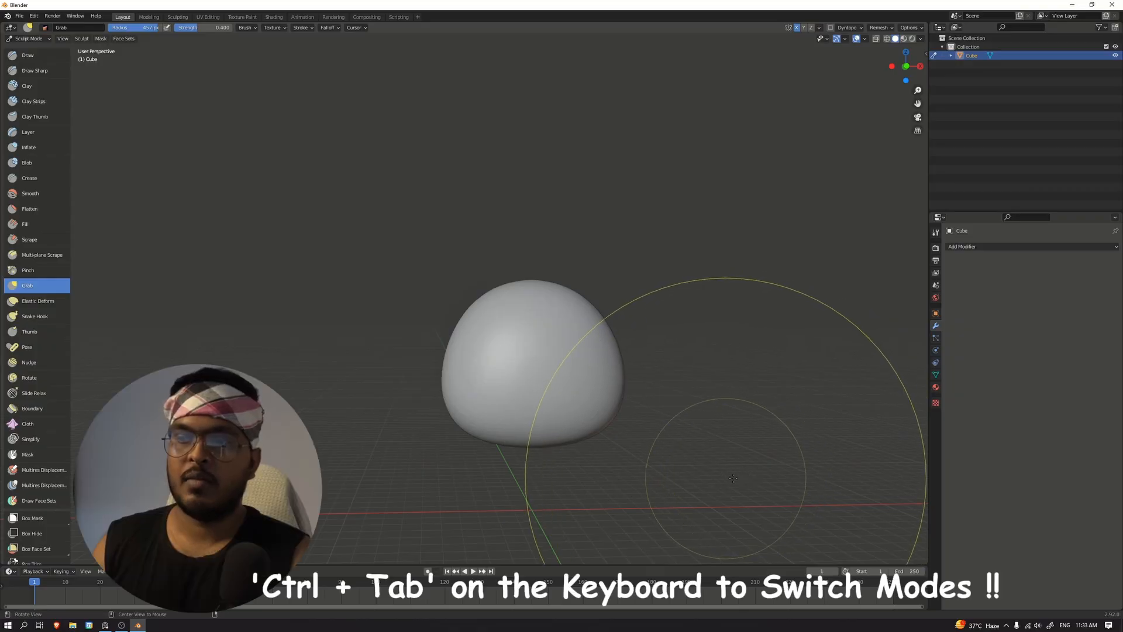
# Switch the sculpted dome back to Object Mode
pyautogui.moveTo(733, 478); pyautogui.dragTo(745, 480, button='middle')
pyautogui.hotkey('ctrl', 'Tab')
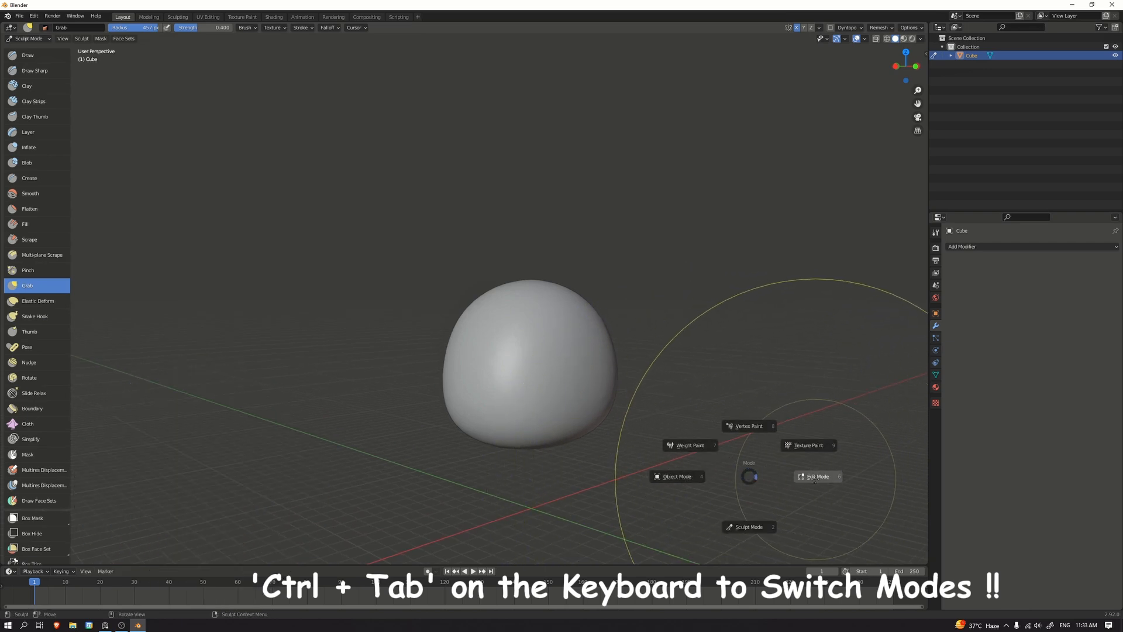
pyautogui.click(677, 476)
# Add a UV sphere mesh to the scene
pyautogui.moveTo(752, 475)
pyautogui.mouseDown(button='middle')
pyautogui.moveTo(730, 469)
pyautogui.moveTo(746, 463)
pyautogui.mouseUp(button='middle')
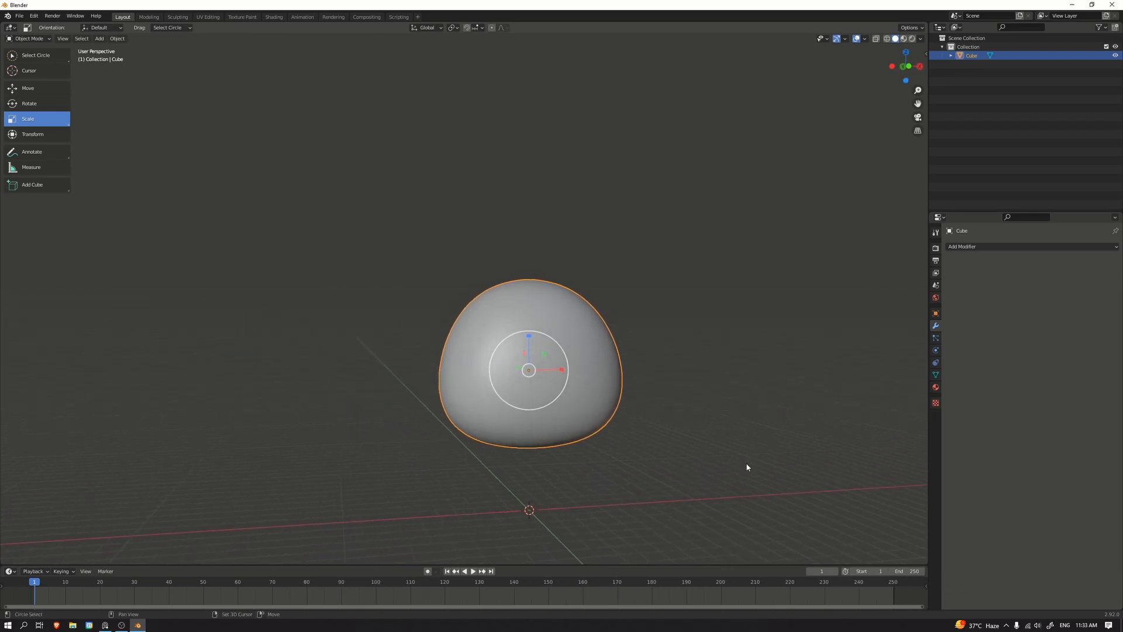
pyautogui.hotkey('shift', 'a')
pyautogui.moveTo(746, 439)
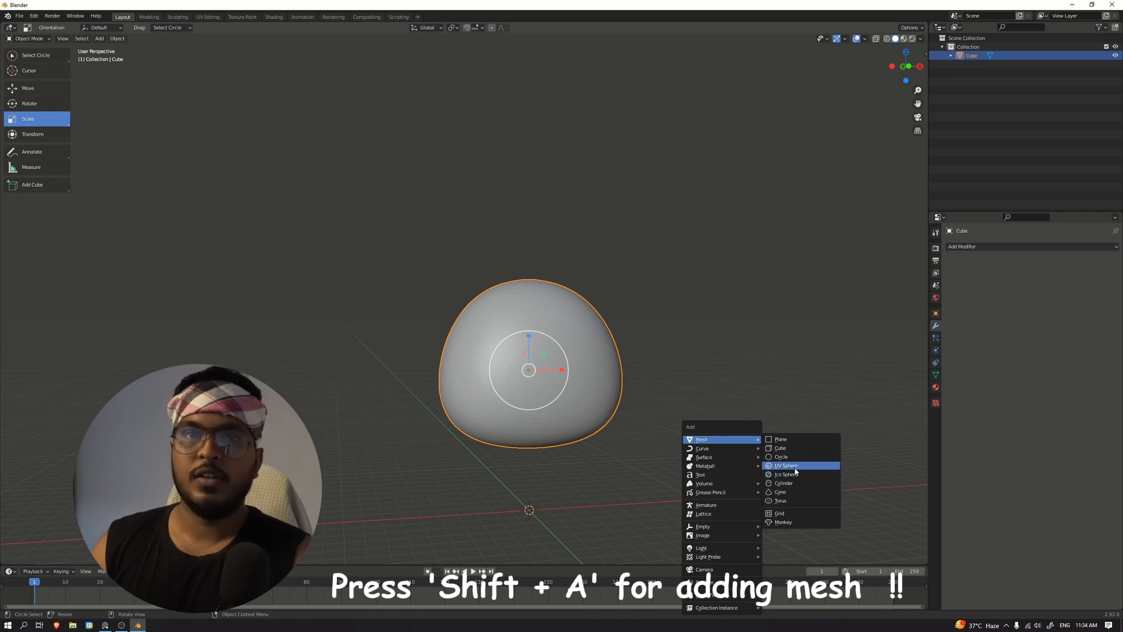
pyautogui.click(795, 466)
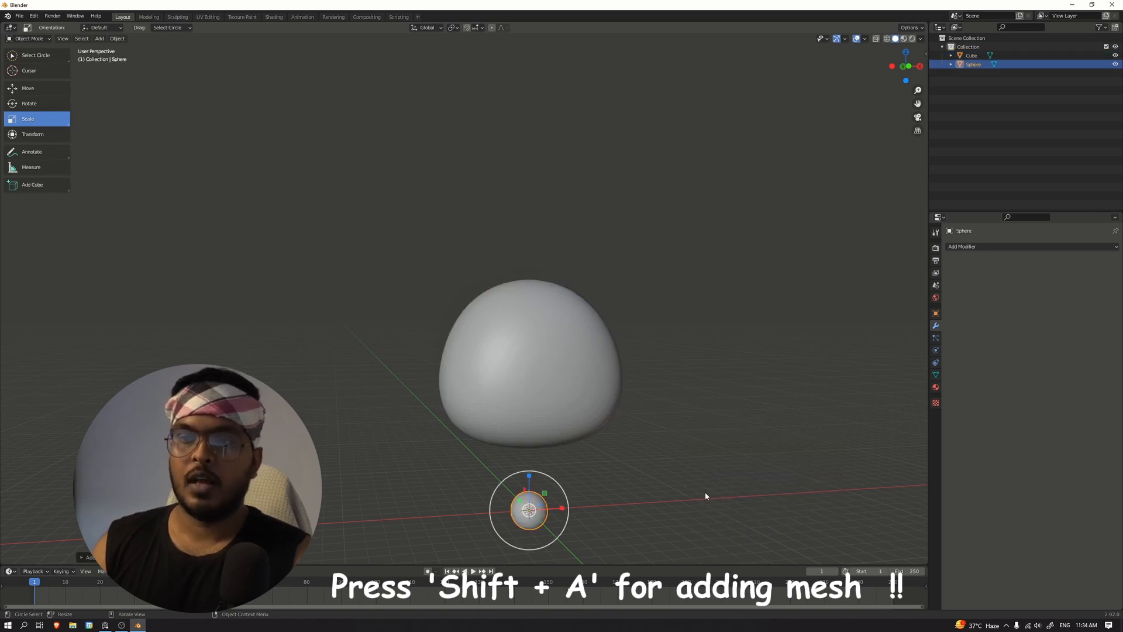
# Move the new sphere up to the top of the dome and across onto its upper-left side
pyautogui.press('g')
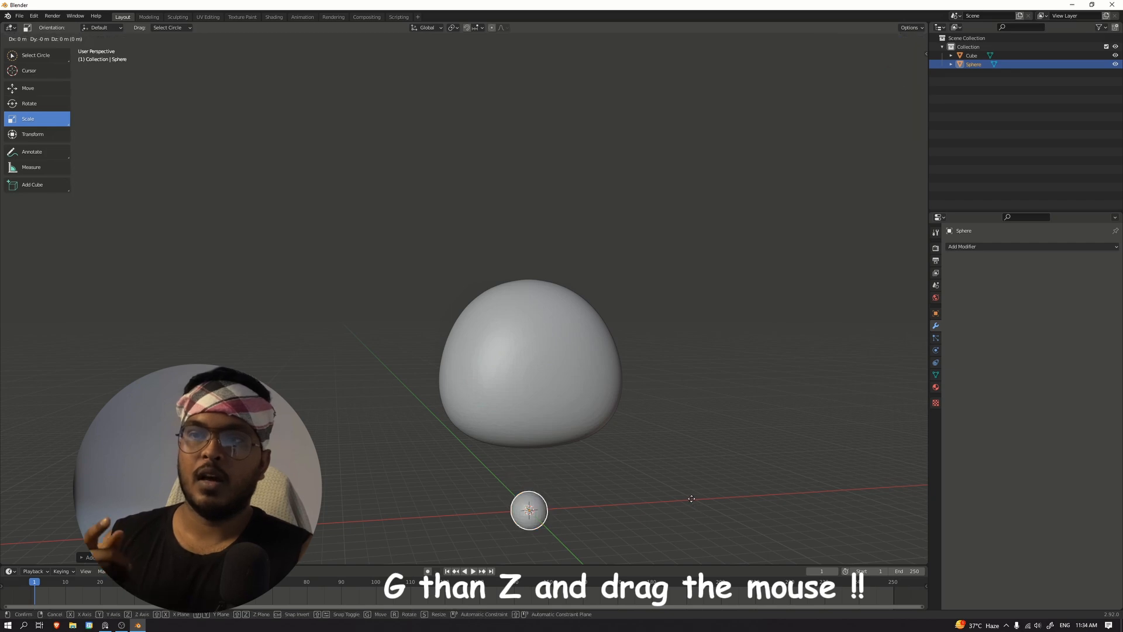
pyautogui.click(679, 265)
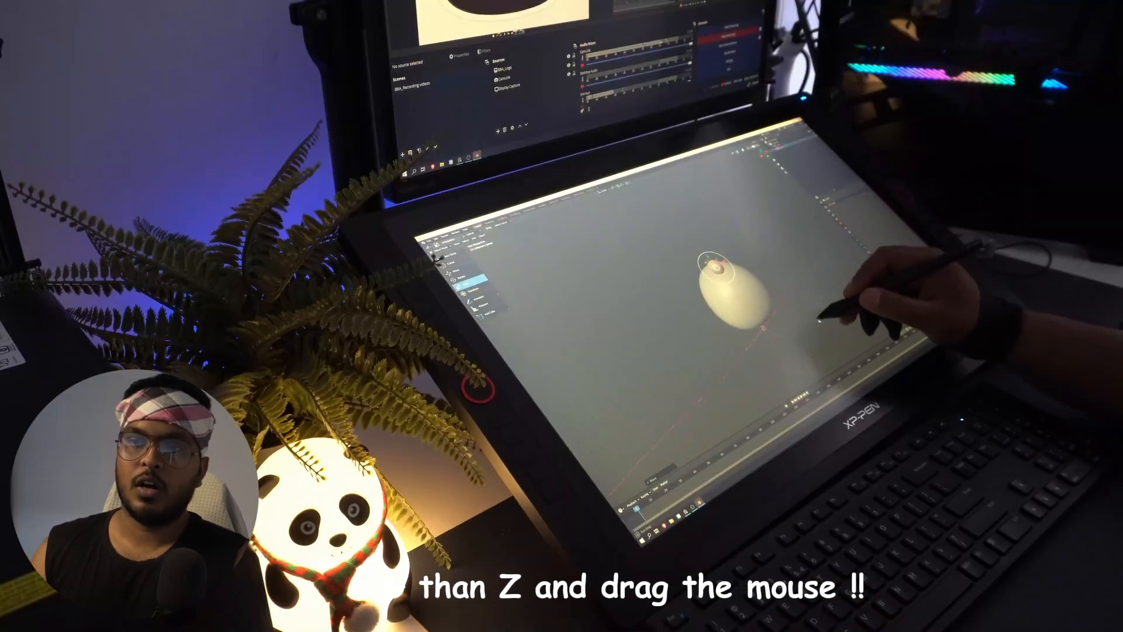
pyautogui.moveTo(728, 263); pyautogui.dragTo(570, 284)
pyautogui.click(465, 270)
pyautogui.click(471, 283)
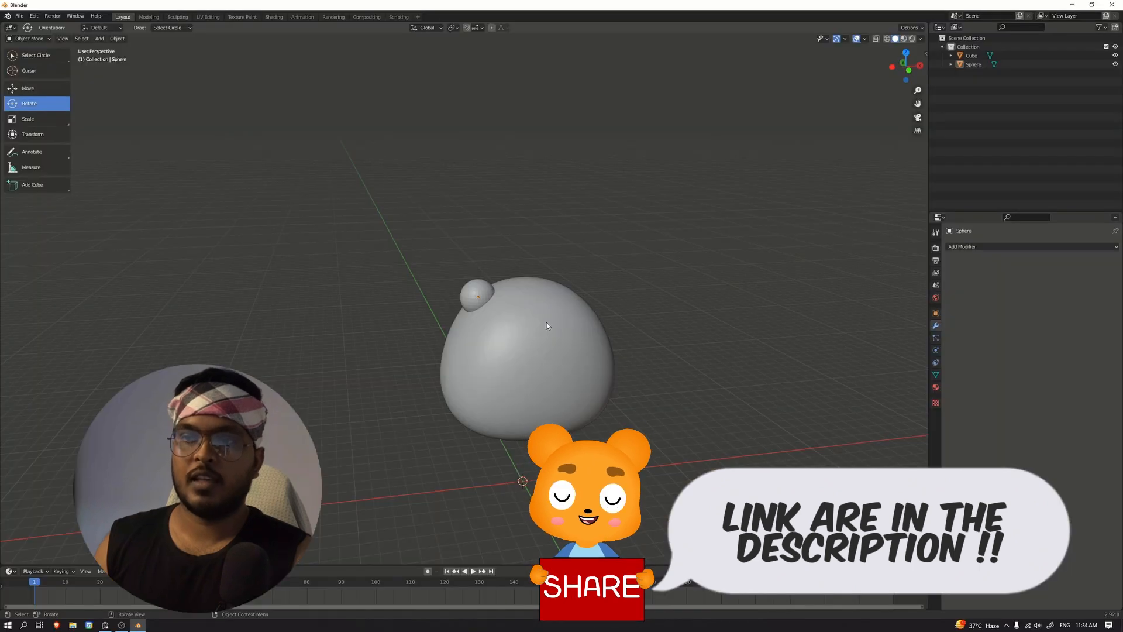
# Switch the small sphere to Edit Mode and back to Object Mode, and activate the Move tool
pyautogui.moveTo(661, 270); pyautogui.dragTo(675, 282, button='middle')
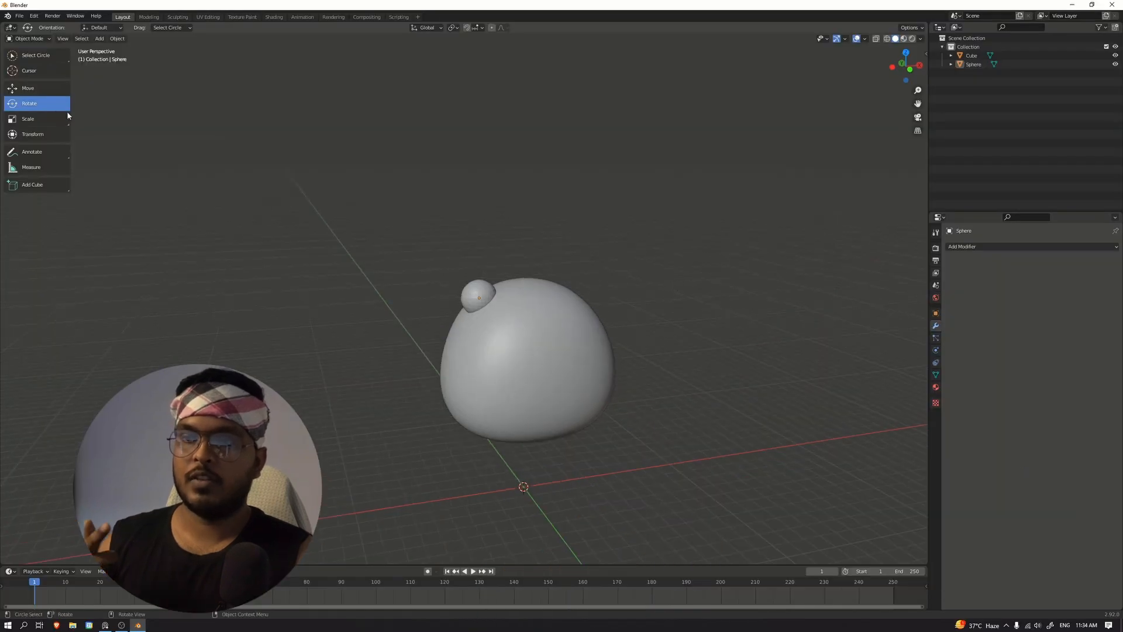
pyautogui.press('Tab')
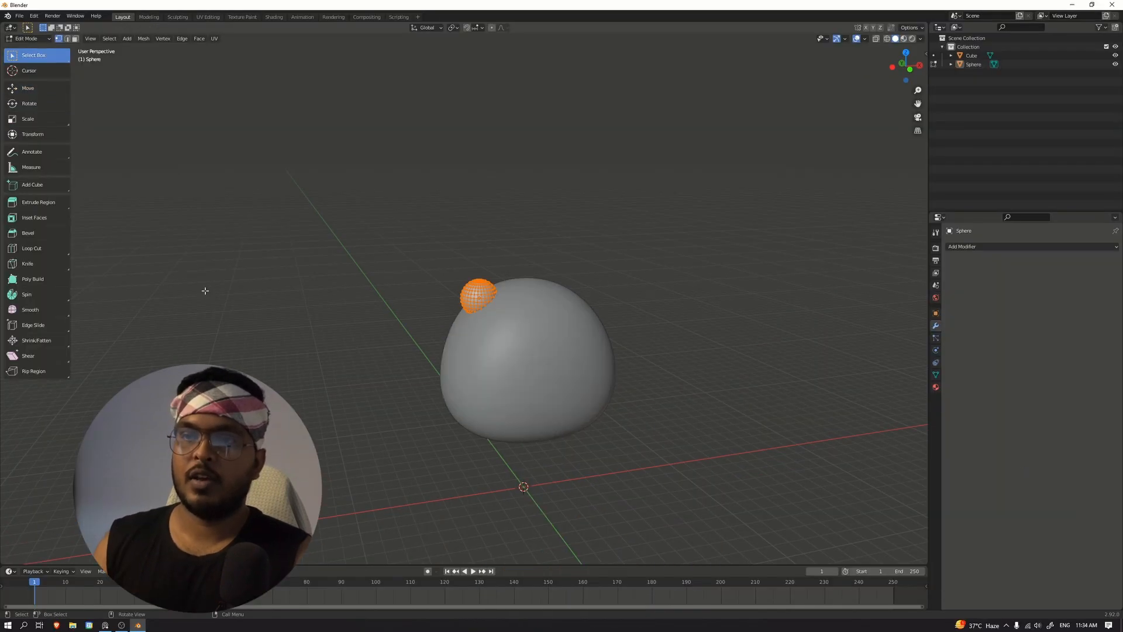
pyautogui.press('Tab')
pyautogui.hotkey('ctrl', 'Tab')
pyautogui.click(134, 288)
pyautogui.click(28, 88)
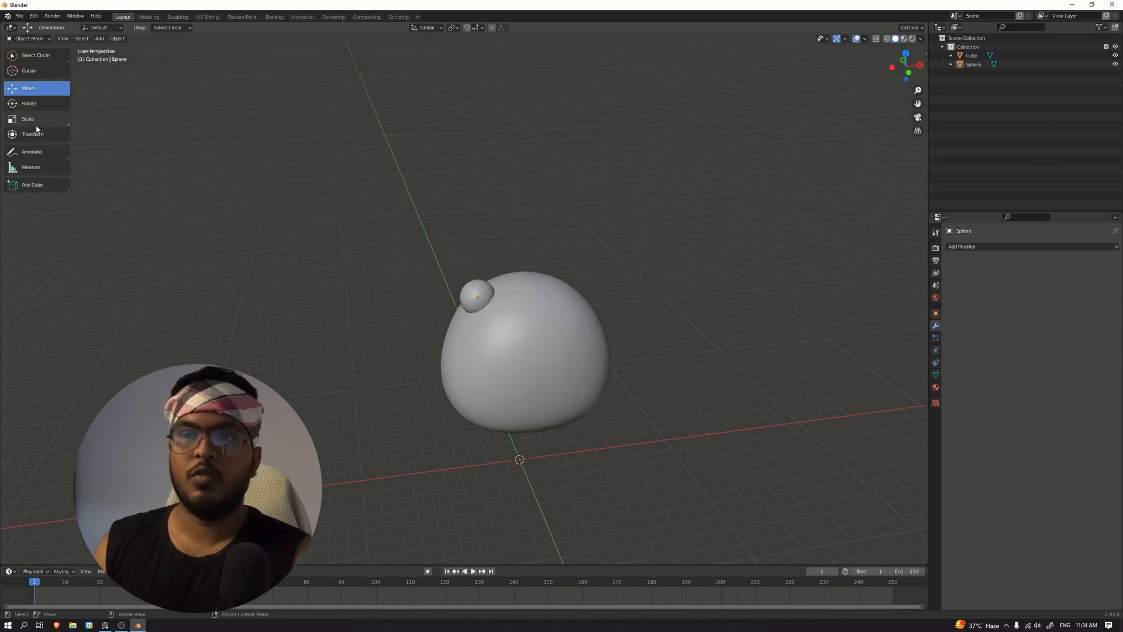
# Enlarge the small sphere and flatten it front to back, keeping it against the dome's upper-left side
pyautogui.click(32, 134)
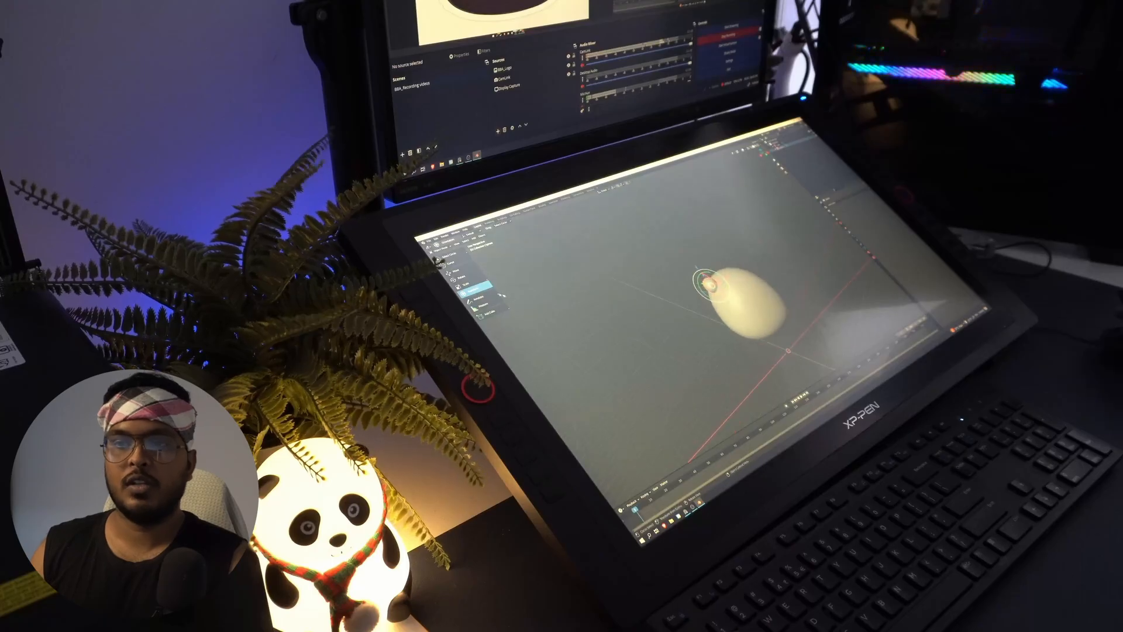
pyautogui.click(473, 285)
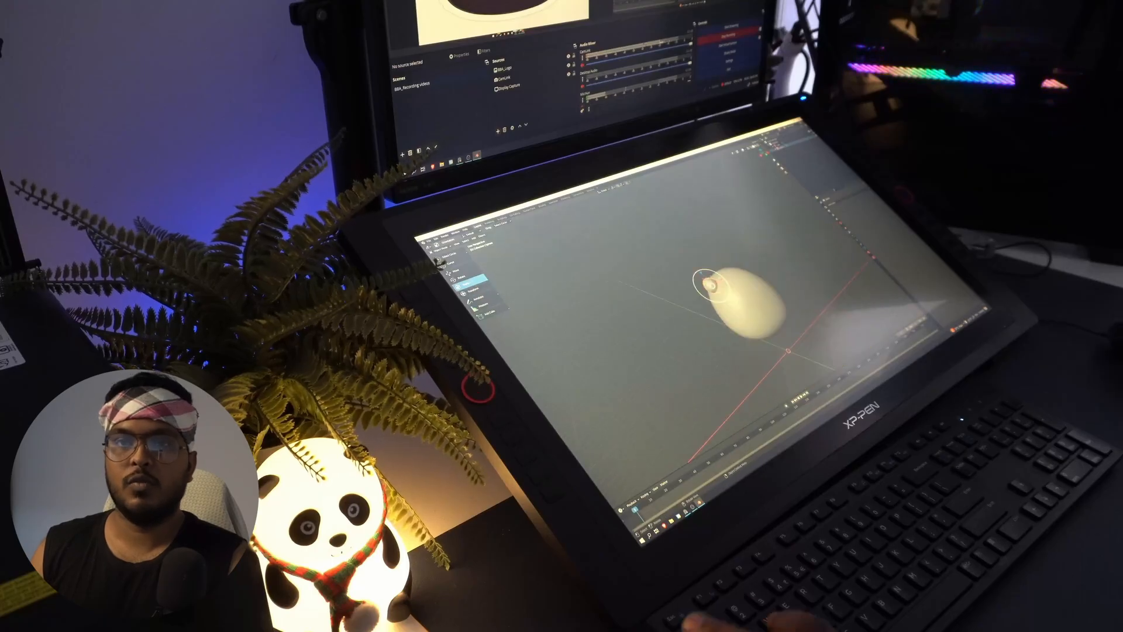
pyautogui.moveTo(710, 284); pyautogui.dragTo(730, 292)
pyautogui.moveTo(737, 304)
pyautogui.mouseDown(button='middle')
pyautogui.moveTo(711, 310)
pyautogui.moveTo(755, 316)
pyautogui.moveTo(726, 295)
pyautogui.mouseUp(button='middle')
pyautogui.click(461, 269)
pyautogui.moveTo(708, 289); pyautogui.dragTo(705, 286)
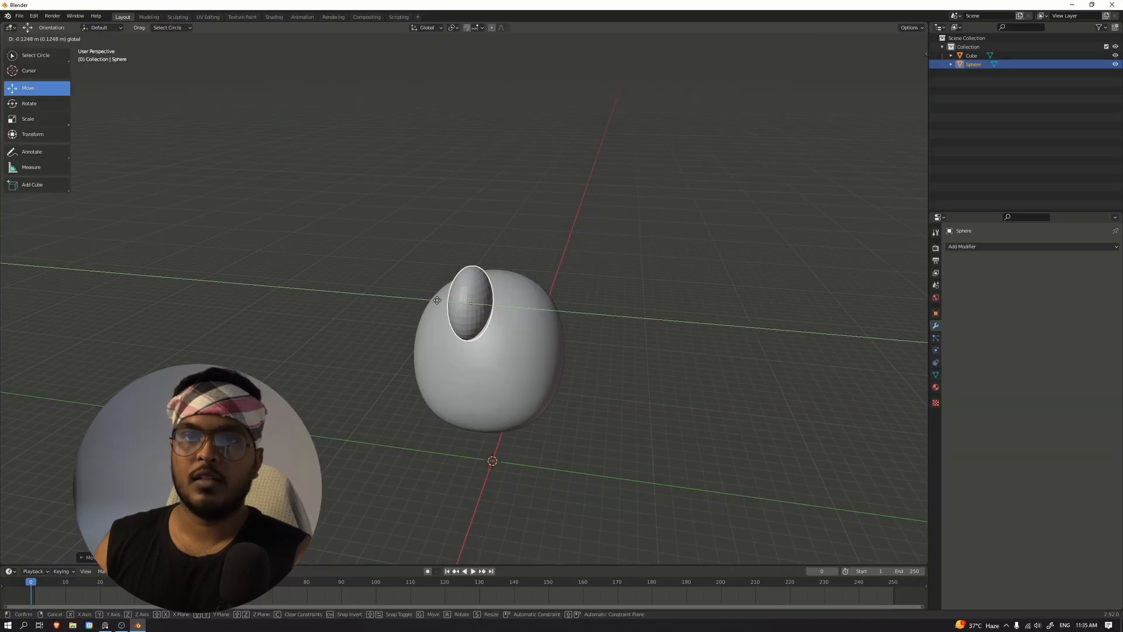
# Align the flattened sphere with the dome in depth and place it on the dome's upper-left edge in front orthographic view
pyautogui.moveTo(561, 339); pyautogui.dragTo(720, 344, button='middle')
pyautogui.keyDown('alt'); pyautogui.moveTo(720, 344); pyautogui.dragTo(562, 280); pyautogui.keyUp('alt')
pyautogui.keyDown('alt'); pyautogui.moveTo(629, 345); pyautogui.dragTo(692, 351); pyautogui.keyUp('alt')
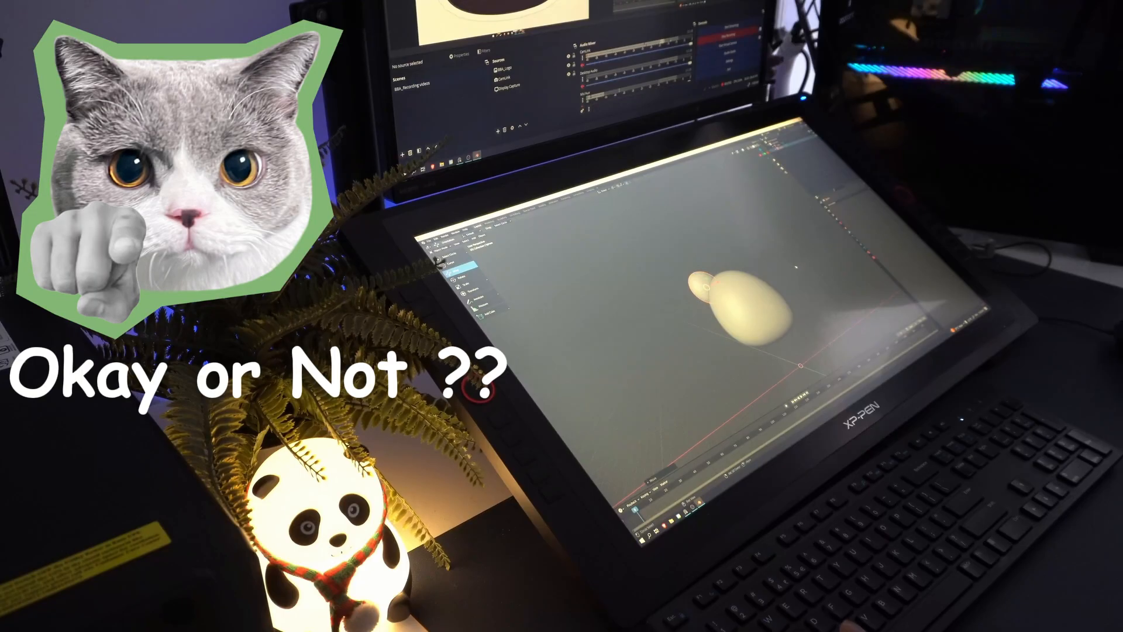
pyautogui.keyDown('shift'); pyautogui.moveTo(795, 267); pyautogui.dragTo(749, 286, button='middle'); pyautogui.keyUp('shift')
pyautogui.press('KP_1')
pyautogui.scroll(-4, 702, 299)
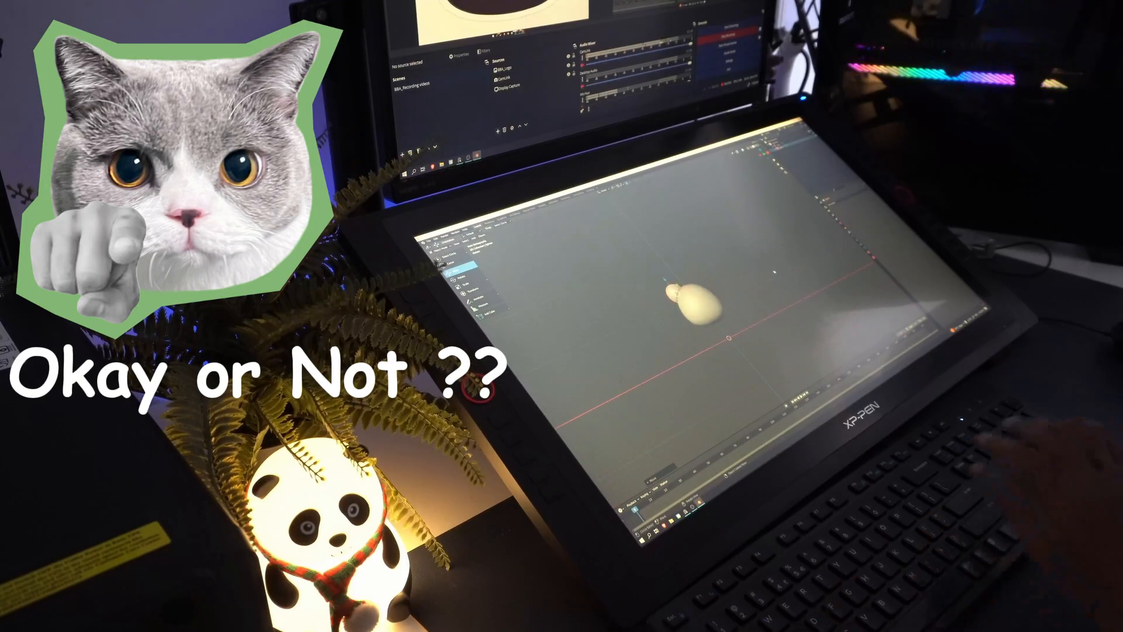
pyautogui.scroll(5, 673, 302)
pyautogui.moveTo(649, 299); pyautogui.dragTo(621, 291)
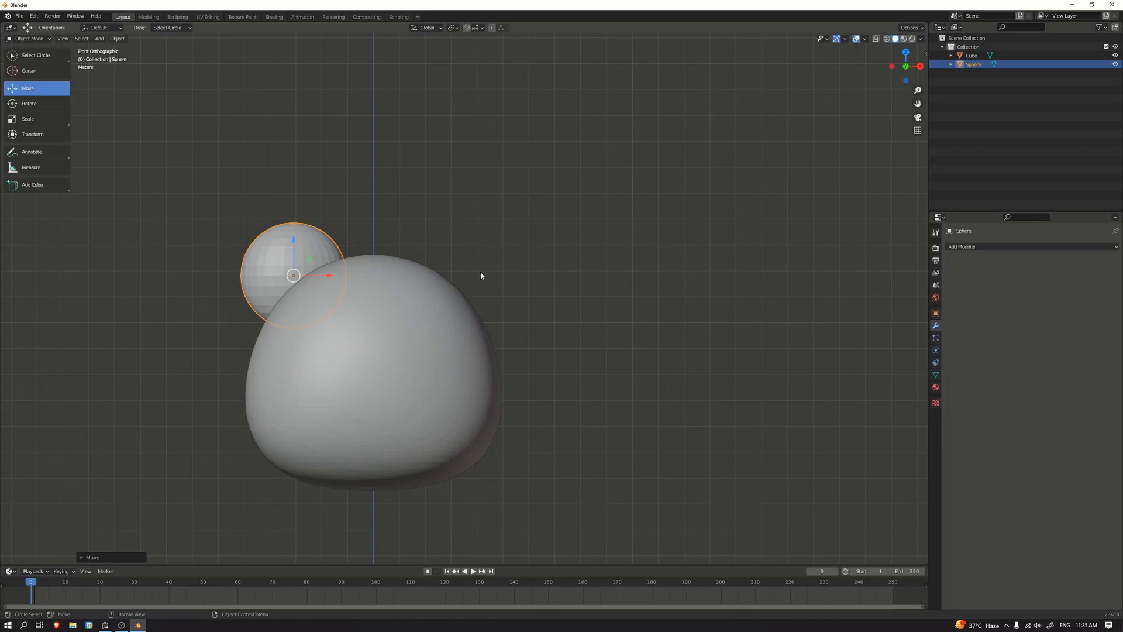
# Switch the sphere to Sculpt Mode and pull its top upward with the Grab brush to form a pointed ear
pyautogui.click(29, 38)
pyautogui.click(34, 69)
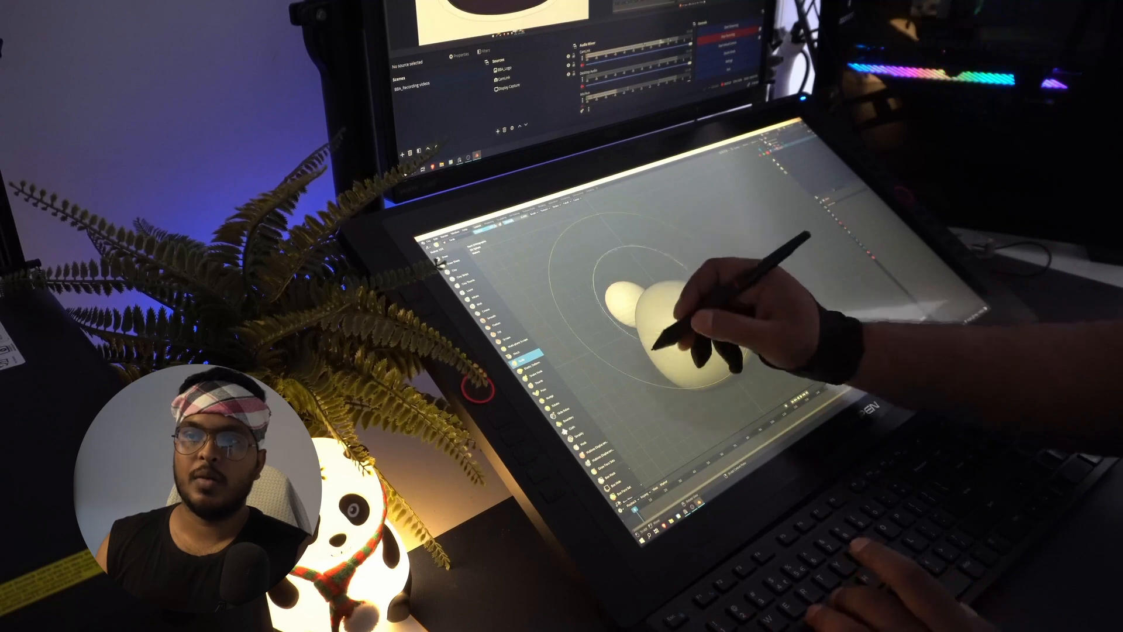
pyautogui.click(658, 321)
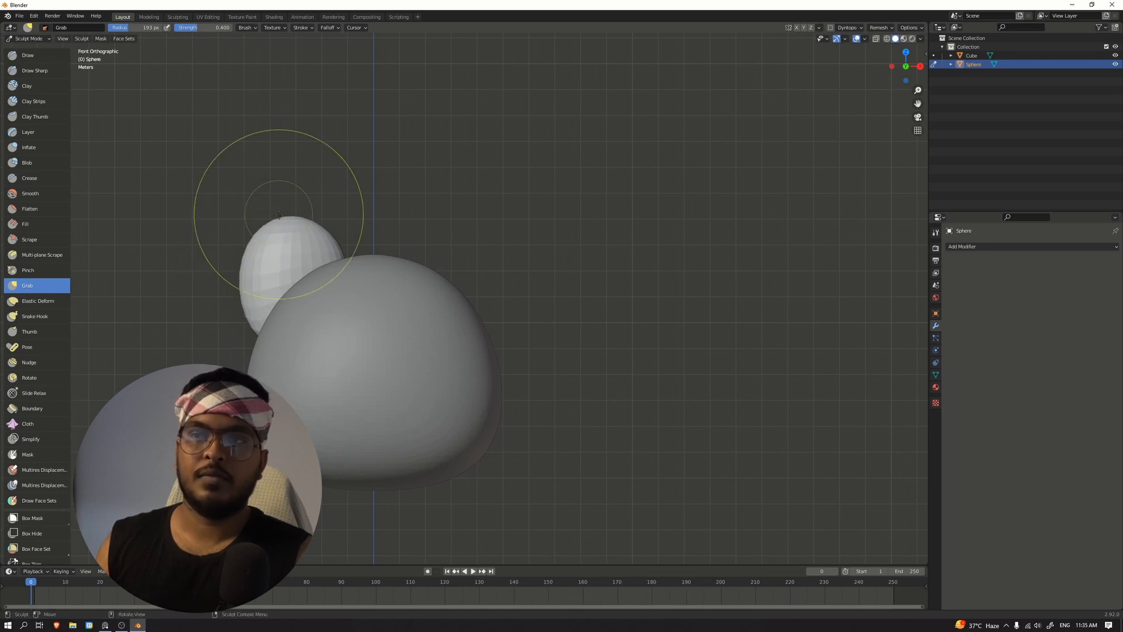
pyautogui.moveTo(279, 215); pyautogui.dragTo(293, 193)
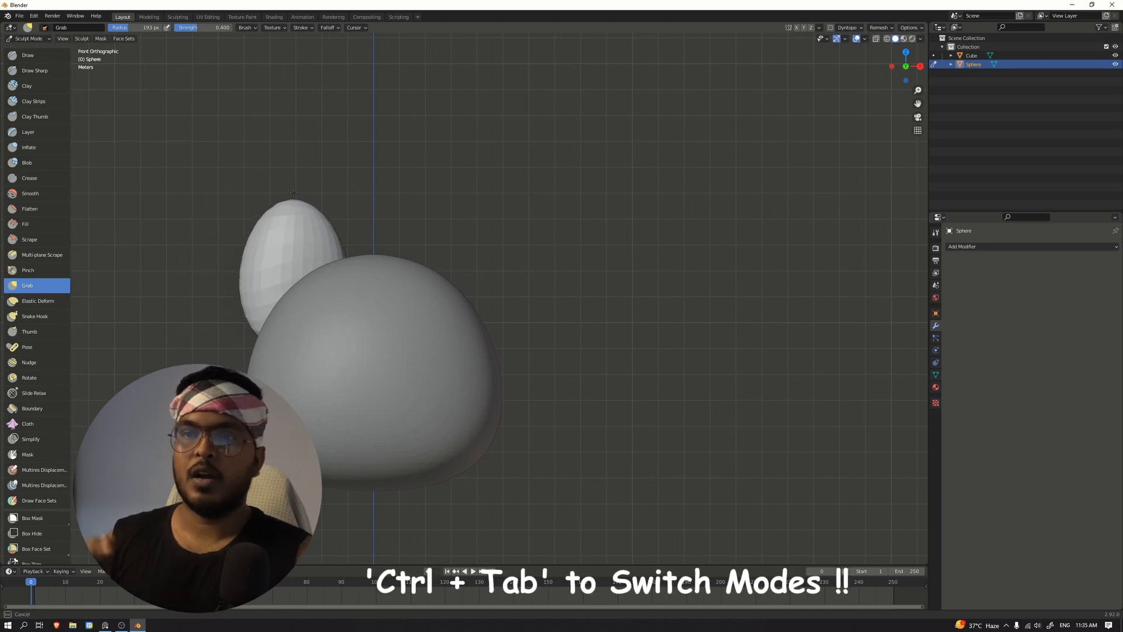
pyautogui.moveTo(358, 248); pyautogui.dragTo(350, 240)
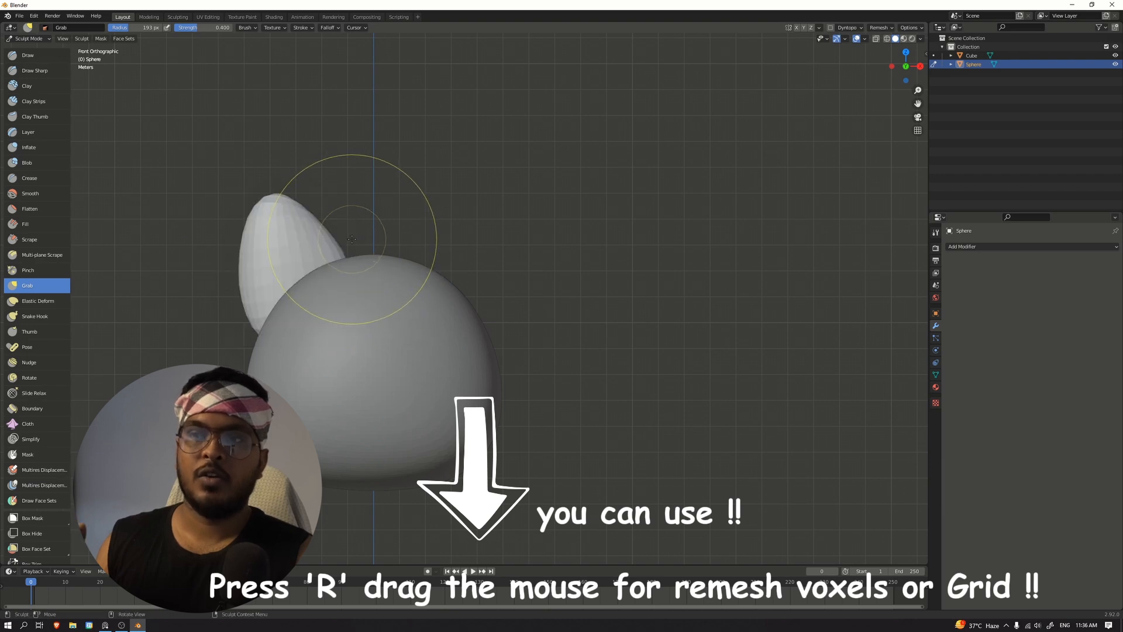
# Remesh the ear and refine its pointed, thin shape with the Grab brush from several angles
pyautogui.hotkey('ctrl', 'r')
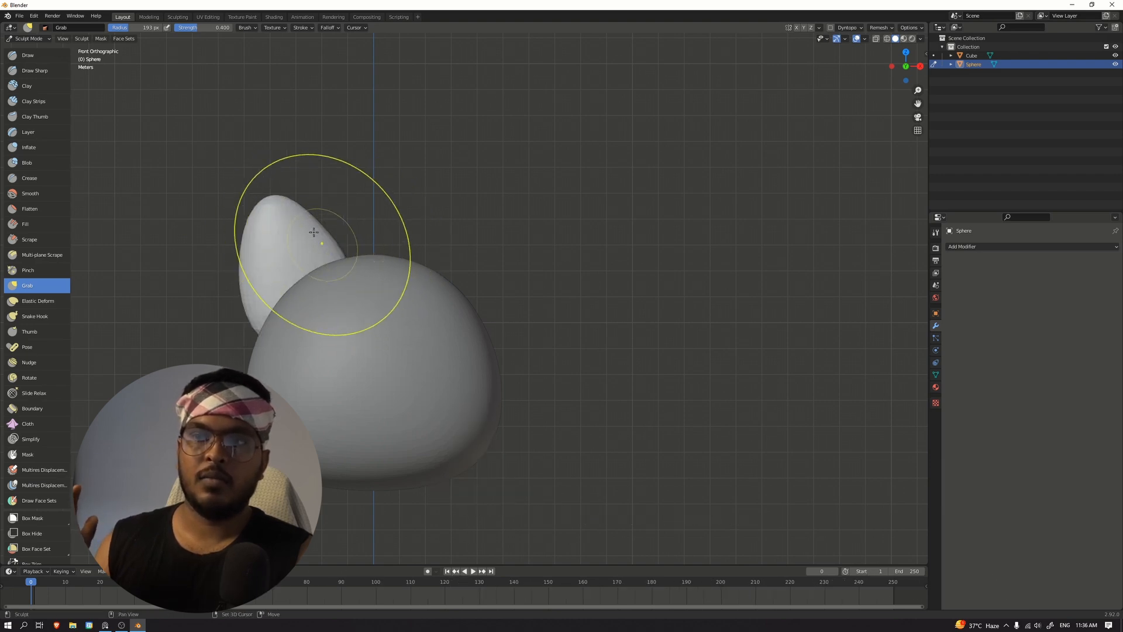
pyautogui.moveTo(265, 228); pyautogui.dragTo(267, 234)
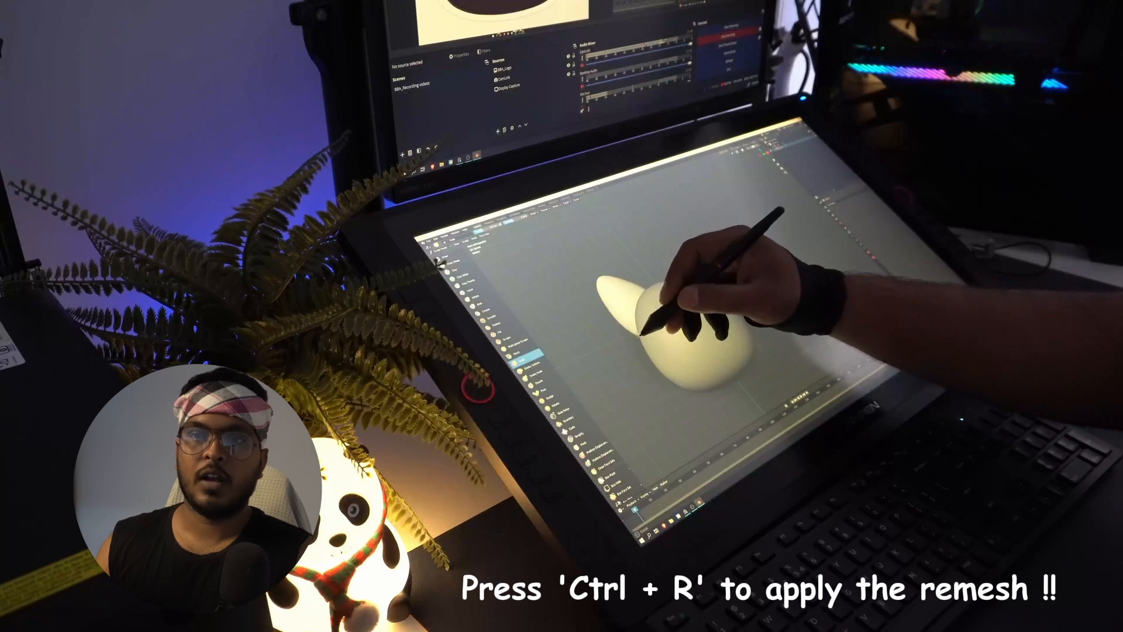
pyautogui.moveTo(648, 326); pyautogui.dragTo(652, 346)
pyautogui.moveTo(609, 311); pyautogui.dragTo(602, 301)
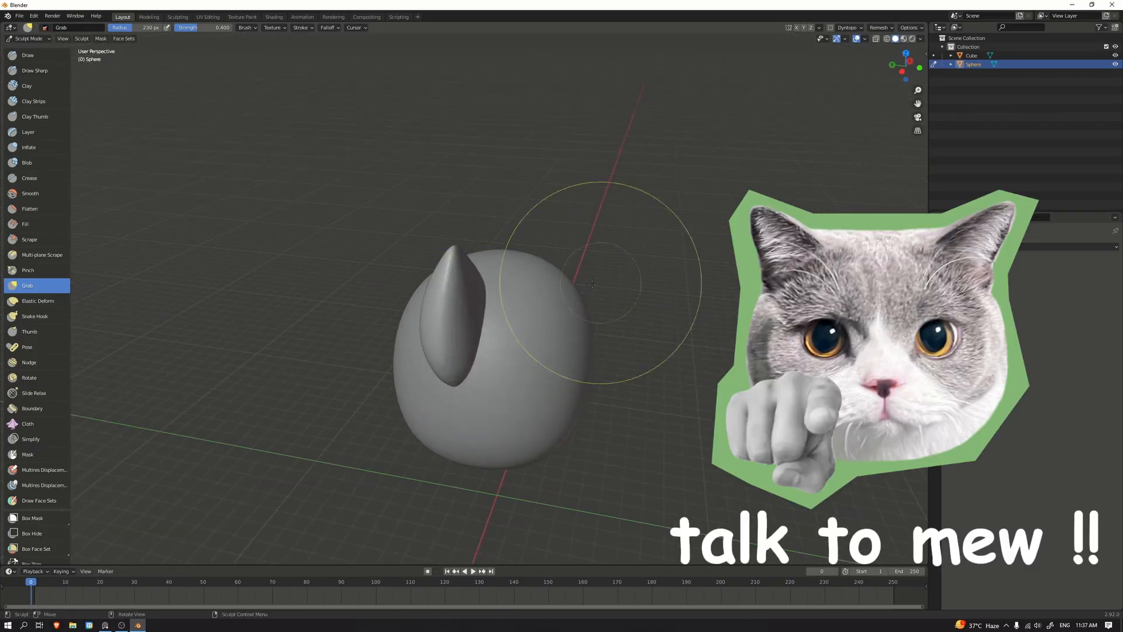
pyautogui.moveTo(592, 284); pyautogui.dragTo(488, 282, button='middle')
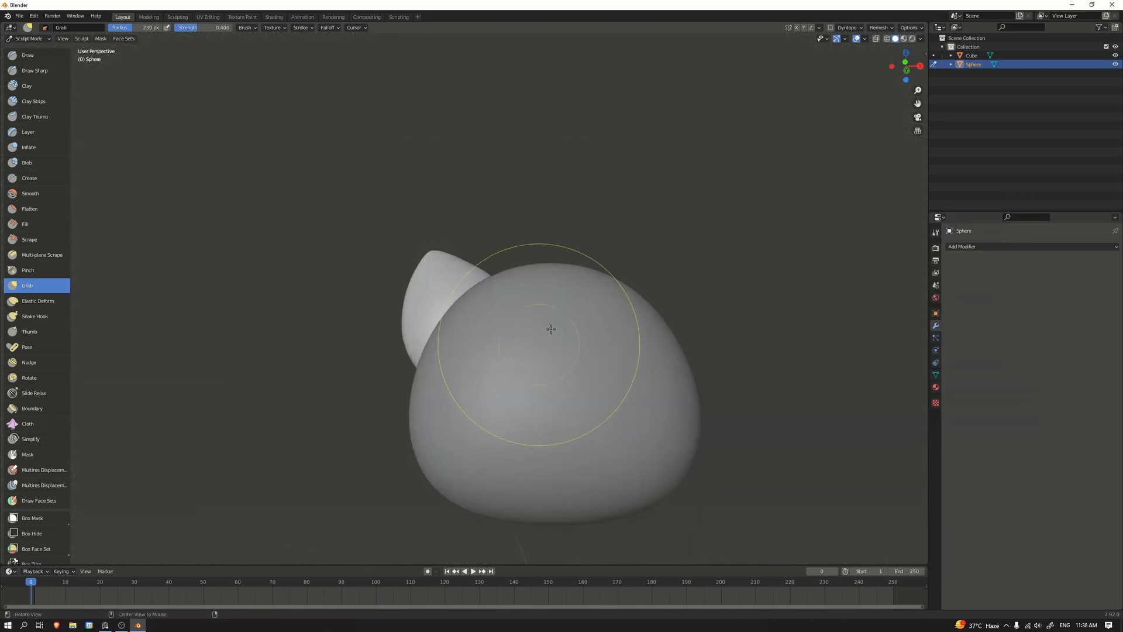
pyautogui.moveTo(551, 328); pyautogui.dragTo(506, 345, button='middle')
pyautogui.moveTo(547, 228); pyautogui.dragTo(602, 202, button='middle')
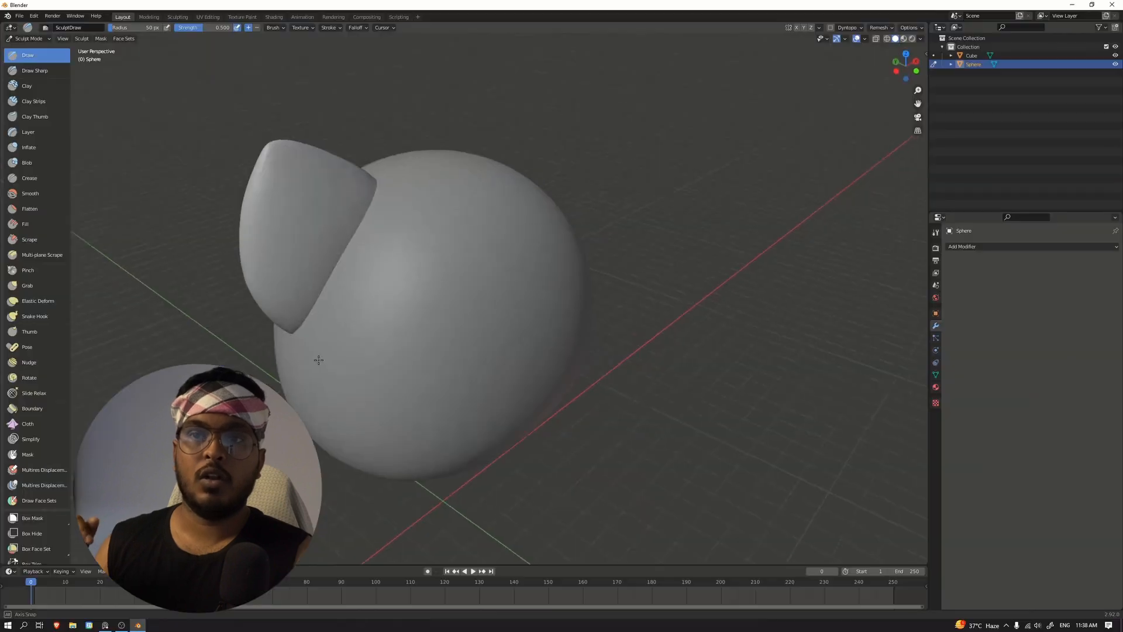
# Carve a hollow into the front face of the ear with the inverted Draw brush
pyautogui.moveTo(312, 355); pyautogui.dragTo(340, 346, button='middle')
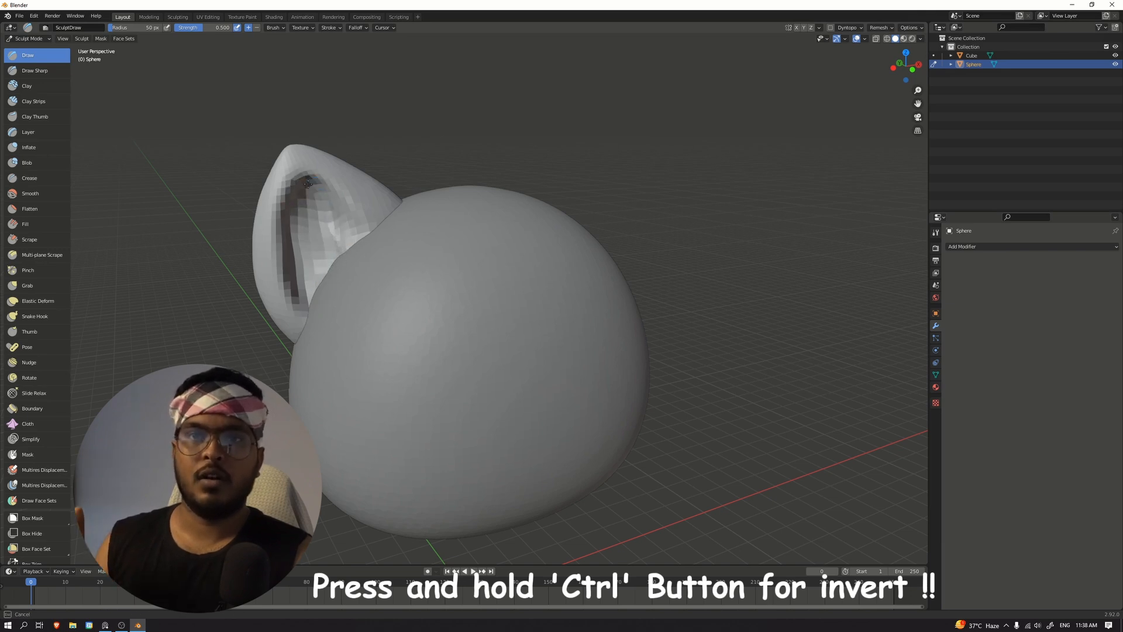
pyautogui.keyDown('ctrl'); pyautogui.moveTo(362, 243); pyautogui.dragTo(350, 254); pyautogui.keyUp('ctrl')
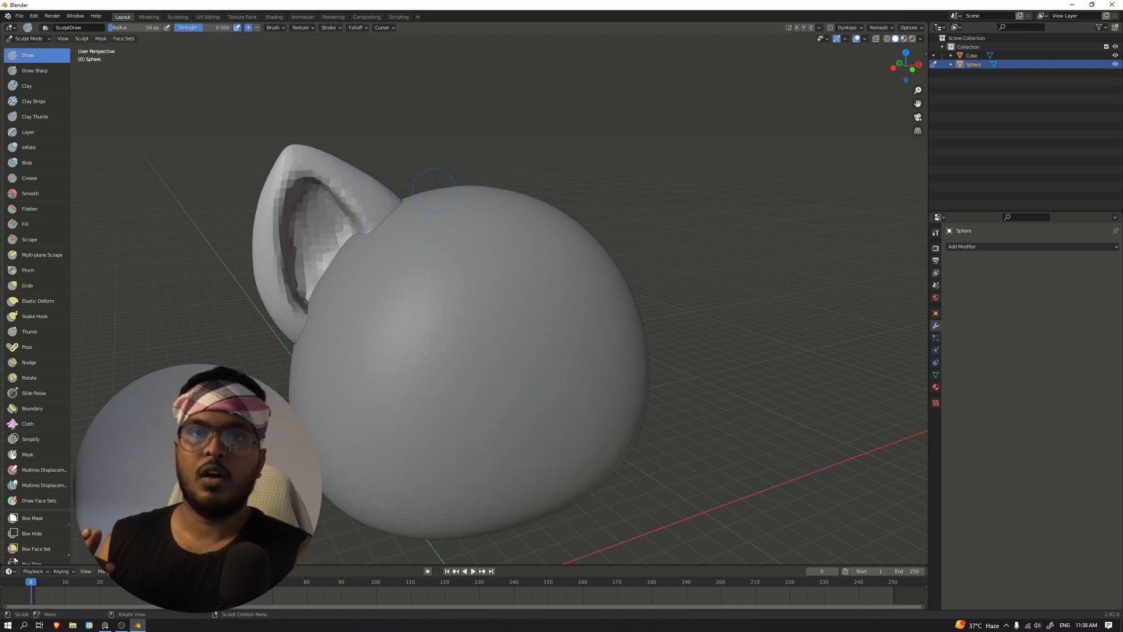
pyautogui.moveTo(436, 179); pyautogui.dragTo(375, 185, button='middle')
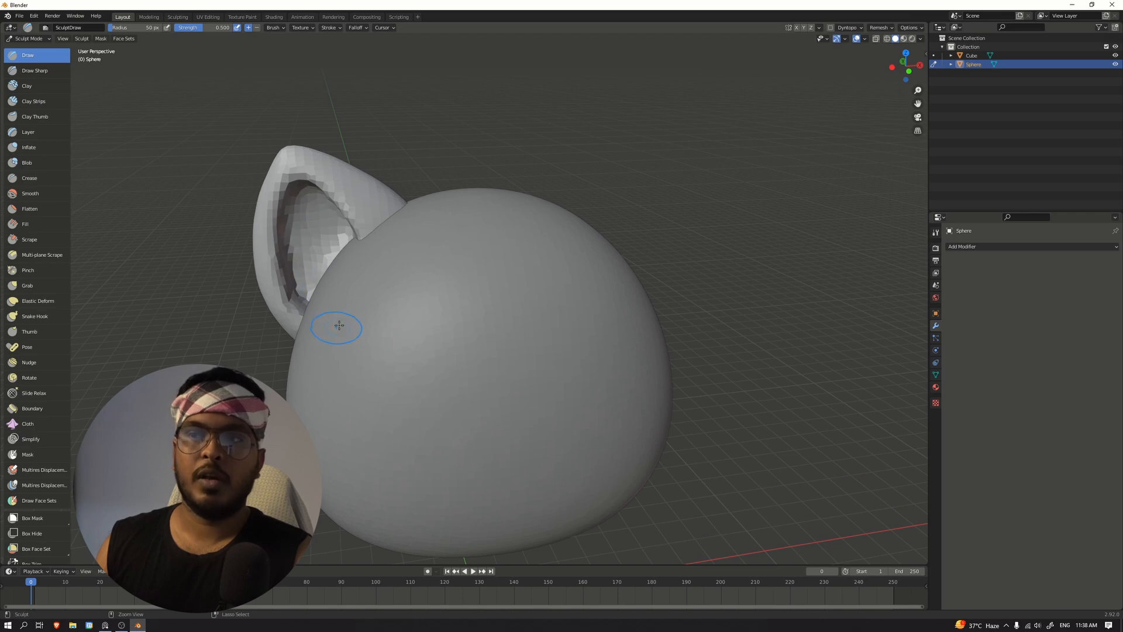
pyautogui.moveTo(390, 141); pyautogui.dragTo(283, 243, button='middle')
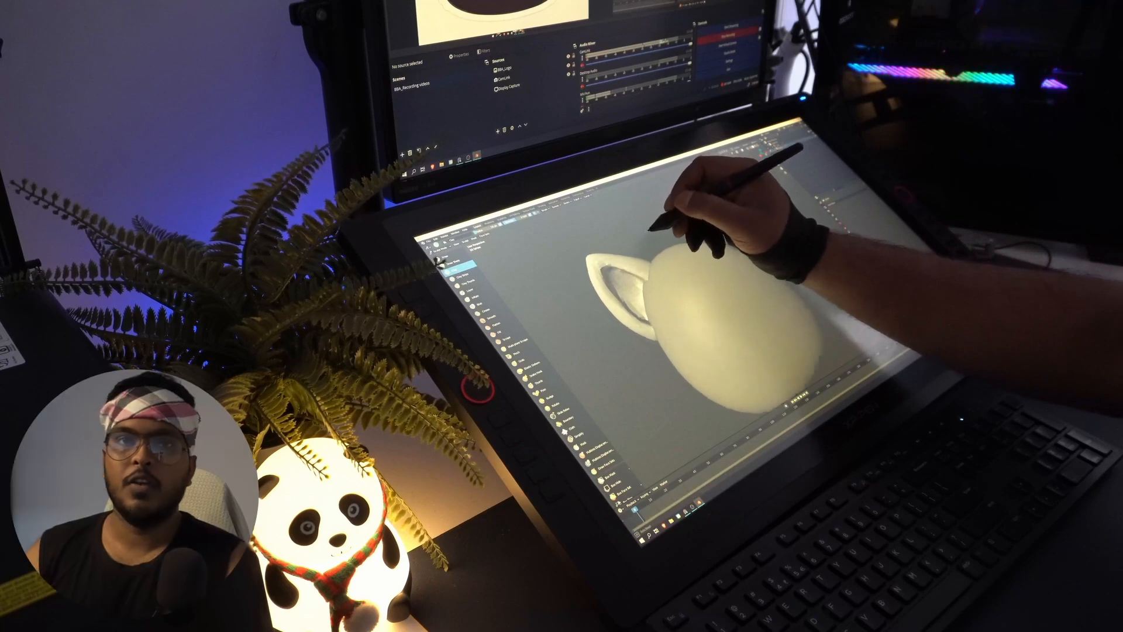
# Deepen and even out the inner-ear hollow with the Clay Strips brush and smoothing strokes, checking the ear from behind
pyautogui.click(471, 272)
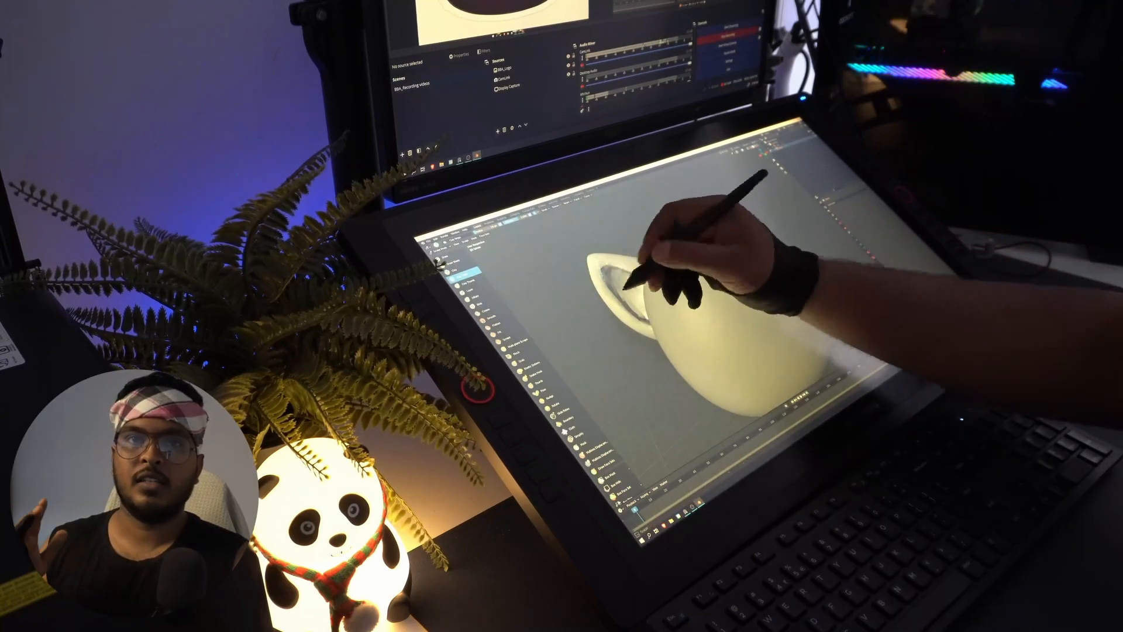
pyautogui.moveTo(639, 270)
pyautogui.mouseDown(button='middle')
pyautogui.moveTo(639, 258)
pyautogui.moveTo(628, 270)
pyautogui.mouseUp(button='middle')
pyautogui.moveTo(629, 270)
pyautogui.mouseDown()
pyautogui.moveTo(622, 286)
pyautogui.moveTo(612, 271)
pyautogui.moveTo(630, 297)
pyautogui.moveTo(612, 272)
pyautogui.moveTo(611, 284)
pyautogui.moveTo(635, 299)
pyautogui.moveTo(627, 280)
pyautogui.moveTo(639, 271)
pyautogui.mouseUp()
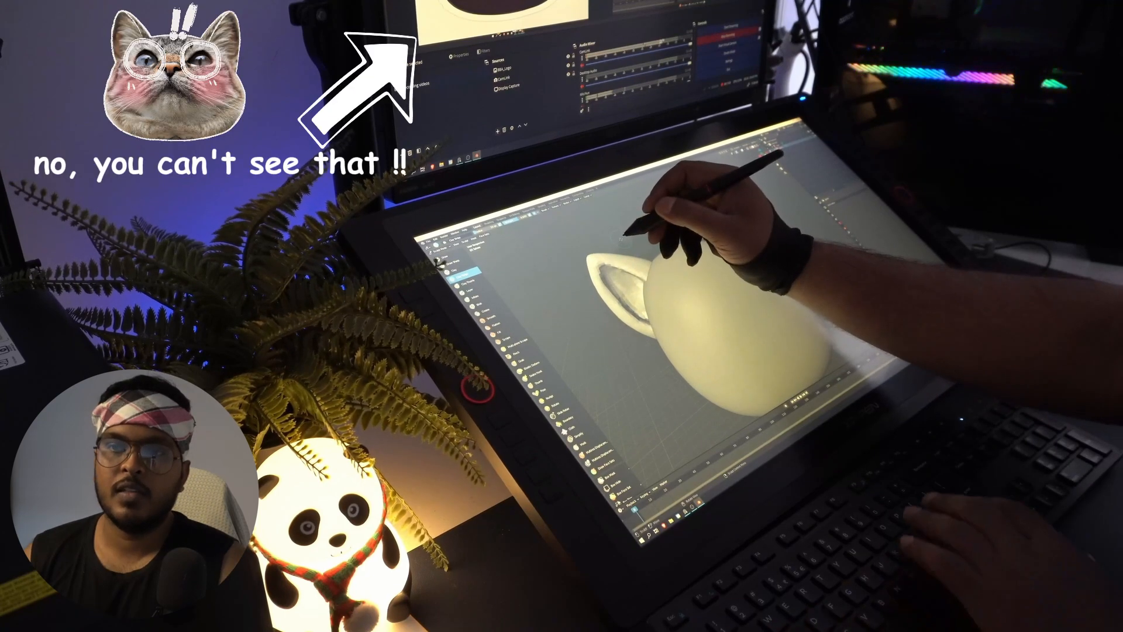
pyautogui.moveTo(647, 229); pyautogui.dragTo(658, 217, button='middle')
pyautogui.moveTo(614, 257); pyautogui.dragTo(606, 263)
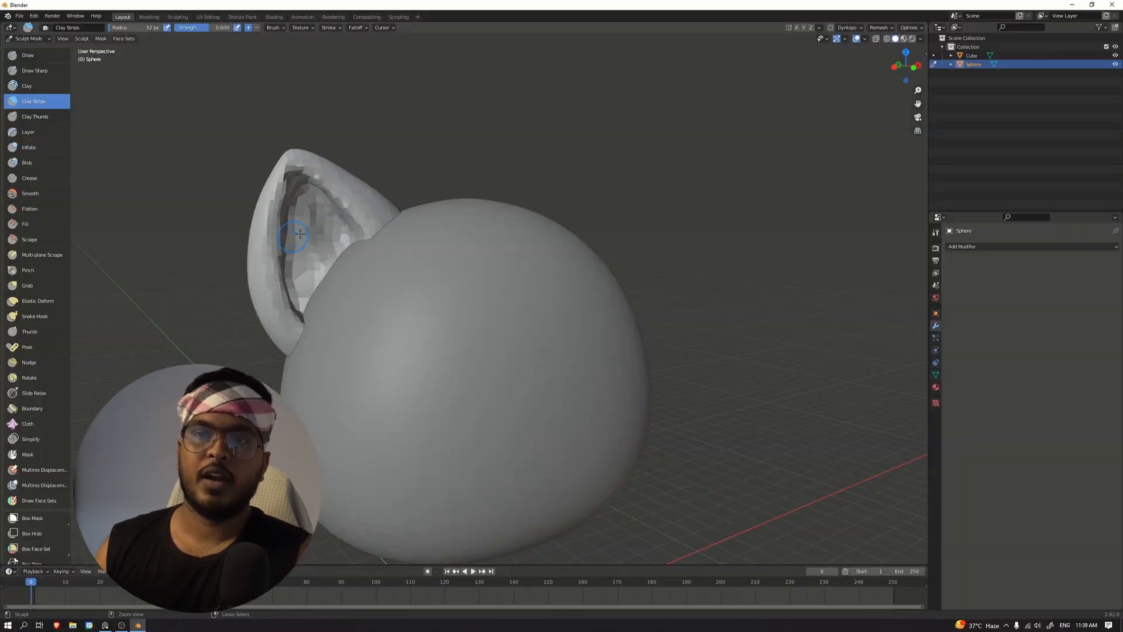
pyautogui.moveTo(300, 234); pyautogui.dragTo(285, 180, button='middle')
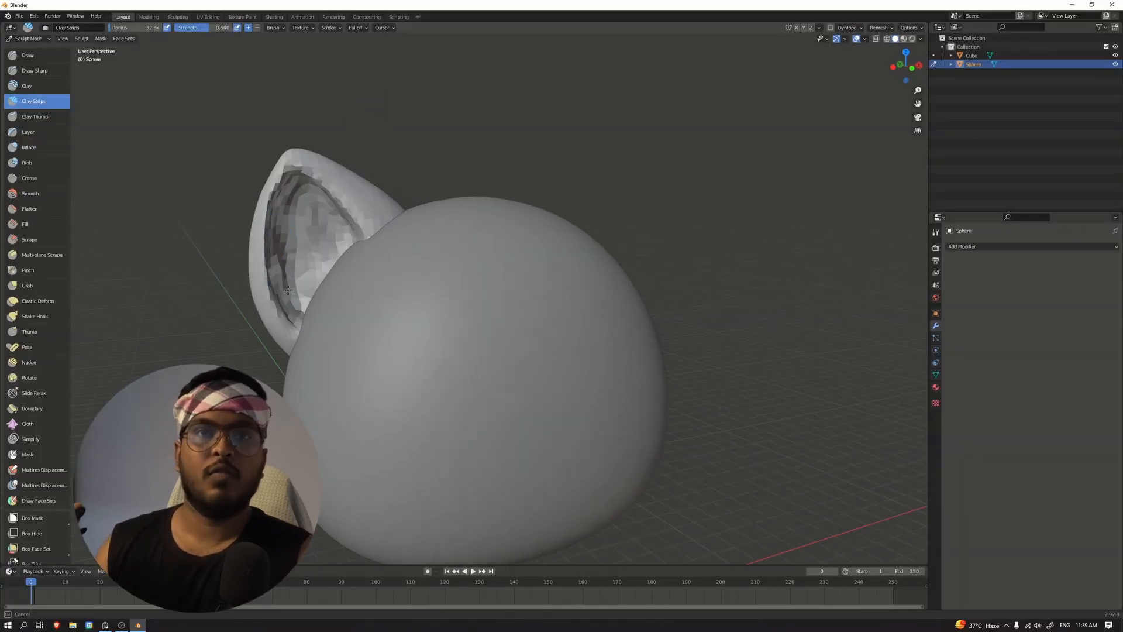
pyautogui.keyDown('shift'); pyautogui.moveTo(288, 172); pyautogui.dragTo(295, 292); pyautogui.keyUp('shift')
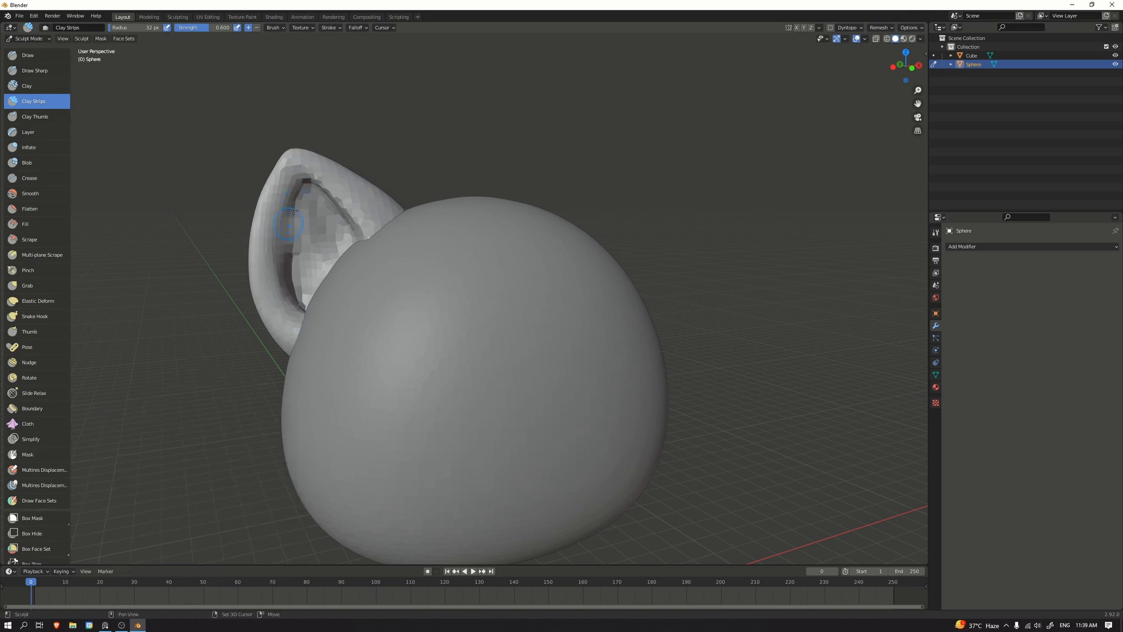
pyautogui.moveTo(343, 264); pyautogui.dragTo(330, 204, button='middle')
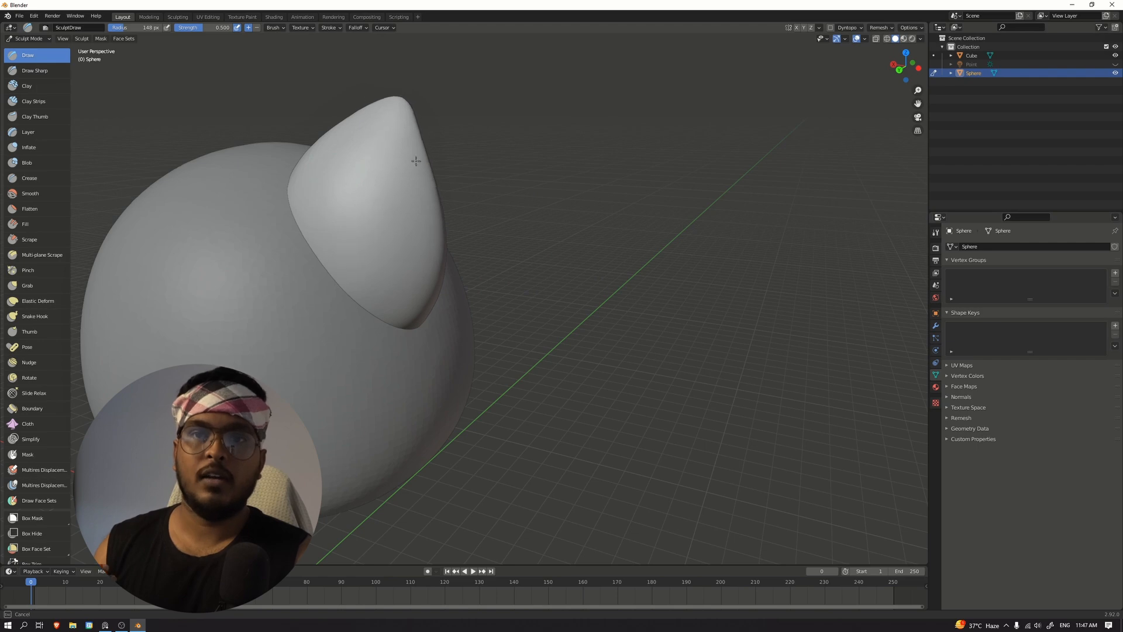
pyautogui.moveTo(416, 161); pyautogui.dragTo(519, 261, button='middle')
pyautogui.moveTo(597, 117); pyautogui.dragTo(588, 100, button='middle')
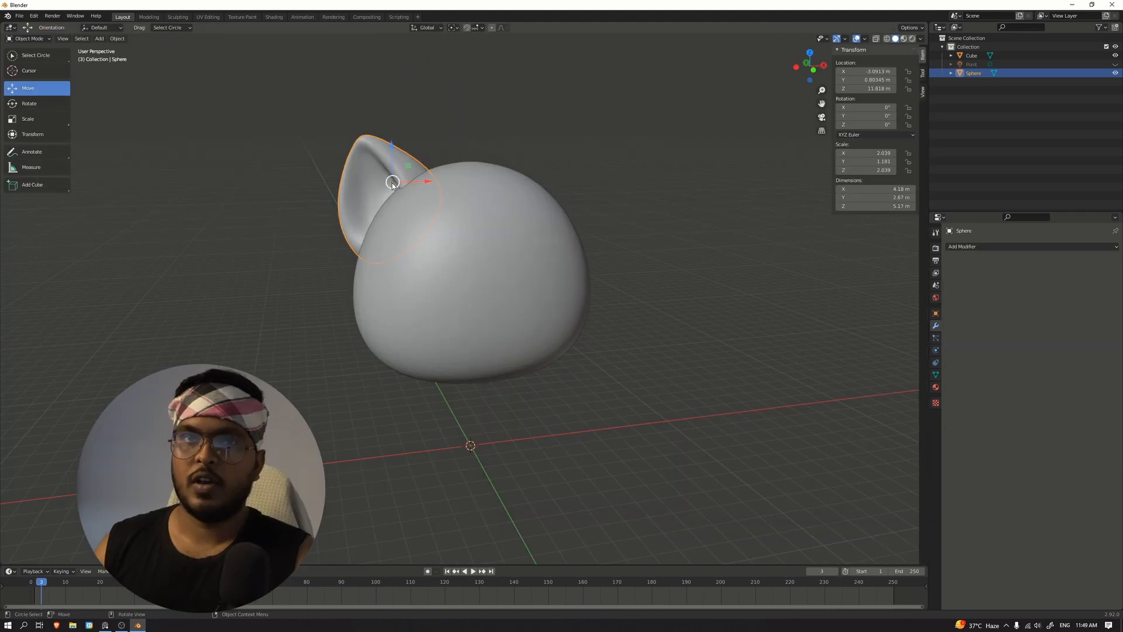
# Set the ear's origin to the 3D cursor at the world centre in Object Mode
pyautogui.moveTo(392, 183); pyautogui.dragTo(399, 175)
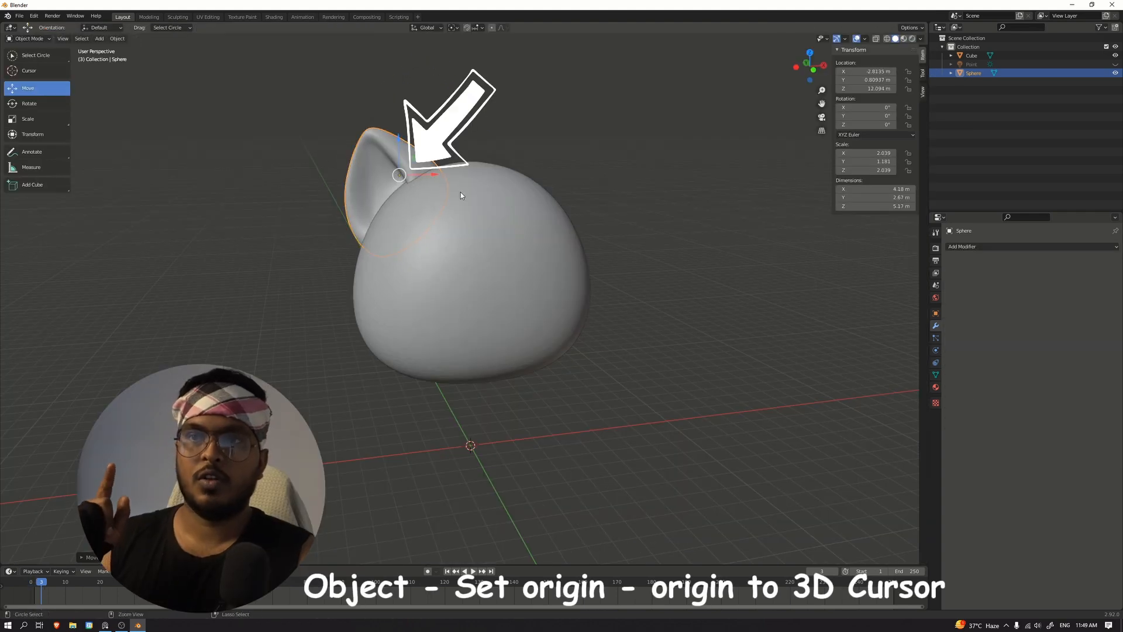
pyautogui.click(118, 38)
pyautogui.moveTo(127, 59)
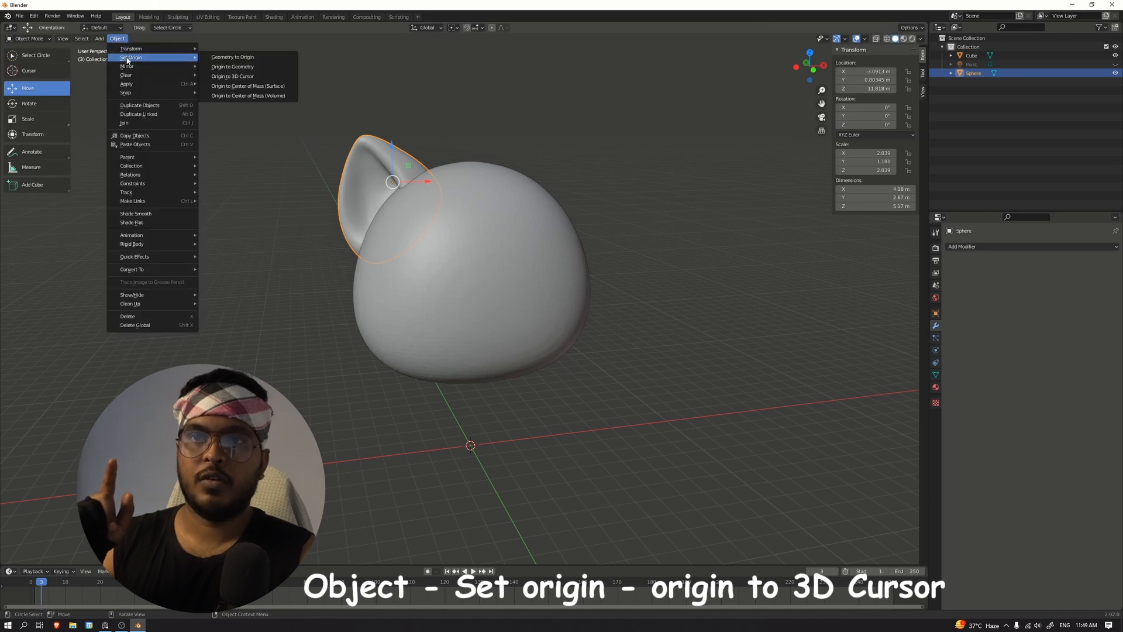
pyautogui.click(246, 76)
pyautogui.moveTo(707, 188); pyautogui.dragTo(700, 186, button='middle')
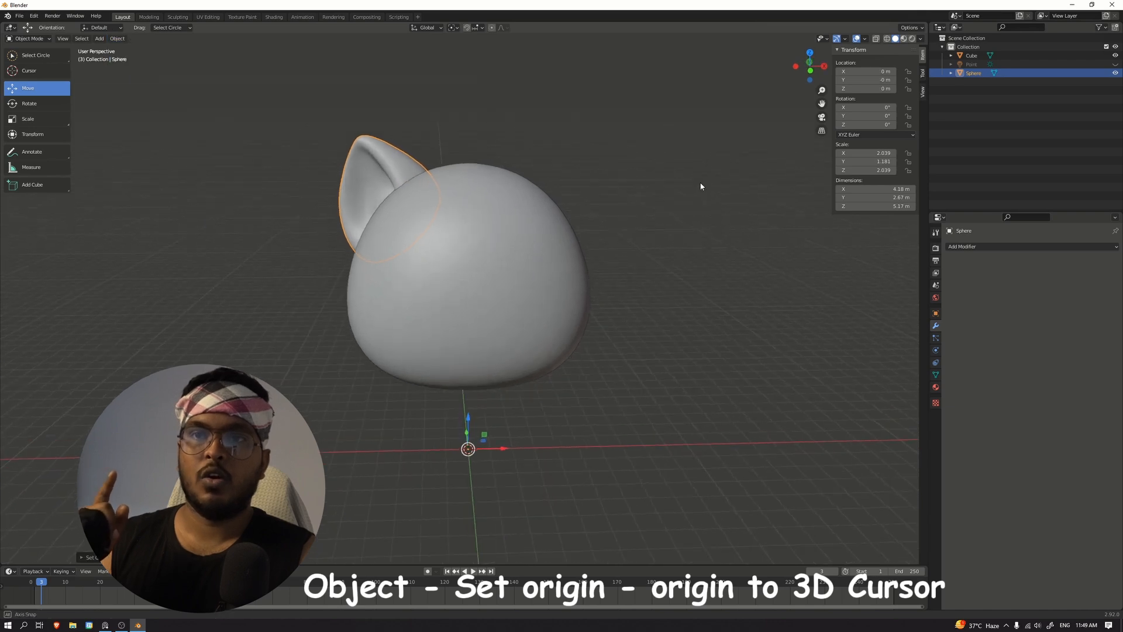
# Add a Mirror modifier on the X axis to the ear to create the opposite ear
pyautogui.click(1015, 247)
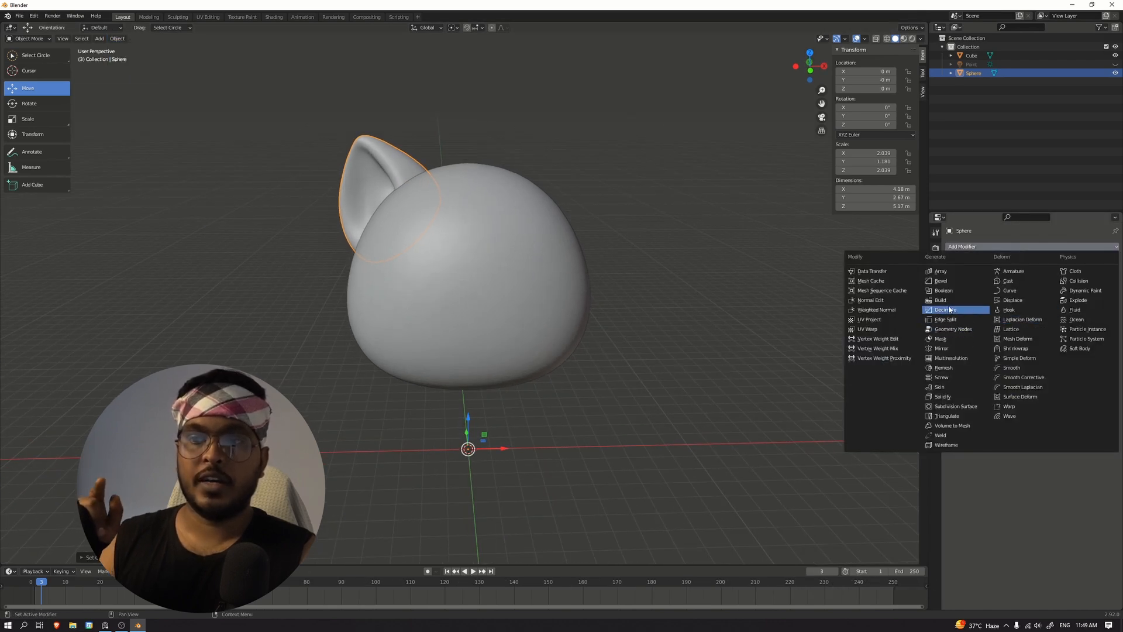
pyautogui.click(942, 339)
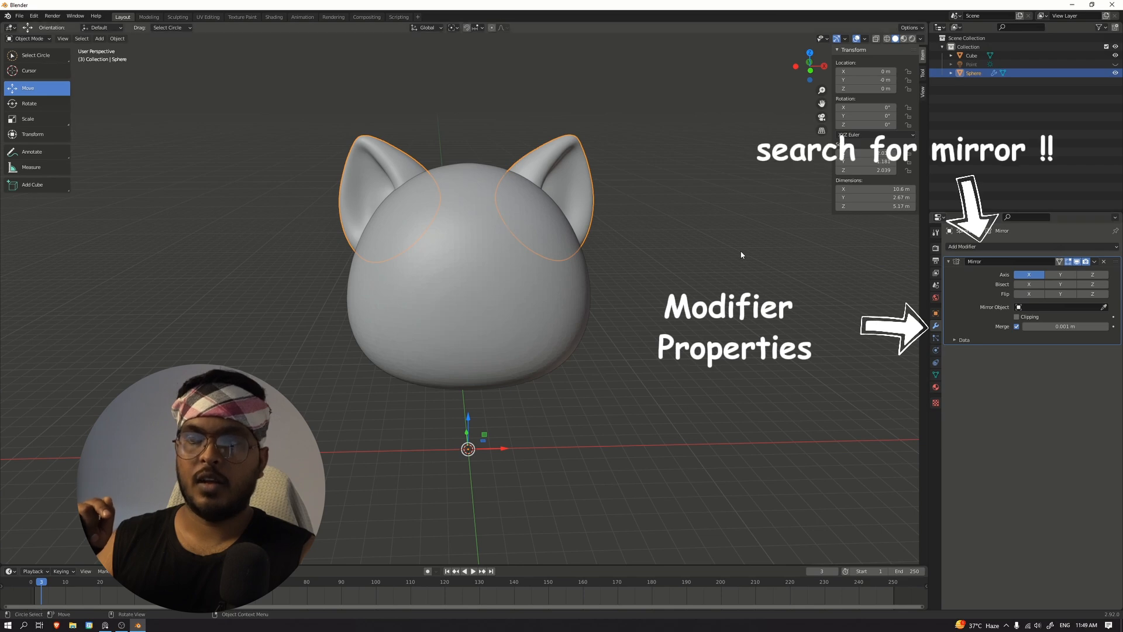
pyautogui.moveTo(743, 252)
pyautogui.mouseDown(button='middle')
pyautogui.moveTo(724, 268)
pyautogui.moveTo(747, 261)
pyautogui.mouseUp(button='middle')
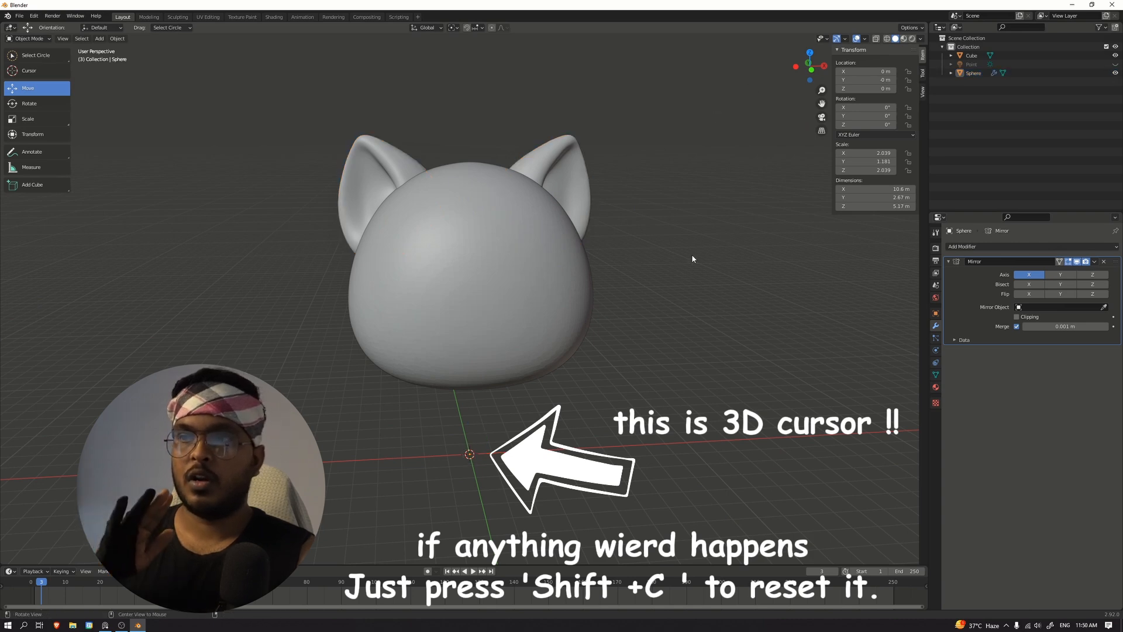
pyautogui.moveTo(693, 259); pyautogui.dragTo(602, 266, button='middle')
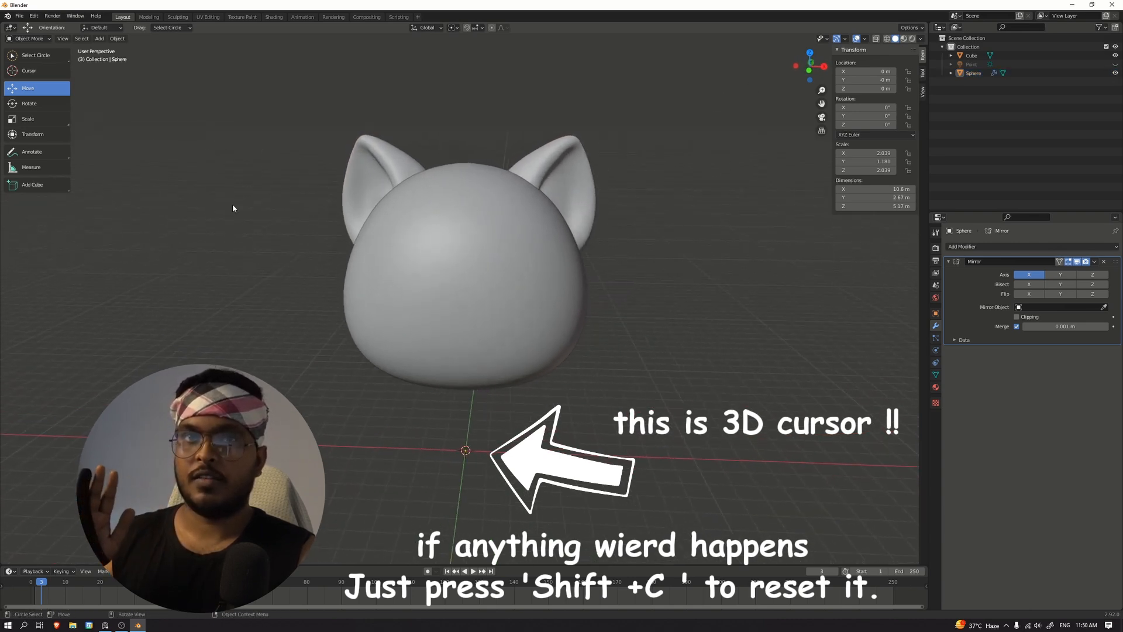
# Flatten the head by scaling it along the Z axis to about 0.84
pyautogui.click(971, 55)
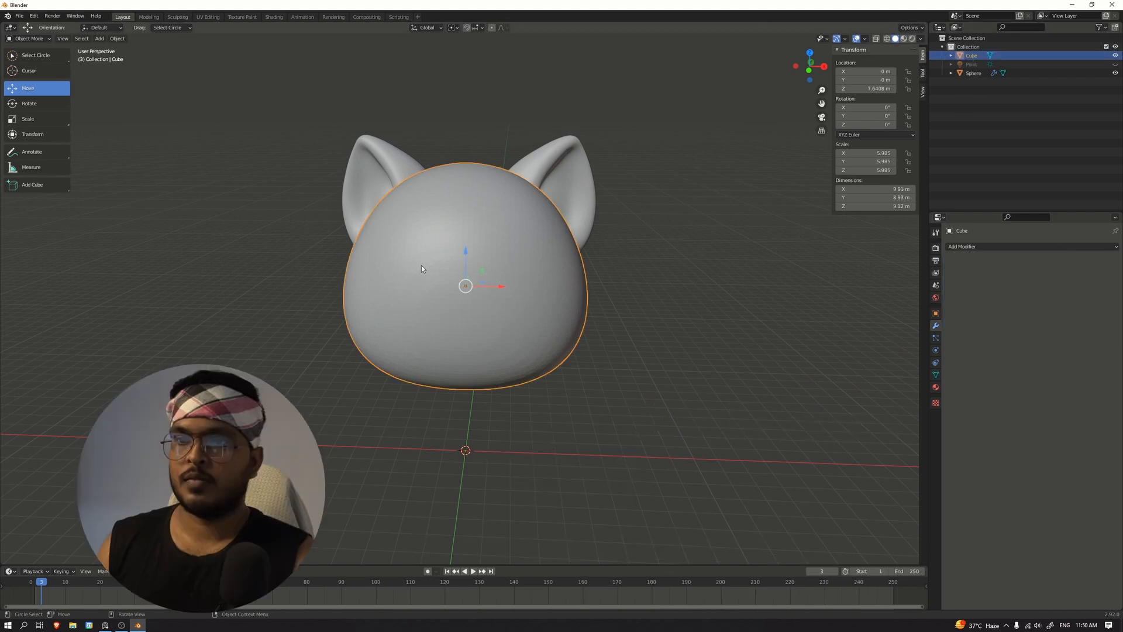
pyautogui.press('s')
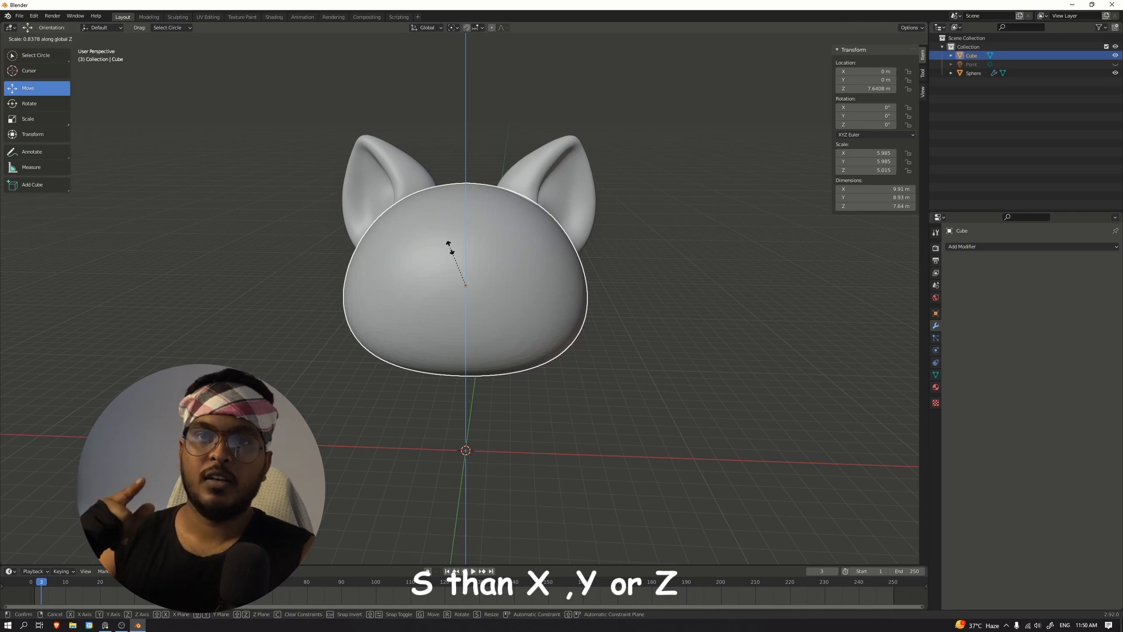
pyautogui.keyDown('alt'); pyautogui.moveTo(701, 275); pyautogui.dragTo(673, 266, button='middle'); pyautogui.keyUp('alt')
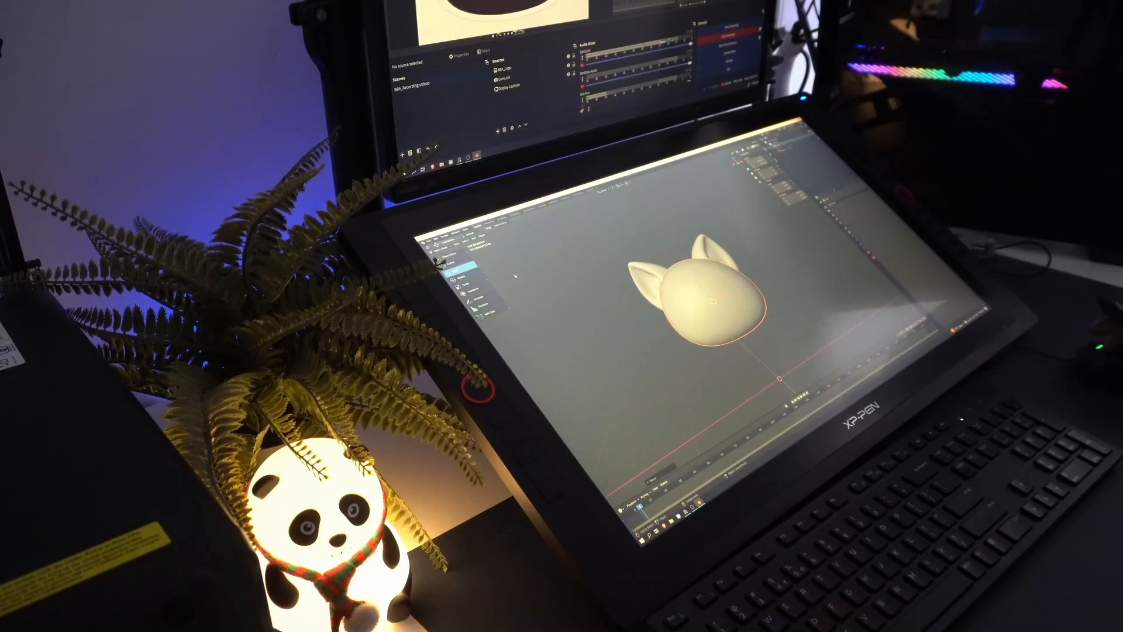
# Carve symmetrical eye sockets into the front of the head in Sculpt Mode with the inverted Clay Strips brush
pyautogui.click(612, 317)
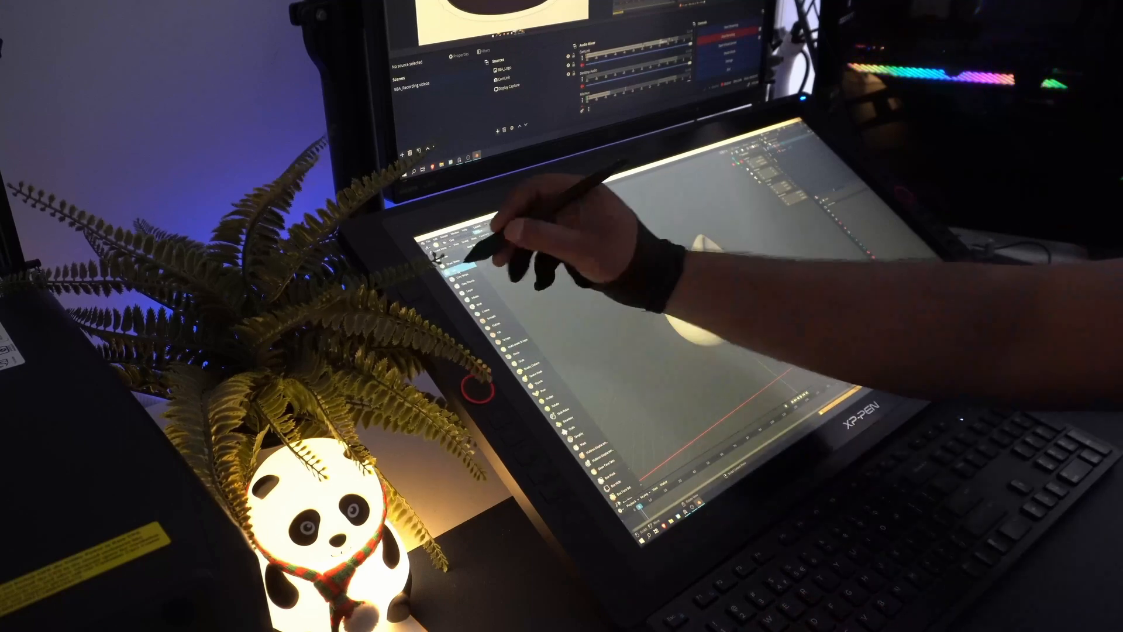
pyautogui.click(465, 275)
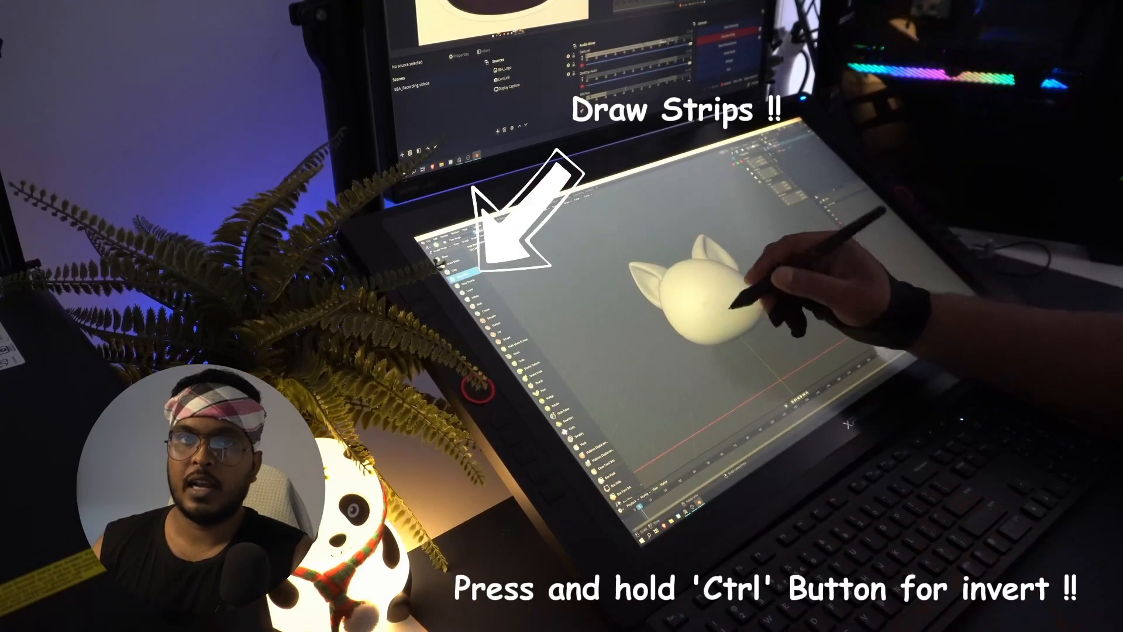
pyautogui.moveTo(723, 283)
pyautogui.keyDown('ctrl'); pyautogui.mouseDown()
pyautogui.moveTo(740, 298)
pyautogui.moveTo(728, 282)
pyautogui.moveTo(741, 293)
pyautogui.moveTo(743, 276)
pyautogui.moveTo(753, 296)
pyautogui.moveTo(730, 292)
pyautogui.moveTo(741, 305)
pyautogui.moveTo(743, 280)
pyautogui.moveTo(735, 296)
pyautogui.mouseUp(); pyautogui.keyUp('ctrl')
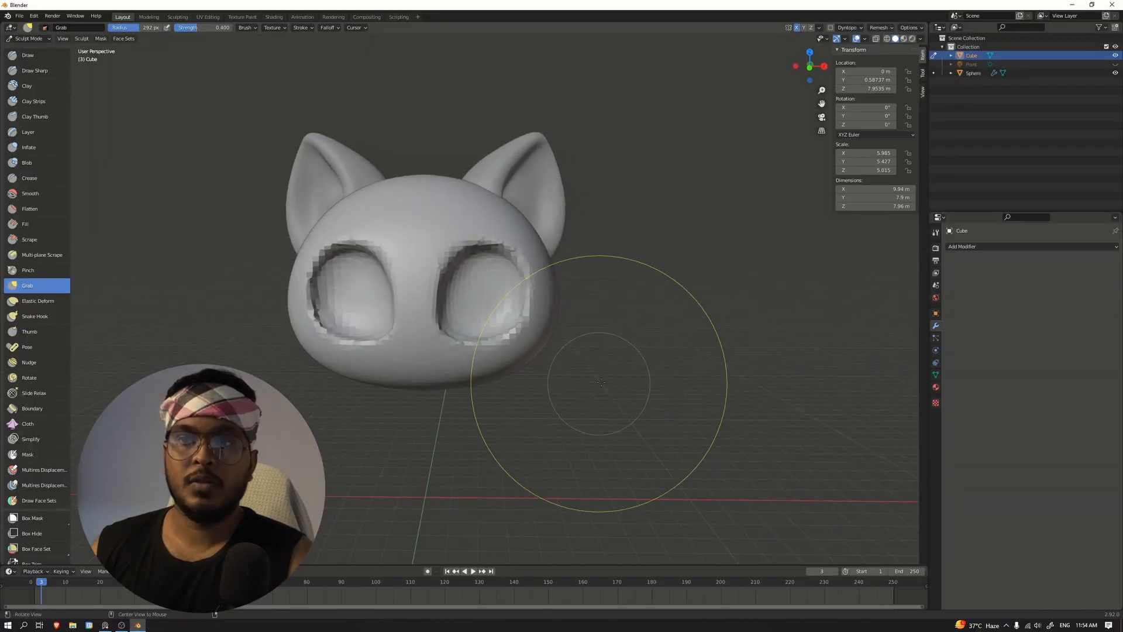
# Refine the head's overall shape around the eye sockets with a smaller Grab brush, checking it from several angles
pyautogui.moveTo(601, 382); pyautogui.dragTo(597, 367, button='middle')
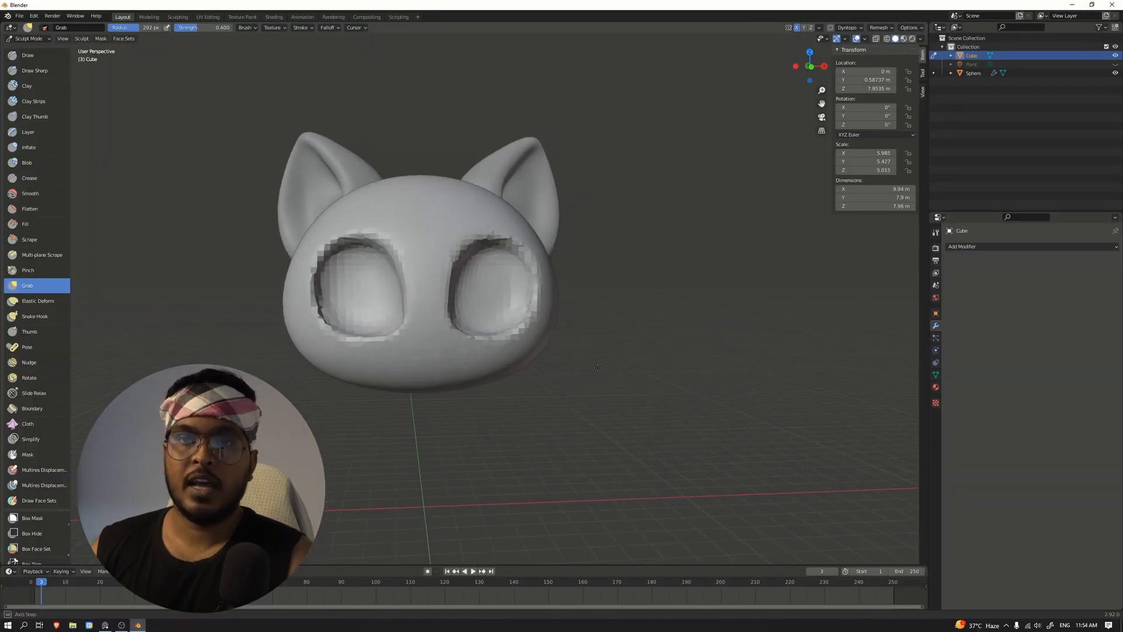
pyautogui.moveTo(439, 389); pyautogui.dragTo(574, 419, button='middle')
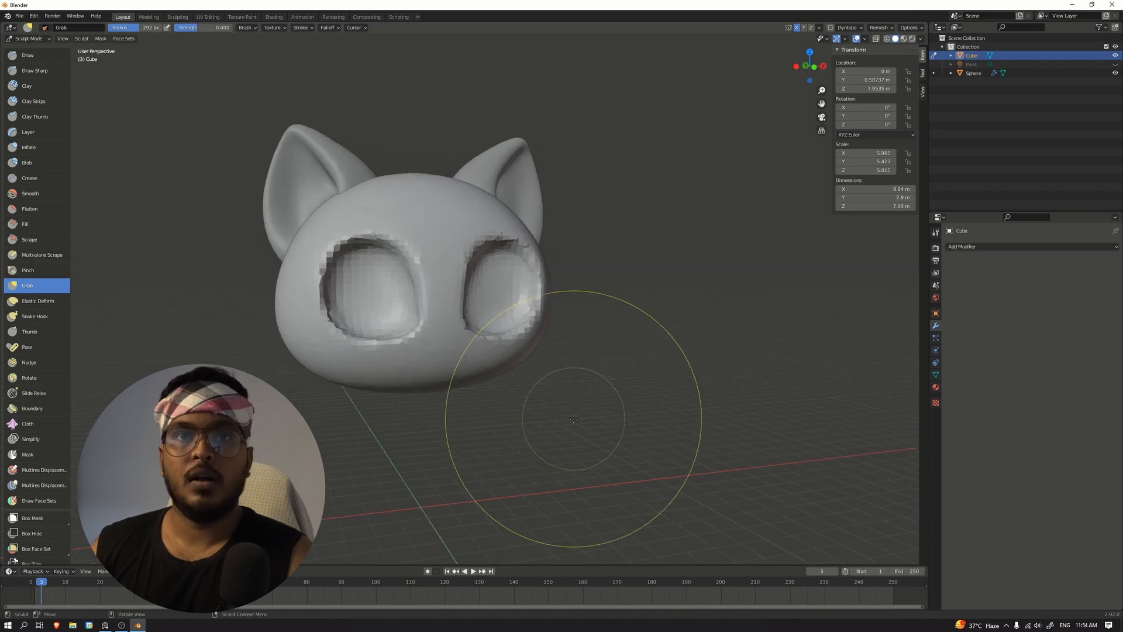
pyautogui.keyDown('alt'); pyautogui.moveTo(590, 402); pyautogui.dragTo(559, 402); pyautogui.keyUp('alt')
pyautogui.press('[')
pyautogui.keyDown('alt'); pyautogui.moveTo(620, 363); pyautogui.dragTo(608, 357); pyautogui.keyUp('alt')
pyautogui.moveTo(608, 431)
pyautogui.keyDown('alt'); pyautogui.mouseDown()
pyautogui.moveTo(640, 451)
pyautogui.moveTo(651, 434)
pyautogui.moveTo(625, 395)
pyautogui.moveTo(578, 425)
pyautogui.moveTo(612, 414)
pyautogui.moveTo(644, 333)
pyautogui.mouseUp(); pyautogui.keyUp('alt')
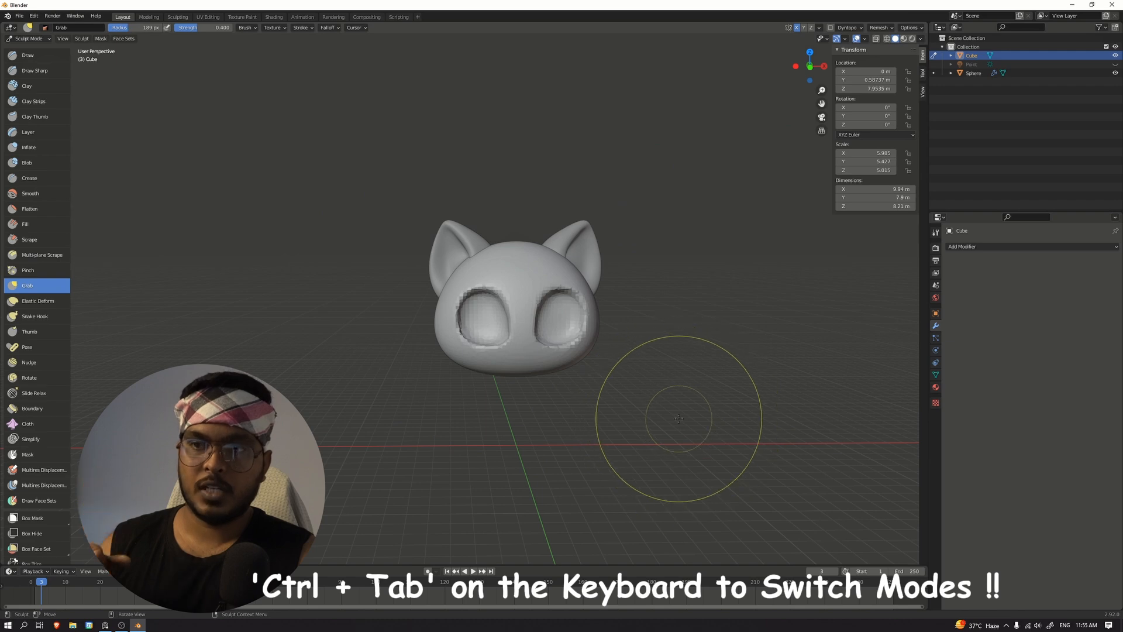
# Return the head to Object Mode and add a UV Sphere for the eye
pyautogui.press('Tab')
pyautogui.hotkey('ctrl', 'Tab')
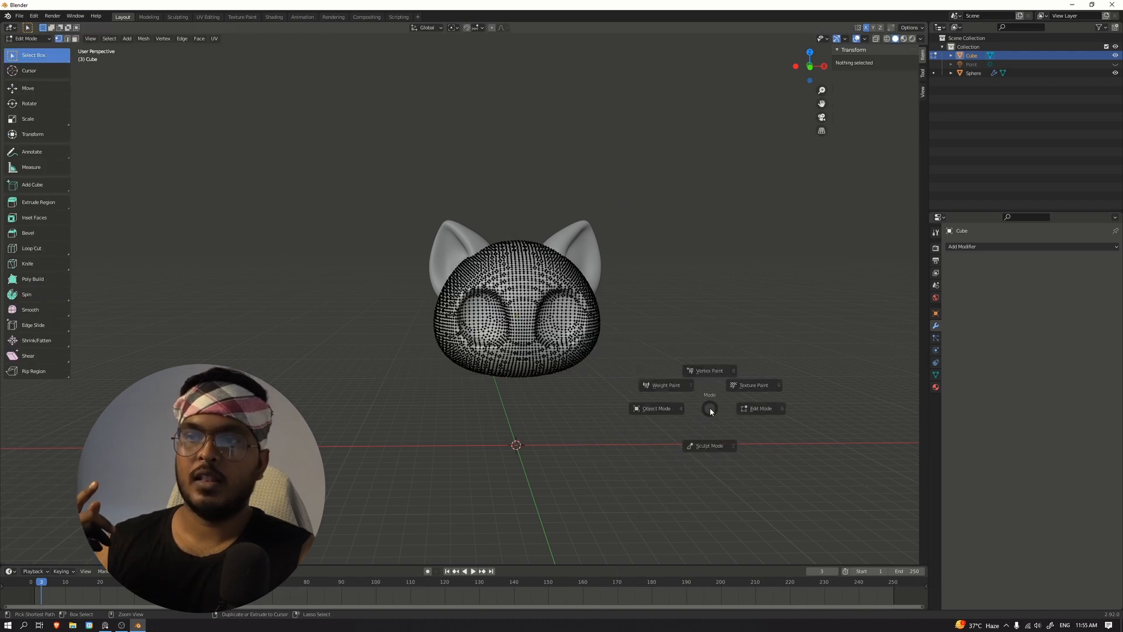
pyautogui.click(655, 413)
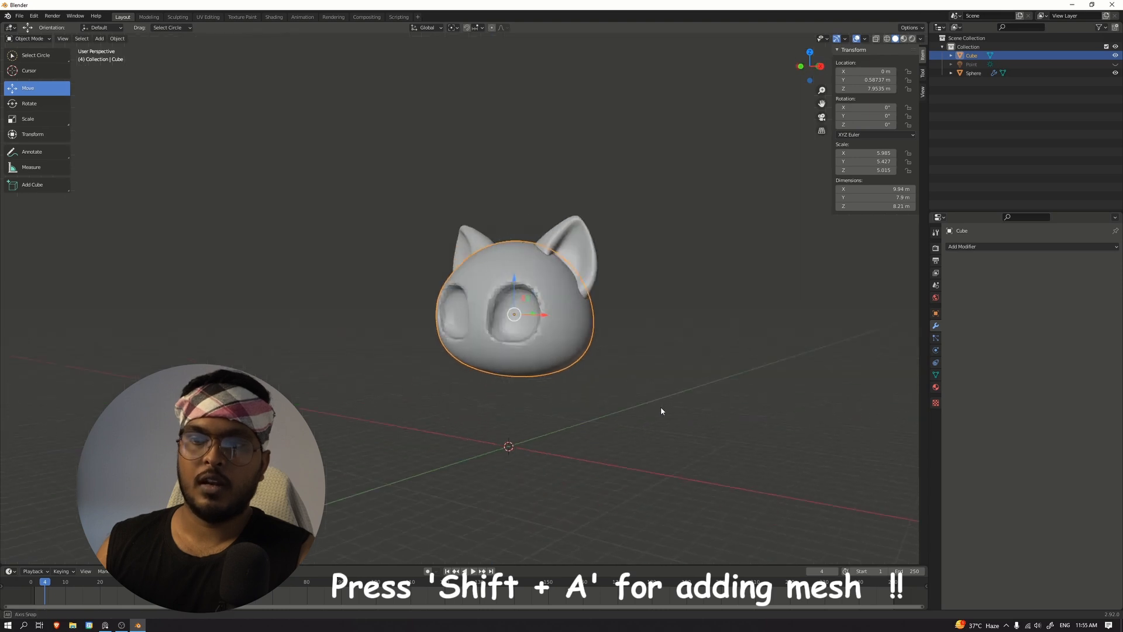
pyautogui.moveTo(662, 411); pyautogui.dragTo(700, 405, button='middle')
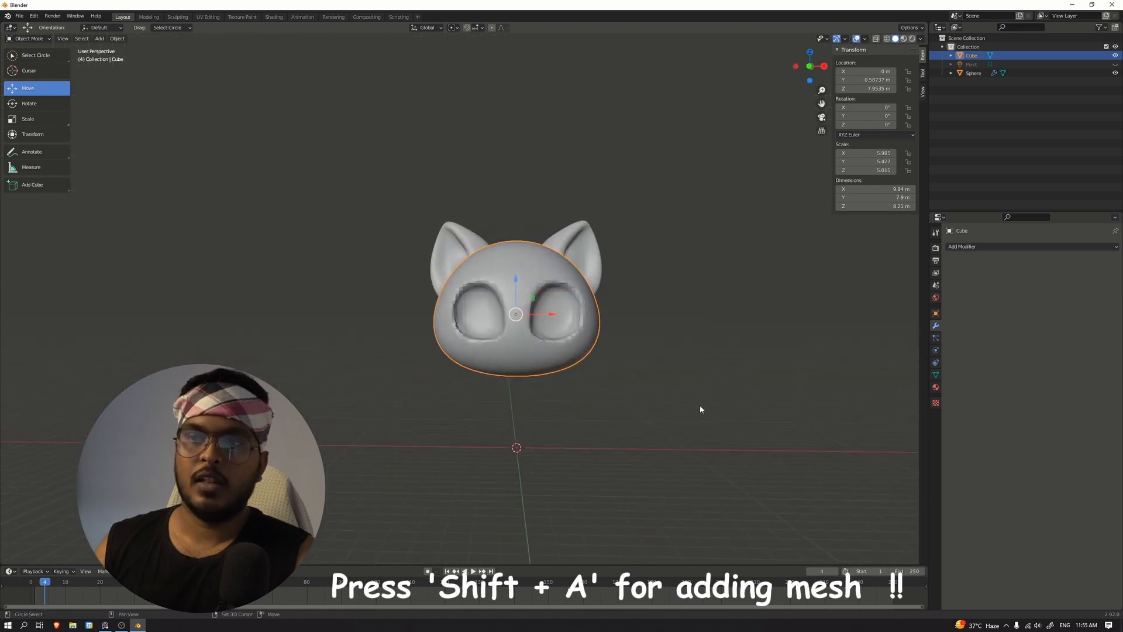
pyautogui.hotkey('shift', 'a')
pyautogui.moveTo(685, 300)
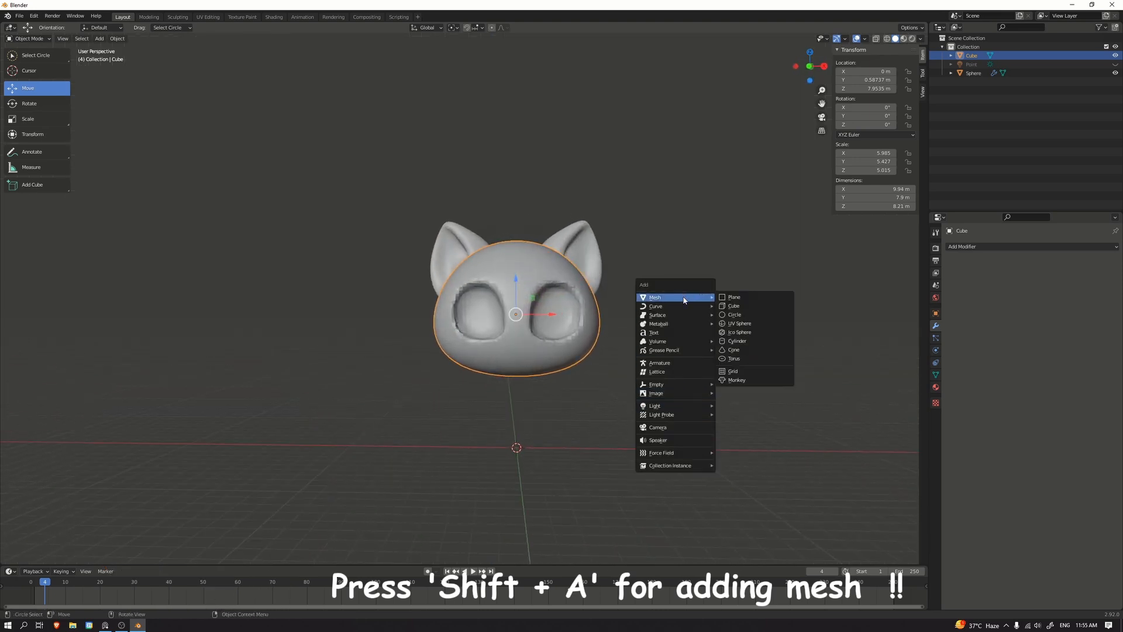
pyautogui.click(742, 323)
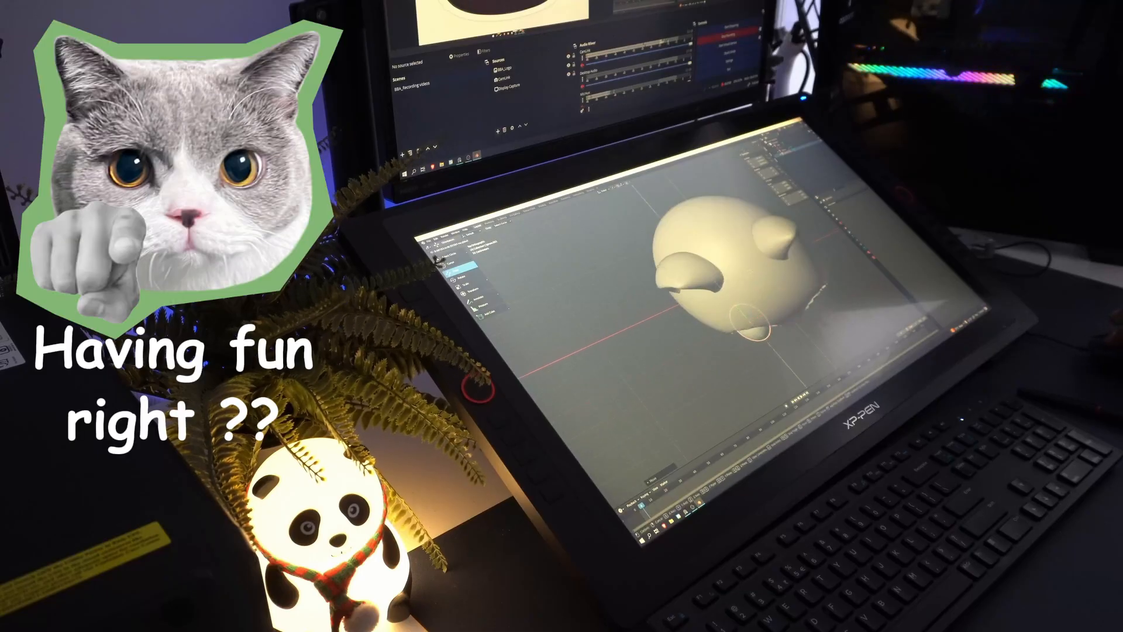
# Place the eye sphere at one eye socket and rotate it about the X axis with the angle set to 90°
pyautogui.press('y')
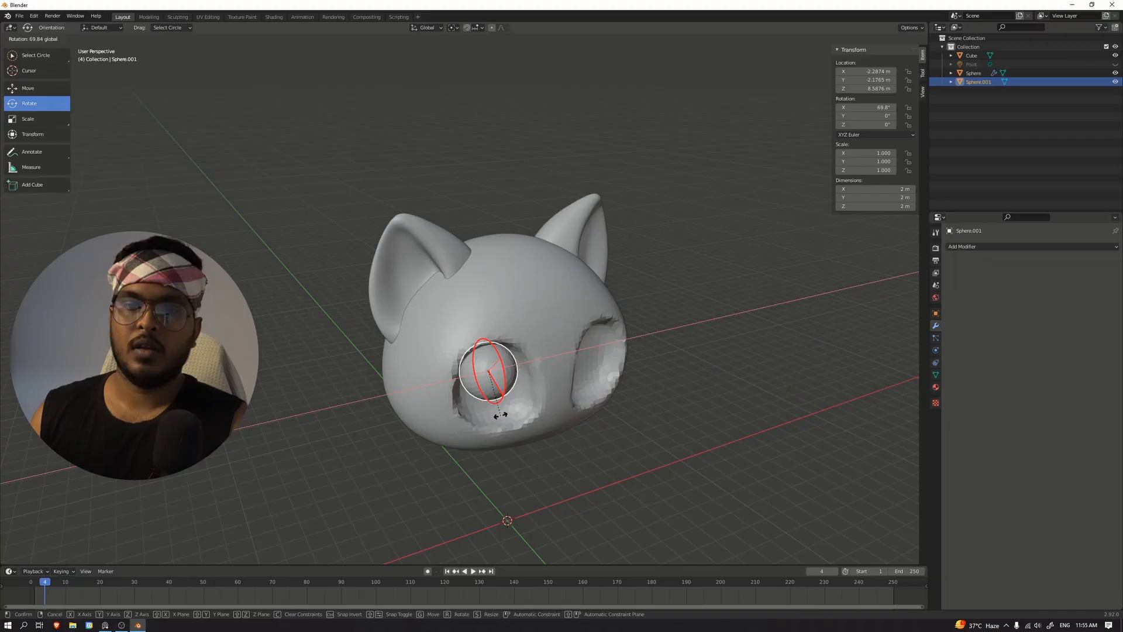
pyautogui.click(500, 414)
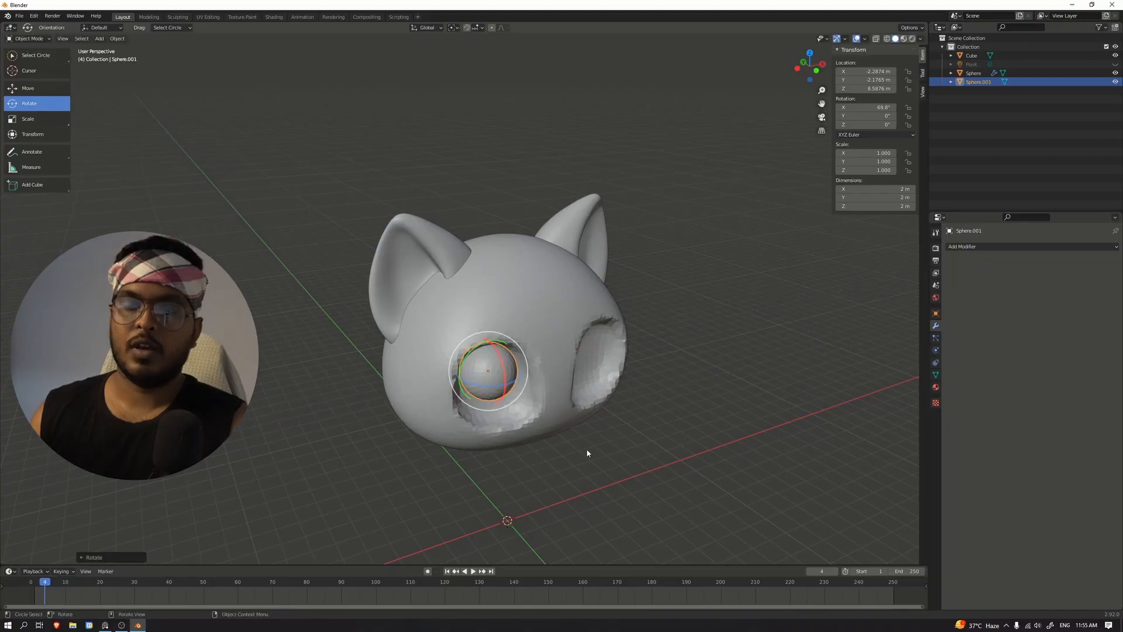
pyautogui.scroll(4, 536, 433)
pyautogui.moveTo(526, 438); pyautogui.dragTo(529, 473)
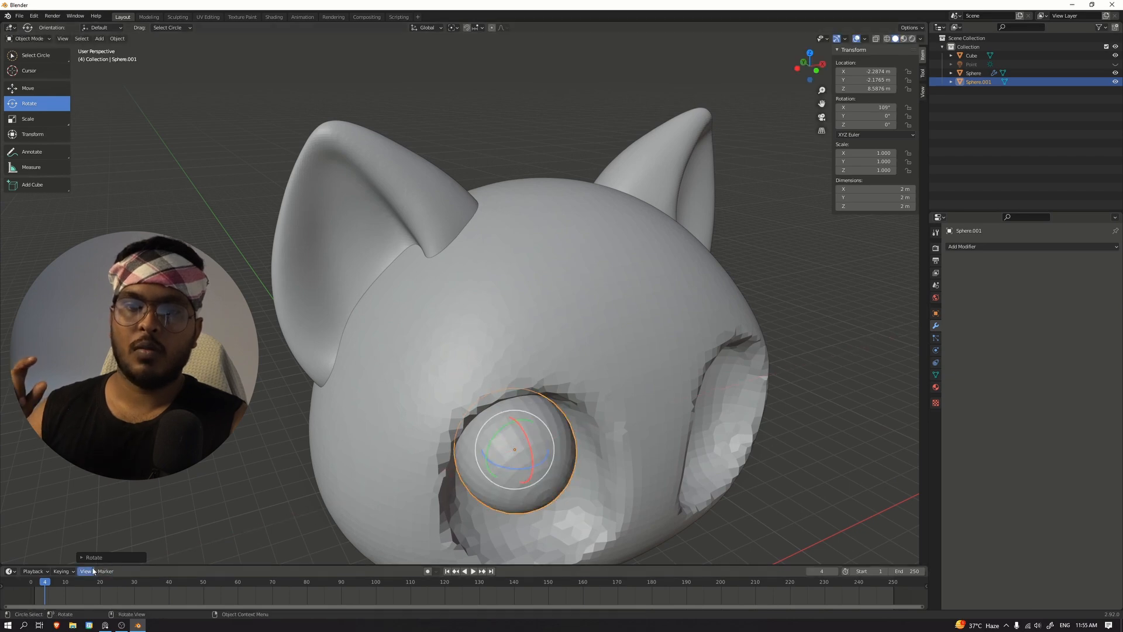
pyautogui.click(97, 556)
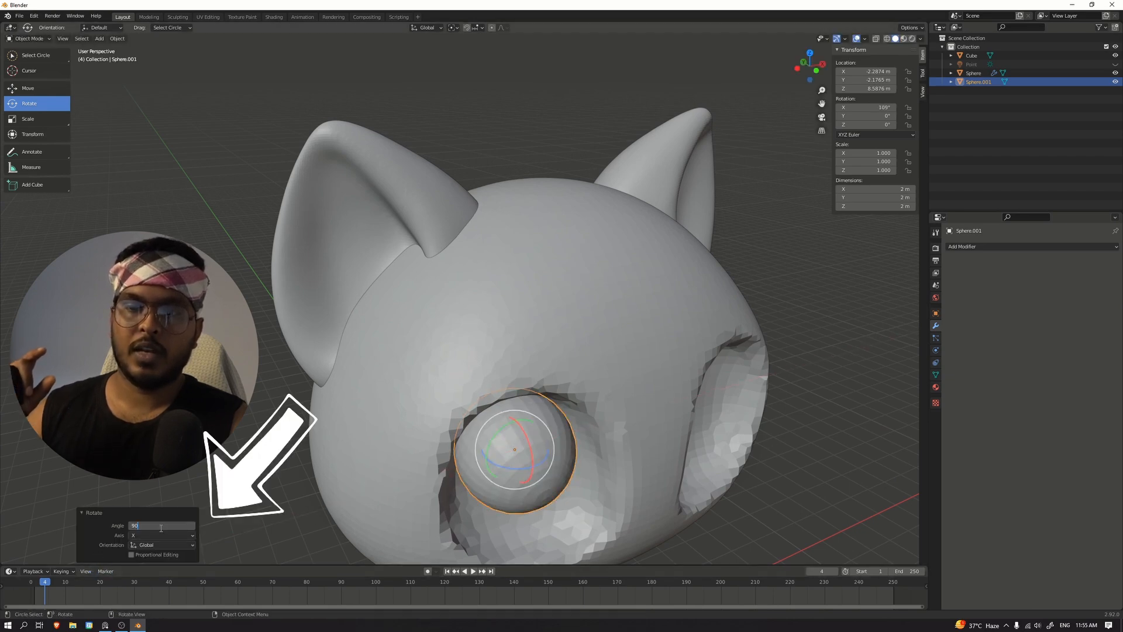
# Undo the last two rotation changes on the eye sphere
pyautogui.scroll(-5, 237, 424)
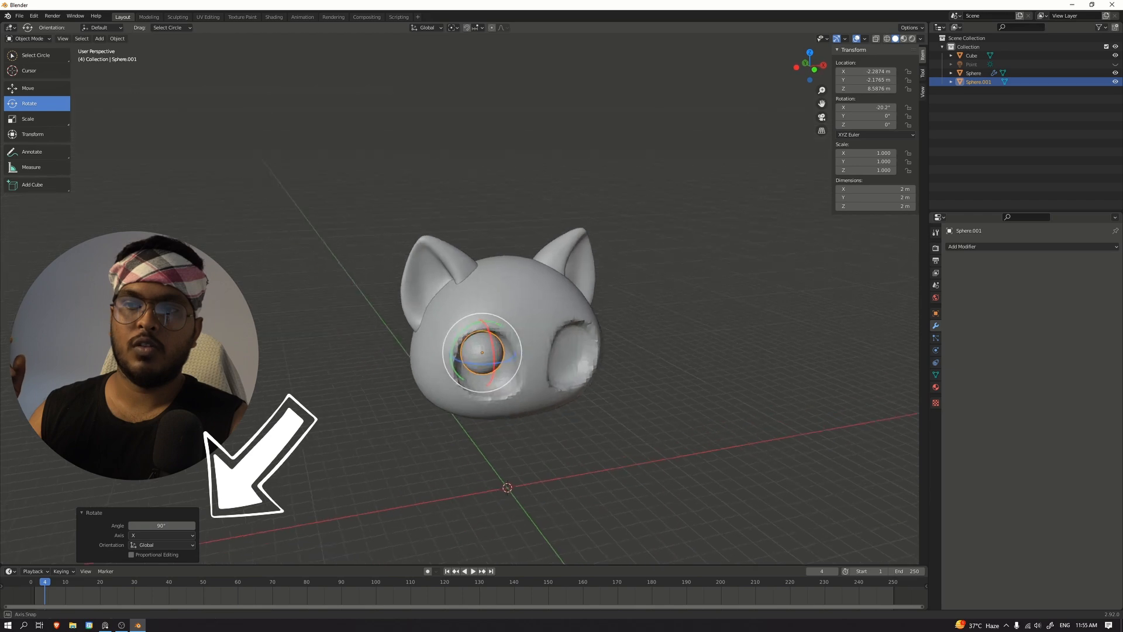
pyautogui.scroll(2, 301, 453)
pyautogui.hotkey('ctrl', 'z')
pyautogui.hotkey('ctrl', 'z')
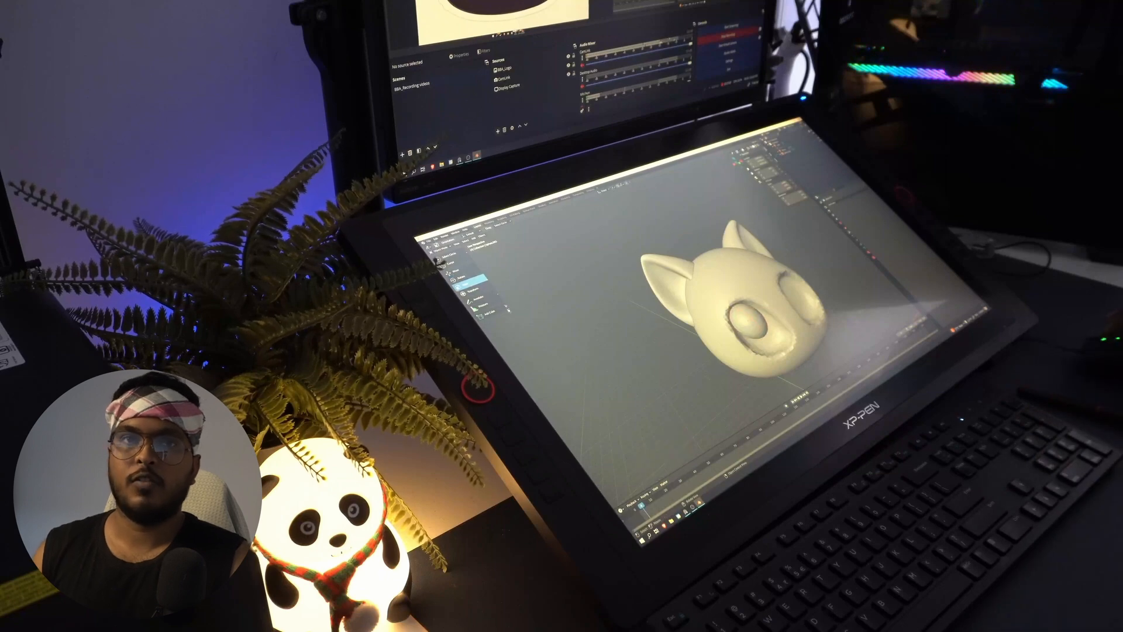
# Enlarge the eye sphere to a scale of about 1.68 and move it into the eye socket
pyautogui.hotkey('shift', 'space')
pyautogui.press('g')
pyautogui.scroll(-3, 737, 314)
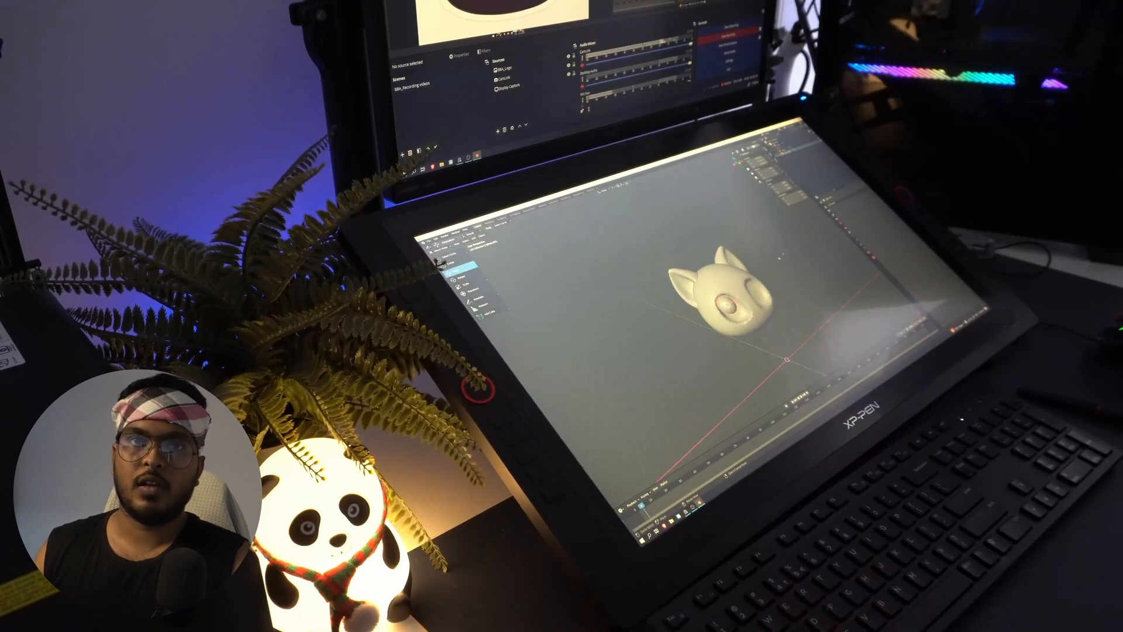
pyautogui.scroll(1, 737, 314)
pyautogui.hotkey('shift', 'space')
pyautogui.press('s')
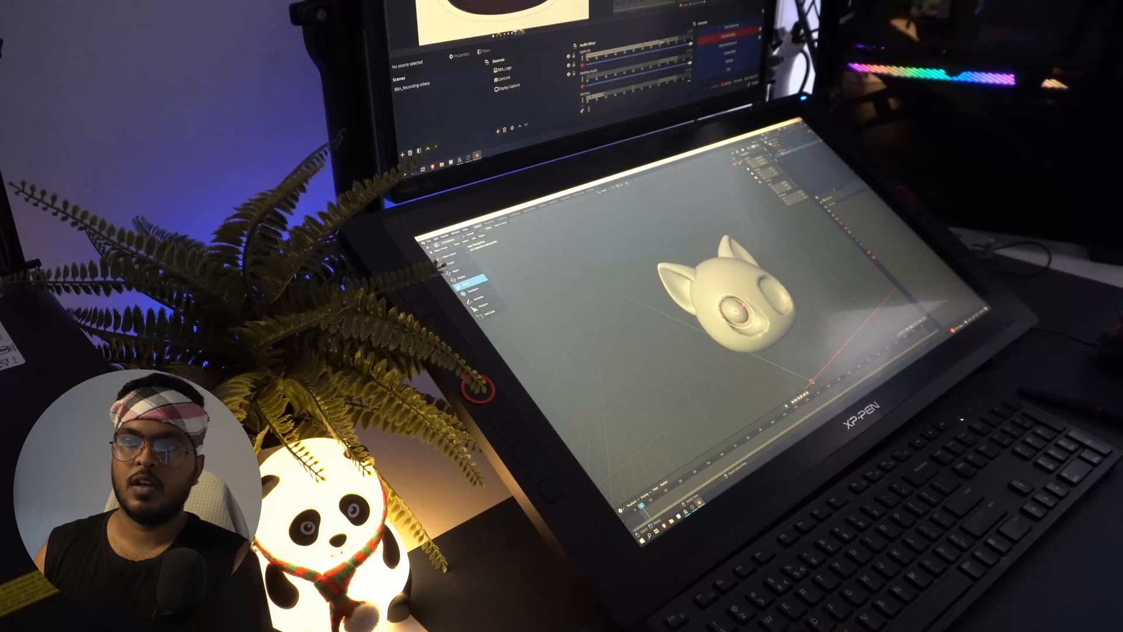
pyautogui.moveTo(739, 312); pyautogui.dragTo(754, 317)
pyautogui.moveTo(755, 317); pyautogui.dragTo(765, 318, button='middle')
pyautogui.hotkey('shift', 'space')
pyautogui.press('g')
pyautogui.moveTo(754, 313); pyautogui.dragTo(758, 317)
pyautogui.moveTo(758, 318); pyautogui.dragTo(772, 319, button='middle')
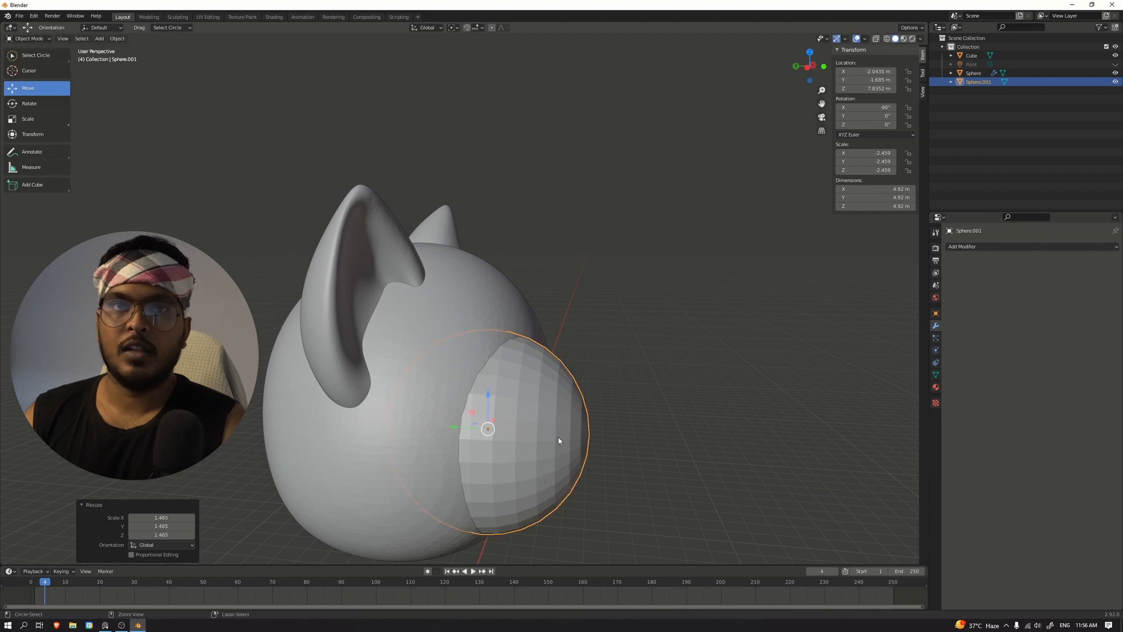
# Undo the last enlargement and flatten the eye sphere front to back to a scale of about 1.13
pyautogui.hotkey('ctrl', 'z')
pyautogui.hotkey('shift', 'space')
pyautogui.press('s')
pyautogui.moveTo(456, 428); pyautogui.dragTo(468, 431)
# Raise the flattened eye sphere about 0.19 m along the Z axis
pyautogui.hotkey('shift', 'space')
pyautogui.press('g')
pyautogui.moveTo(669, 375); pyautogui.dragTo(541, 380, button='middle')
pyautogui.moveTo(487, 388); pyautogui.dragTo(487, 380)
pyautogui.moveTo(487, 380); pyautogui.dragTo(516, 462, button='middle')
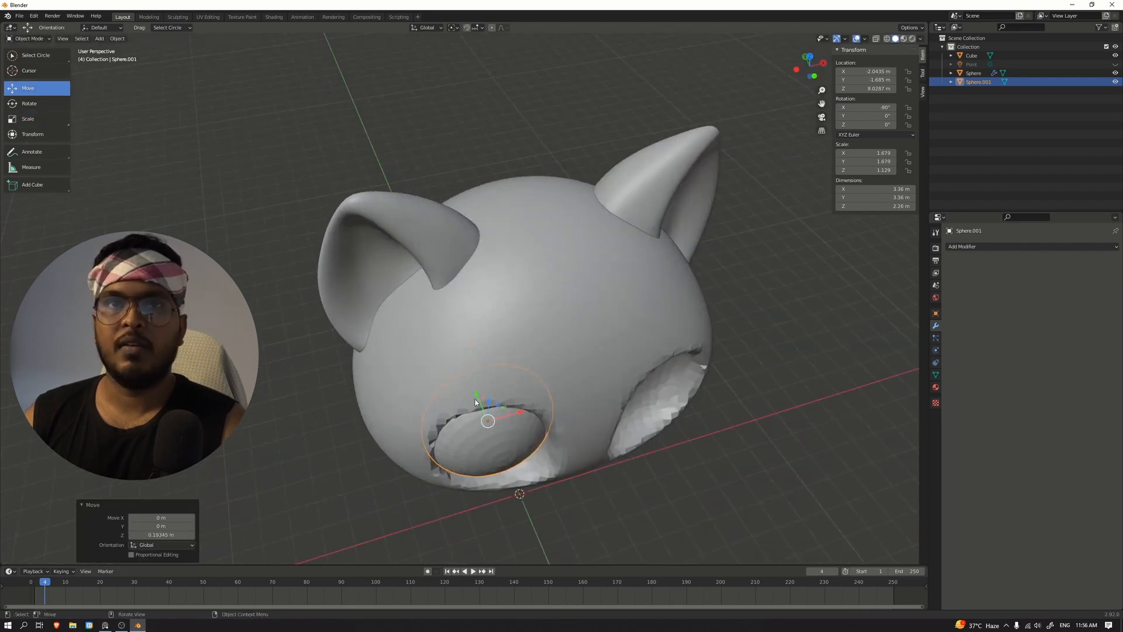
# Move the eye sphere forward in its socket and turn it slightly about the Z axis to follow the face
pyautogui.moveTo(477, 395); pyautogui.dragTo(532, 422)
pyautogui.moveTo(483, 405); pyautogui.dragTo(531, 425)
pyautogui.moveTo(784, 521); pyautogui.dragTo(791, 440, button='middle')
pyautogui.moveTo(498, 396); pyautogui.dragTo(498, 395)
pyautogui.moveTo(528, 433); pyautogui.dragTo(528, 433)
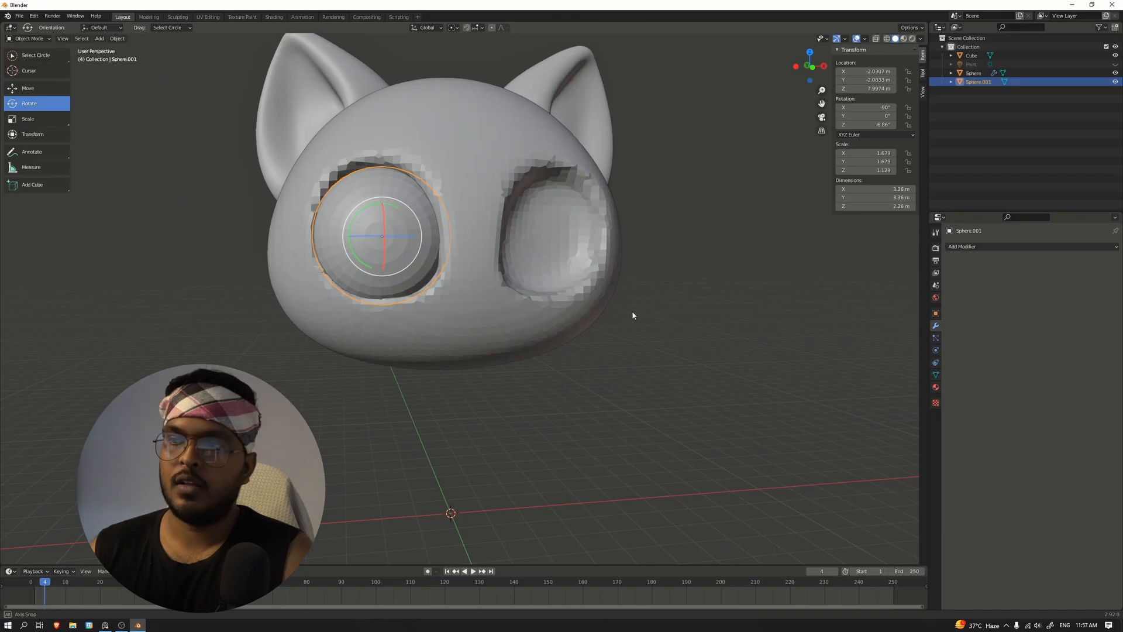
# Add a Mirror modifier on the X axis to the eye sphere
pyautogui.click(1009, 248)
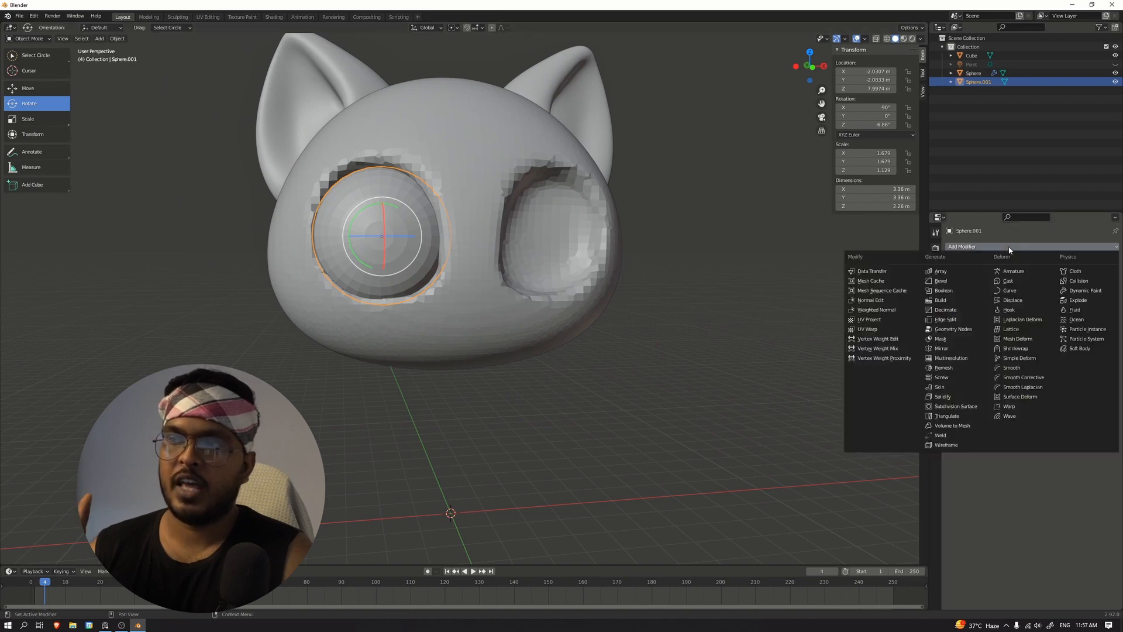
pyautogui.click(943, 349)
pyautogui.moveTo(783, 304); pyautogui.dragTo(771, 341, button='middle')
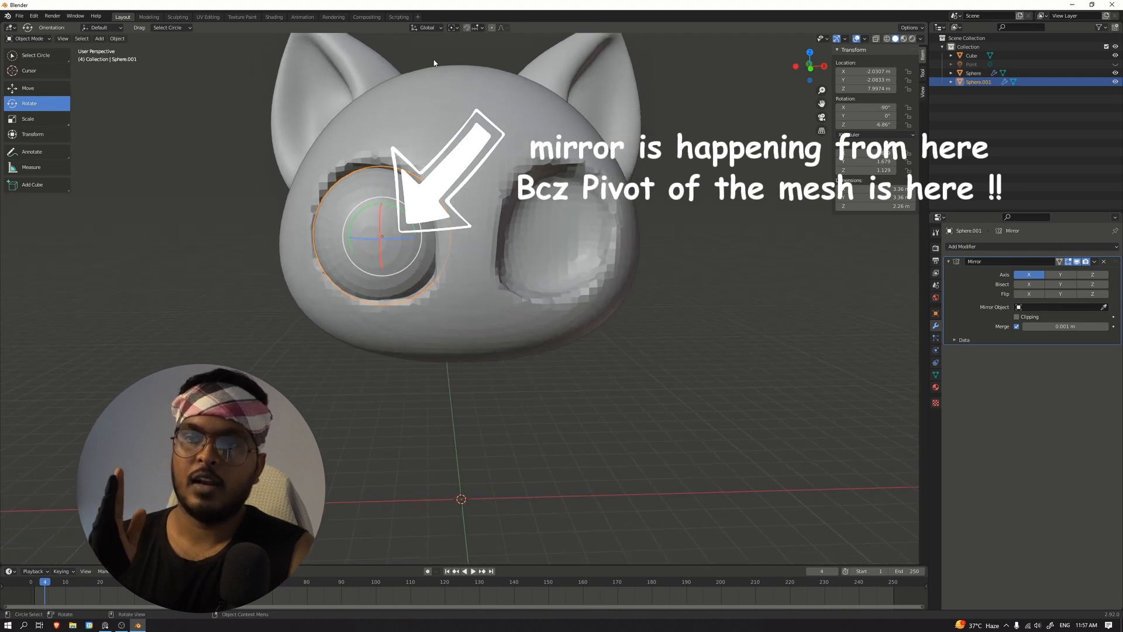
# Set the eye sphere's origin to the 3D cursor so its mirrored copy falls in the opposite socket
pyautogui.click(117, 38)
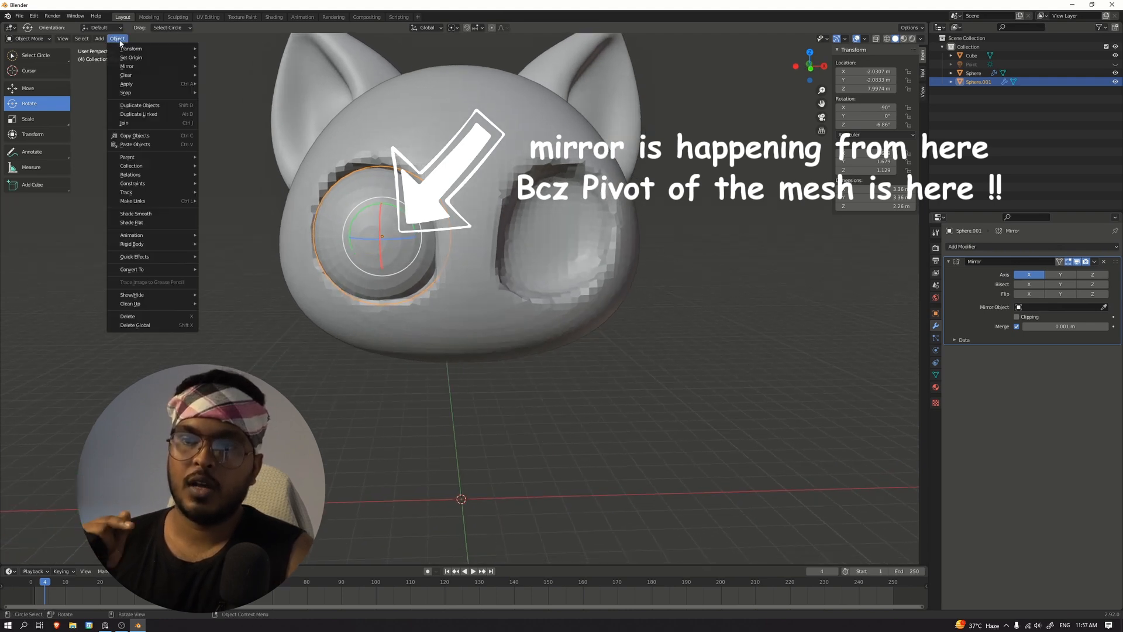
pyautogui.moveTo(162, 61)
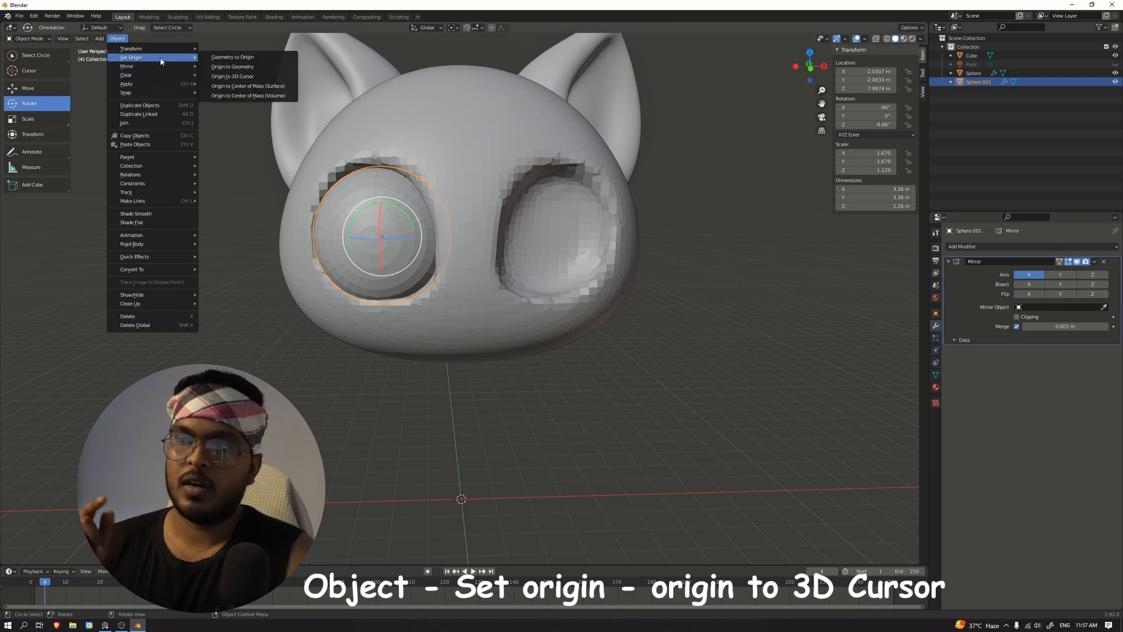
pyautogui.click(237, 76)
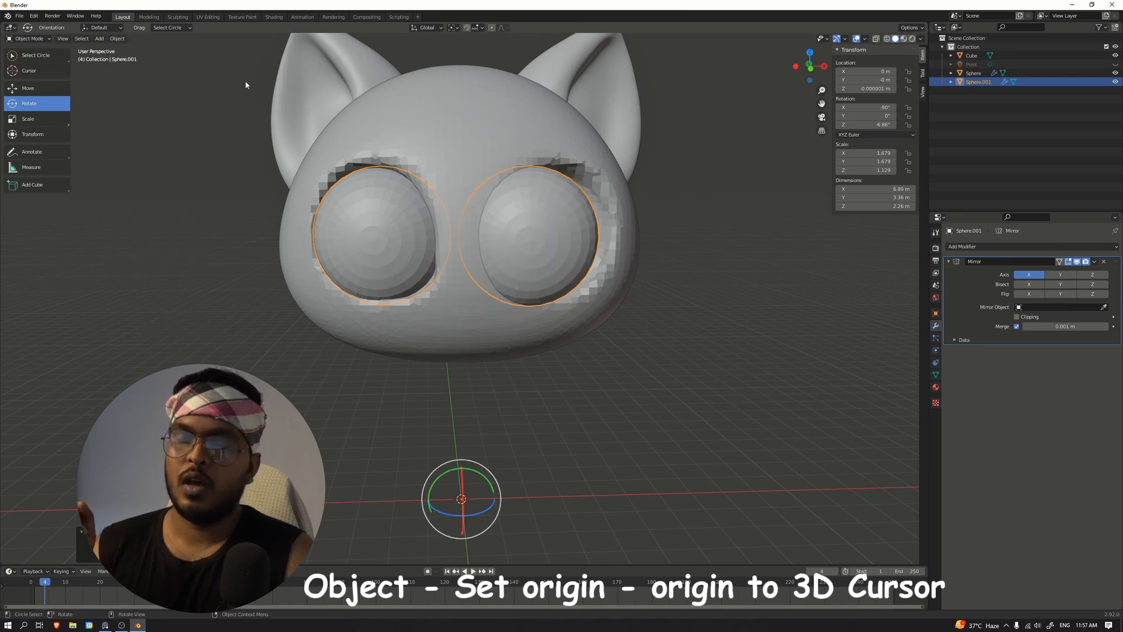
pyautogui.moveTo(703, 298); pyautogui.dragTo(698, 308, button='middle')
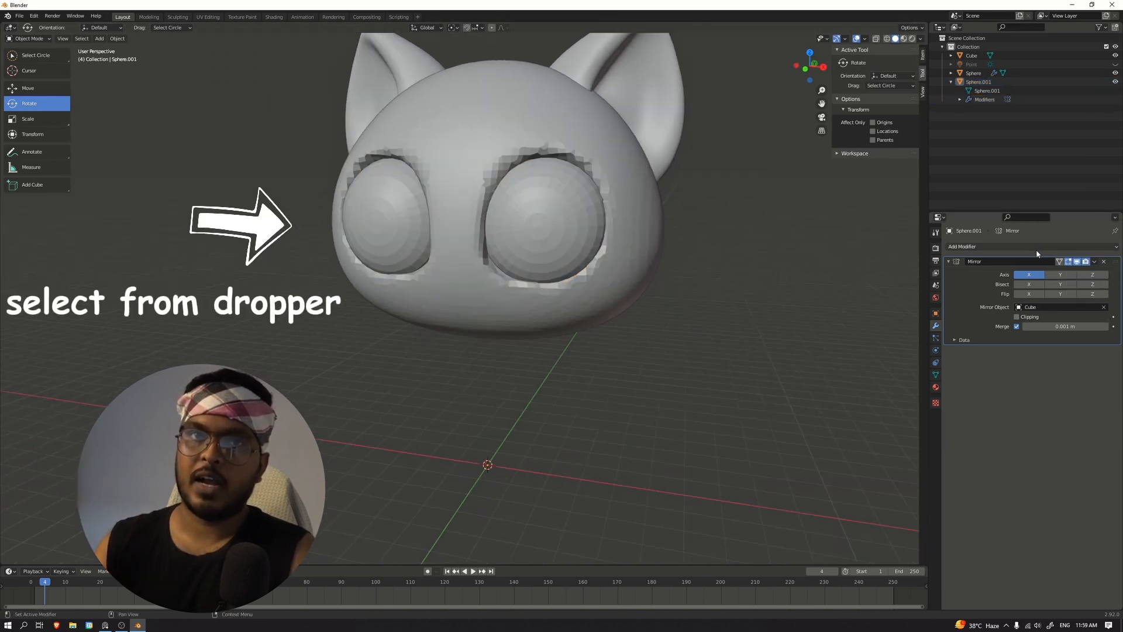
# Add a Subdivision Surface modifier to the eyes to smooth them
pyautogui.click(1037, 249)
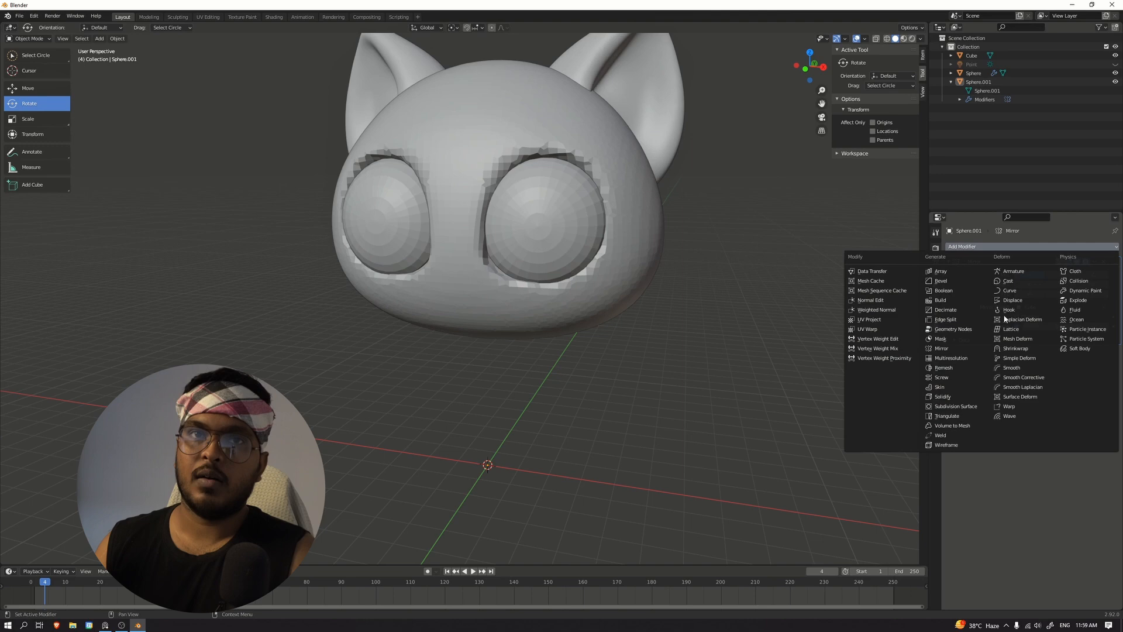
pyautogui.click(956, 409)
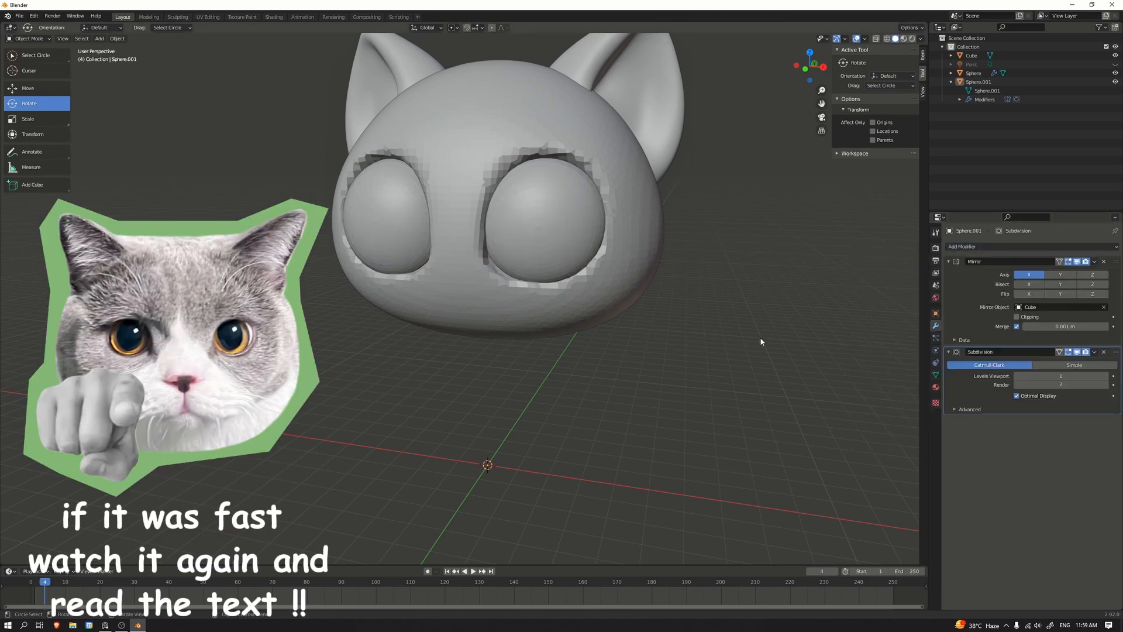
pyautogui.moveTo(761, 342); pyautogui.dragTo(777, 344, button='middle')
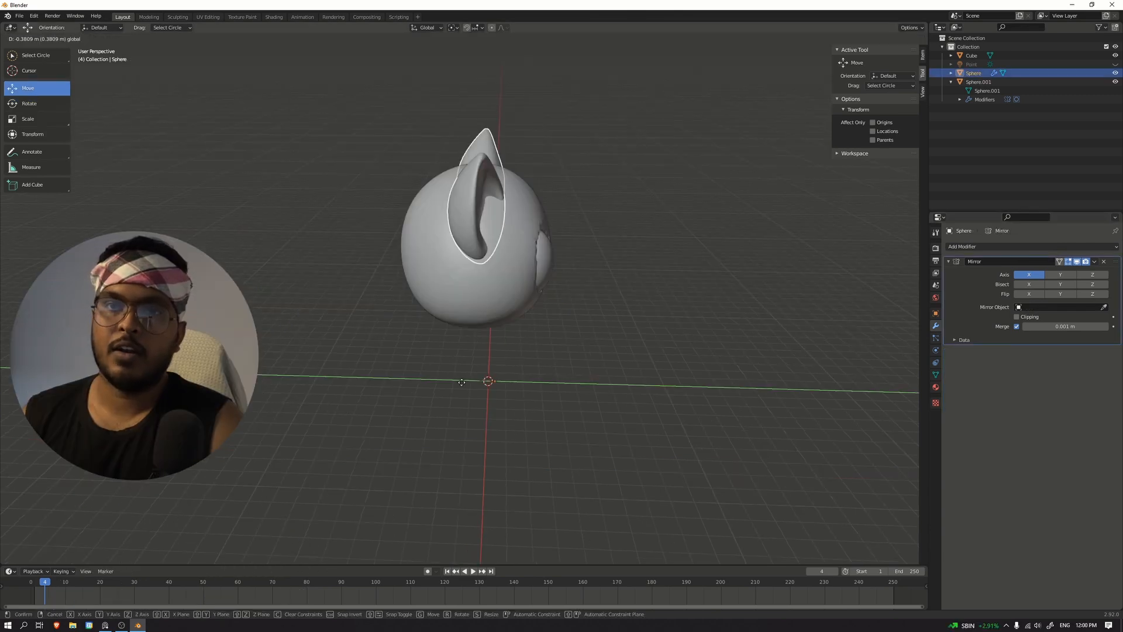
# Move the ears about 0.41 m forward along the Y axis and view the character from the front
pyautogui.press('g')
pyautogui.press('y')
pyautogui.click(497, 368)
pyautogui.press('KP_1')
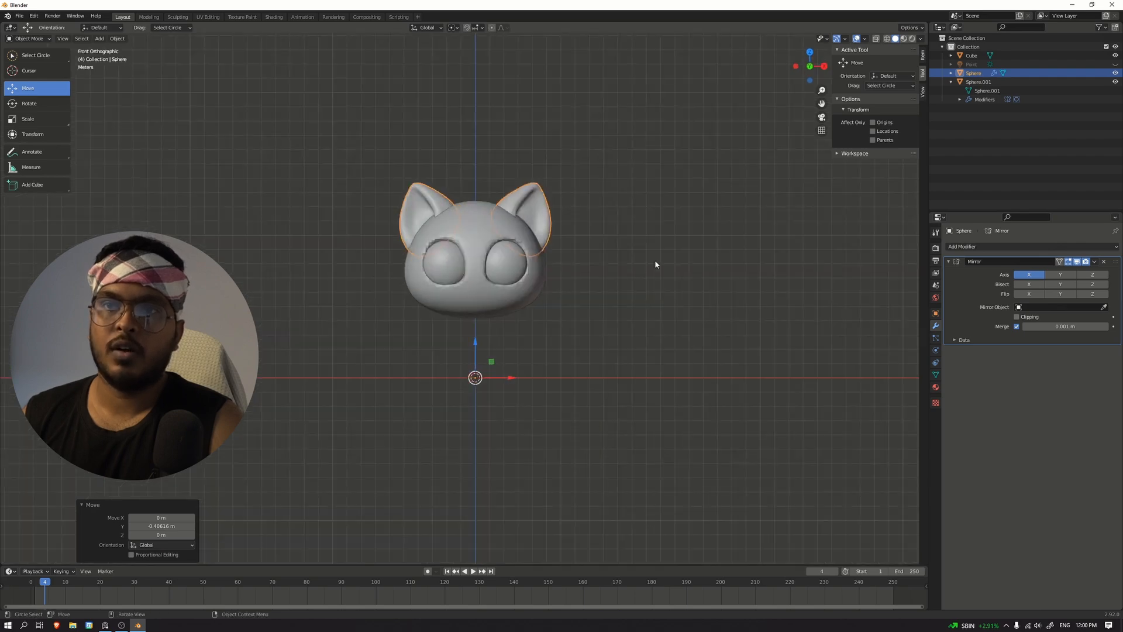
# Switch the ears to Sculpt Mode and sculpt their backs with the Inflate brush
pyautogui.moveTo(655, 261); pyautogui.dragTo(682, 260, button='middle')
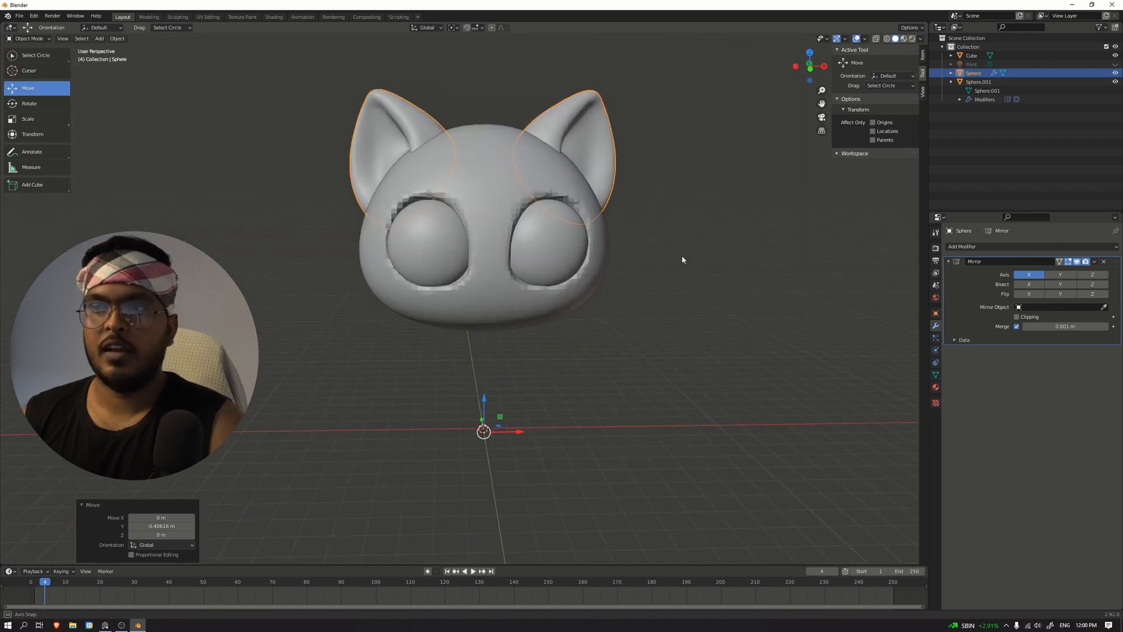
pyautogui.scroll(2, 672, 223)
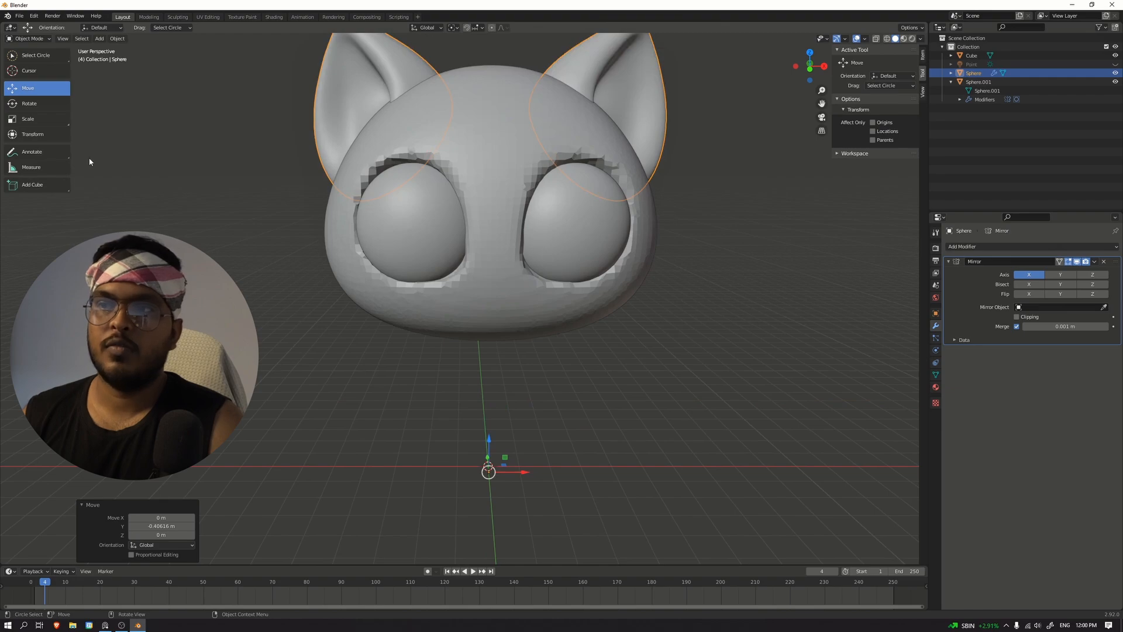
pyautogui.click(35, 40)
pyautogui.click(35, 72)
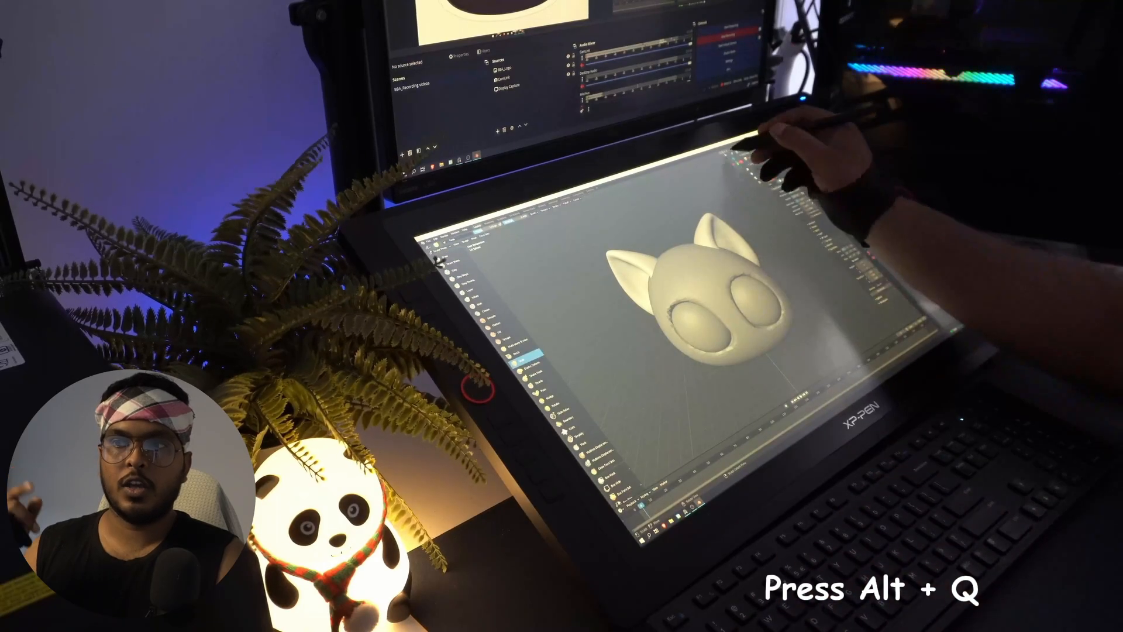
pyautogui.moveTo(727, 242)
pyautogui.mouseDown(button='middle')
pyautogui.moveTo(761, 190)
pyautogui.moveTo(714, 270)
pyautogui.mouseUp(button='middle')
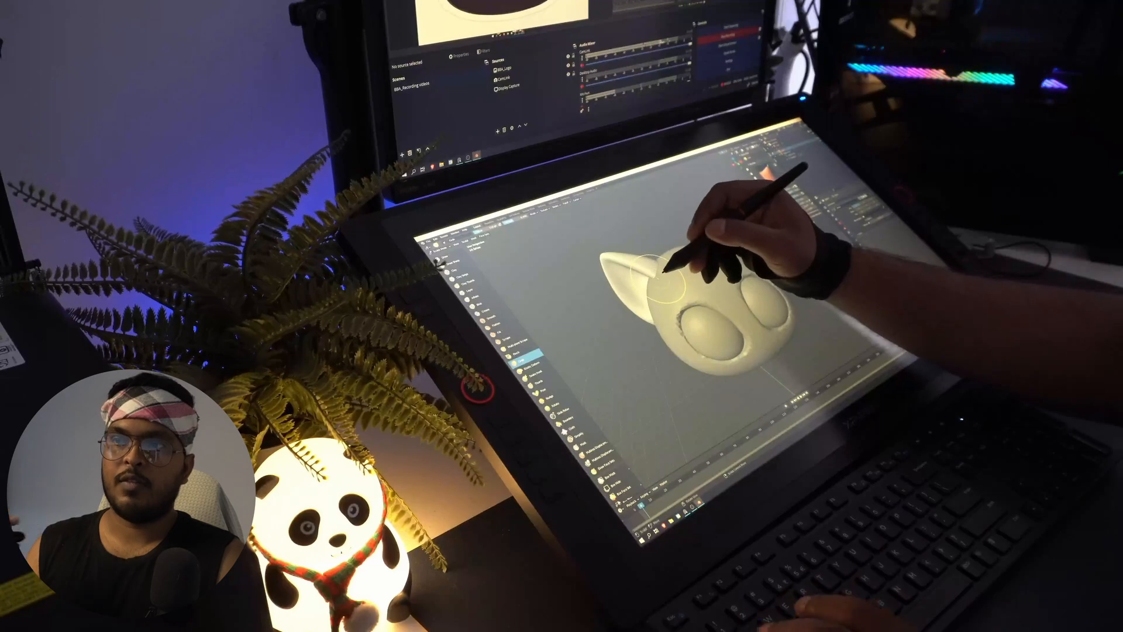
pyautogui.hotkey('shift', 'r')
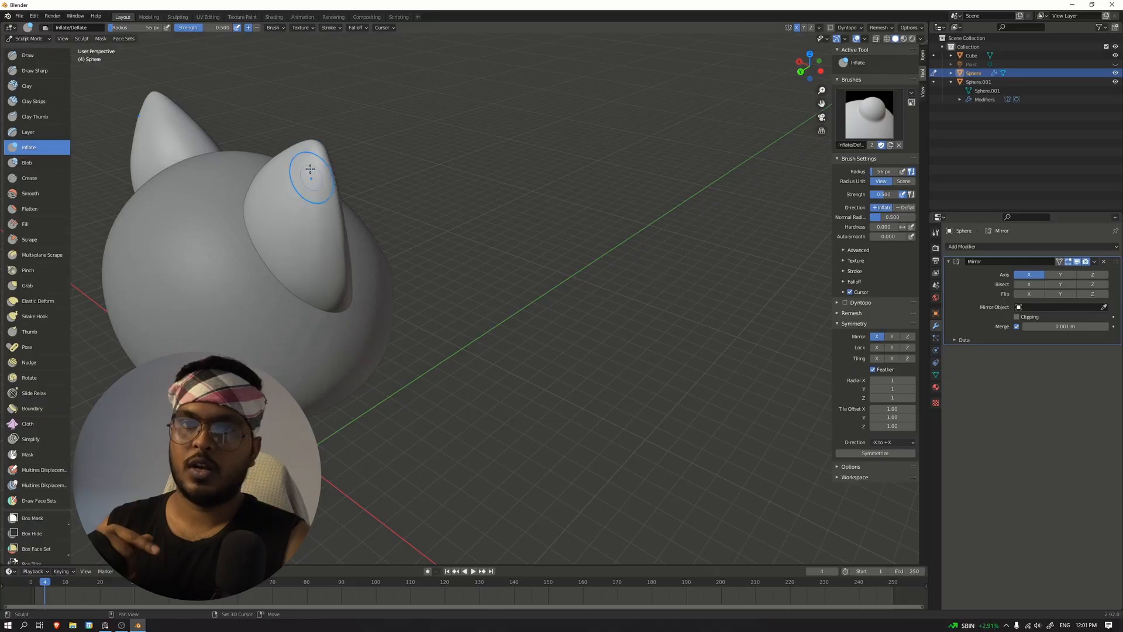
pyautogui.moveTo(301, 170); pyautogui.dragTo(282, 383, button='middle')
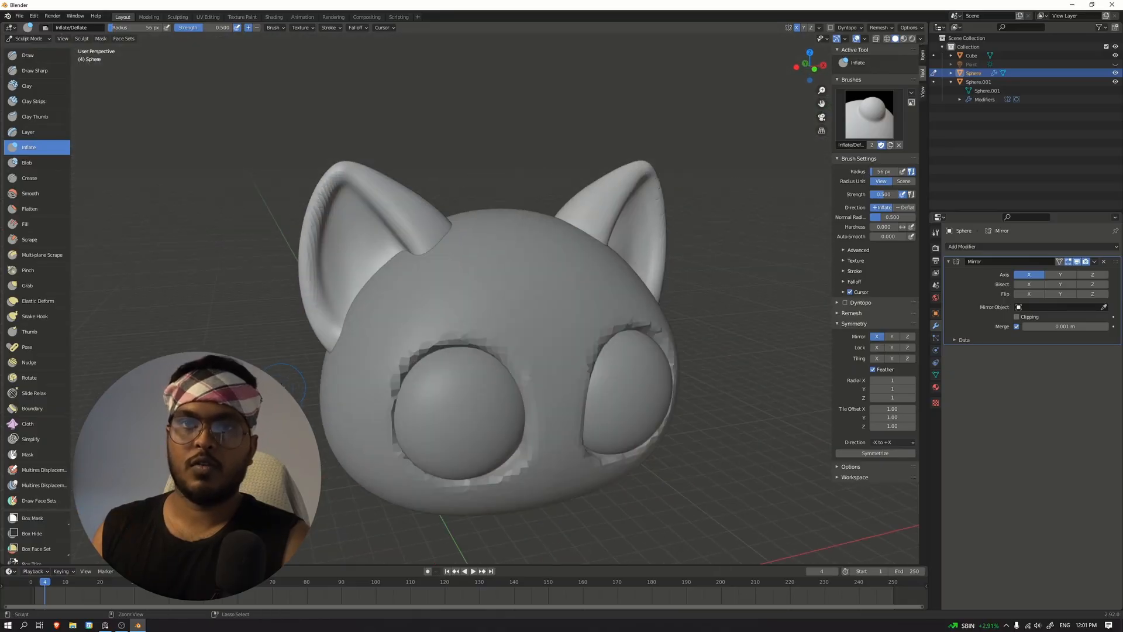
# Reshape both ears symmetrically with the Grab brush at a reduced radius
pyautogui.moveTo(454, 126); pyautogui.dragTo(433, 136, button='middle')
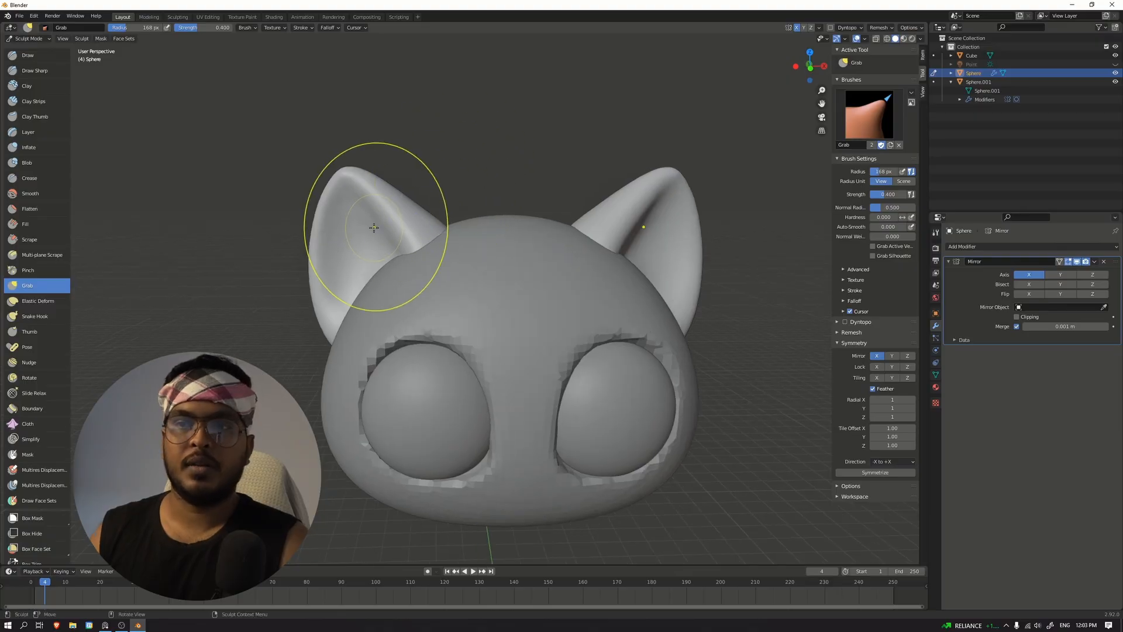
pyautogui.press('[')
pyautogui.press('[')
pyautogui.press('[')
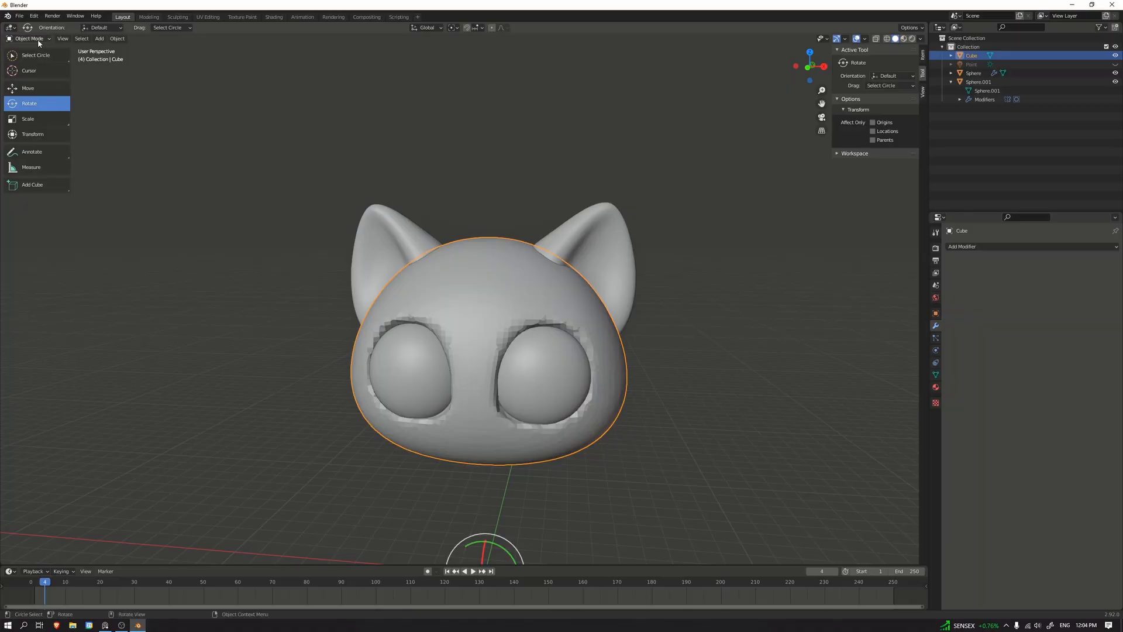
# Switch the head to Sculpt Mode and set its remesh voxel size to about 0.016
pyautogui.click(30, 38)
pyautogui.click(26, 70)
pyautogui.scroll(2, 516, 336)
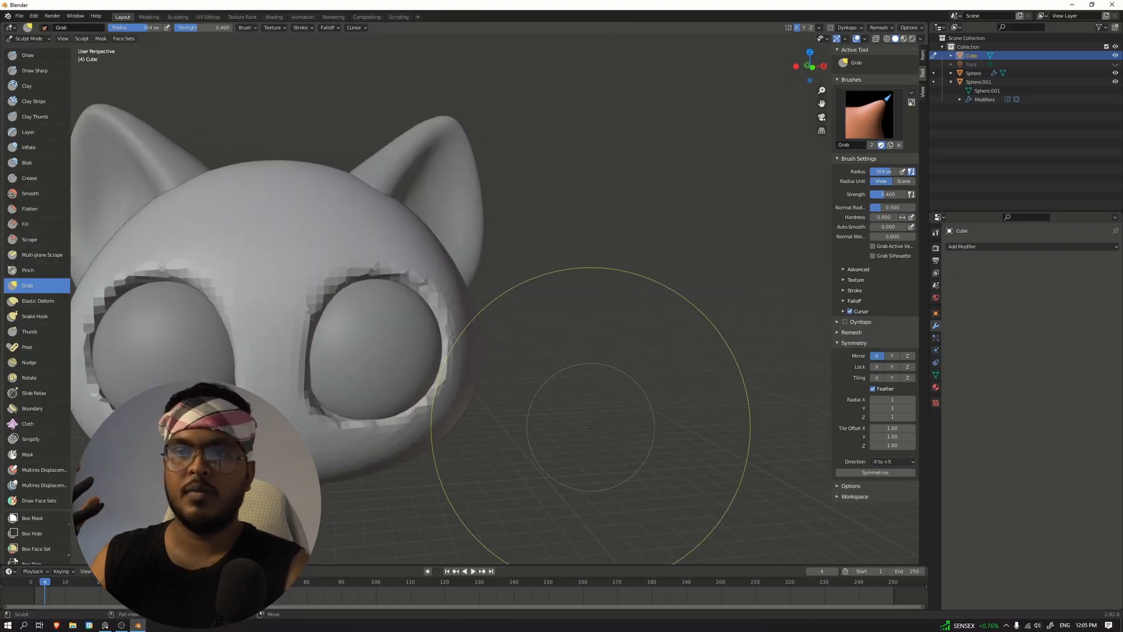
pyautogui.press('r')
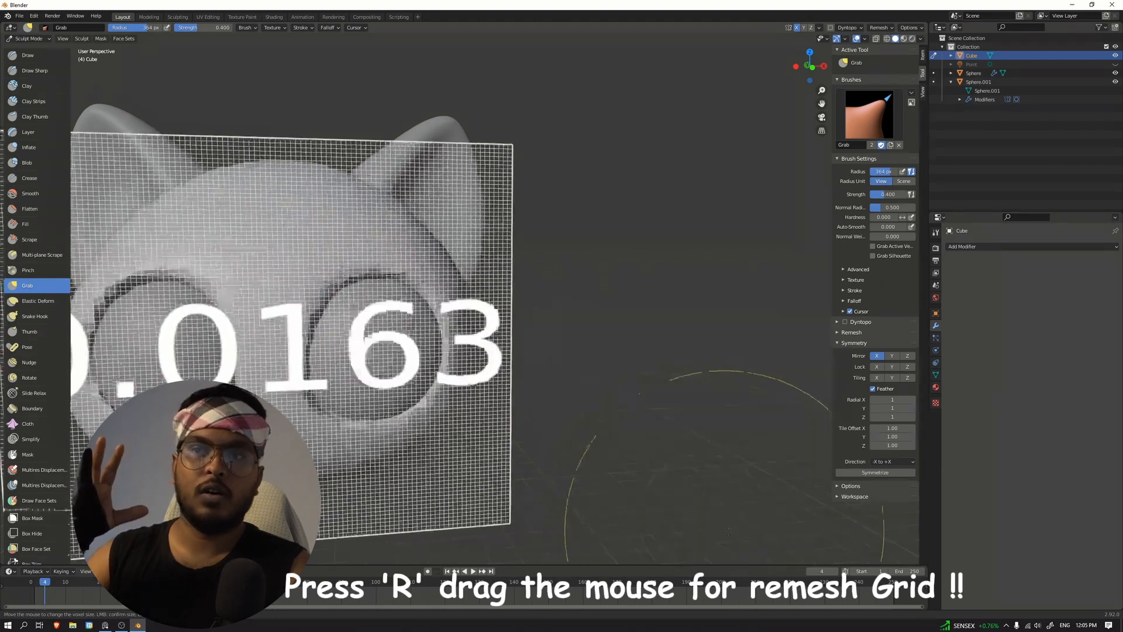
pyautogui.click(741, 533)
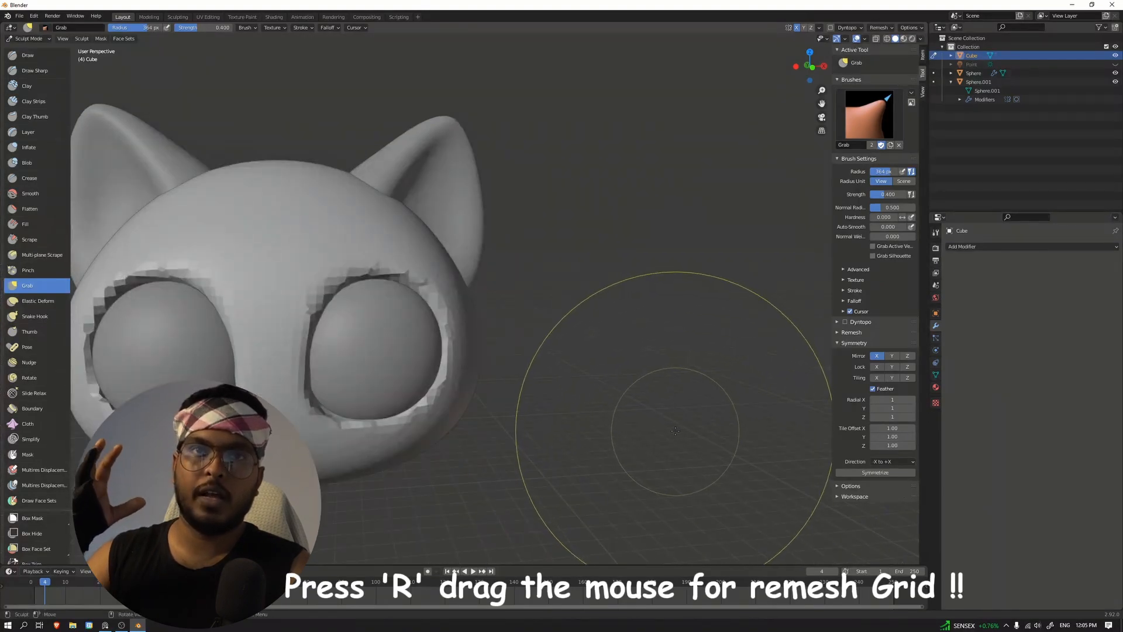
# Remesh the head and smooth the blocky edges of the eye sockets with a smaller brush
pyautogui.press('[')
pyautogui.press('[')
pyautogui.press('[')
pyautogui.press('[')
pyautogui.press('[')
pyautogui.press('[')
pyautogui.press('[')
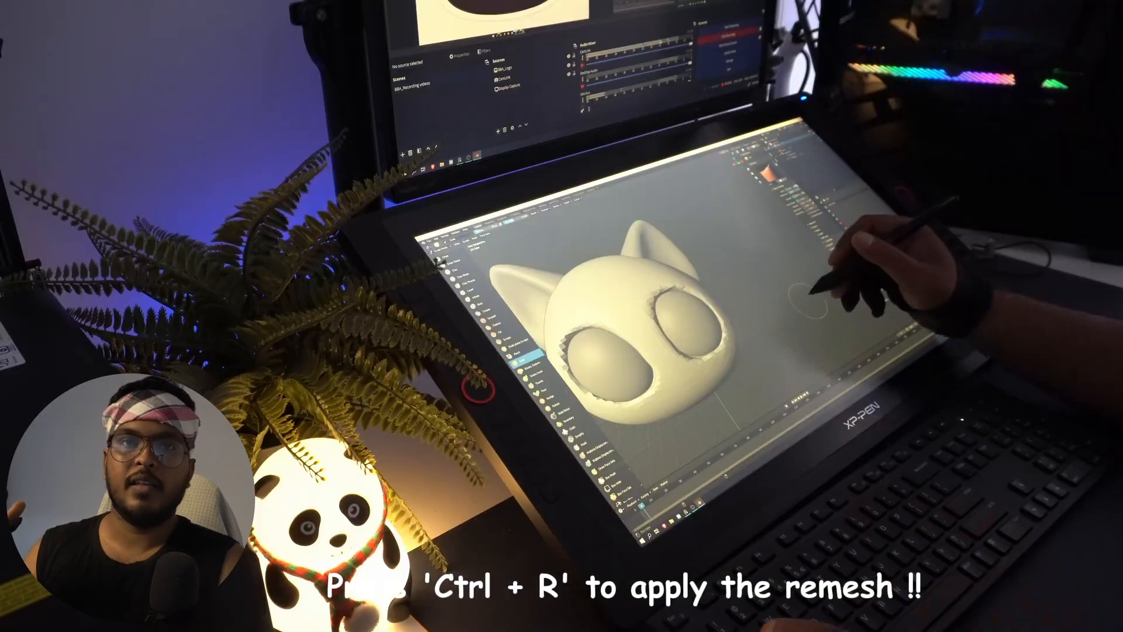
pyautogui.click(456, 270)
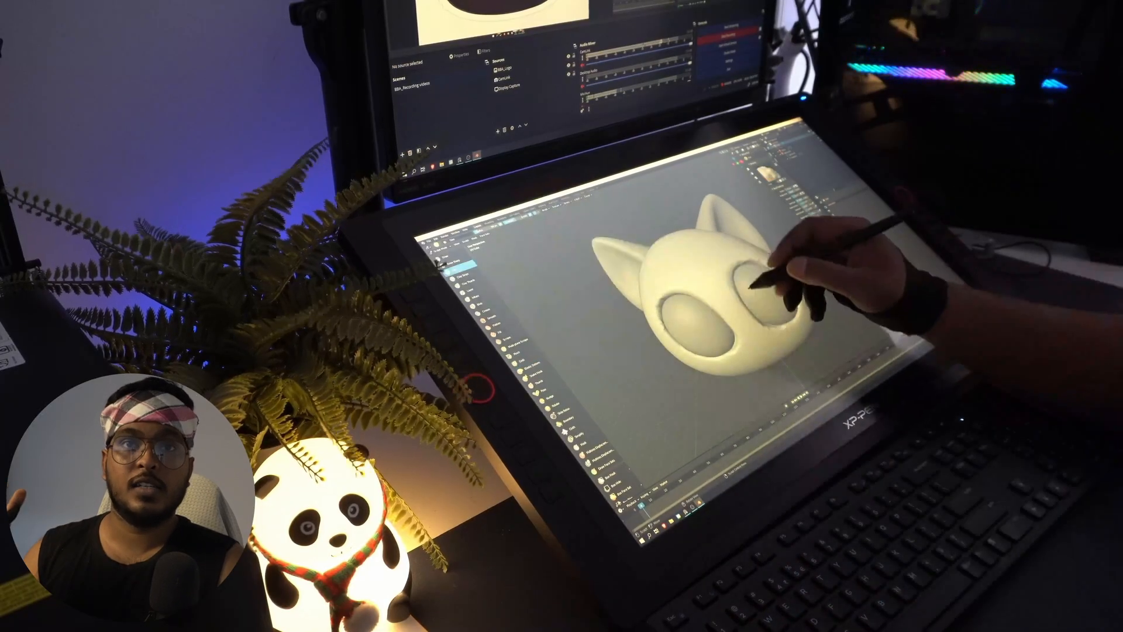
pyautogui.moveTo(754, 277)
pyautogui.mouseDown()
pyautogui.moveTo(753, 267)
pyautogui.moveTo(776, 257)
pyautogui.mouseUp()
pyautogui.moveTo(776, 257)
pyautogui.mouseDown(button='middle')
pyautogui.moveTo(843, 296)
pyautogui.moveTo(838, 271)
pyautogui.mouseUp(button='middle')
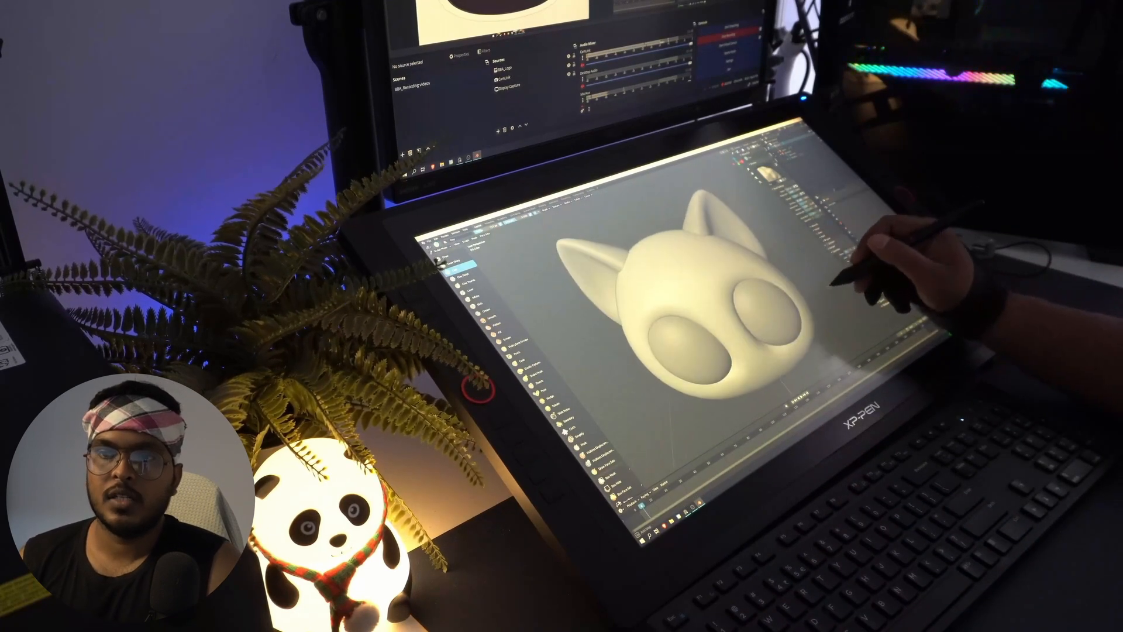
# Carve clean rims around both eye sockets with the Draw Sharp brush set to Subtract at a 46 px radius
pyautogui.click(456, 261)
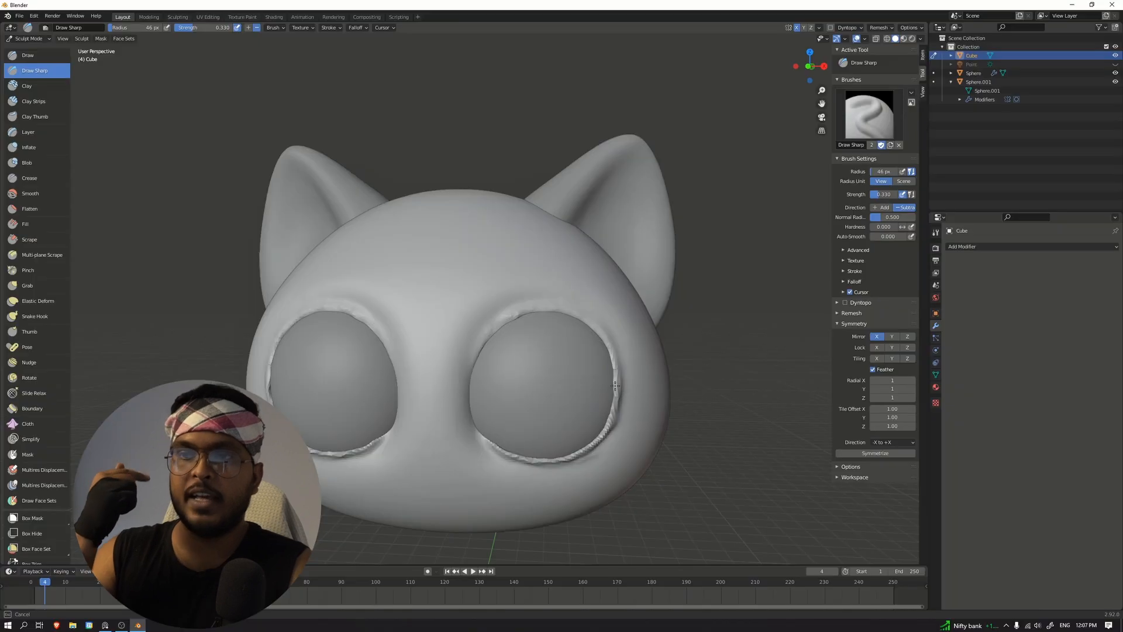
pyautogui.moveTo(586, 346); pyautogui.dragTo(538, 320, button='middle')
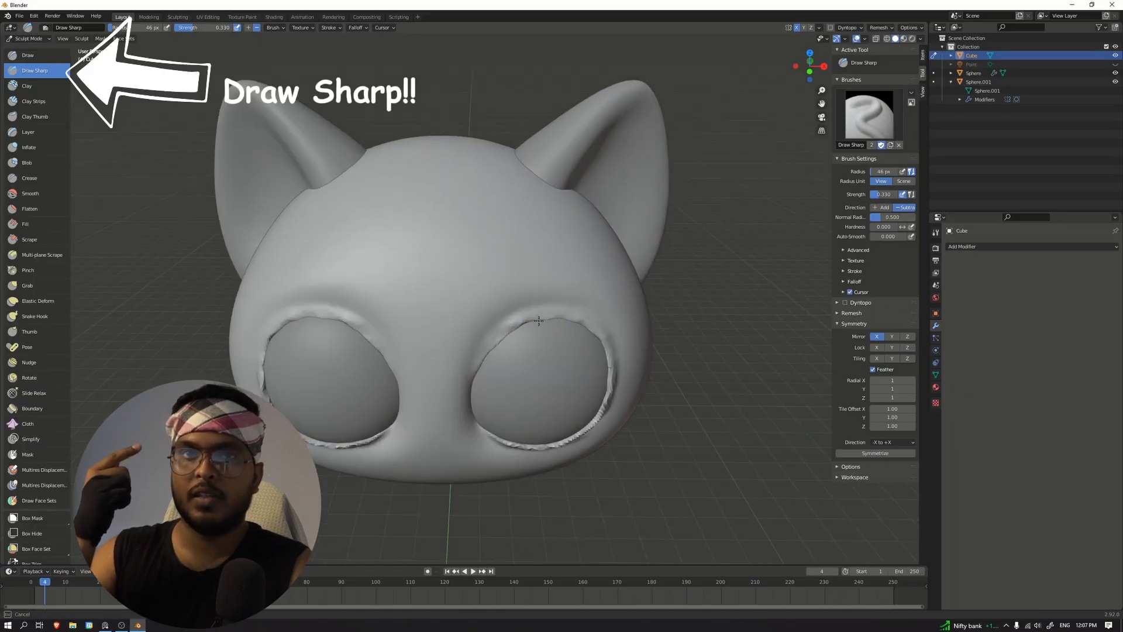
pyautogui.moveTo(702, 297); pyautogui.dragTo(524, 301, button='middle')
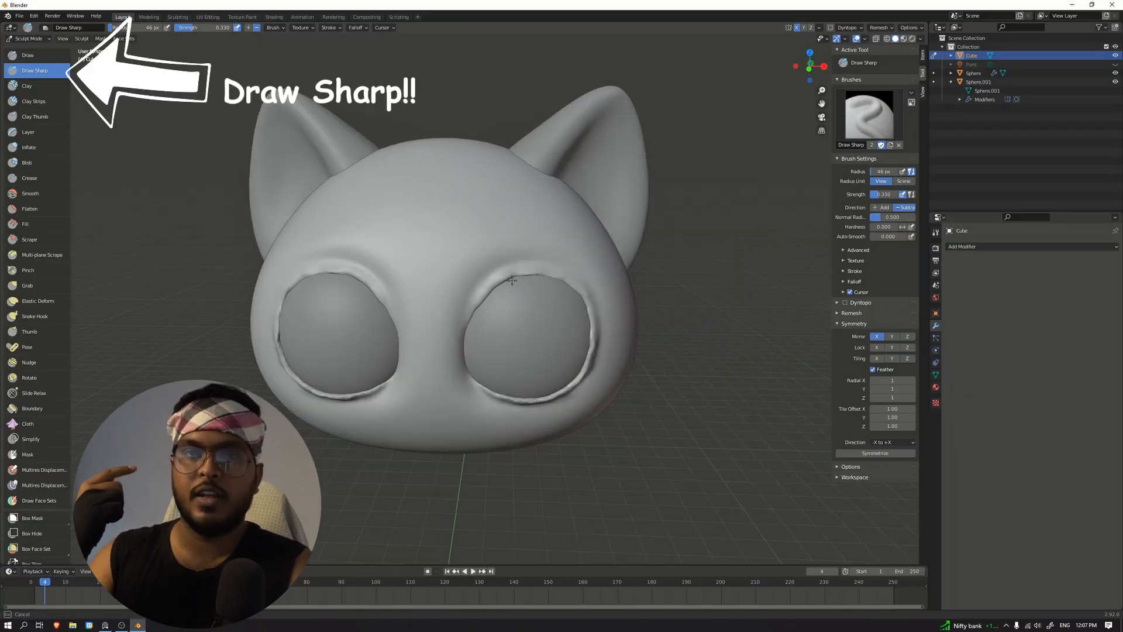
pyautogui.moveTo(723, 271); pyautogui.dragTo(710, 278, button='middle')
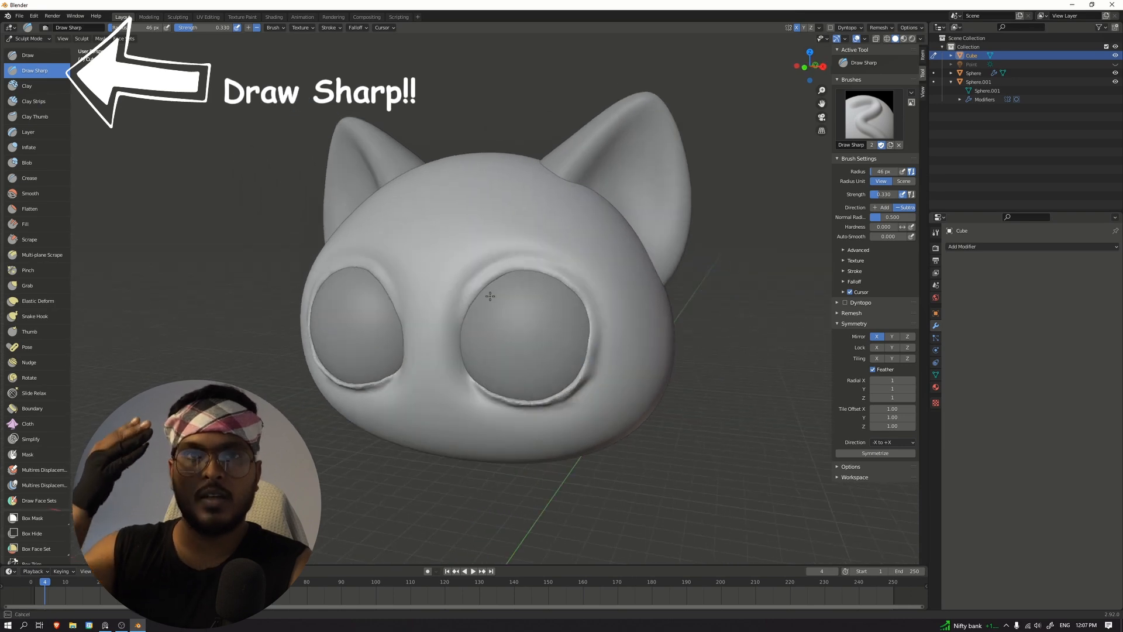
pyautogui.moveTo(586, 328); pyautogui.dragTo(519, 379, button='middle')
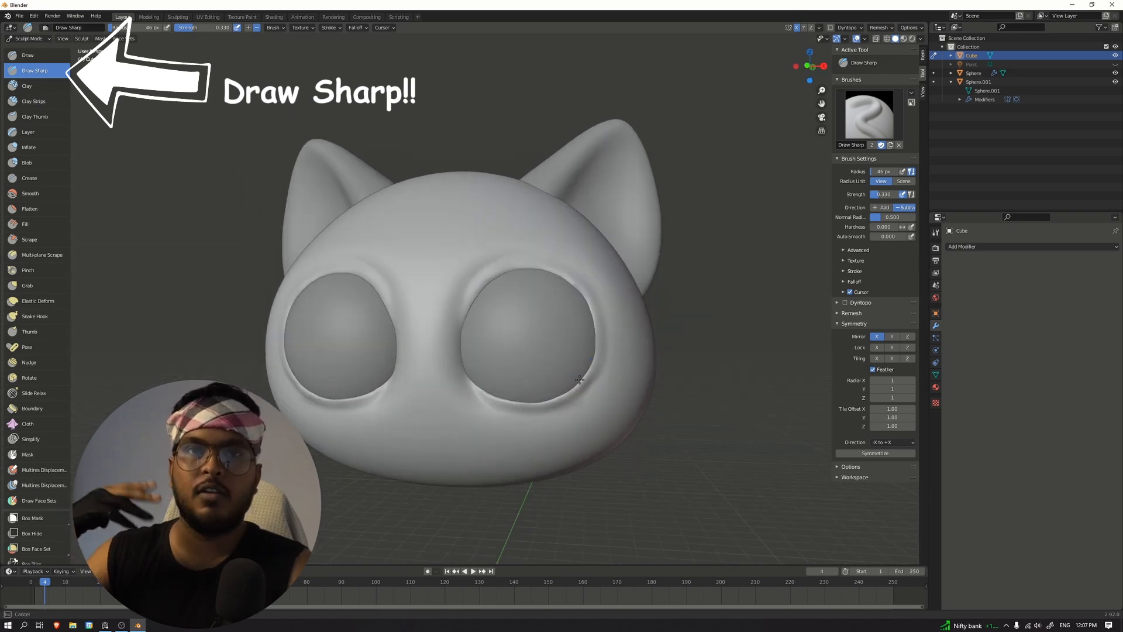
pyautogui.moveTo(572, 296)
pyautogui.mouseDown(button='middle')
pyautogui.moveTo(495, 299)
pyautogui.moveTo(588, 282)
pyautogui.mouseUp(button='middle')
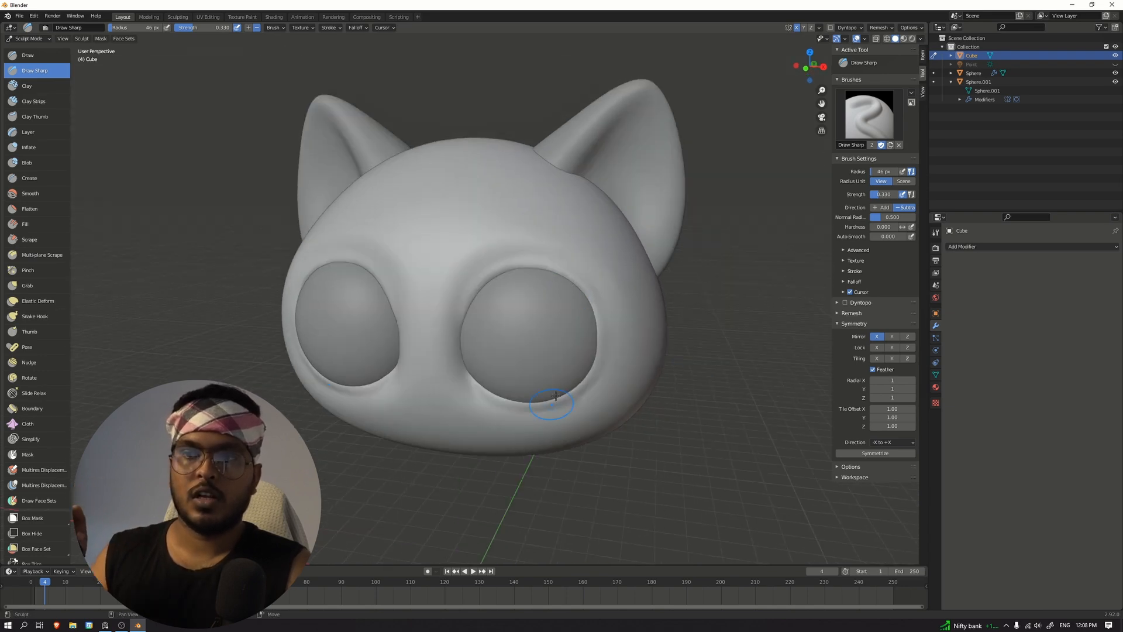
# Refine the eye socket edges and the surrounding face from several angles, enlarging the Draw Sharp brush to about 102 px
pyautogui.moveTo(556, 396); pyautogui.dragTo(609, 355, button='middle')
pyautogui.moveTo(517, 496); pyautogui.dragTo(451, 321, button='middle')
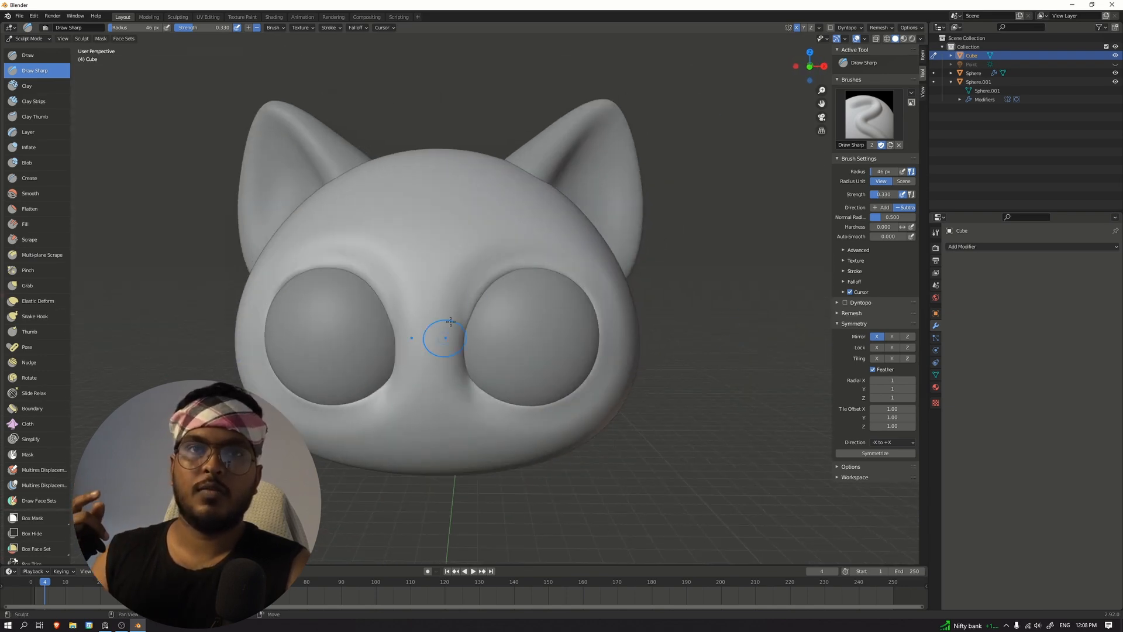
pyautogui.moveTo(494, 396); pyautogui.dragTo(455, 281, button='middle')
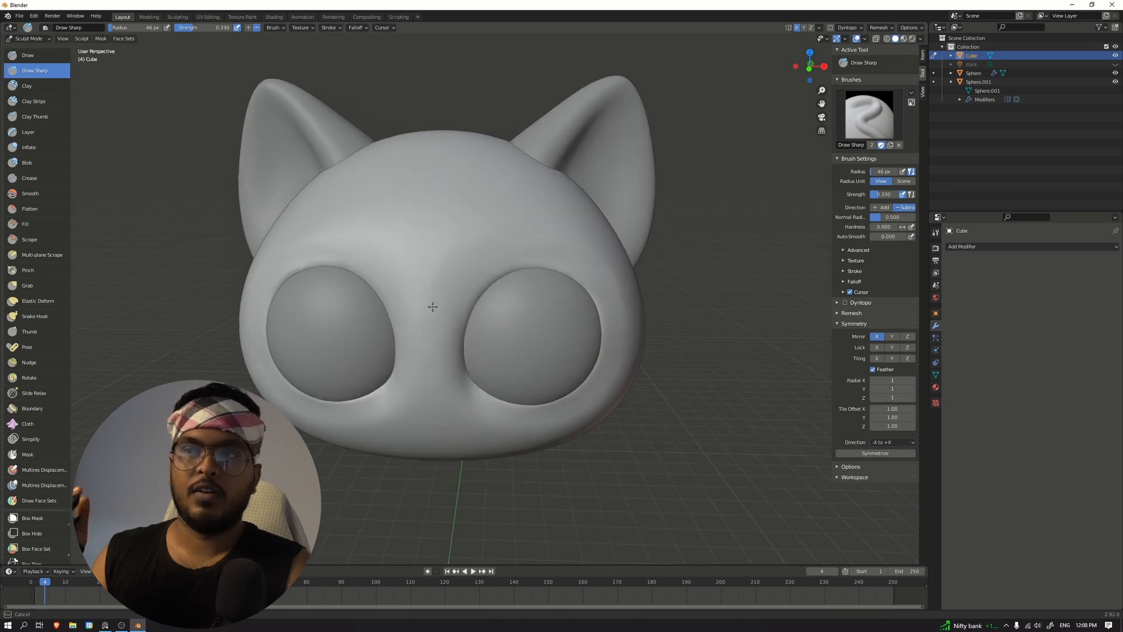
pyautogui.moveTo(684, 365); pyautogui.dragTo(618, 278, button='middle')
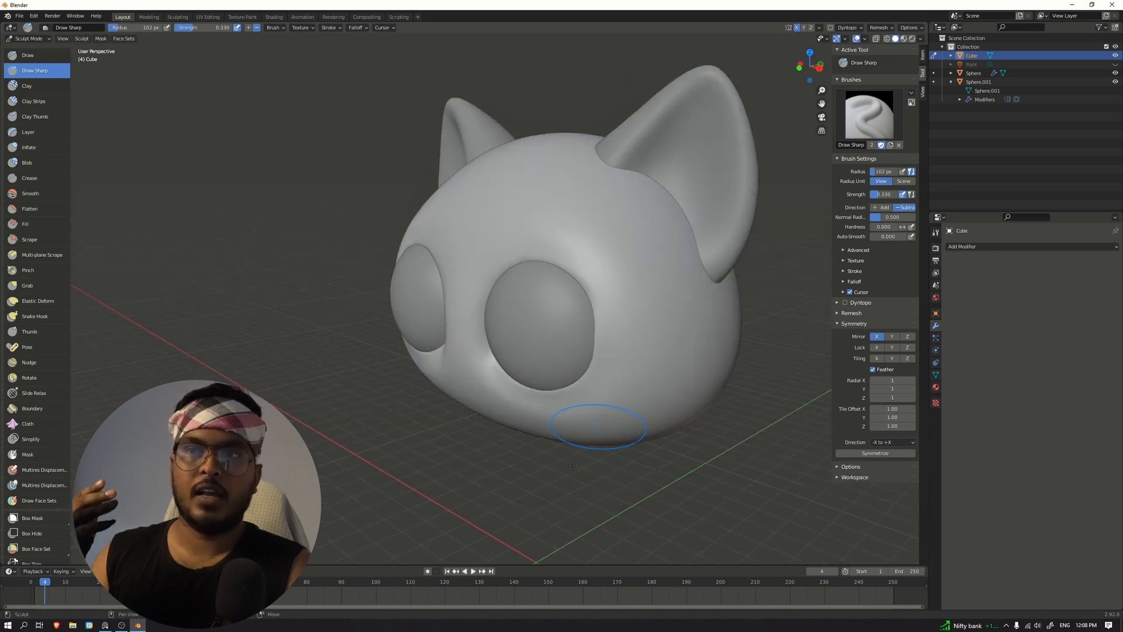
pyautogui.moveTo(597, 427); pyautogui.dragTo(533, 404, button='middle')
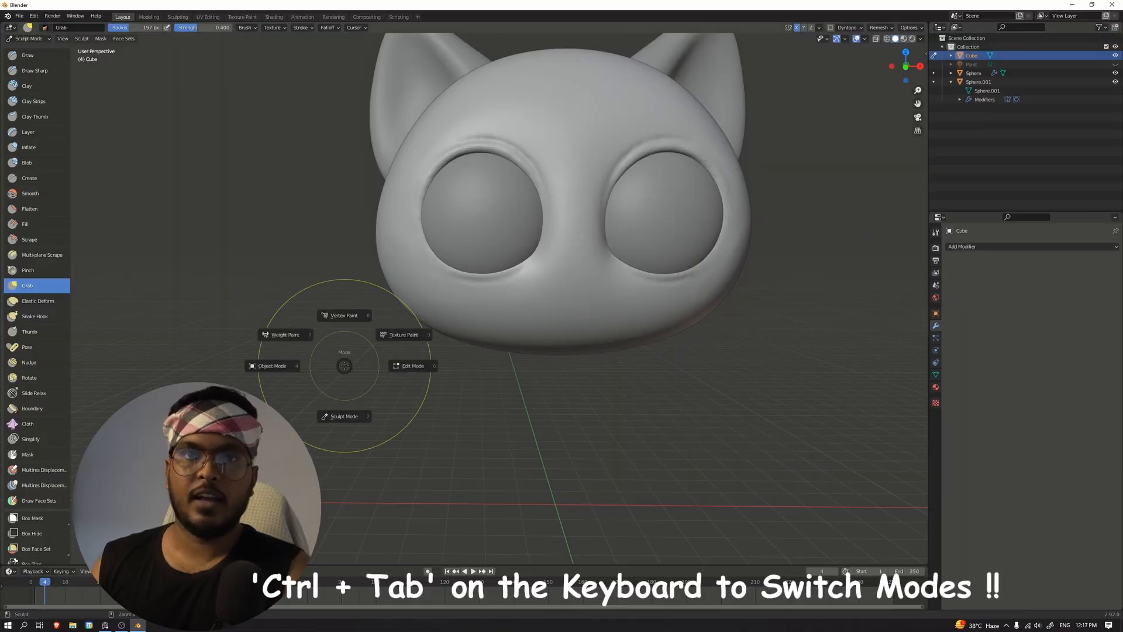
# Return to Object Mode and add a UV sphere for the nose
pyautogui.click(278, 372)
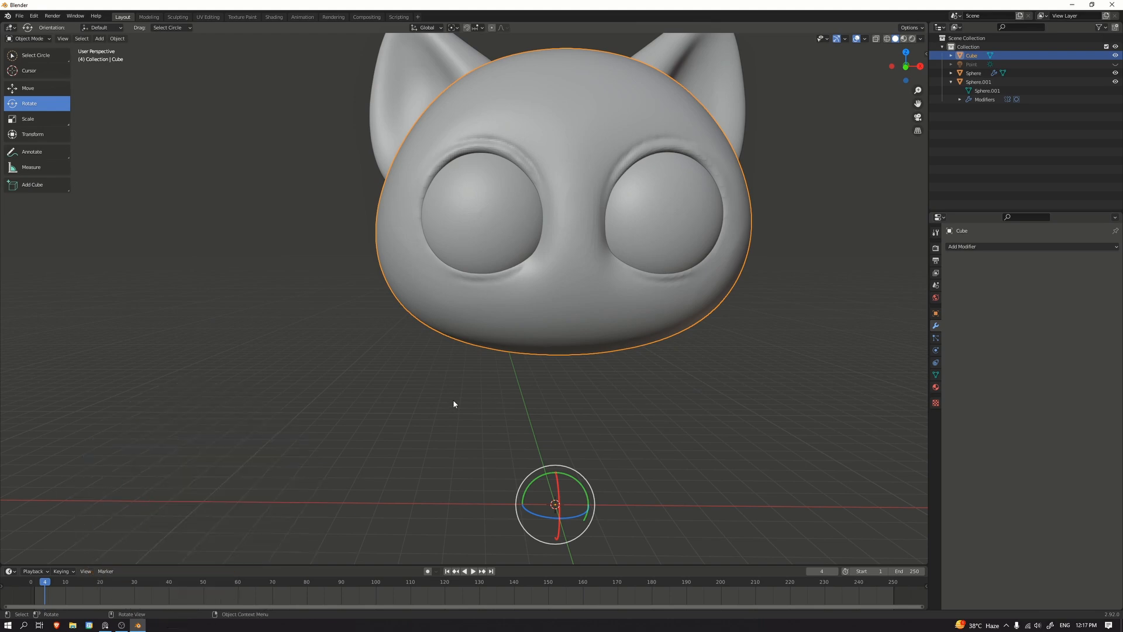
pyautogui.hotkey('shift', 'a')
pyautogui.moveTo(440, 405)
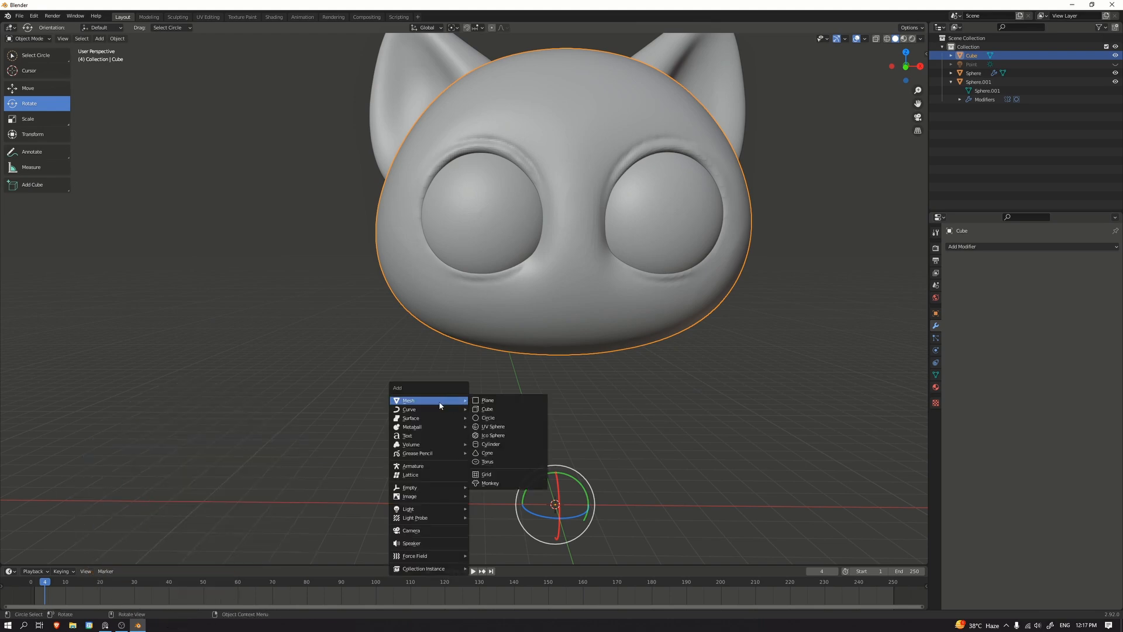
pyautogui.click(493, 427)
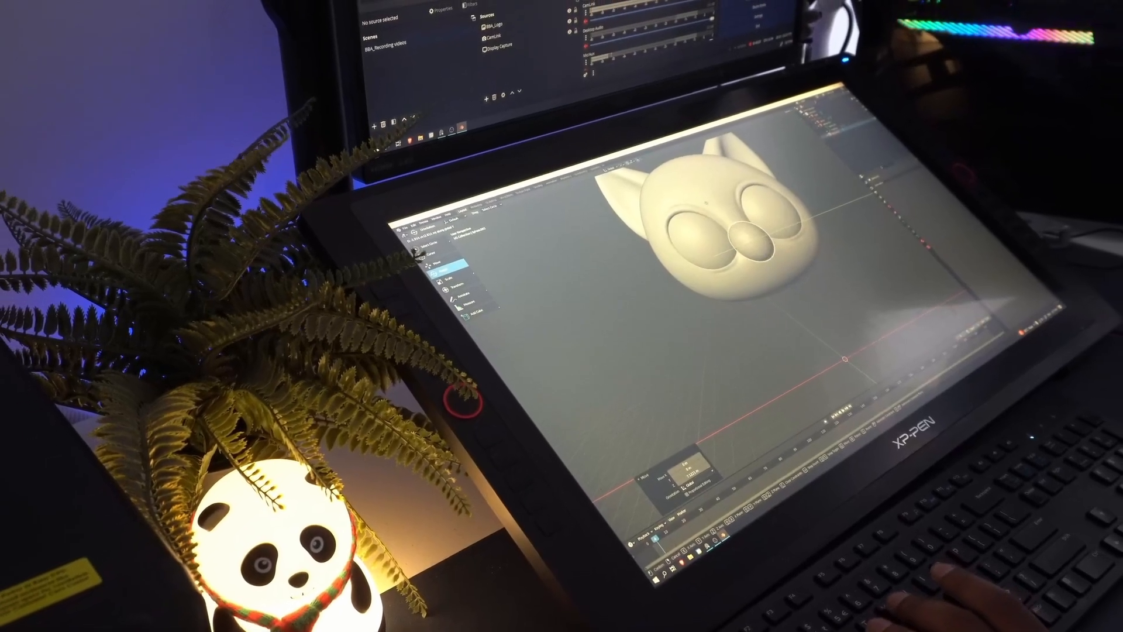
# Switch the nose sphere to Sculpt Mode, enable X symmetry and shape it into a small rounded triangular nose with the Grab brush
pyautogui.click(706, 203)
pyautogui.hotkey('ctrl', 'Tab')
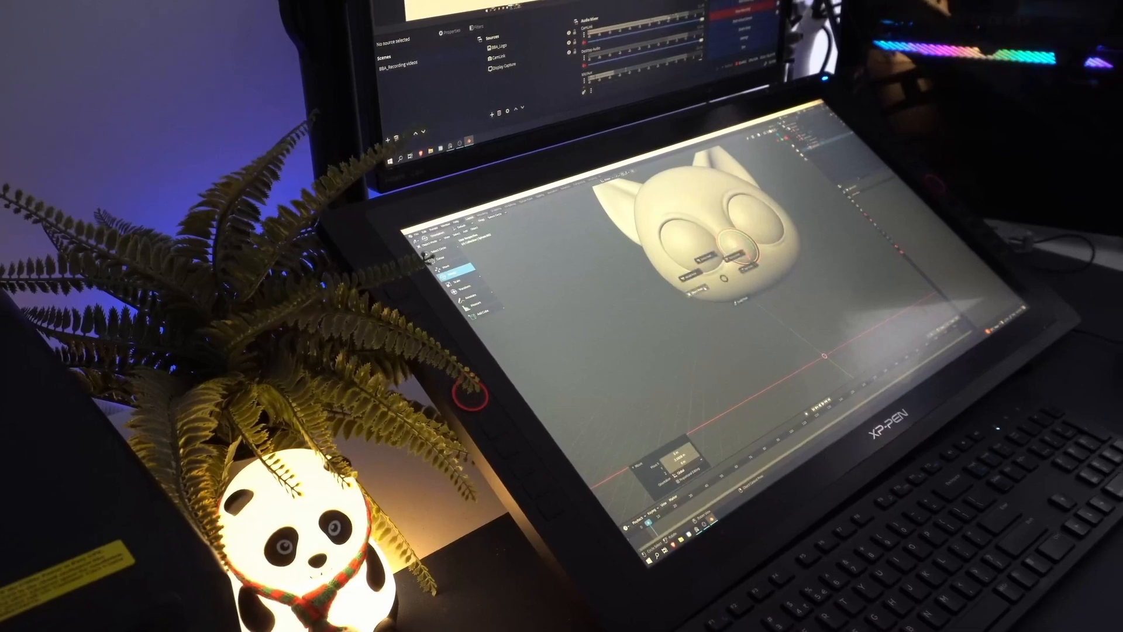
pyautogui.click(741, 301)
pyautogui.keyDown('ctrl'); pyautogui.moveTo(860, 297); pyautogui.dragTo(853, 309, button='middle'); pyautogui.keyUp('ctrl')
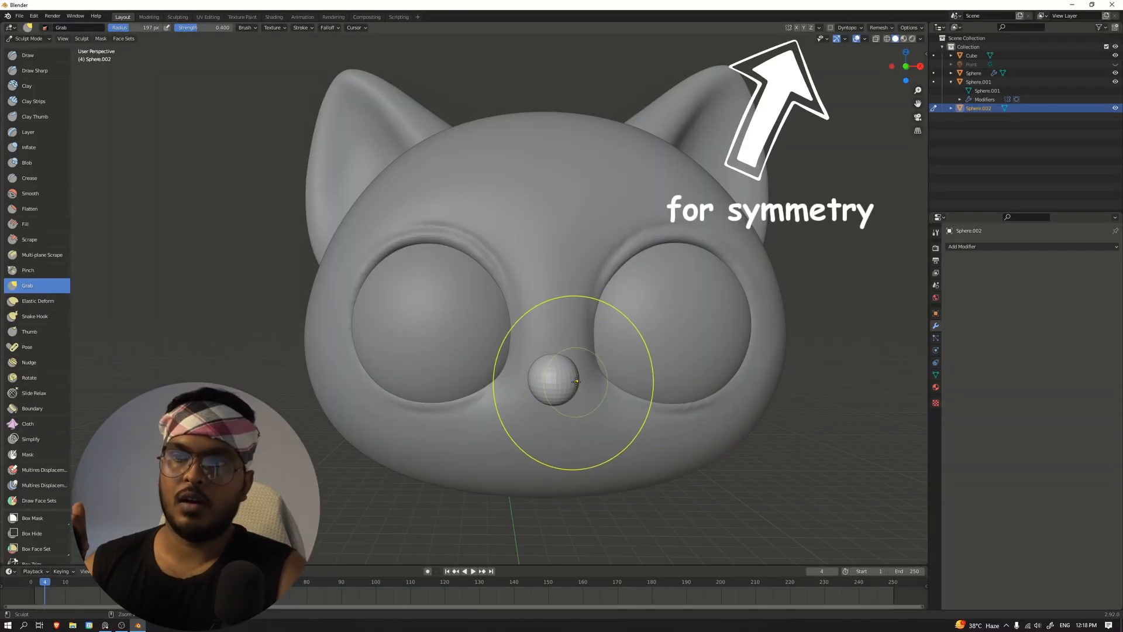
pyautogui.click(797, 27)
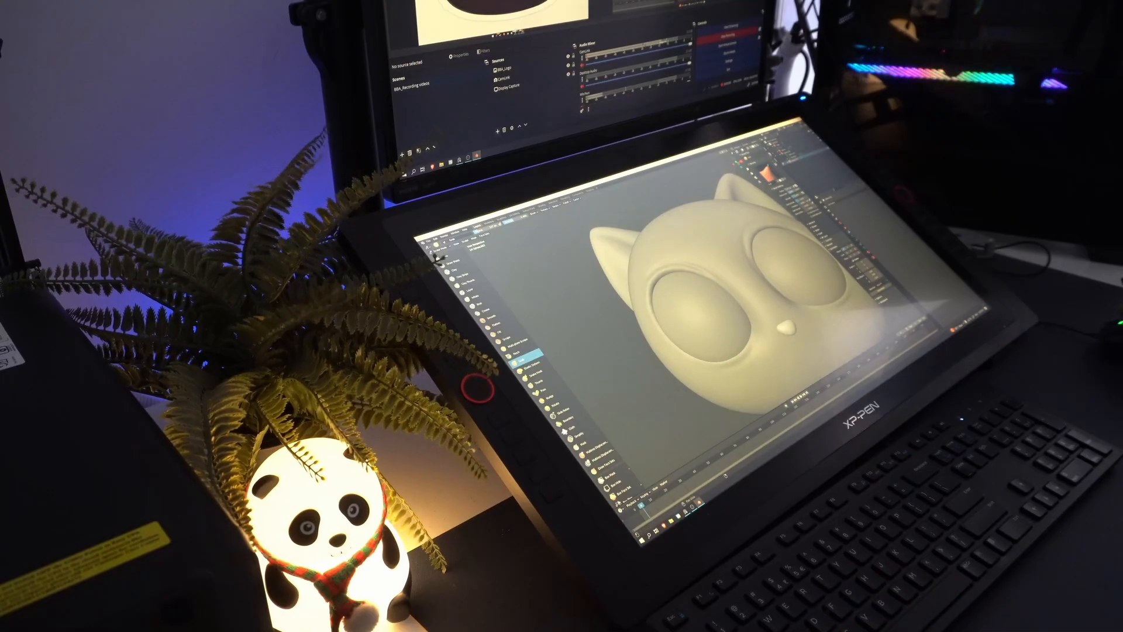
pyautogui.moveTo(906, 66); pyautogui.dragTo(881, 76)
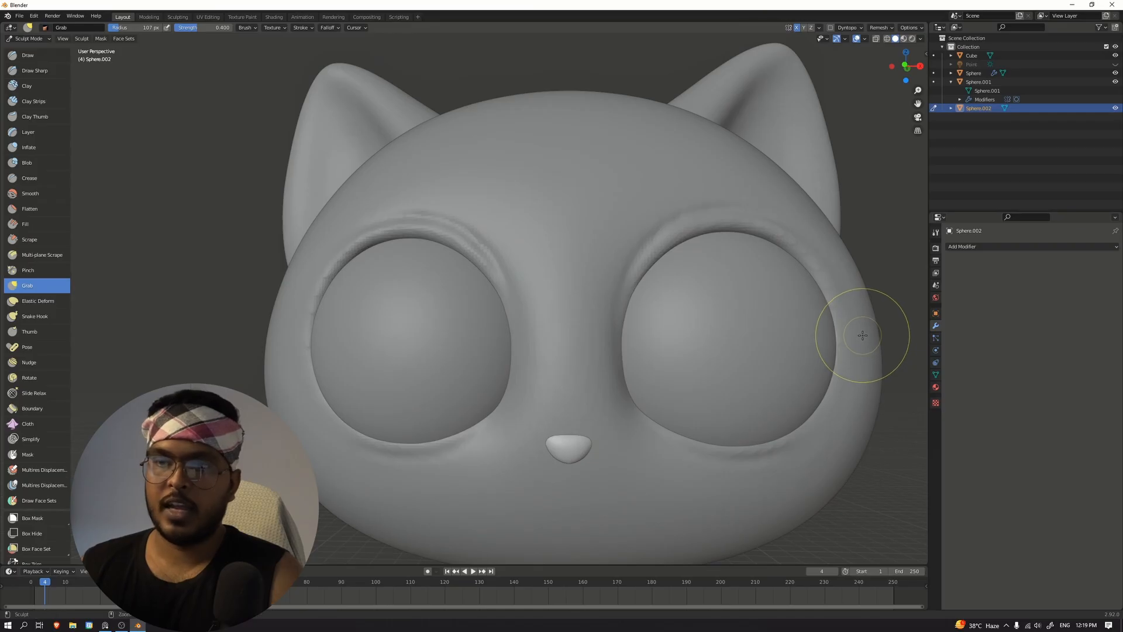
# Return to Object Mode, select the head mesh (Cube) and switch it to Sculpt Mode
pyautogui.hotkey('ctrl', 'Tab')
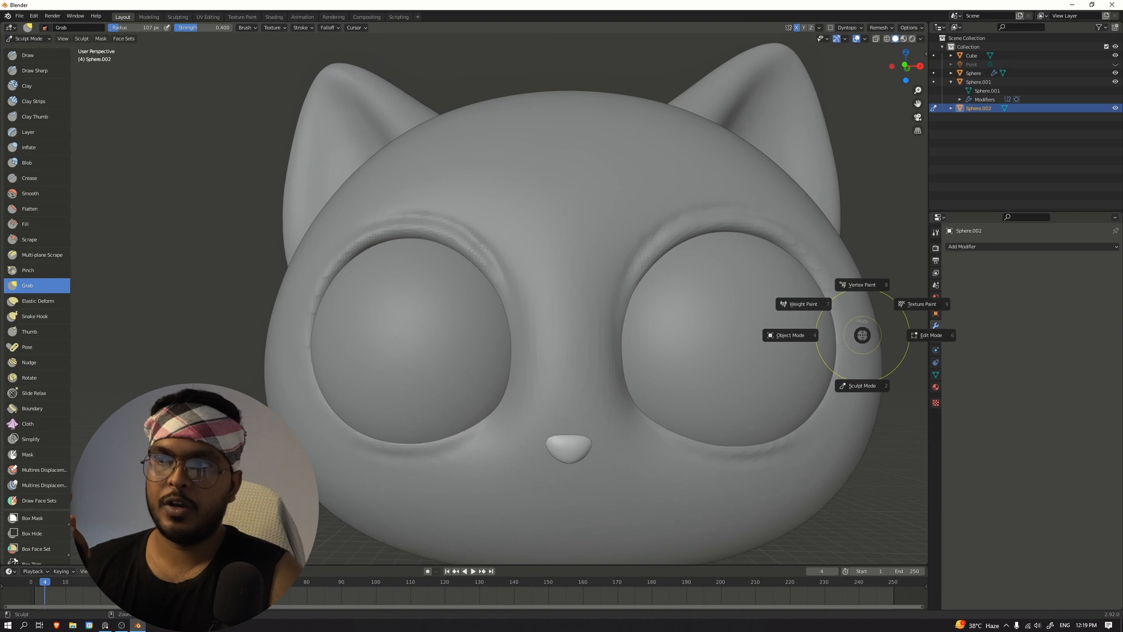
pyautogui.click(831, 333)
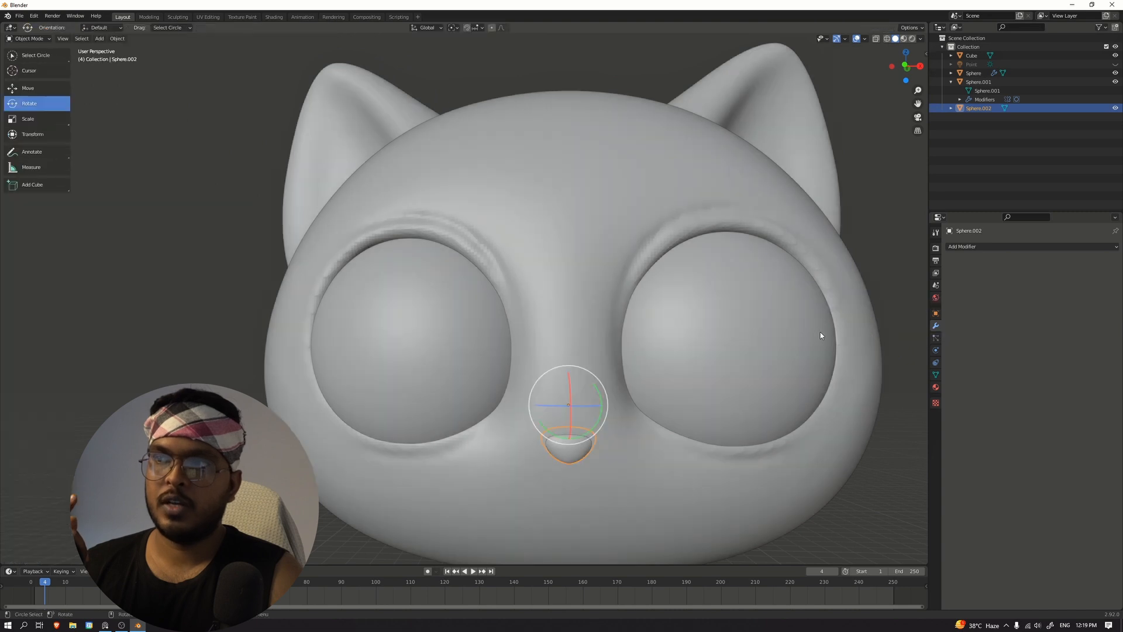
pyautogui.click(977, 83)
pyautogui.click(971, 55)
pyautogui.moveTo(883, 281); pyautogui.dragTo(892, 302, button='middle')
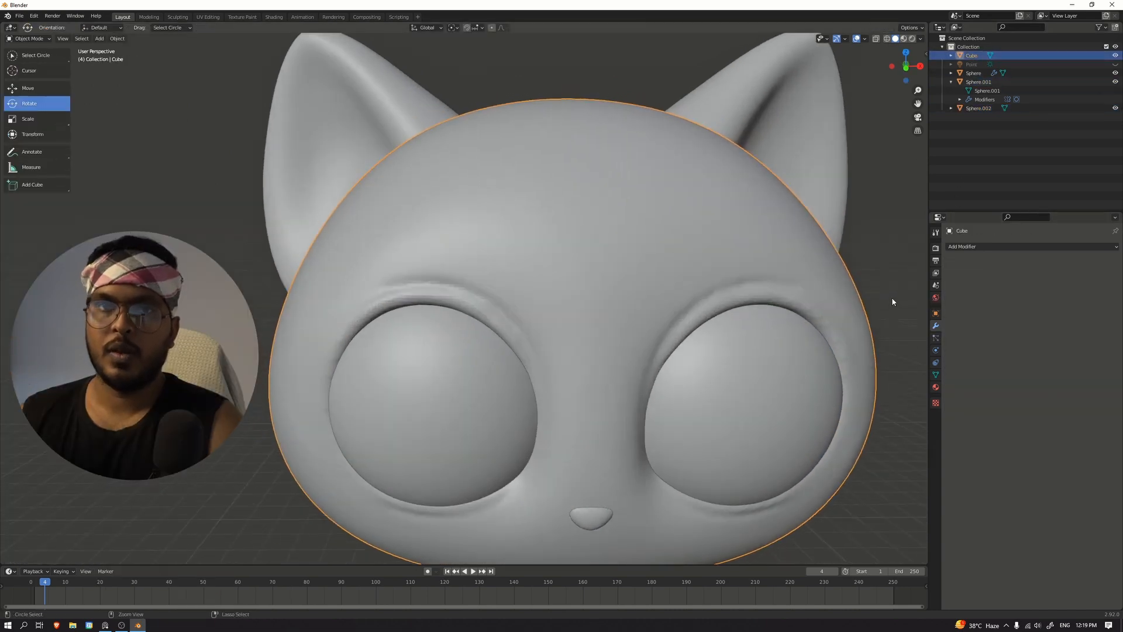
pyautogui.hotkey('ctrl', 'Tab')
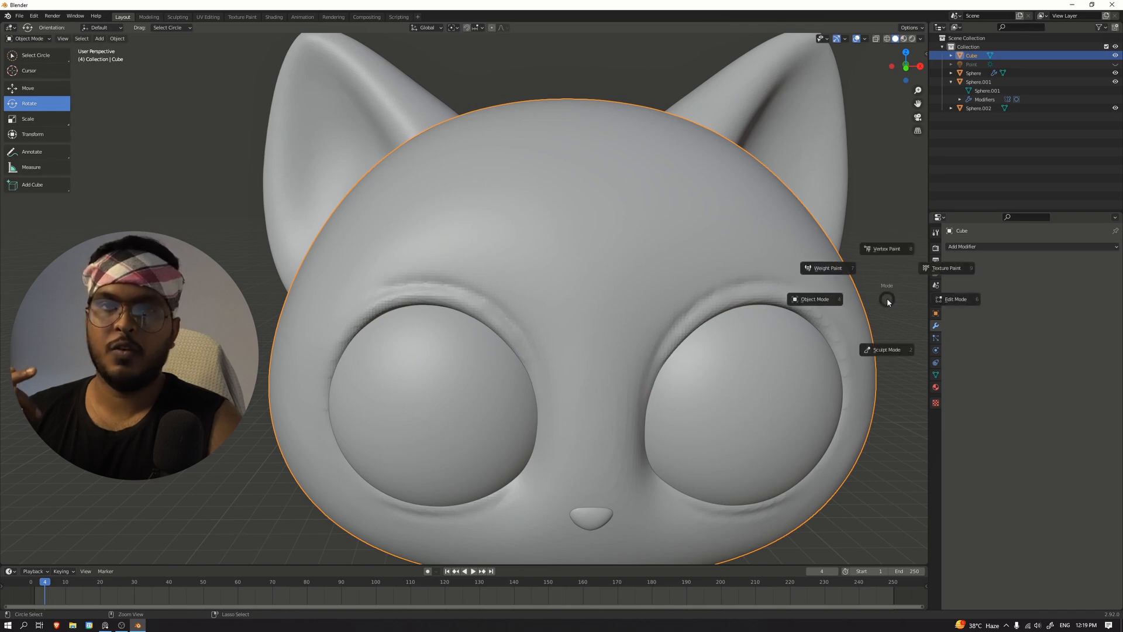
pyautogui.press('Escape')
pyautogui.hotkey('ctrl', 'Tab')
pyautogui.click(895, 353)
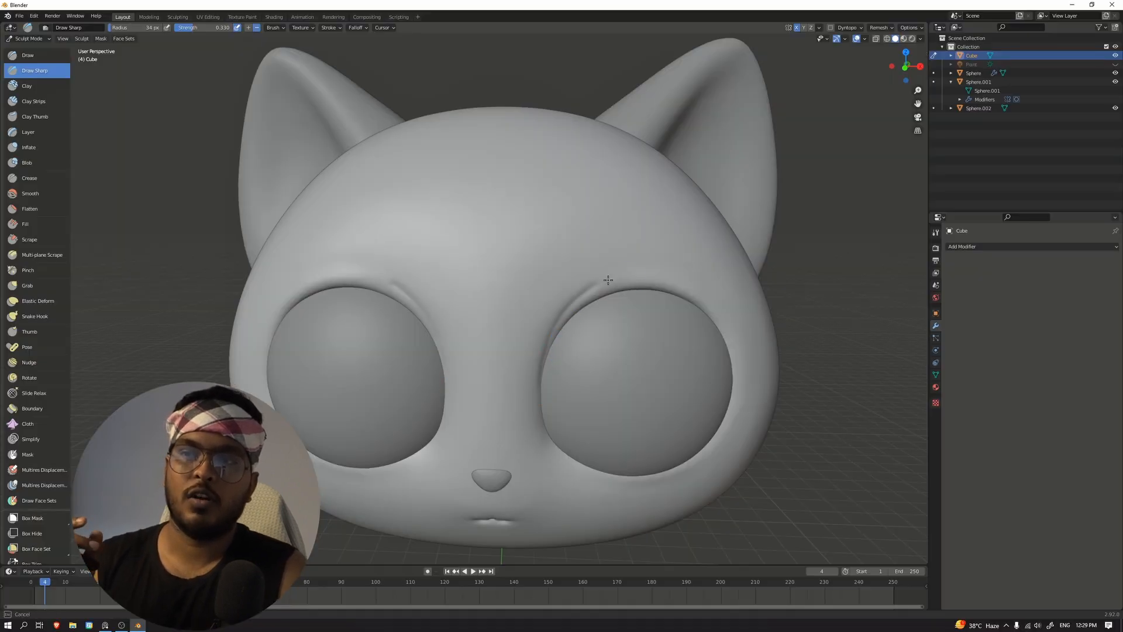
# Carve short creases along the upper inner edges of both eye sockets with the Draw Sharp brush at a 34 px radius
pyautogui.moveTo(608, 280); pyautogui.dragTo(628, 279)
pyautogui.moveTo(627, 280)
pyautogui.mouseDown(button='middle')
pyautogui.moveTo(656, 334)
pyautogui.moveTo(635, 281)
pyautogui.moveTo(635, 316)
pyautogui.mouseUp(button='middle')
pyautogui.moveTo(571, 287); pyautogui.dragTo(626, 266)
pyautogui.moveTo(626, 266); pyautogui.dragTo(597, 263, button='middle')
pyautogui.moveTo(571, 287); pyautogui.dragTo(602, 270)
pyautogui.moveTo(602, 270); pyautogui.dragTo(660, 286, button='middle')
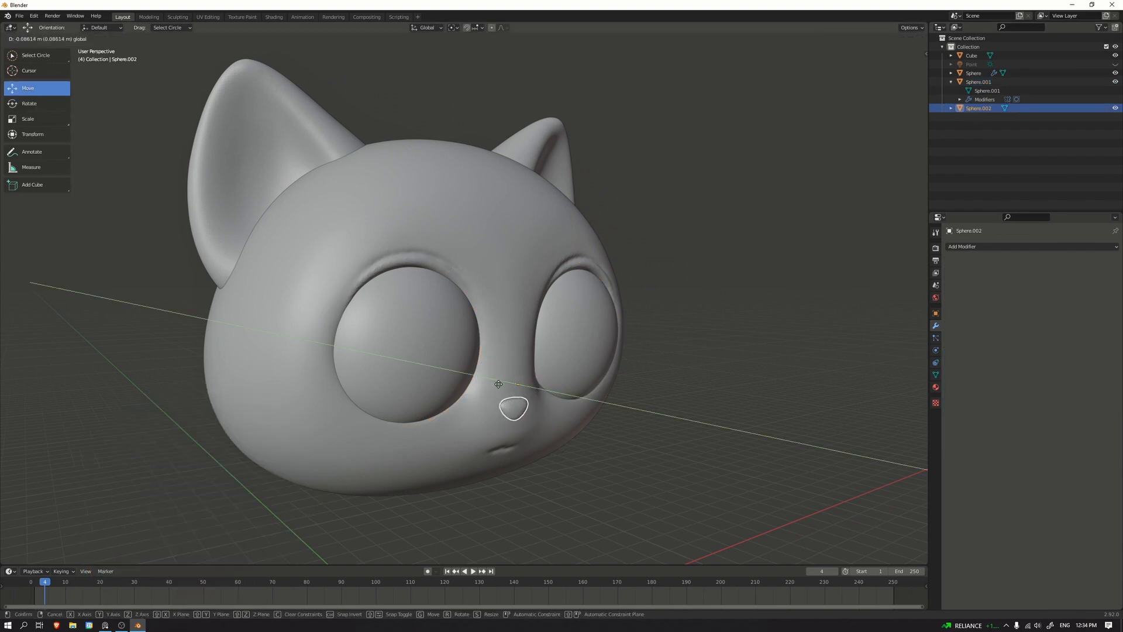
# Move the nose about 0.09 m along the Y axis to seat it against the face
pyautogui.click(497, 382)
pyautogui.moveTo(784, 444); pyautogui.dragTo(714, 447, button='middle')
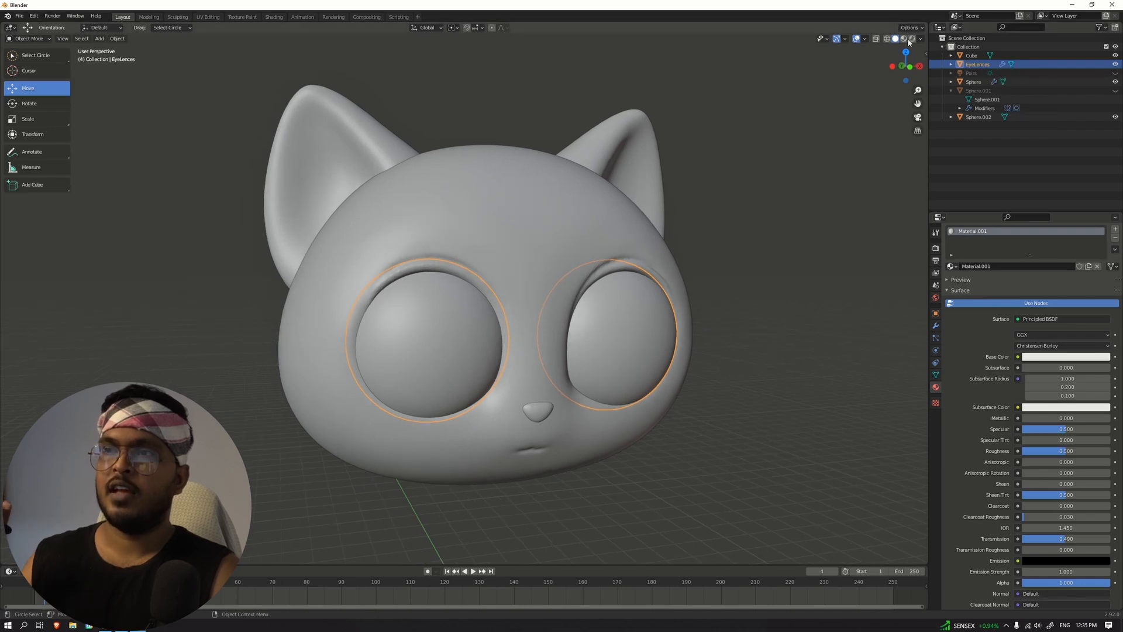
# Switch to material preview and make the eye lens material glassy with Roughness 0.000 and Transmission 0.970
pyautogui.click(904, 39)
pyautogui.moveTo(801, 242); pyautogui.dragTo(1021, 458, button='middle')
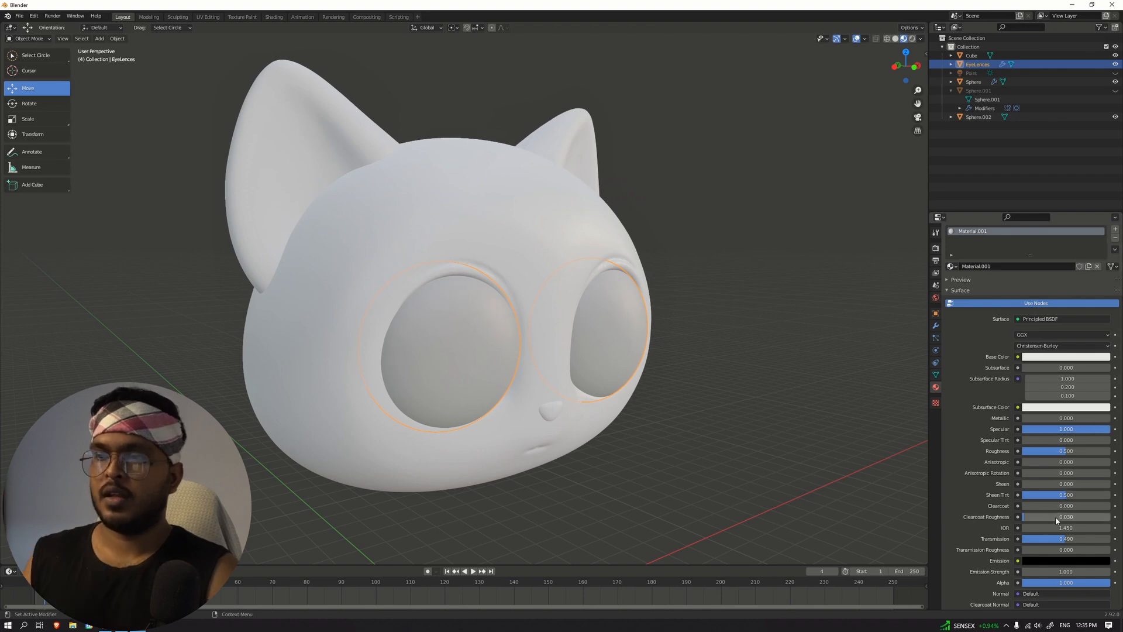
pyautogui.moveTo(1066, 451); pyautogui.dragTo(1022, 451)
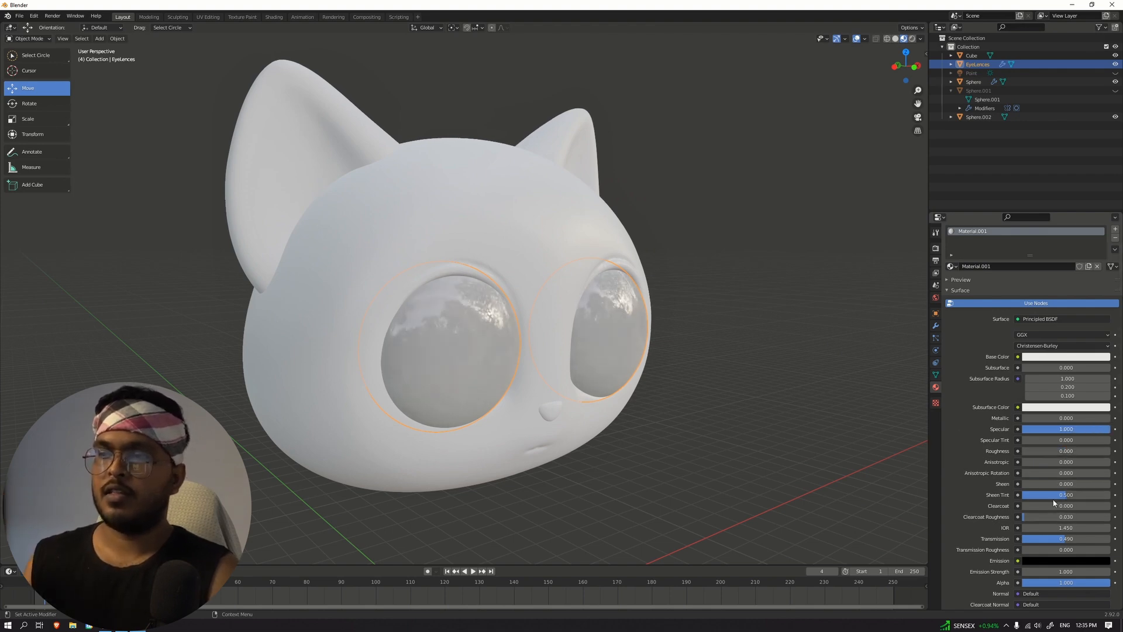
pyautogui.moveTo(1071, 542); pyautogui.dragTo(1107, 538)
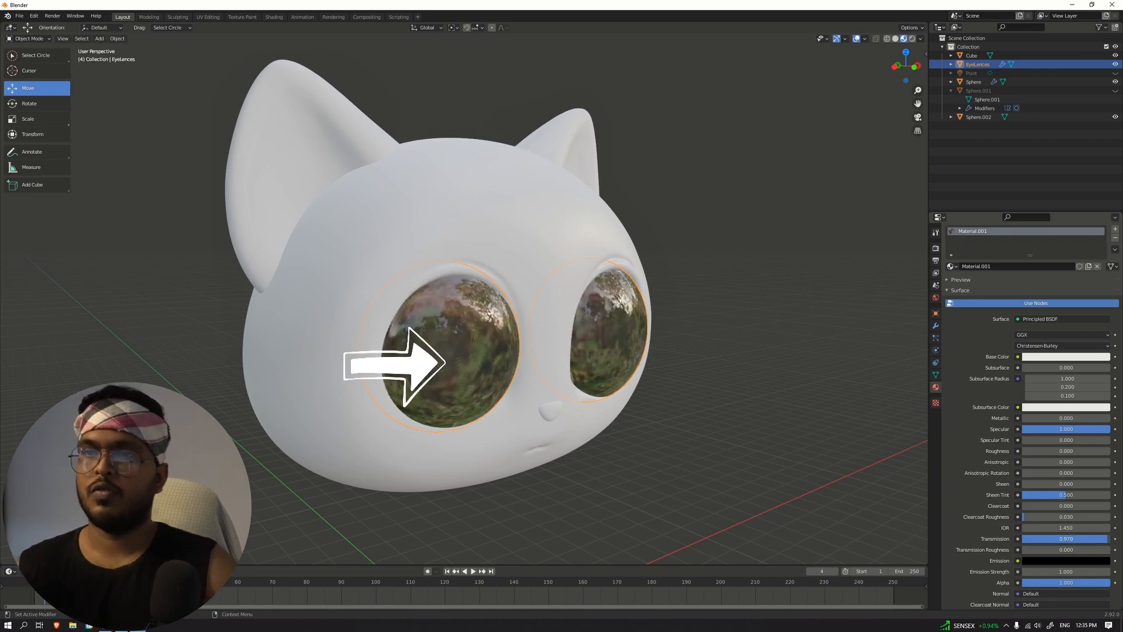
pyautogui.moveTo(751, 453); pyautogui.dragTo(686, 448, button='middle')
pyautogui.scroll(2, 686, 448)
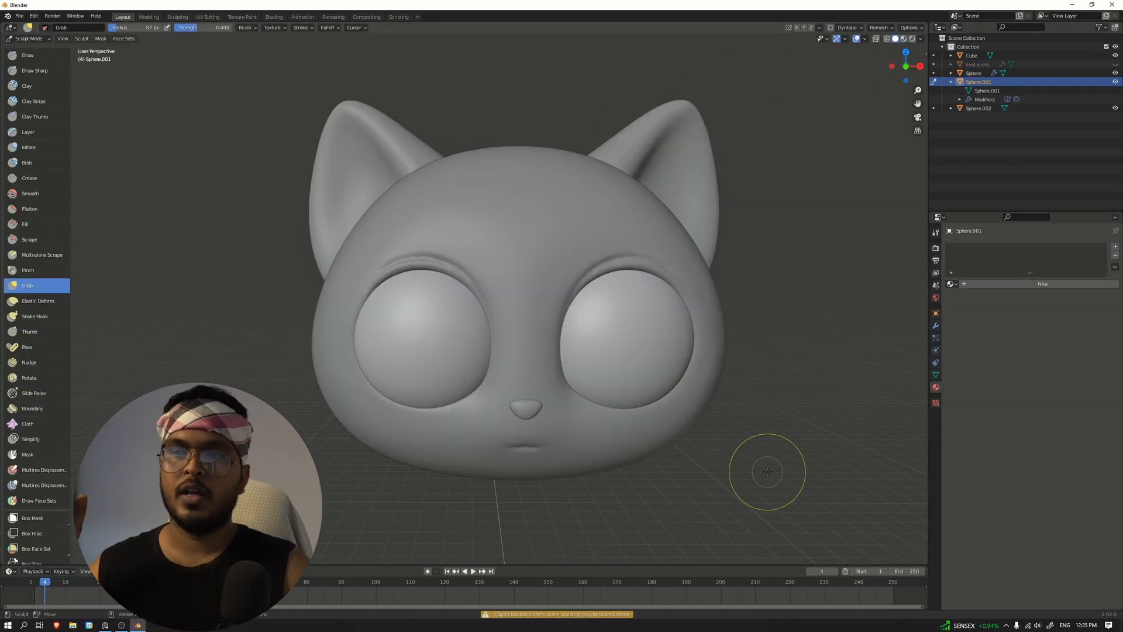
# Set the remesh voxel size for the eyeball mesh in Sculpt Mode
pyautogui.press('r')
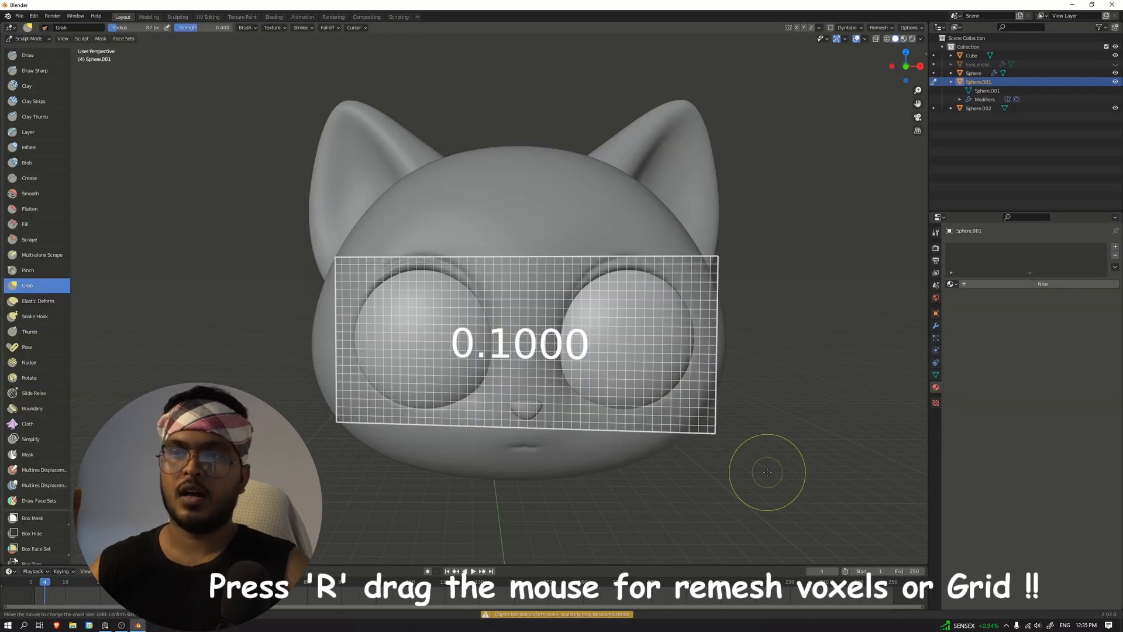
pyautogui.click(839, 452)
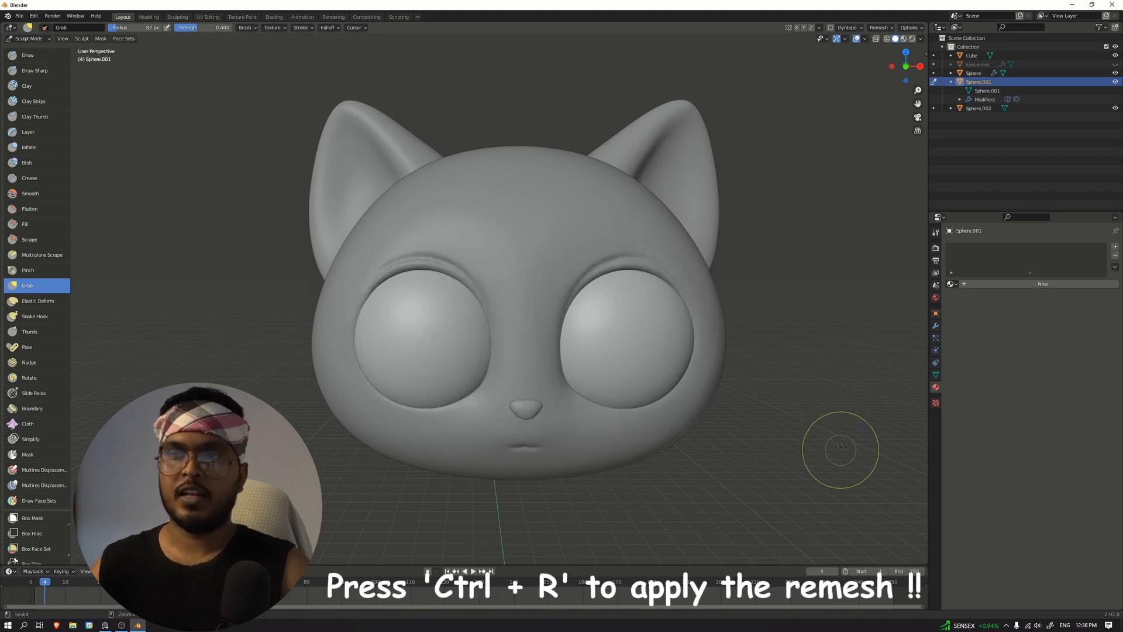
pyautogui.moveTo(851, 444); pyautogui.dragTo(841, 447, button='middle')
# Apply the eyeballs' Mirror modifier, remove their Subdivision modifier, and switch them to Sculpt Mode
pyautogui.click(936, 326)
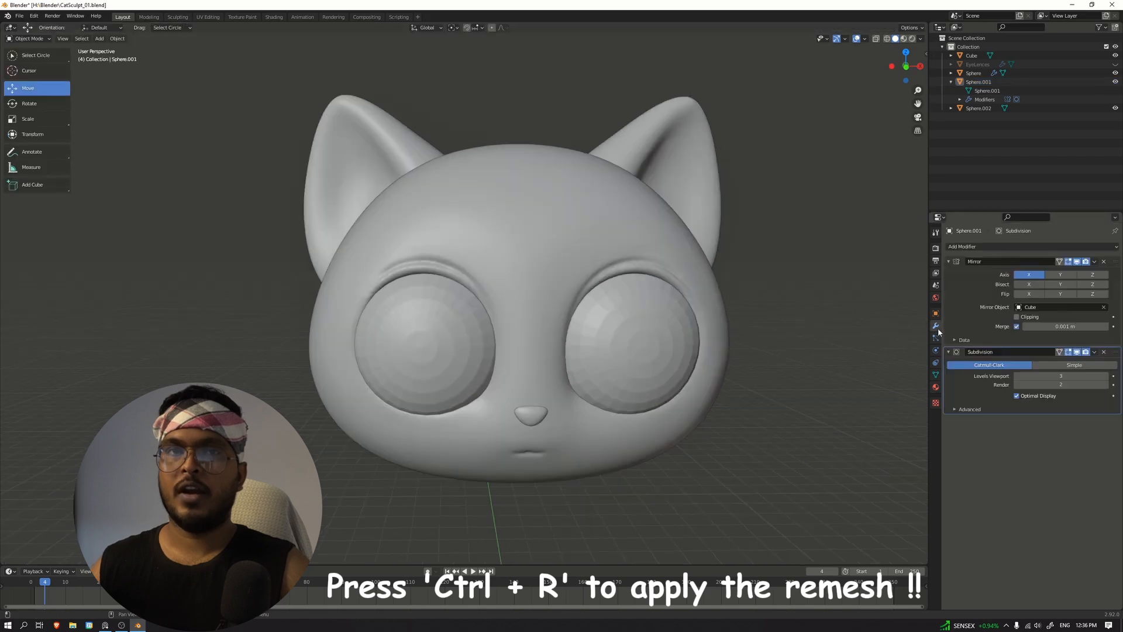
pyautogui.click(1095, 262)
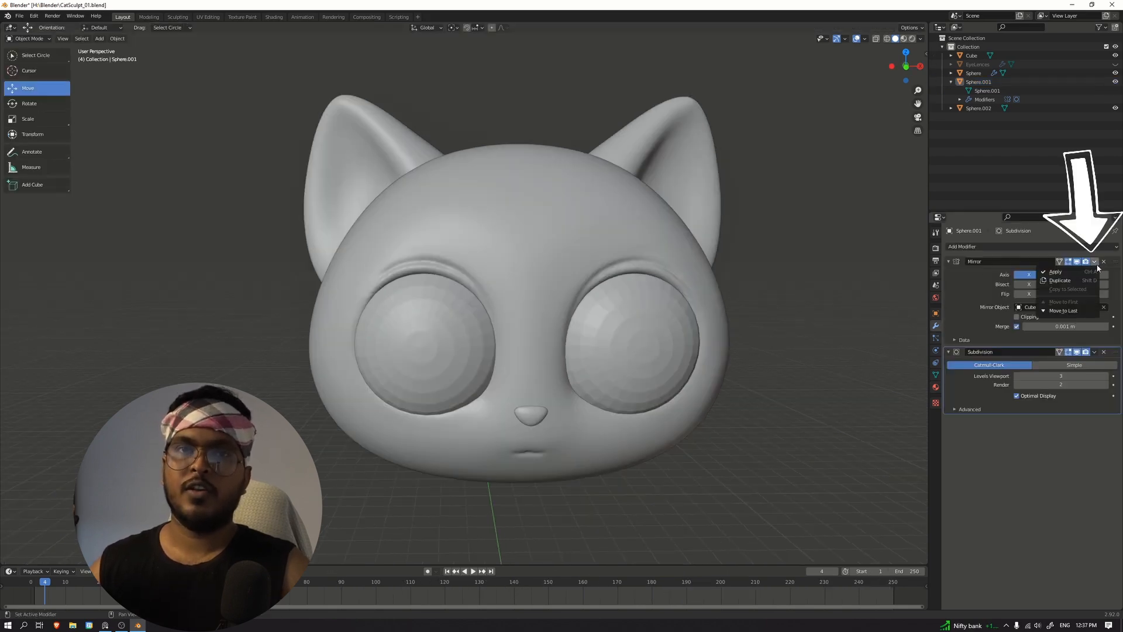
pyautogui.click(1057, 272)
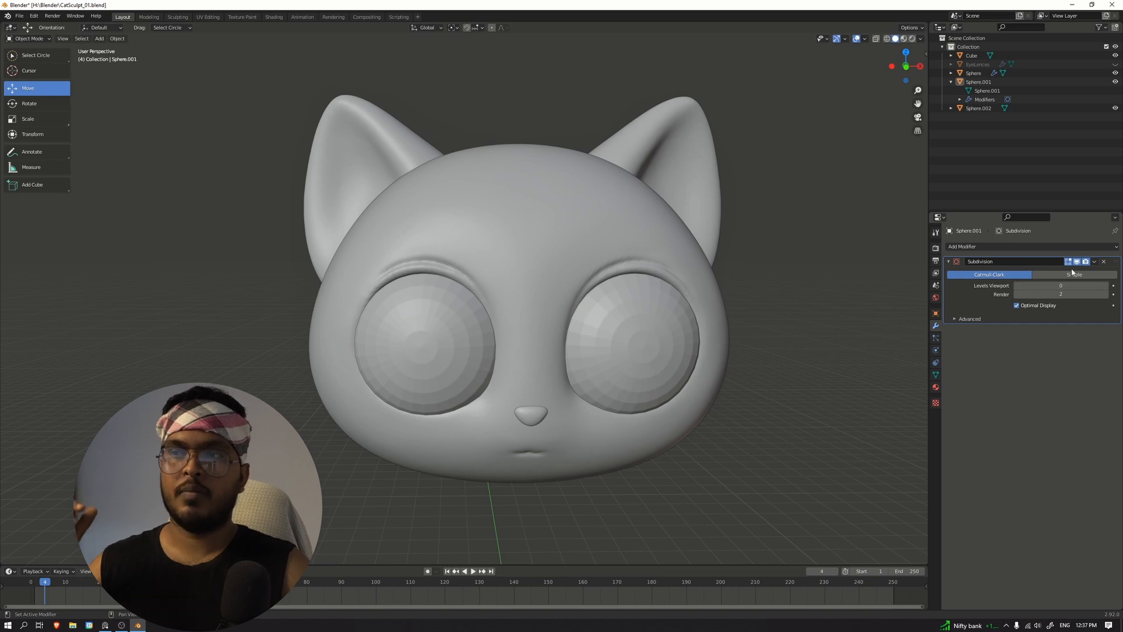
pyautogui.click(1104, 262)
pyautogui.hotkey('ctrl', 'Tab')
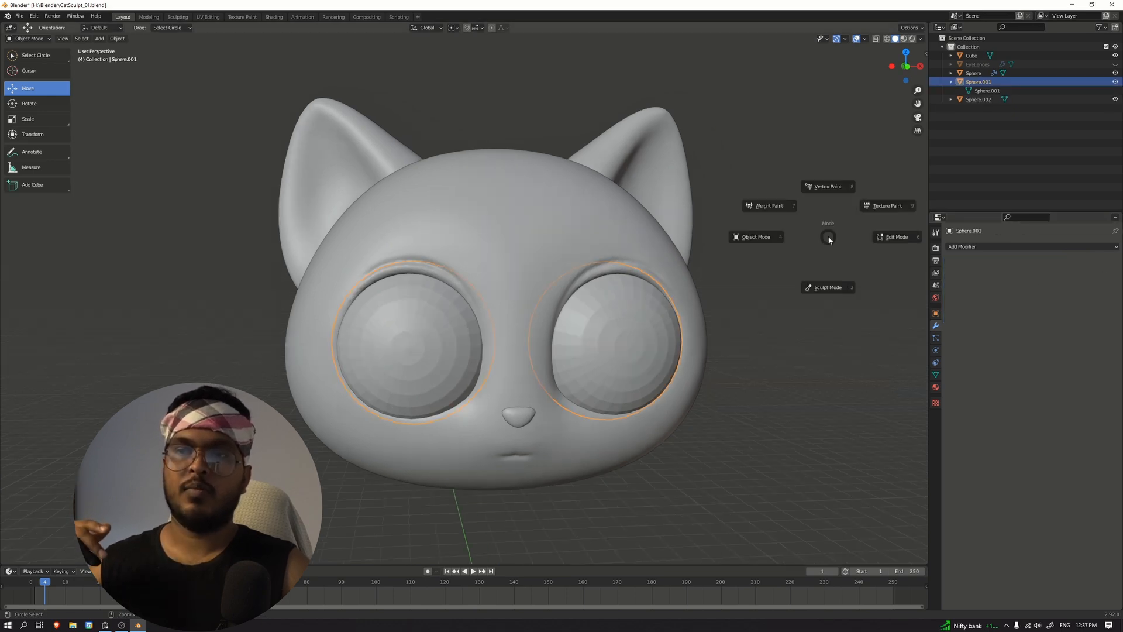
pyautogui.click(831, 289)
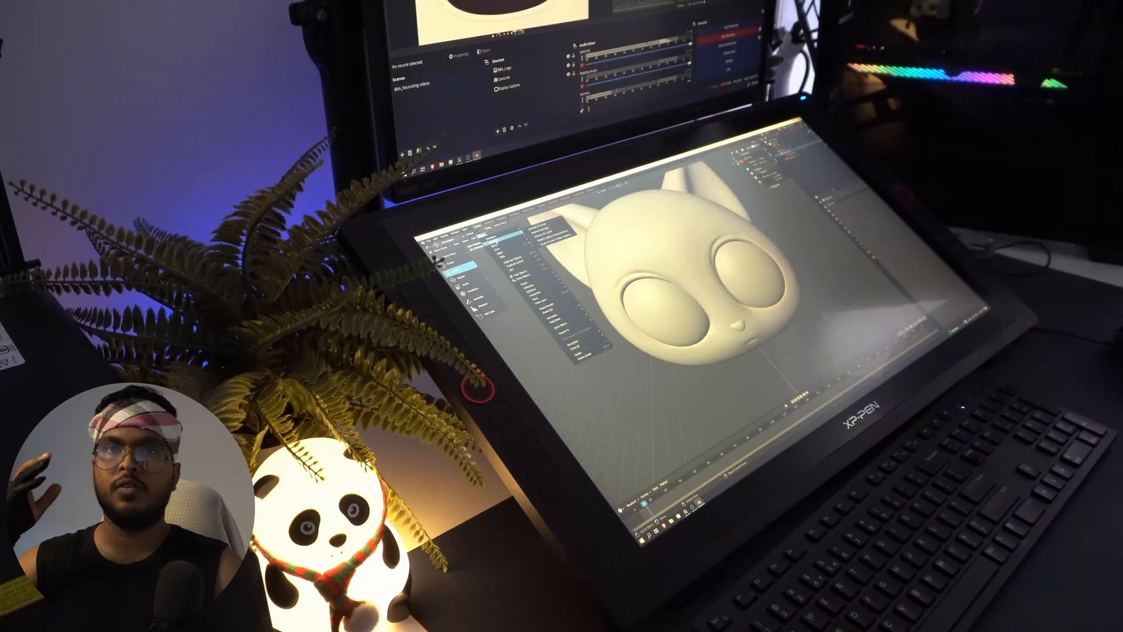
# Apply all transforms to the eyeballs in Object Mode
pyautogui.moveTo(491, 237)
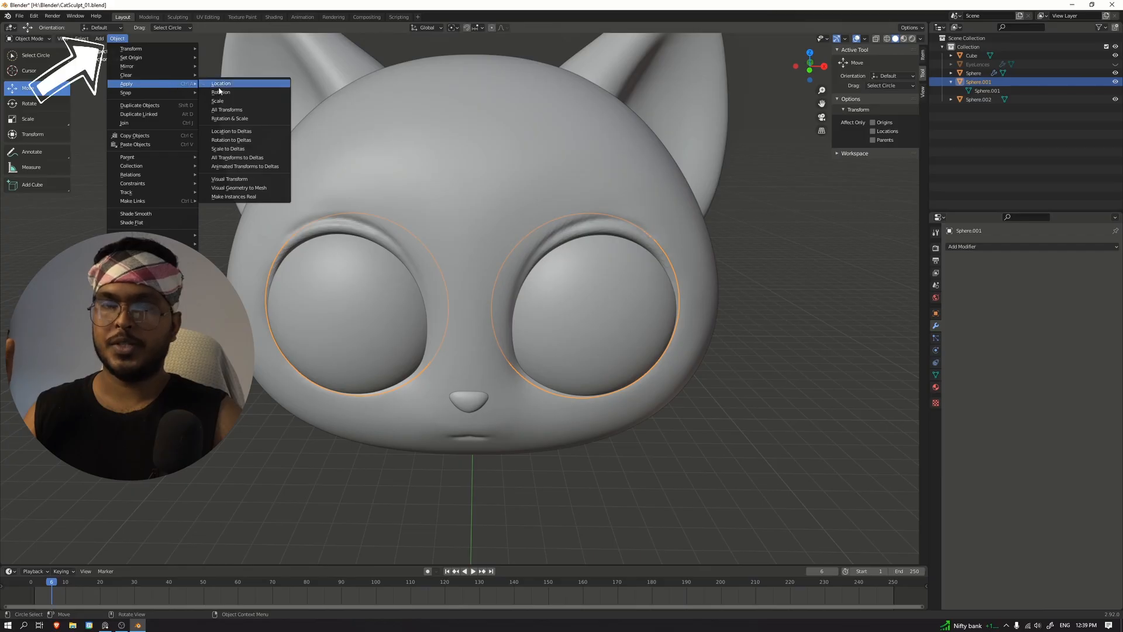
pyautogui.click(229, 109)
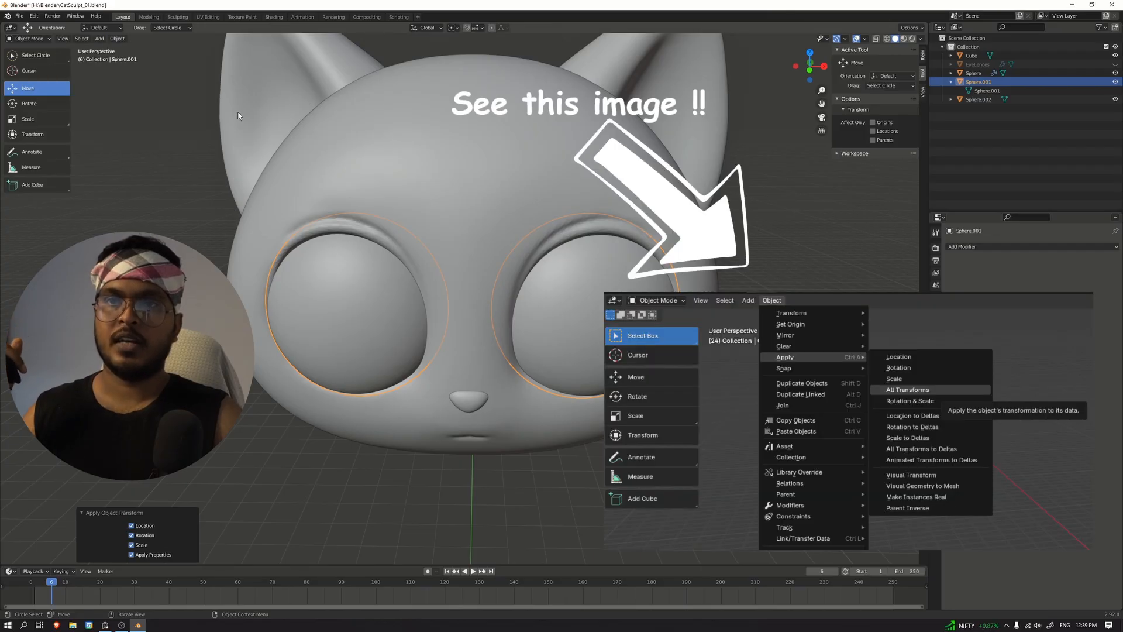
pyautogui.keyDown('alt'); pyautogui.moveTo(440, 257); pyautogui.dragTo(442, 235); pyautogui.keyUp('alt')
pyautogui.keyDown('alt'); pyautogui.moveTo(806, 282); pyautogui.dragTo(807, 290); pyautogui.keyUp('alt')
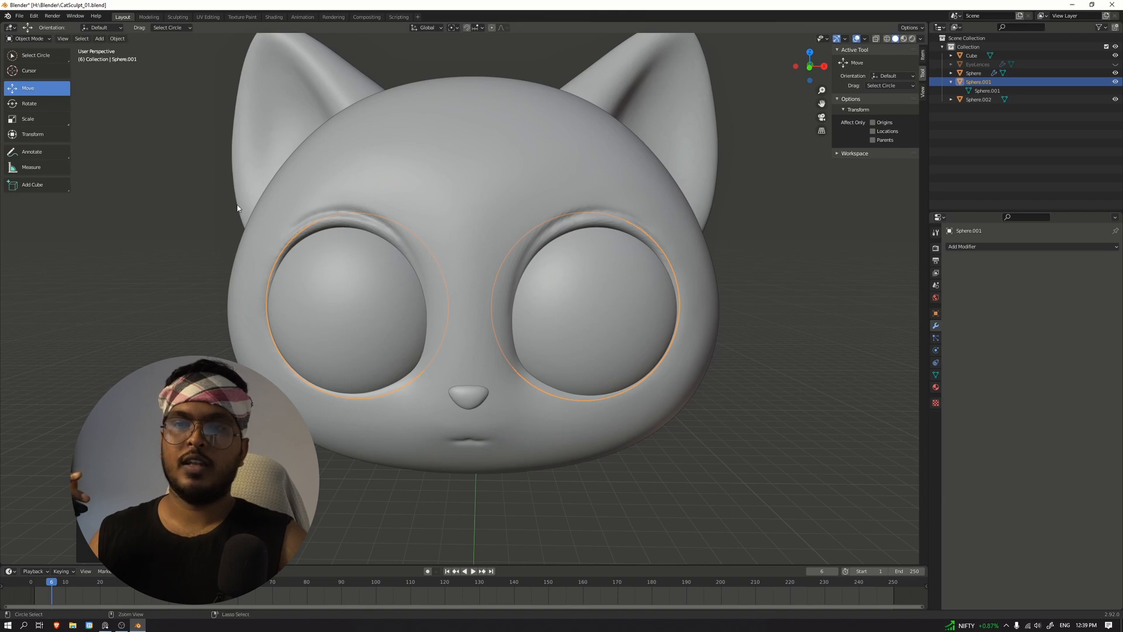
# Paint a mask on the front of both eyeballs in Sculpt Mode with the Mask brush at 38 px radius and hardness 1
pyautogui.hotkey('ctrl', 'Tab')
pyautogui.click(242, 248)
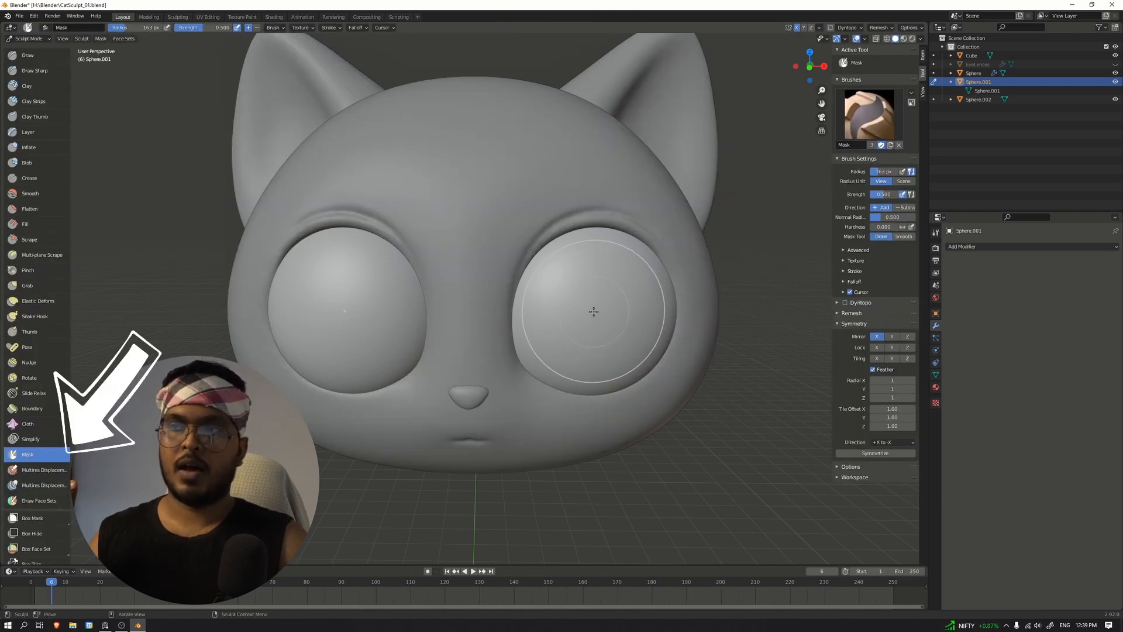
pyautogui.press('[')
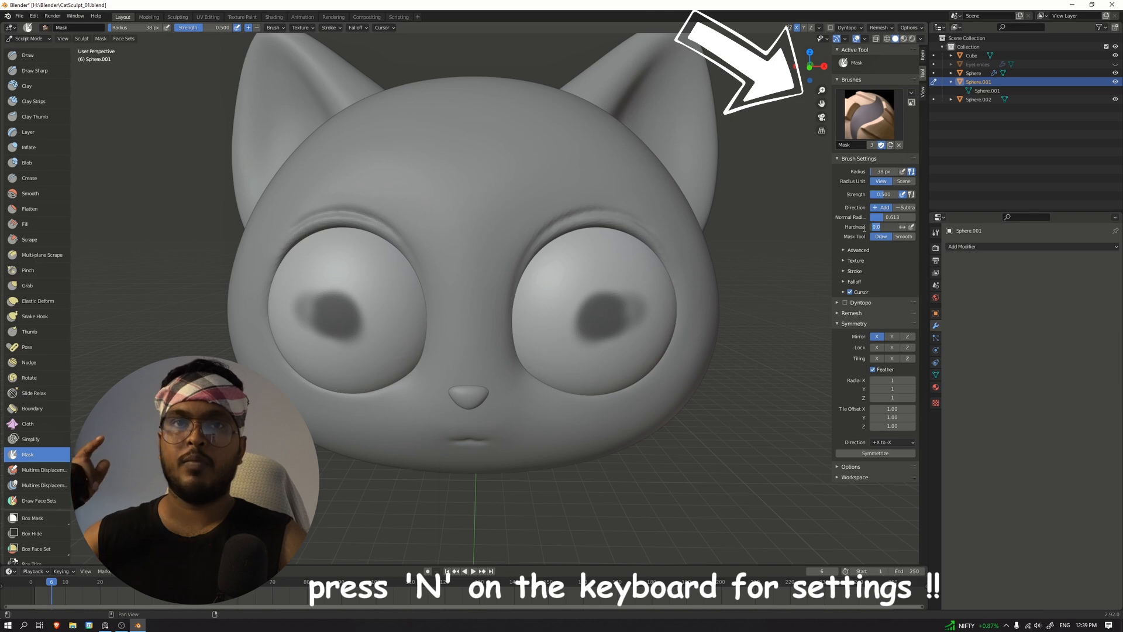
pyautogui.write('1')
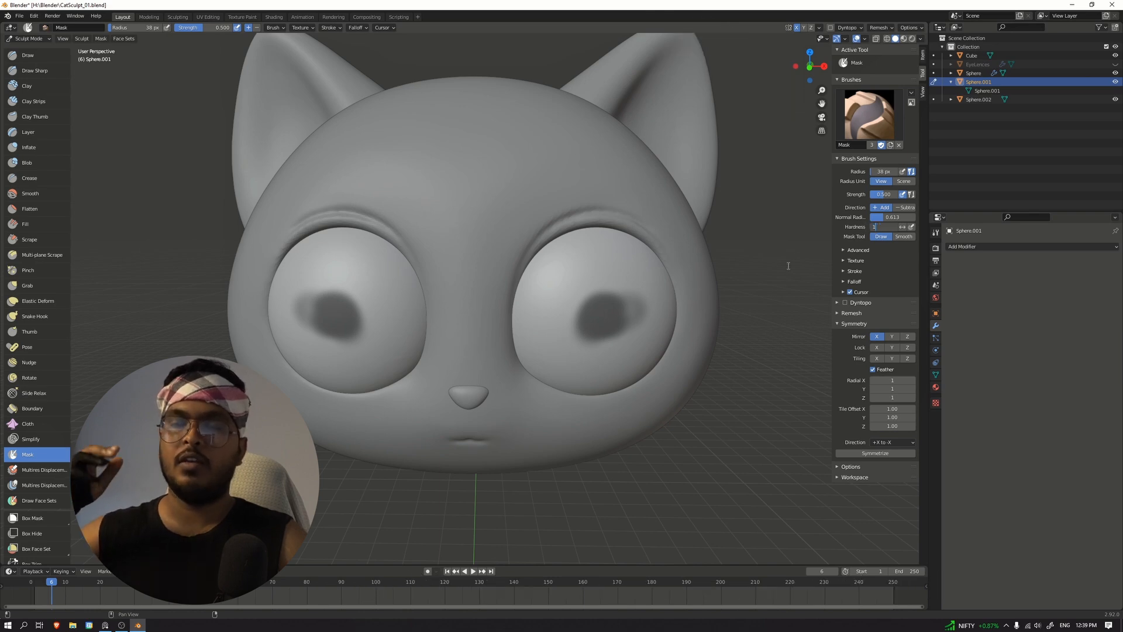
pyautogui.moveTo(598, 315)
pyautogui.mouseDown()
pyautogui.moveTo(603, 327)
pyautogui.moveTo(585, 319)
pyautogui.mouseUp()
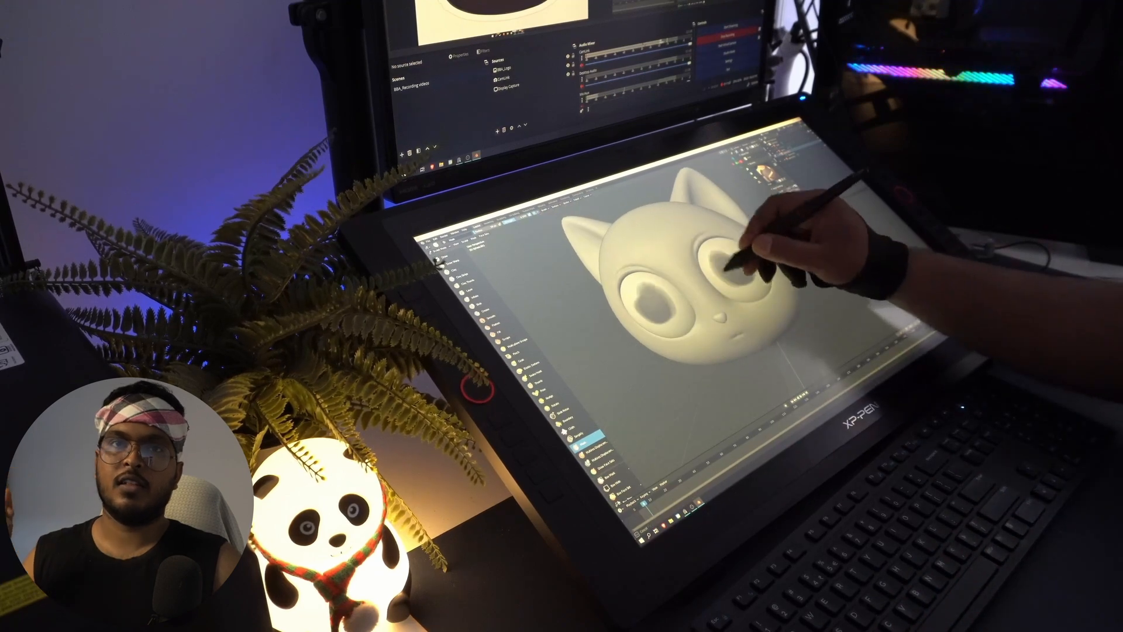
# Finish masking the large front discs of both eyeballs using the isolated view, then invert the mask
pyautogui.press('/')
pyautogui.press('/')
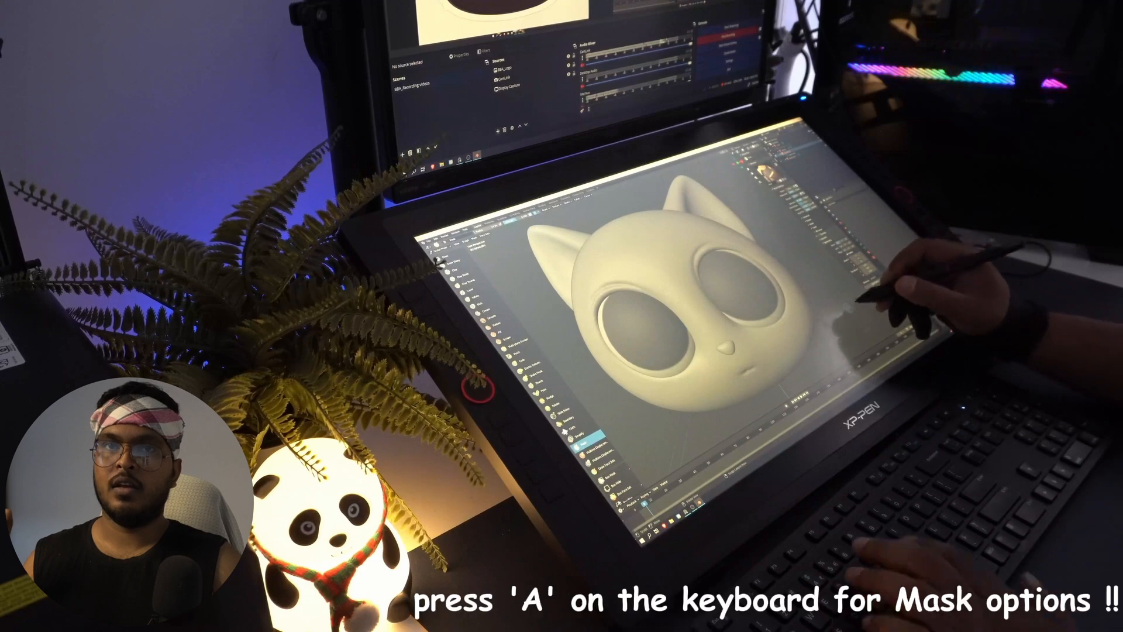
pyautogui.press('i')
pyautogui.press('m')
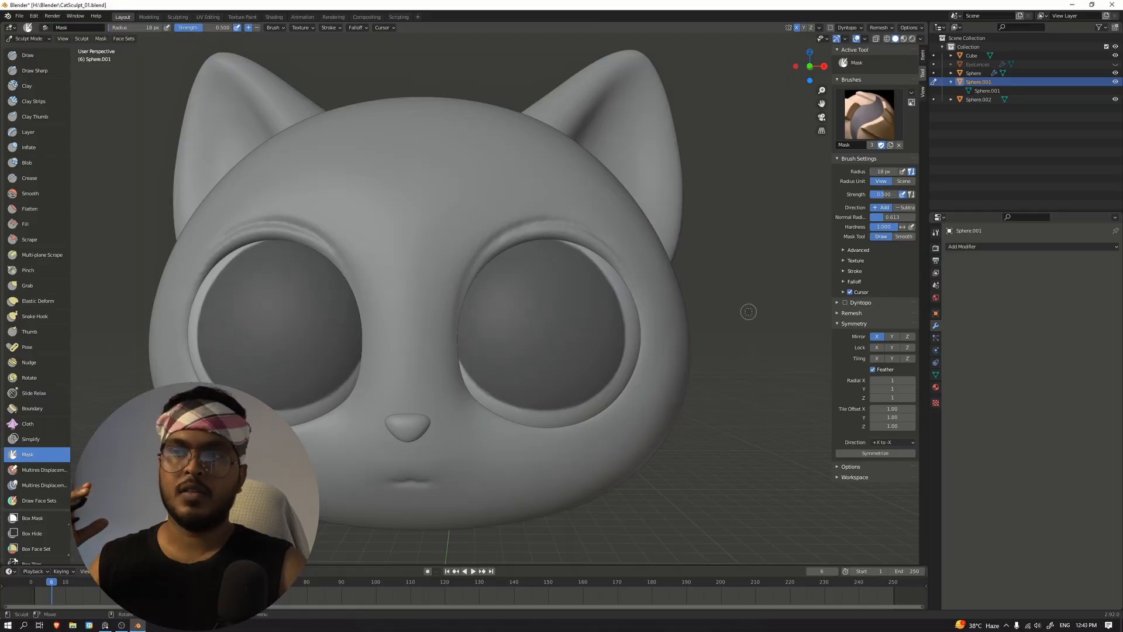
pyautogui.scroll(1, 702, 467)
pyautogui.press('a')
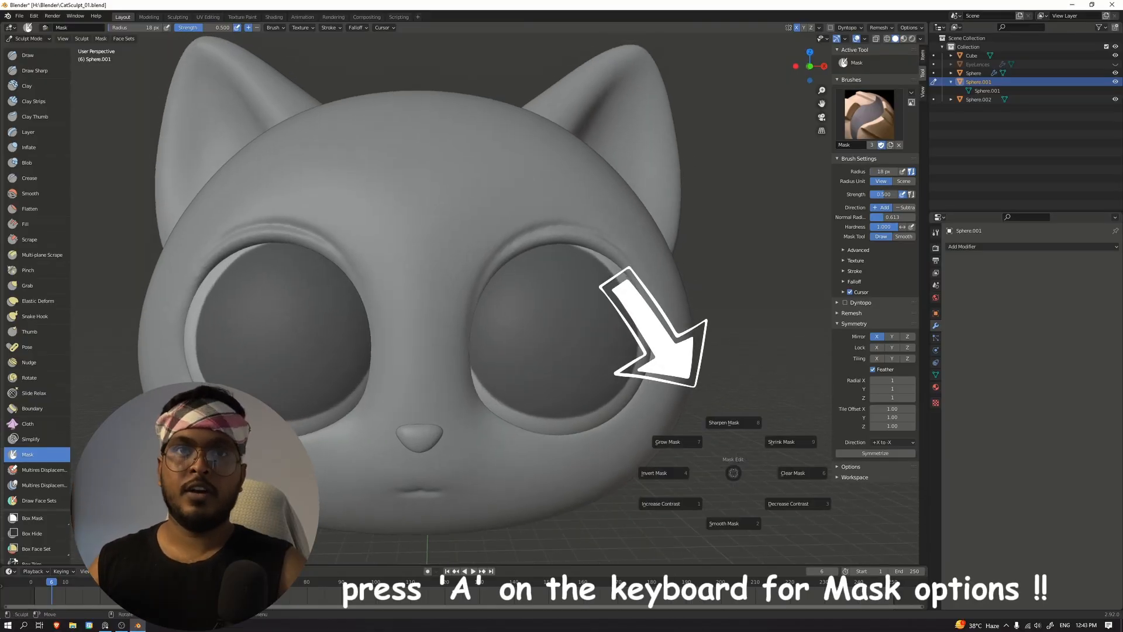
pyautogui.press('6')
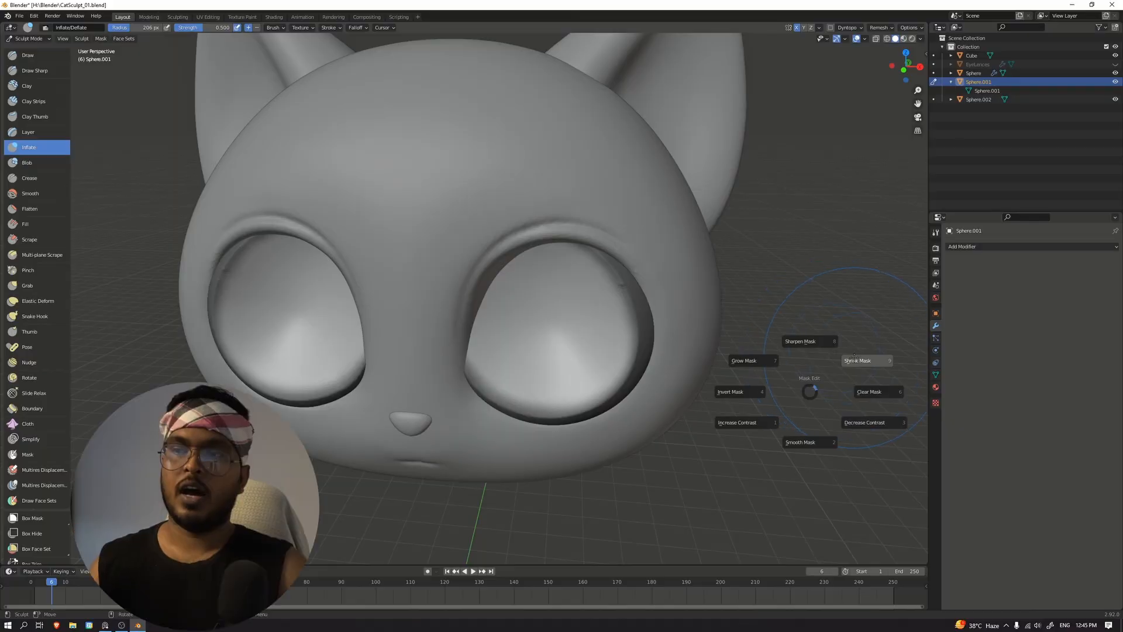
# Grow the mask inward around the hollowed eyeballs several times and sharpen its edge
pyautogui.click(854, 355)
pyautogui.press('a')
pyautogui.click(916, 389)
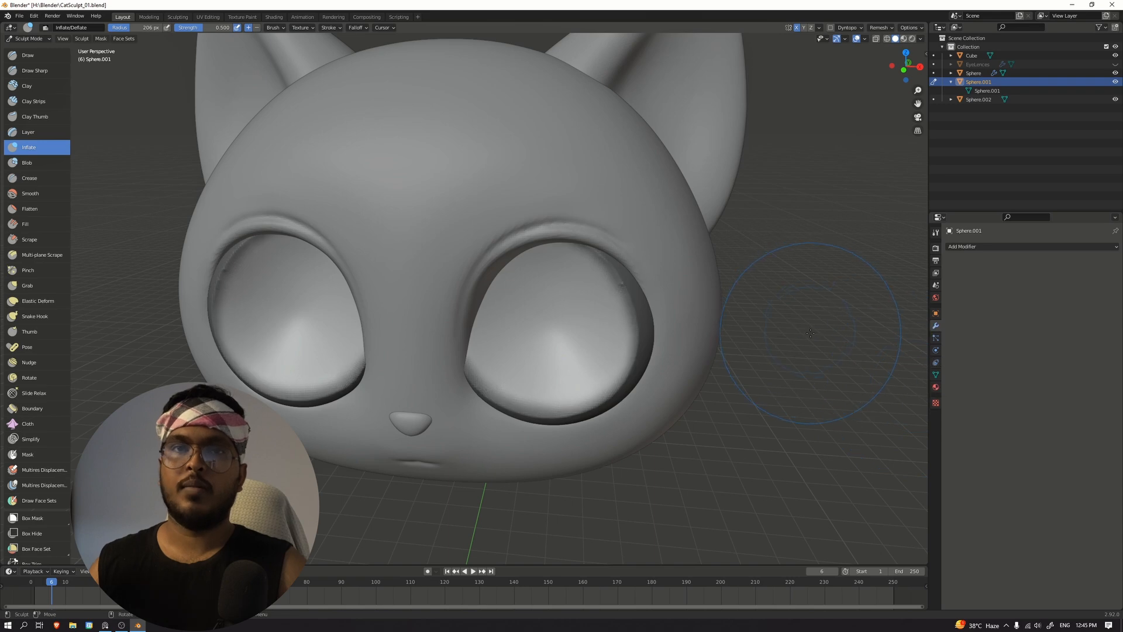
pyautogui.press('a')
pyautogui.click(772, 295)
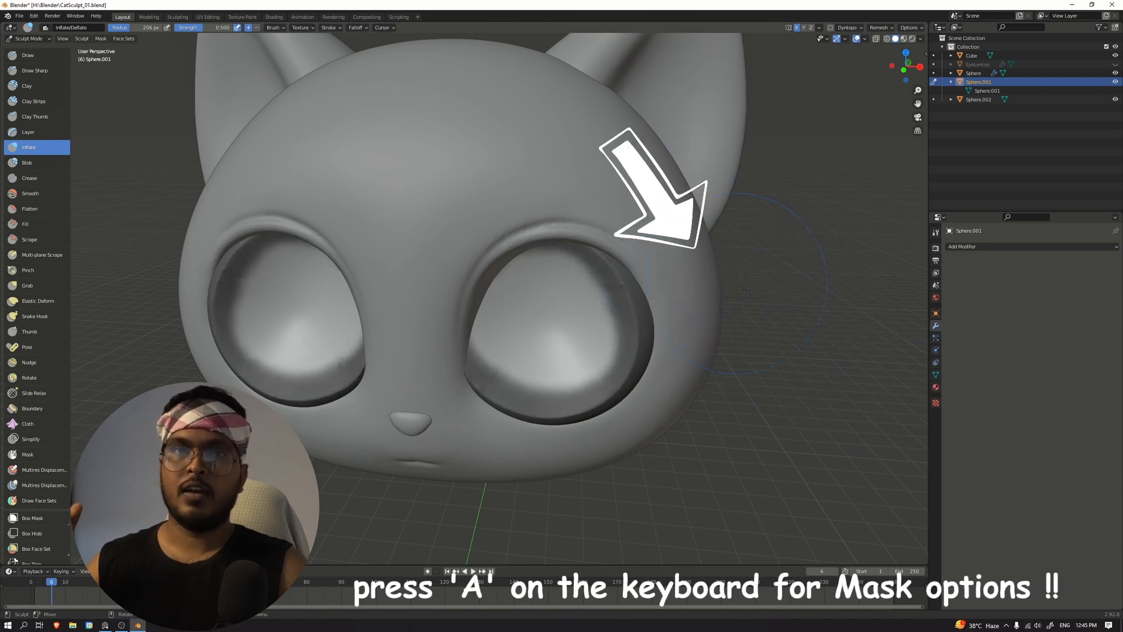
pyautogui.press('a')
pyautogui.click(728, 259)
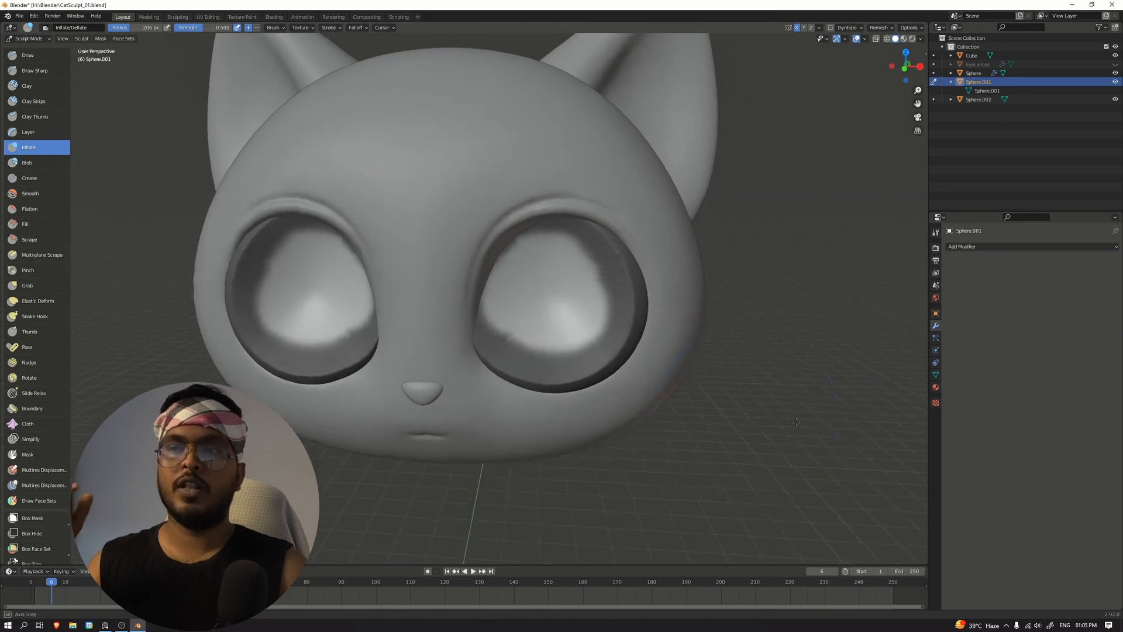
pyautogui.press('a')
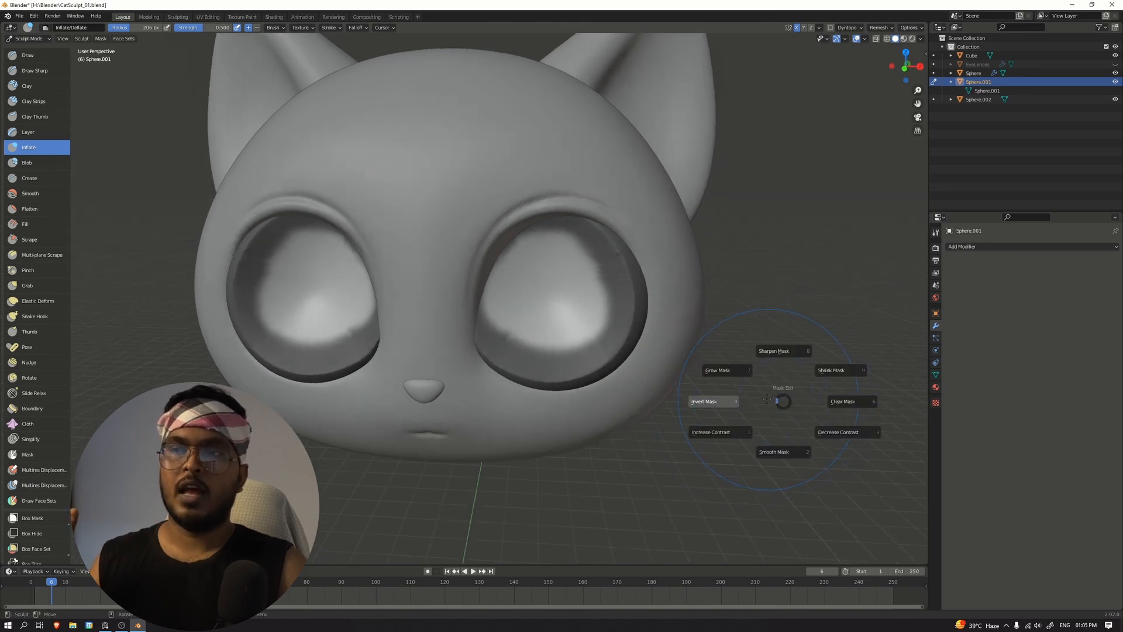
pyautogui.click(774, 351)
# Isolate the eyeballs, mask them with the Mask brush, invert the mask and bring the head back into view
pyautogui.press('/')
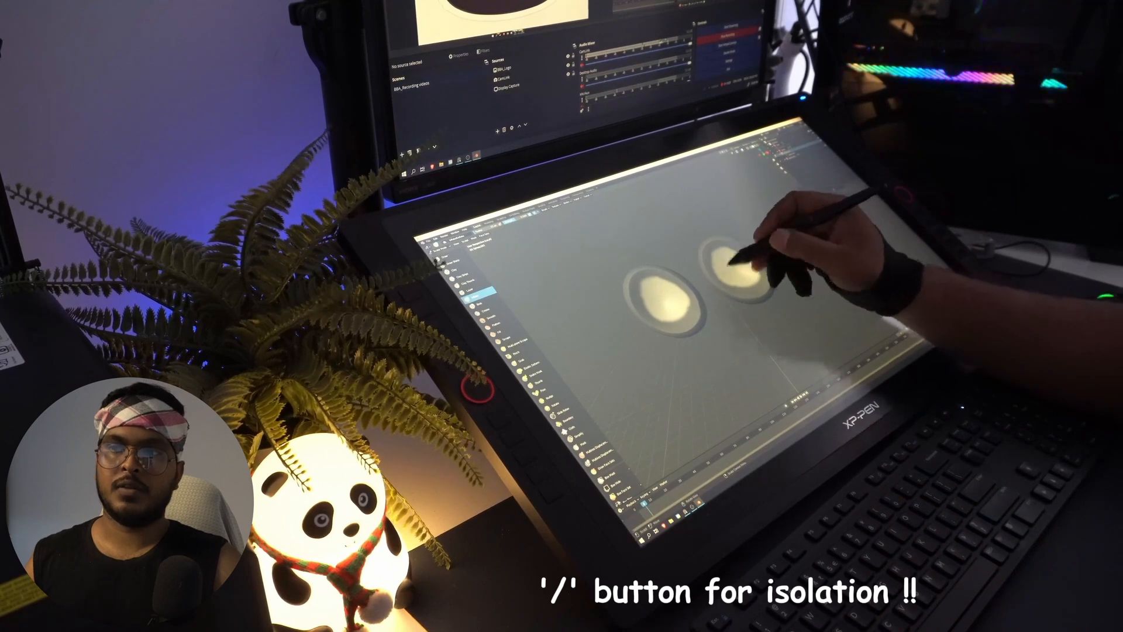
pyautogui.click(599, 457)
pyautogui.press('m')
pyautogui.moveTo(722, 263)
pyautogui.mouseDown()
pyautogui.moveTo(758, 261)
pyautogui.moveTo(746, 266)
pyautogui.mouseUp()
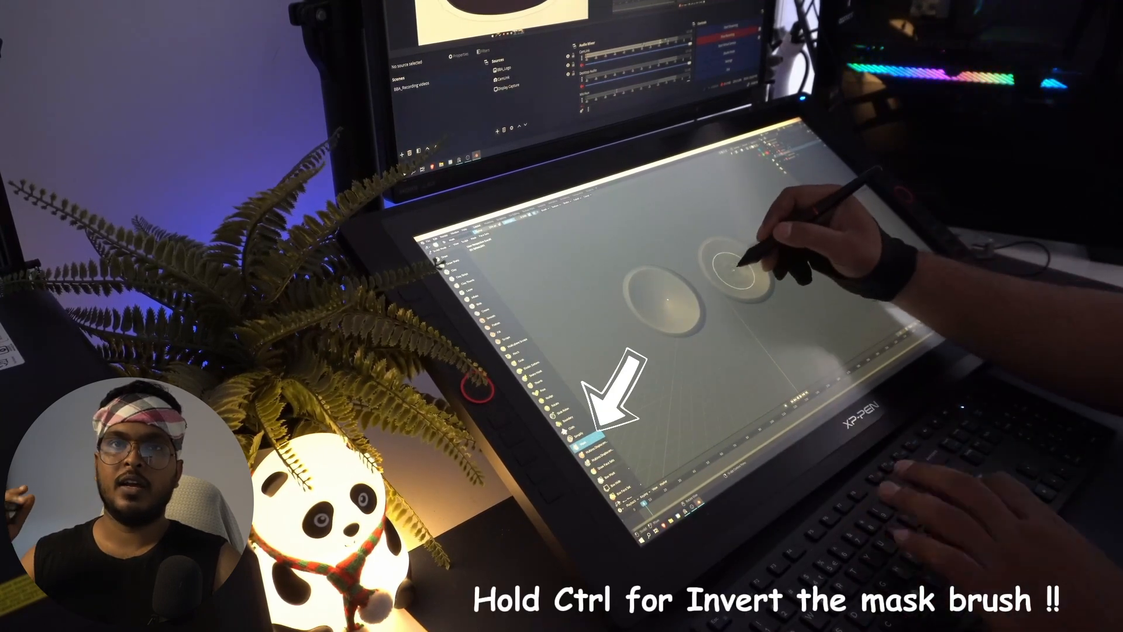
pyautogui.hotkey('ctrl', 'i')
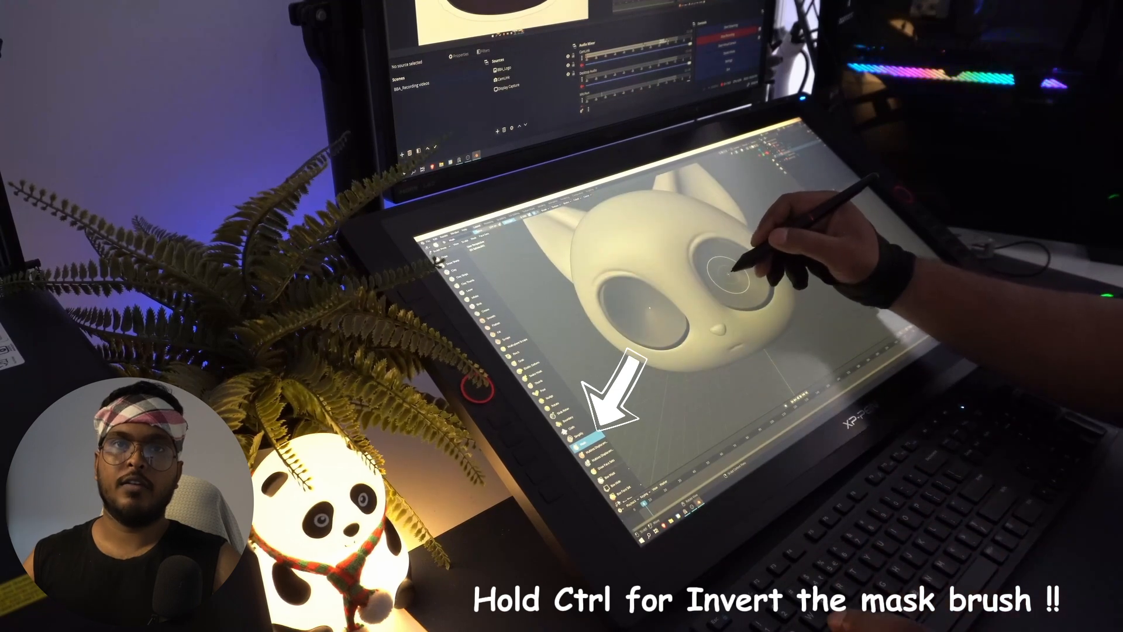
# Erase a round patch of the mask at the centre of each eyeball with the inverted Mask brush
pyautogui.keyDown('ctrl'); pyautogui.moveTo(731, 271); pyautogui.dragTo(731, 272); pyautogui.keyUp('ctrl')
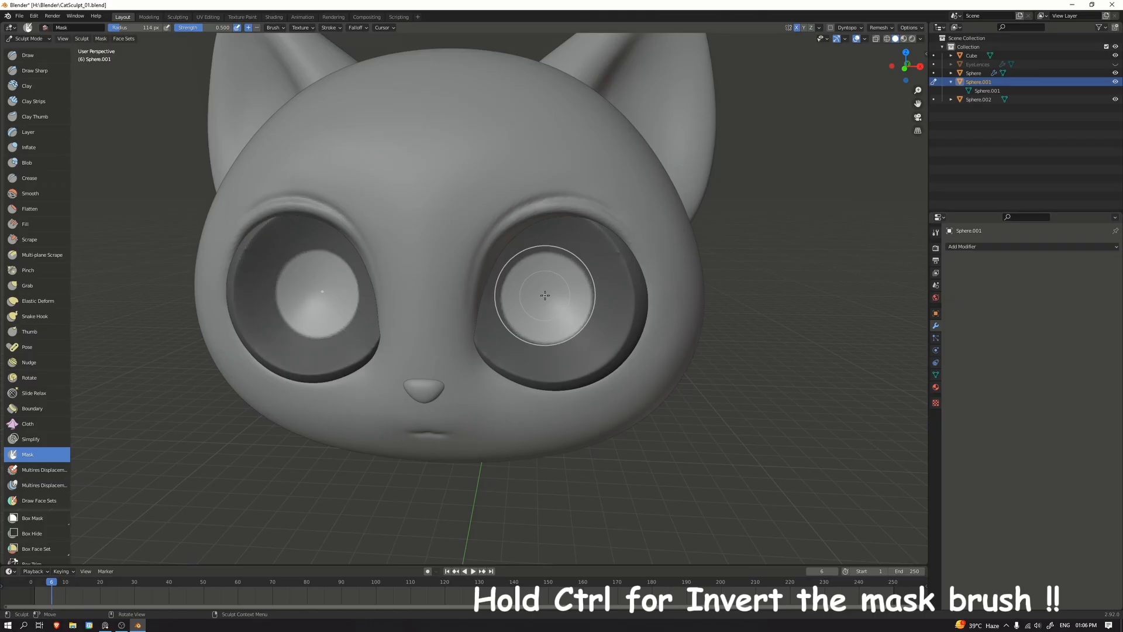
pyautogui.keyDown('ctrl'); pyautogui.moveTo(545, 299); pyautogui.dragTo(549, 297); pyautogui.keyUp('ctrl')
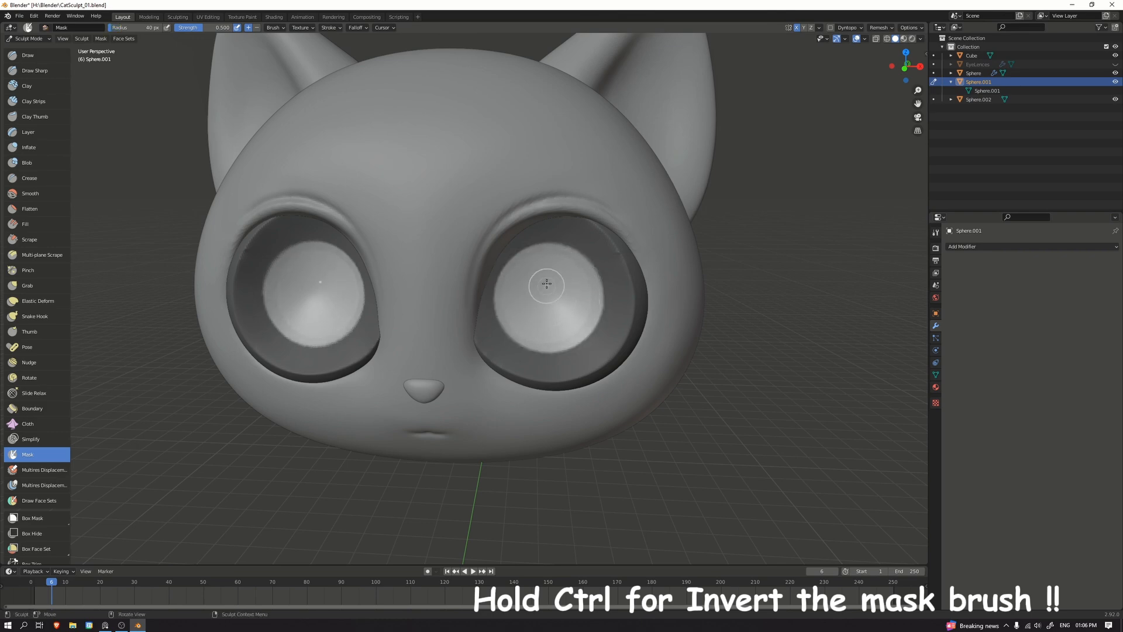
pyautogui.moveTo(546, 315); pyautogui.dragTo(535, 309, button='middle')
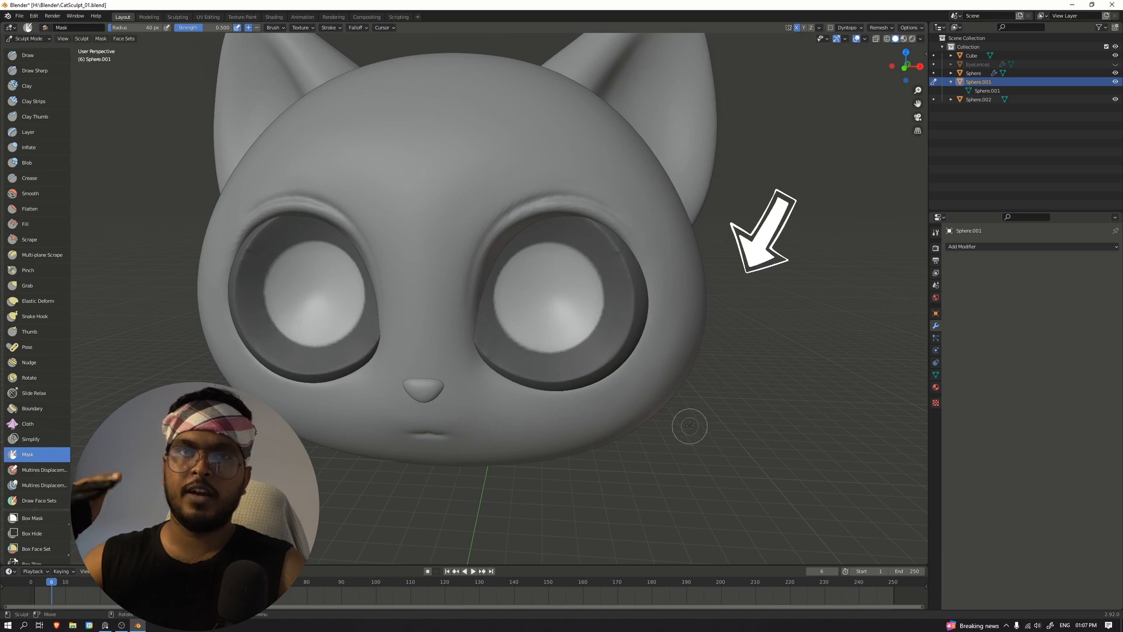
# Build up the unmasked centres of both eyeballs into rounded pupils with the Inflate brush and smooth their surface
pyautogui.moveTo(690, 426); pyautogui.dragTo(657, 420, button='middle')
pyautogui.click(28, 86)
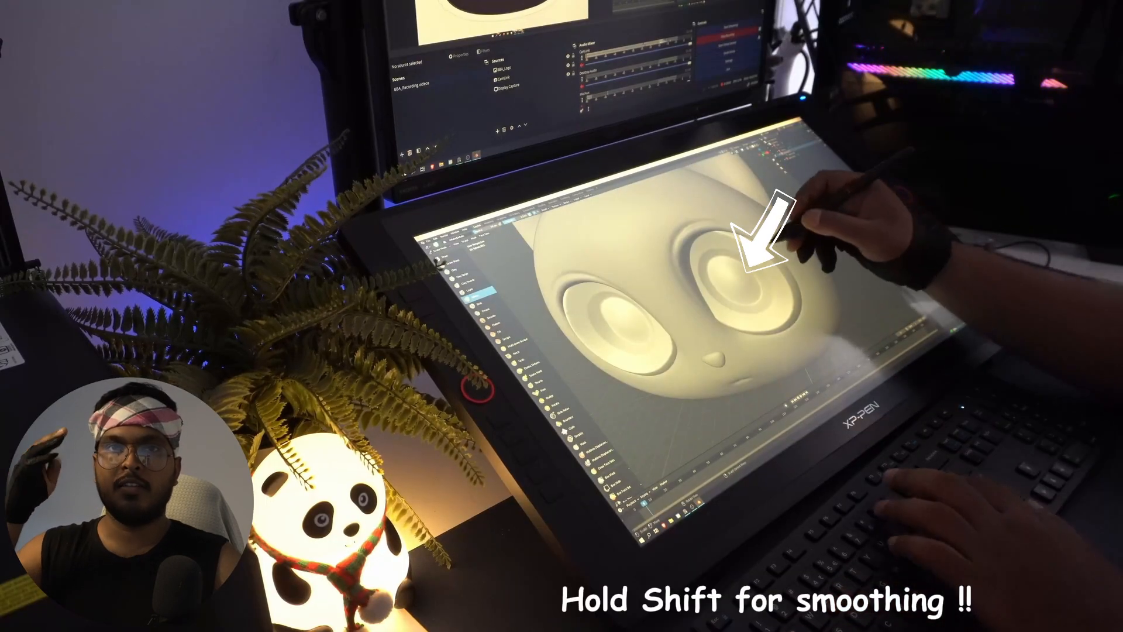
pyautogui.moveTo(727, 226)
pyautogui.keyDown('shift'); pyautogui.mouseDown()
pyautogui.moveTo(792, 311)
pyautogui.moveTo(763, 311)
pyautogui.moveTo(735, 246)
pyautogui.moveTo(715, 258)
pyautogui.moveTo(722, 271)
pyautogui.moveTo(754, 268)
pyautogui.mouseUp(); pyautogui.keyUp('shift')
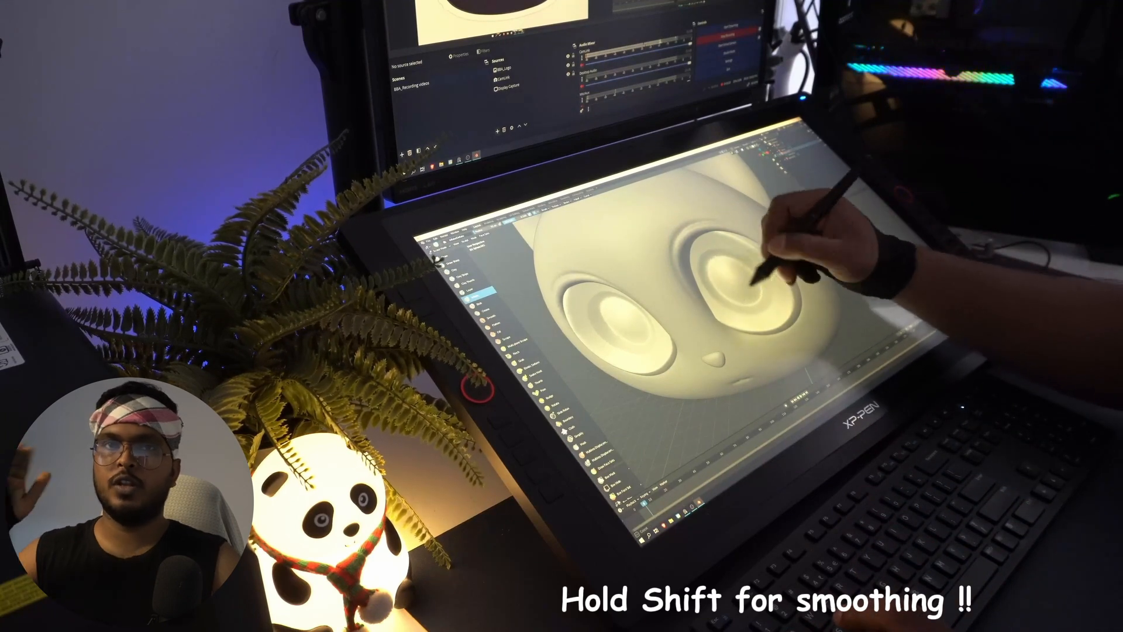
pyautogui.moveTo(754, 268); pyautogui.dragTo(788, 260, button='middle')
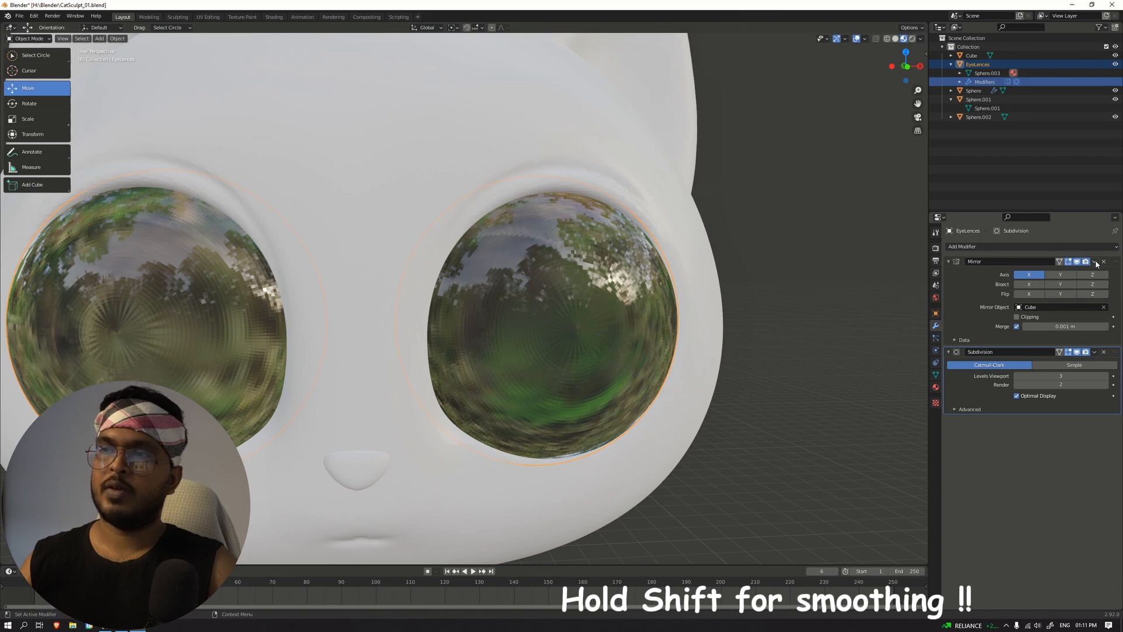
# Apply the Mirror modifier on EyeLences, raise its viewport subdivision level to 5 and apply the Subdivision modifier
pyautogui.click(1096, 263)
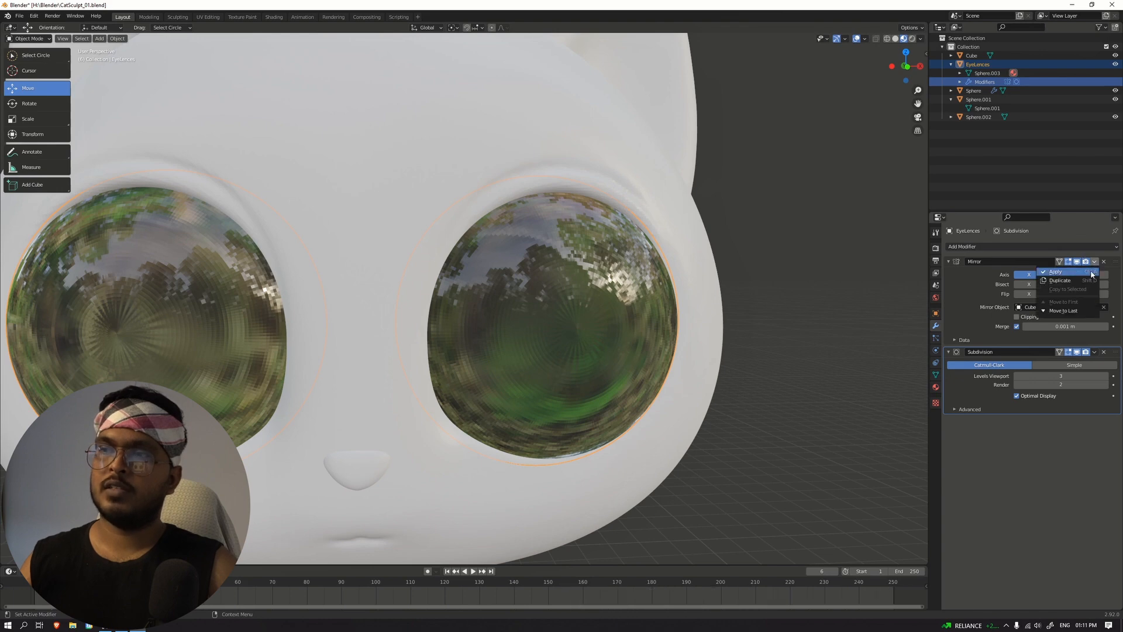
pyautogui.click(1059, 272)
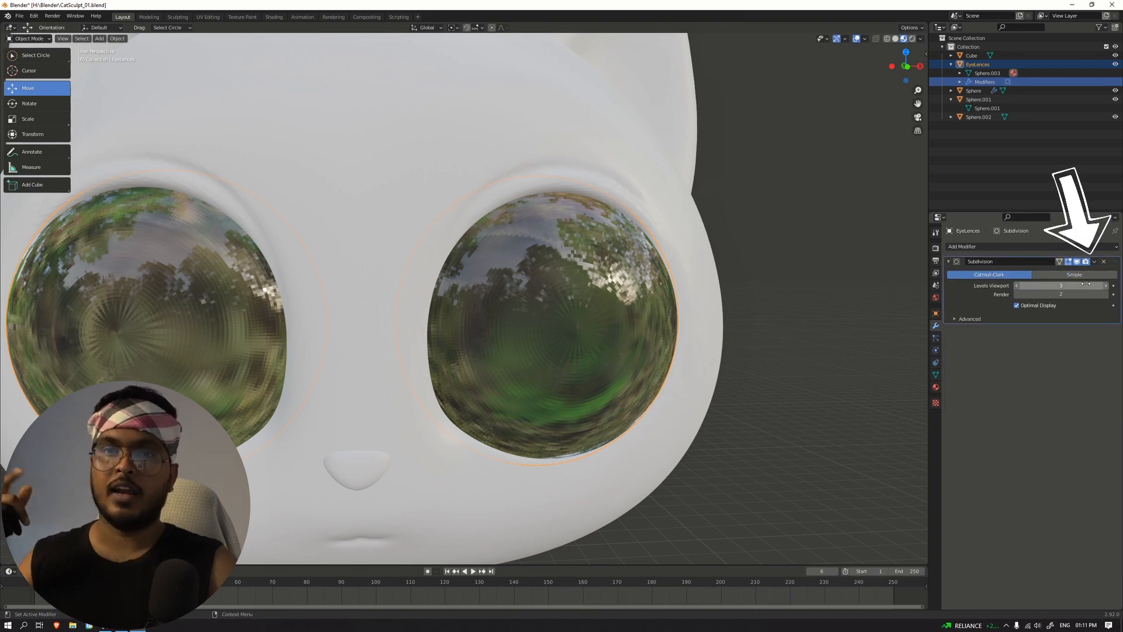
pyautogui.click(1105, 286)
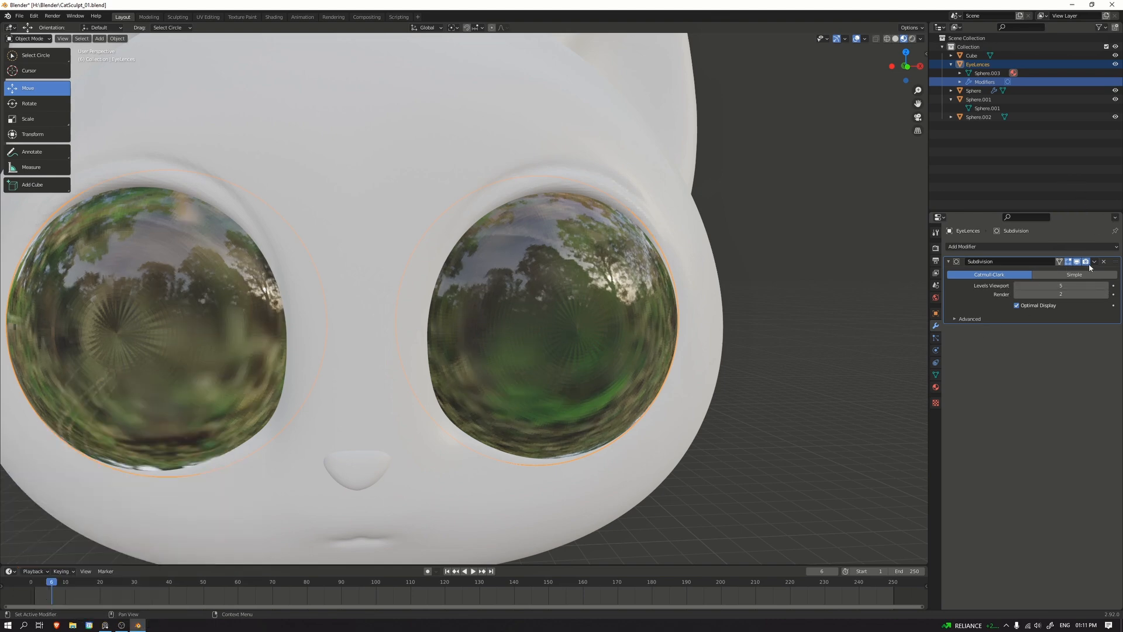
pyautogui.click(1095, 262)
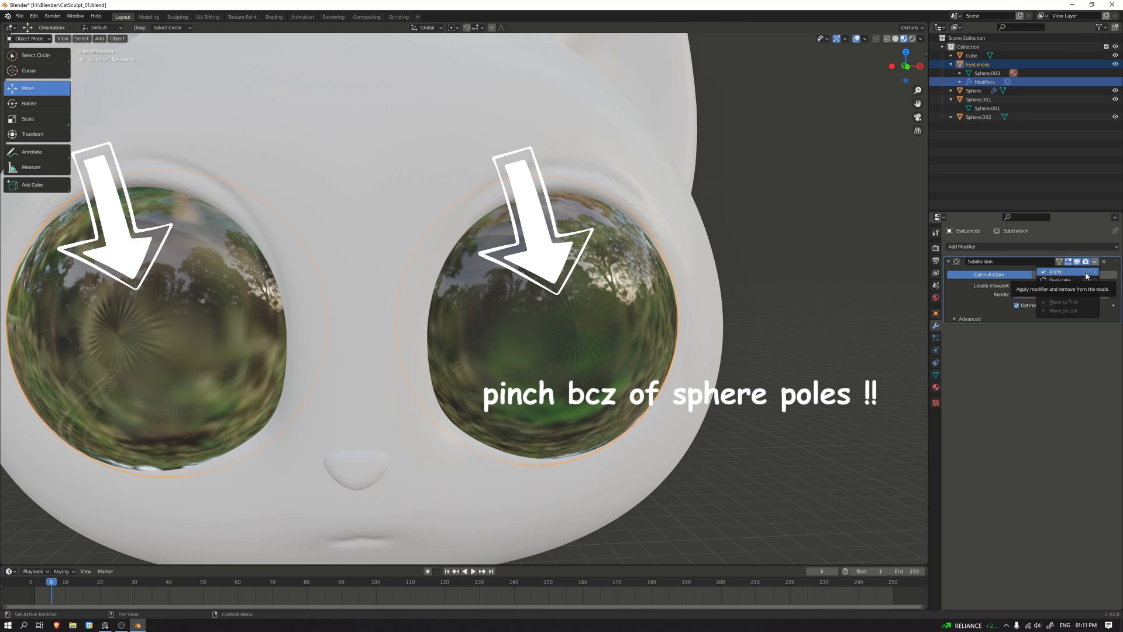
pyautogui.hotkey('ctrl', 'a')
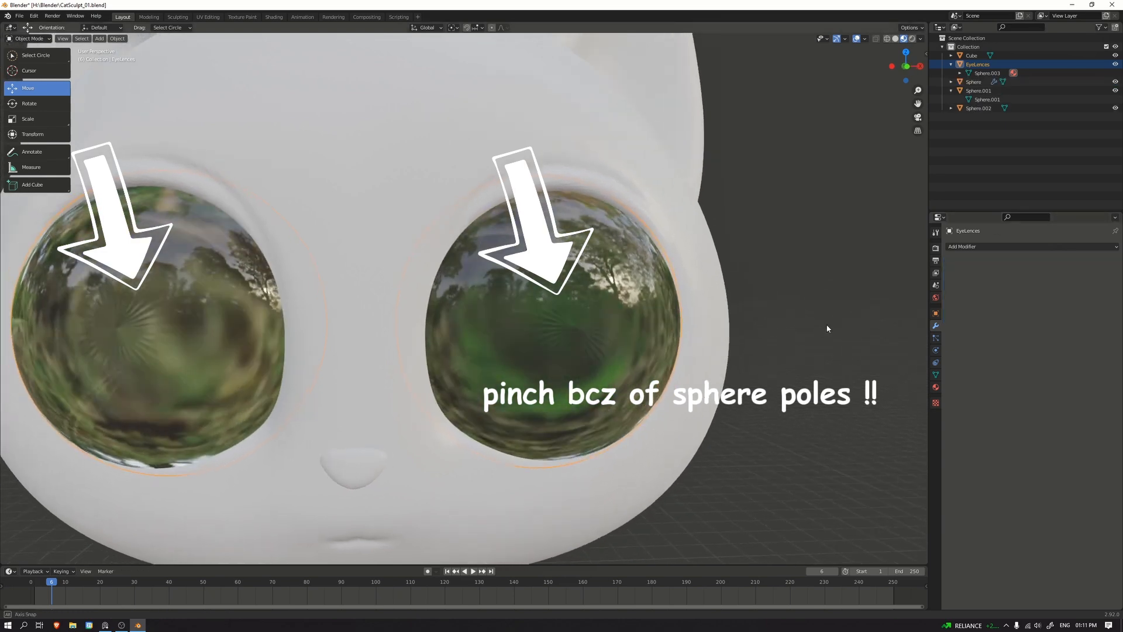
pyautogui.moveTo(829, 328); pyautogui.dragTo(829, 328, button='middle')
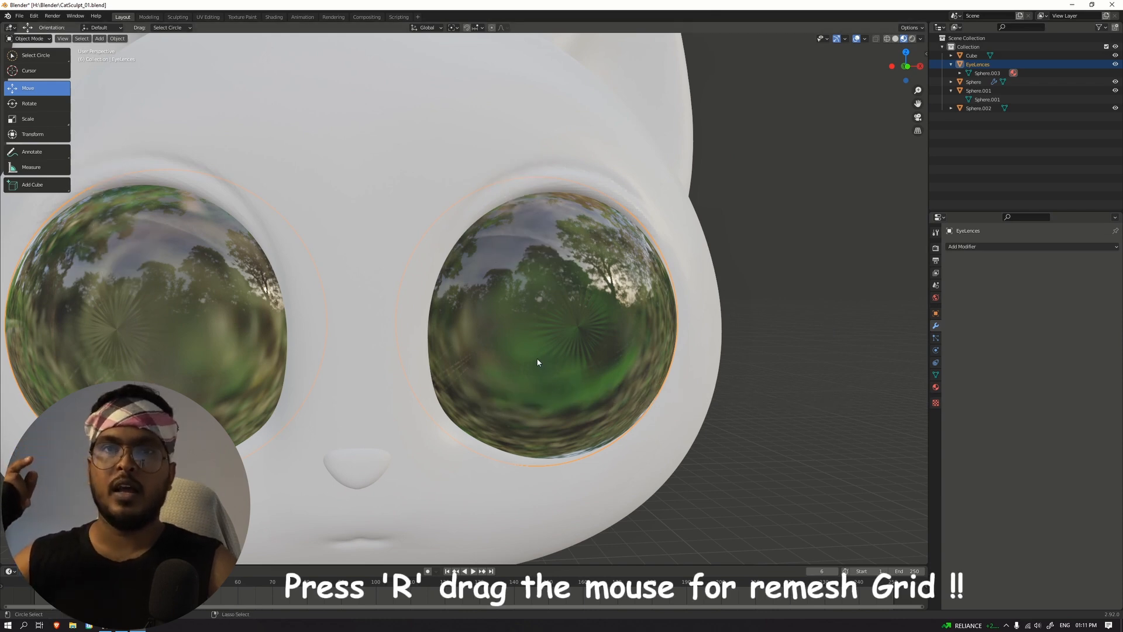
# Voxel-remesh the eye lenses in Sculpt Mode with a voxel size of 0.0120
pyautogui.hotkey('ctrl', 'Tab')
pyautogui.click(532, 408)
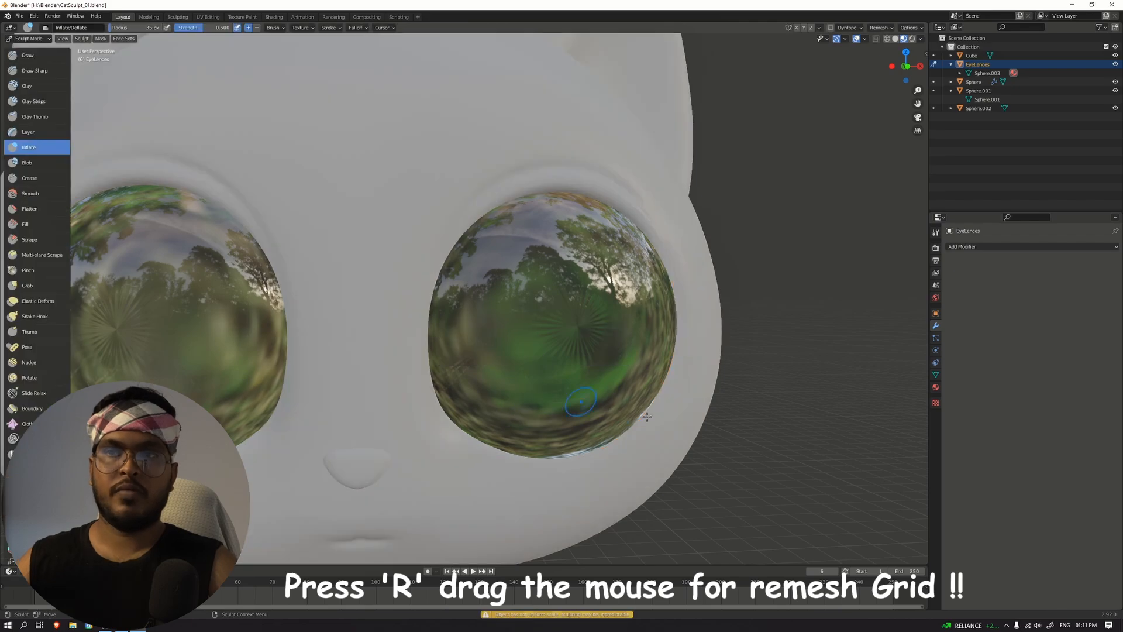
pyautogui.press('r')
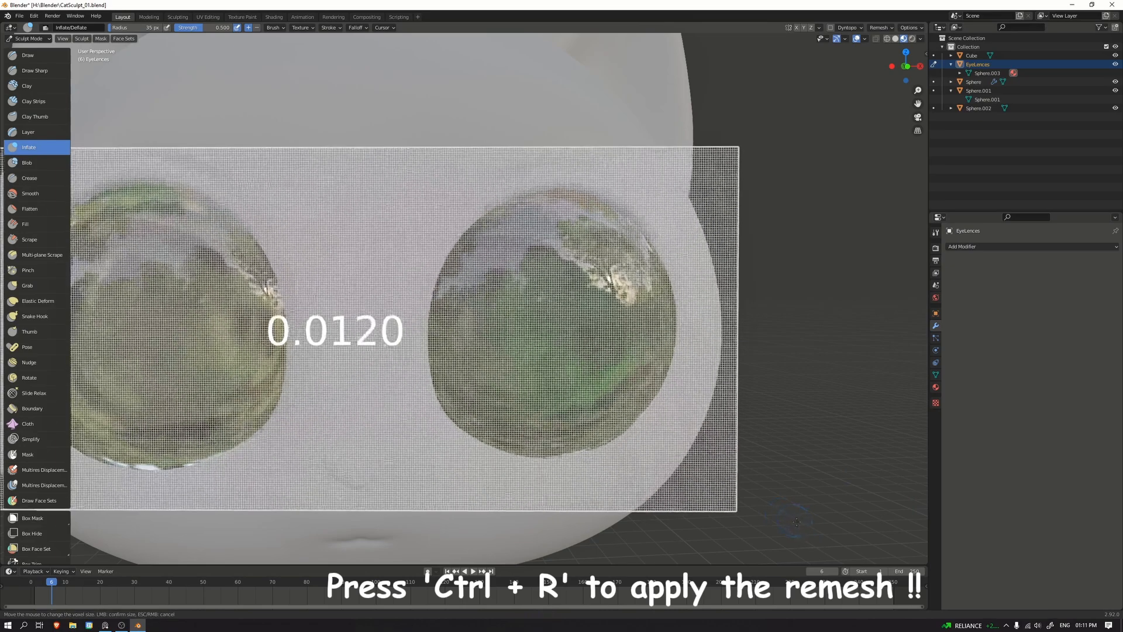
pyautogui.click(523, 346)
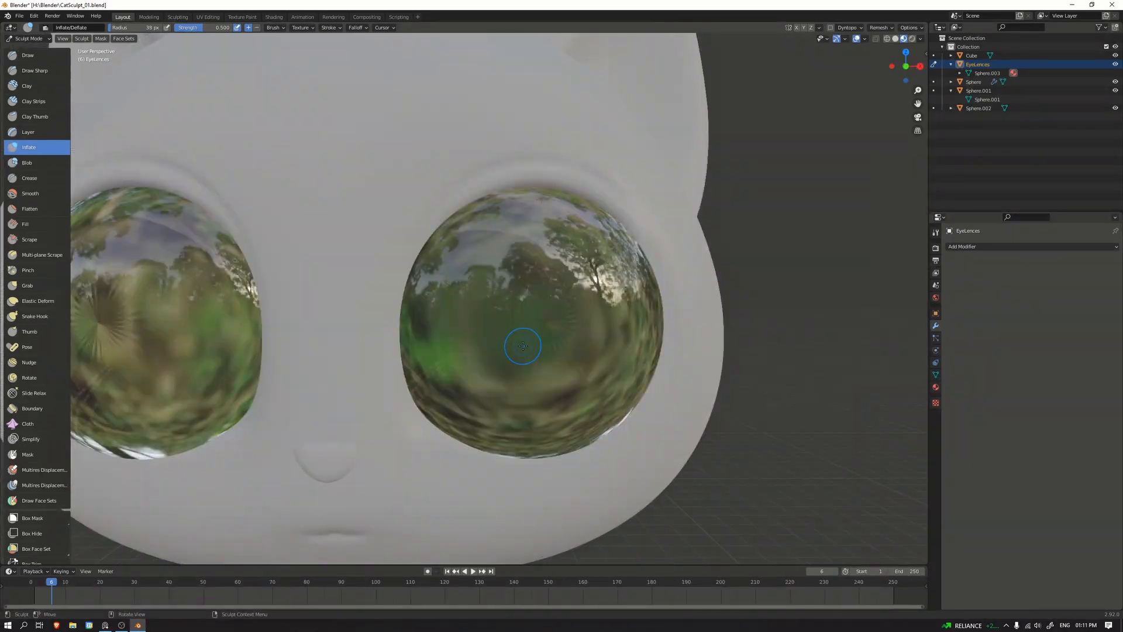
# Enlarge the brush beyond the size of an eye lens and smooth out the pinched poles on the lenses
pyautogui.press('f')
pyautogui.click(538, 336)
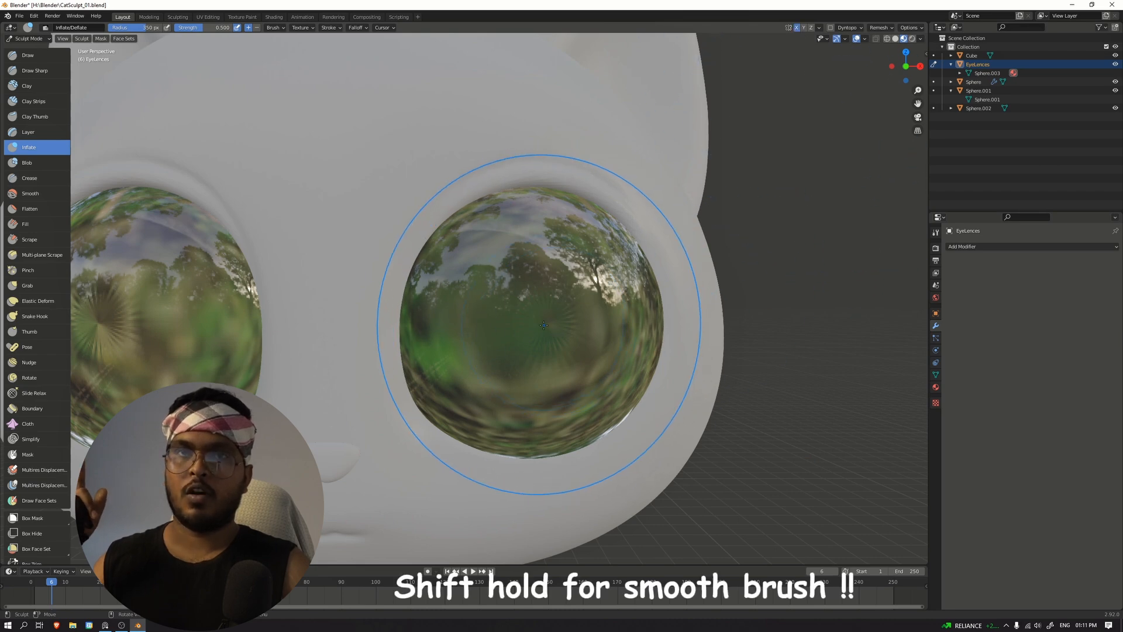
pyautogui.keyDown('shift'); pyautogui.moveTo(539, 325); pyautogui.dragTo(562, 337); pyautogui.keyUp('shift')
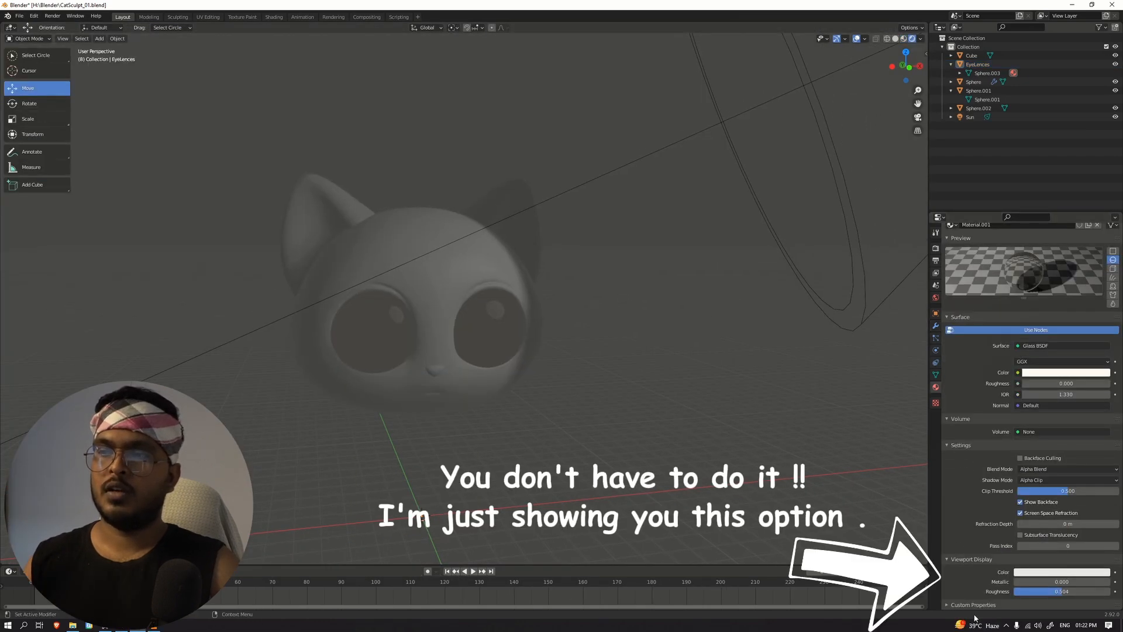
# Adjust the alpha of the lens material's viewport display color in solid shading to make the lenses semi-transparent
pyautogui.click(1062, 572)
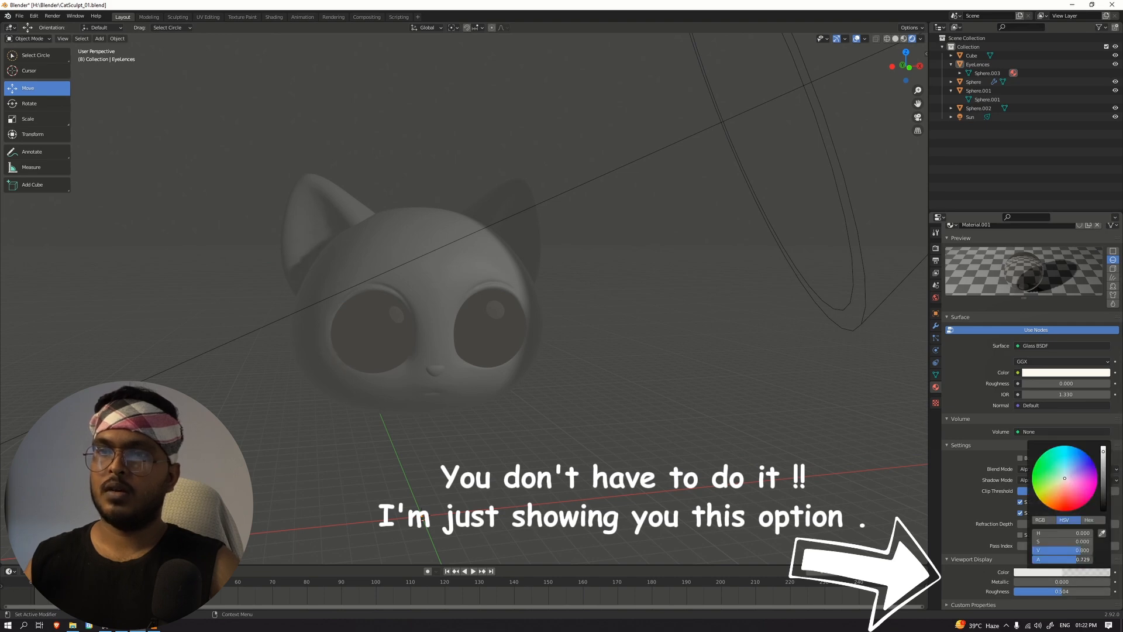
pyautogui.click(887, 39)
pyautogui.click(895, 38)
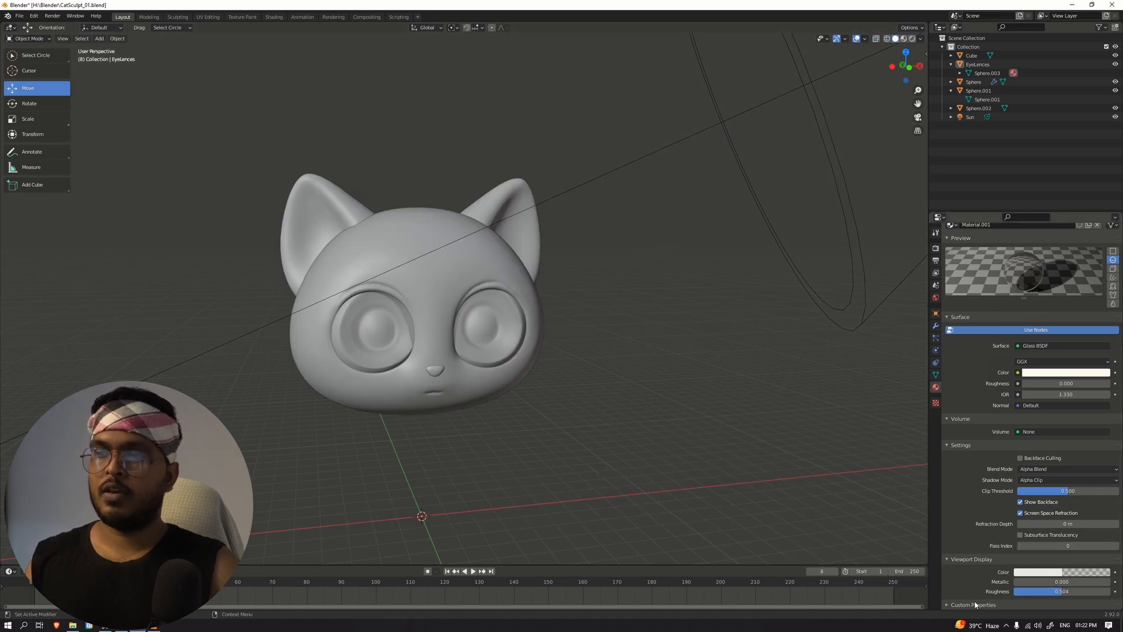
pyautogui.click(1062, 577)
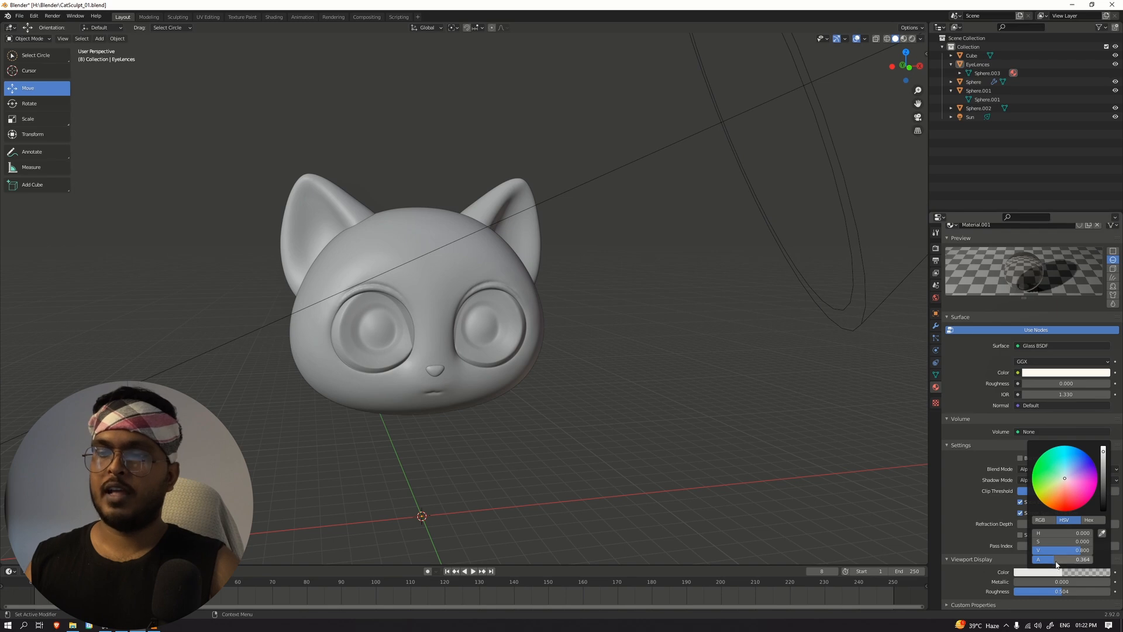
pyautogui.moveTo(1057, 560); pyautogui.dragTo(1076, 559)
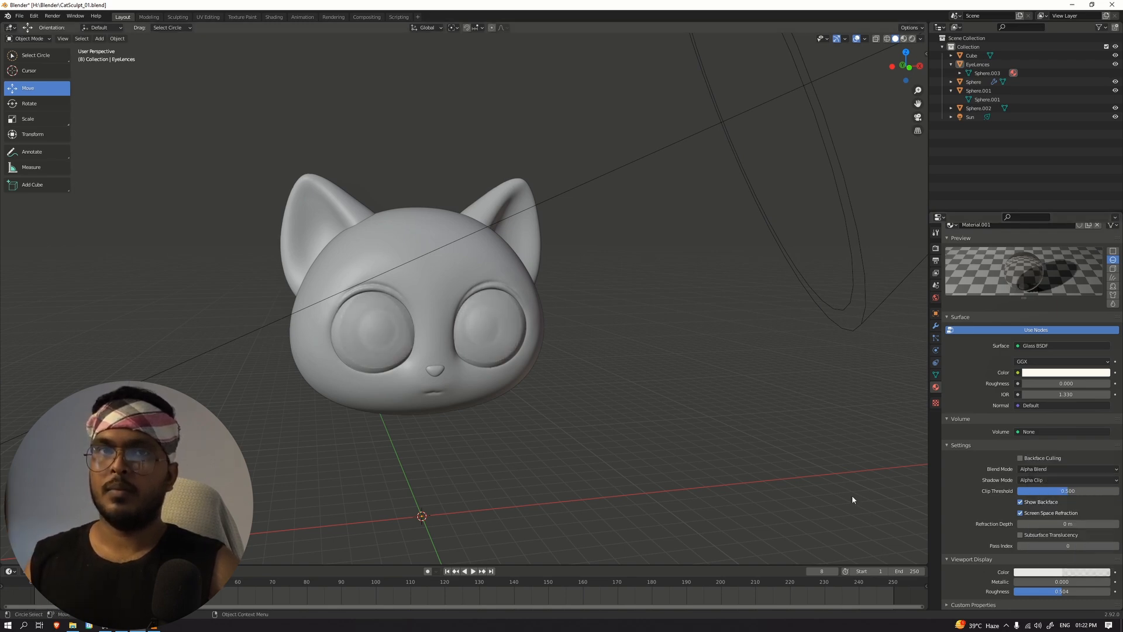
pyautogui.moveTo(852, 495); pyautogui.dragTo(761, 455, button='middle')
pyautogui.scroll(3, 595, 388)
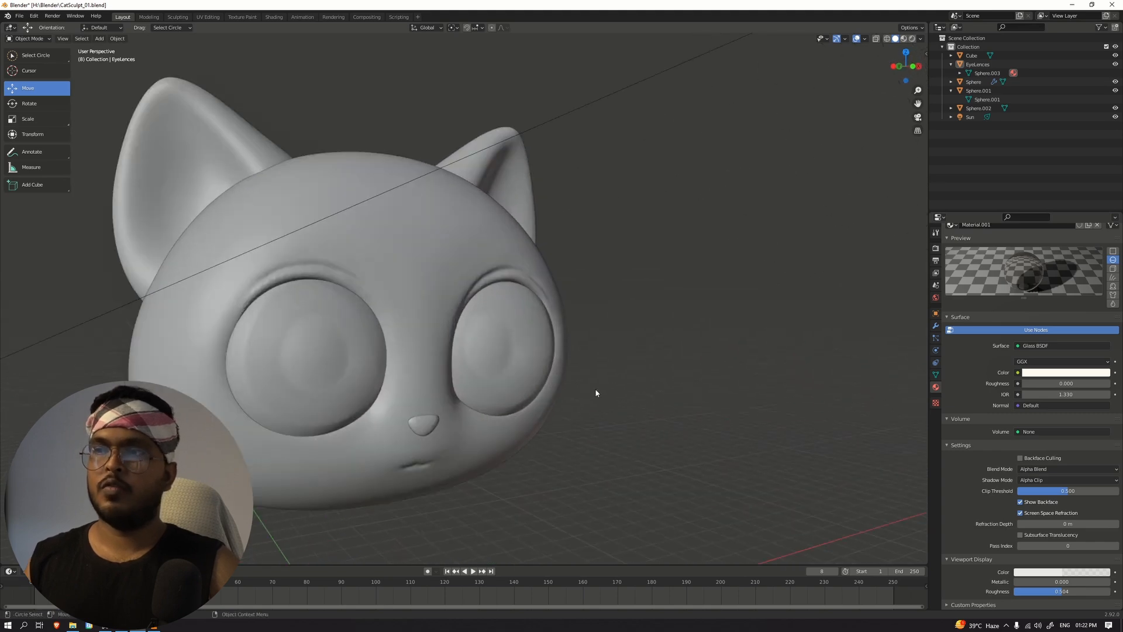
pyautogui.moveTo(595, 388); pyautogui.dragTo(699, 422, button='middle')
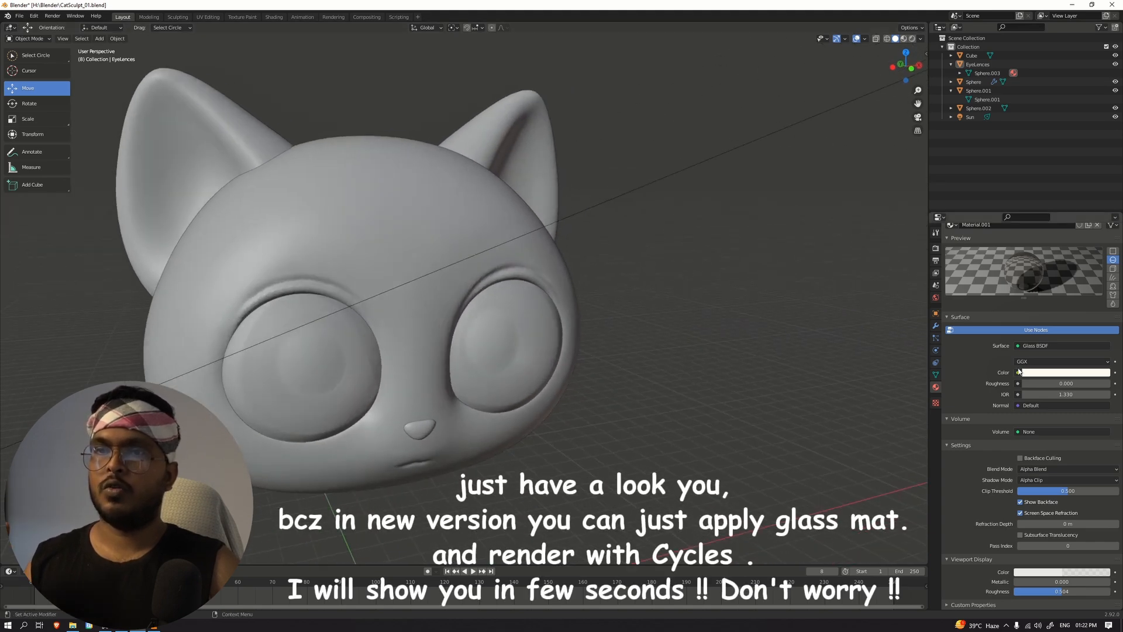
# Switch the viewport to rendered shading and change the EyeLences material's surface shader to Principled BSDF
pyautogui.click(912, 39)
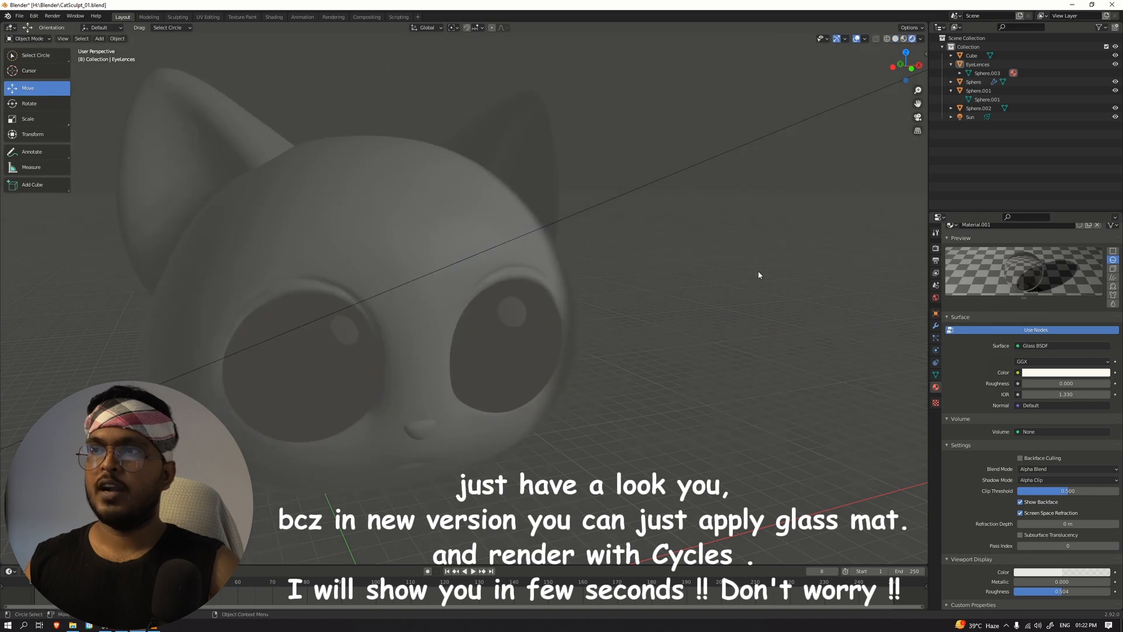
pyautogui.click(970, 117)
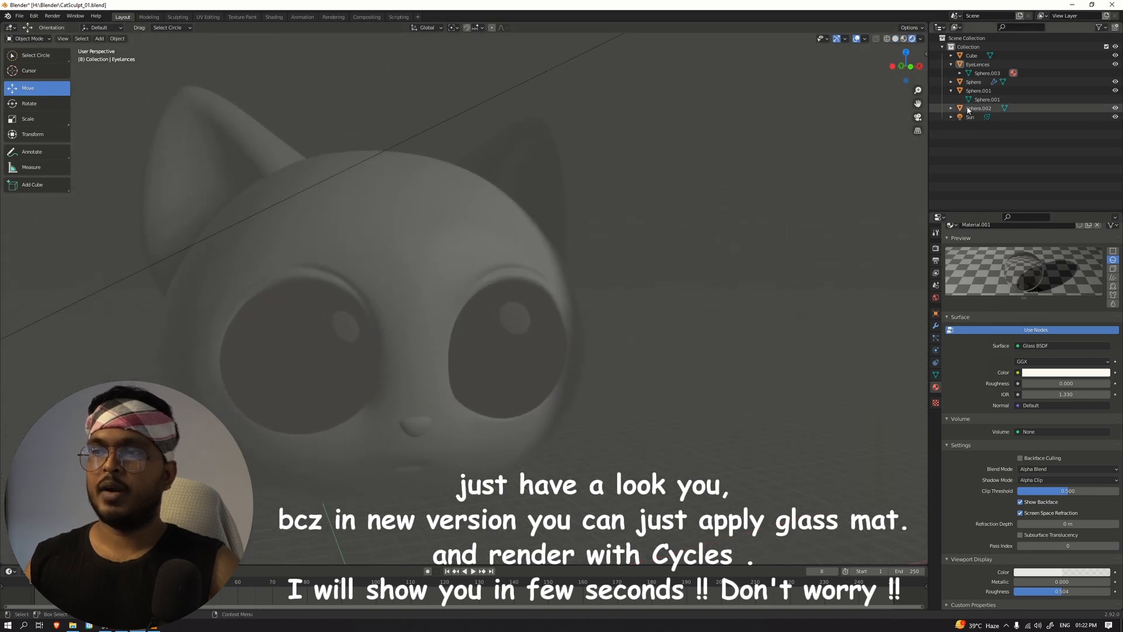
pyautogui.click(980, 65)
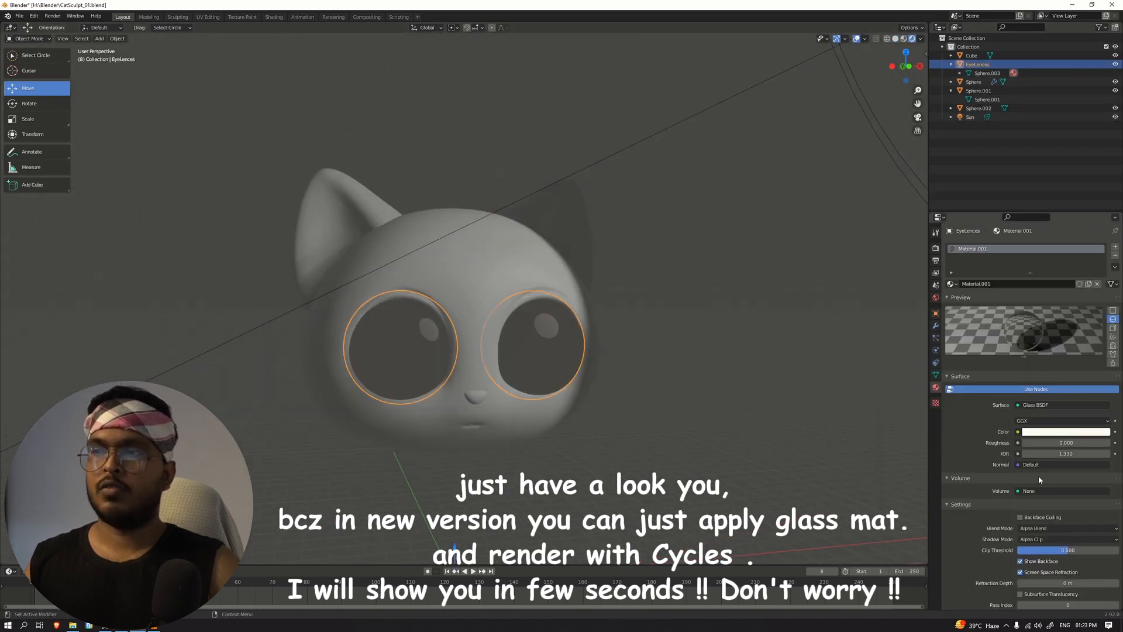
pyautogui.scroll(-2, 994, 463)
pyautogui.scroll(-1, 978, 458)
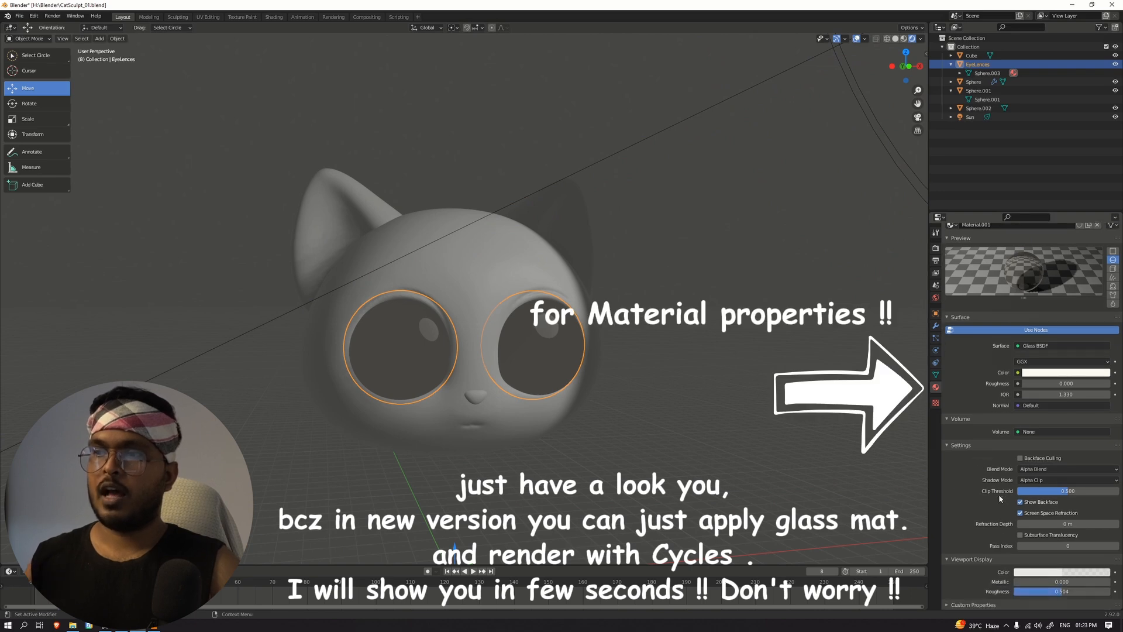
pyautogui.click(1037, 347)
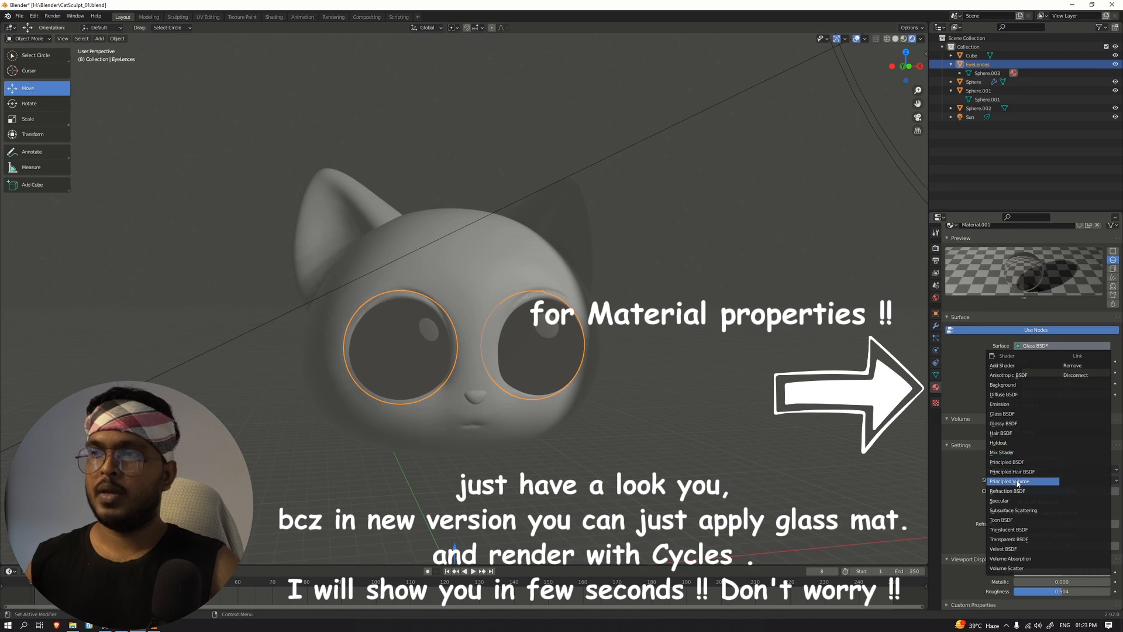
pyautogui.click(1013, 462)
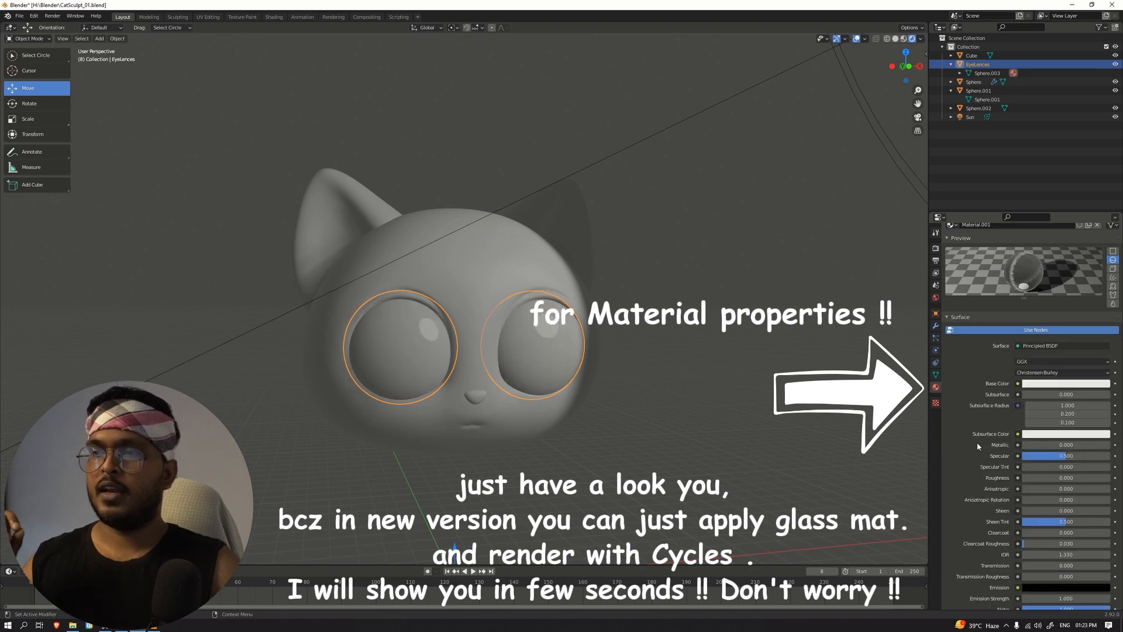
# Raise the EyeLences material's transmission to about 0.78, using Alpha Blend as blend mode and Alpha Clip as shadow mode
pyautogui.scroll(-3, 977, 446)
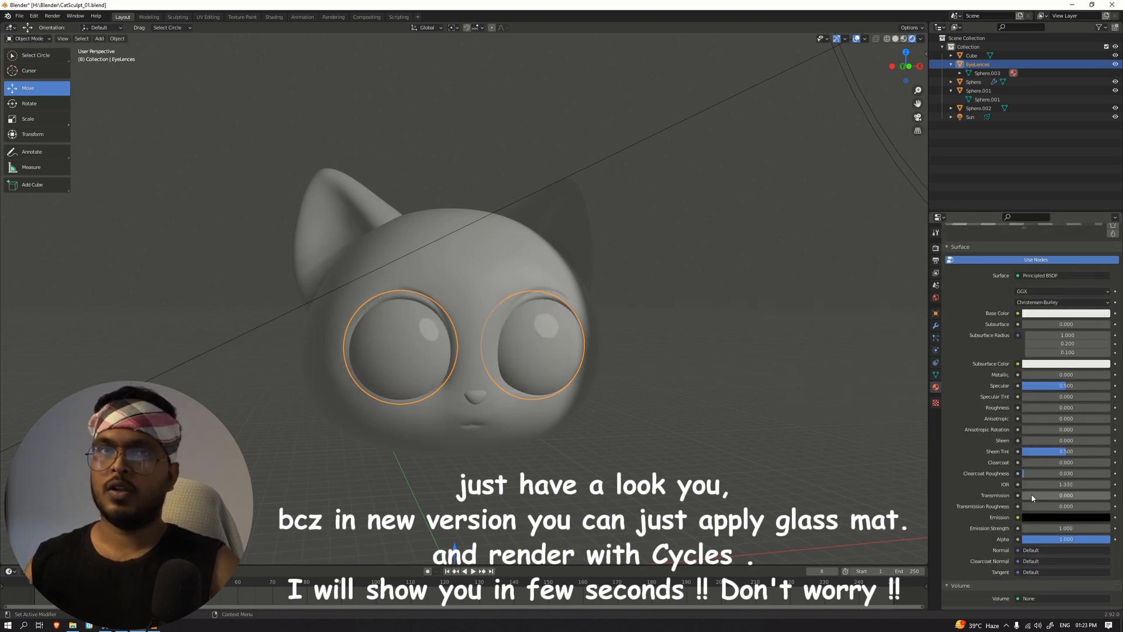
pyautogui.moveTo(1032, 498); pyautogui.dragTo(1090, 496)
pyautogui.scroll(-4, 978, 518)
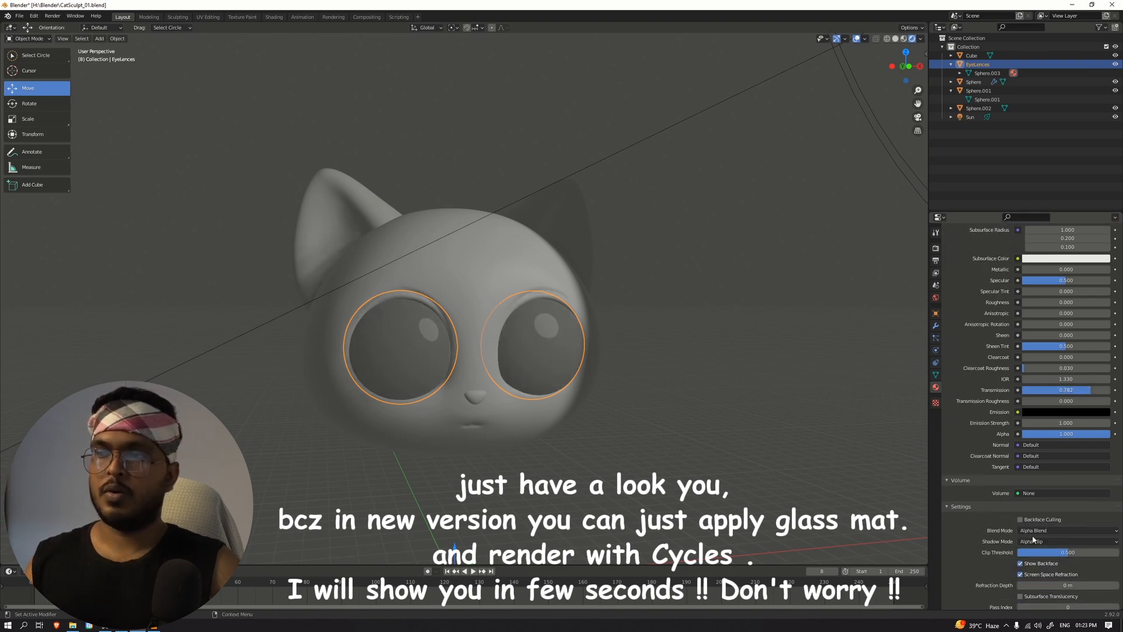
pyautogui.click(1055, 531)
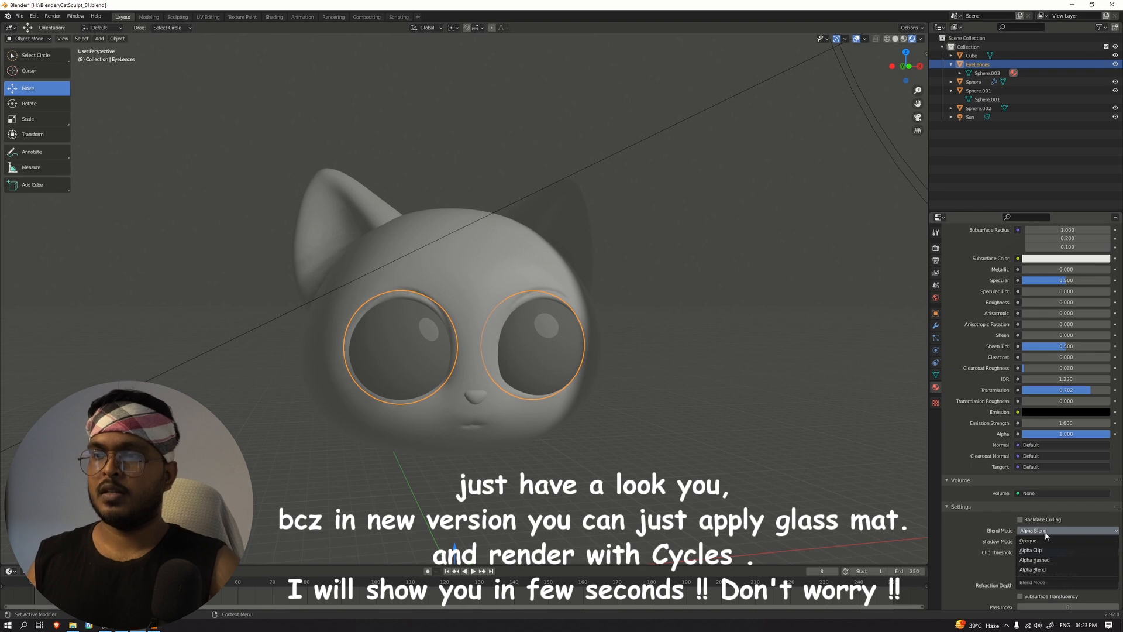
pyautogui.click(1043, 532)
pyautogui.click(1042, 542)
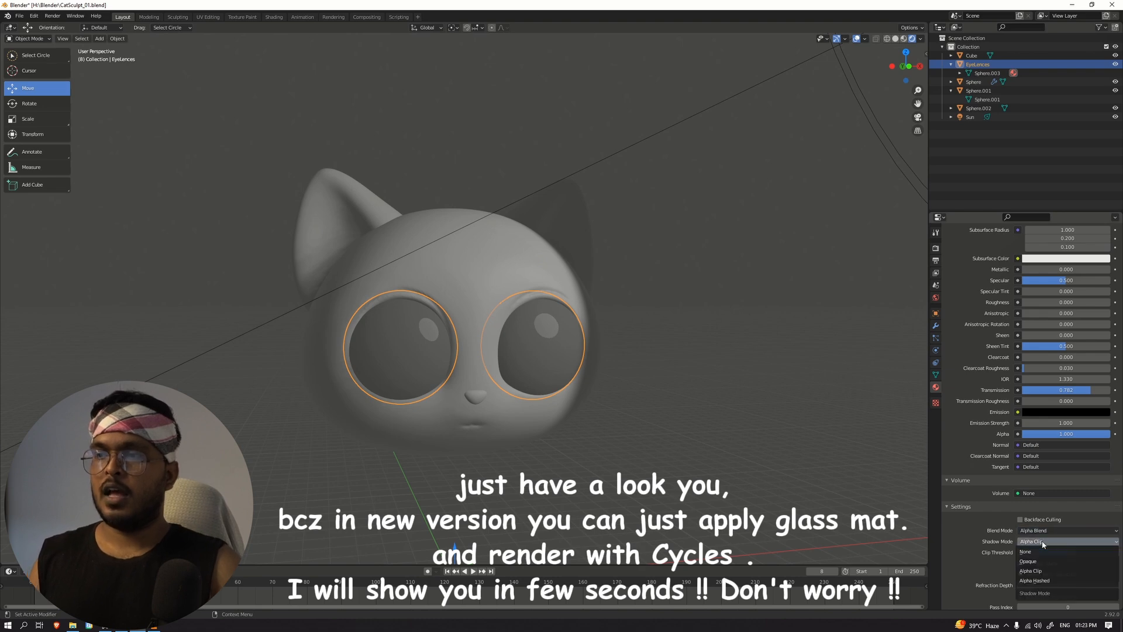
pyautogui.click(1038, 571)
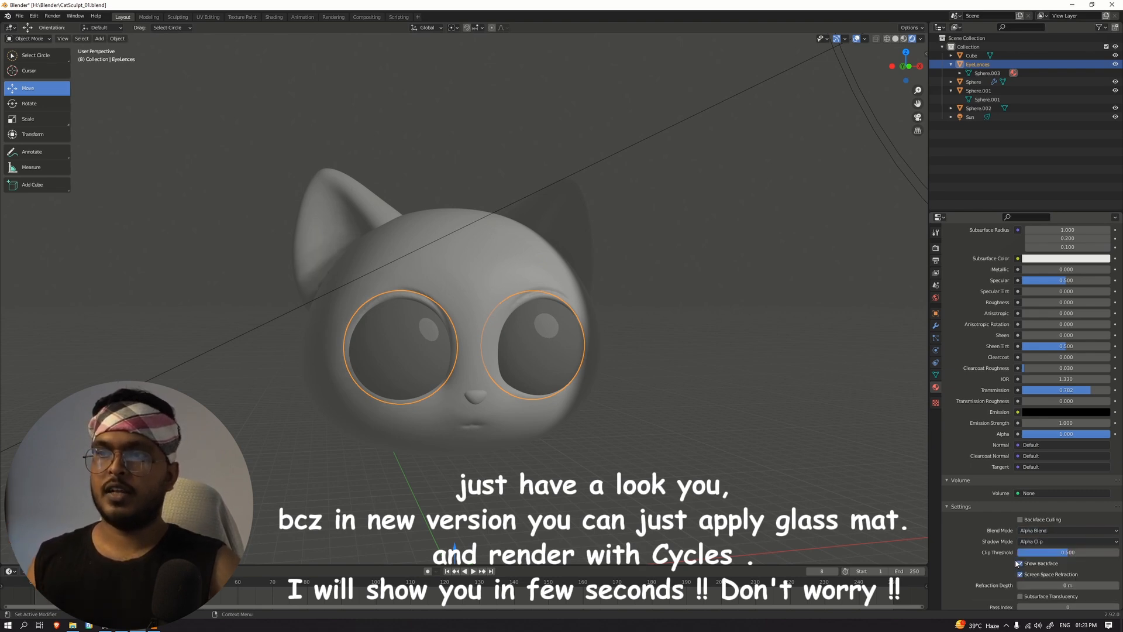
pyautogui.scroll(-1, 989, 546)
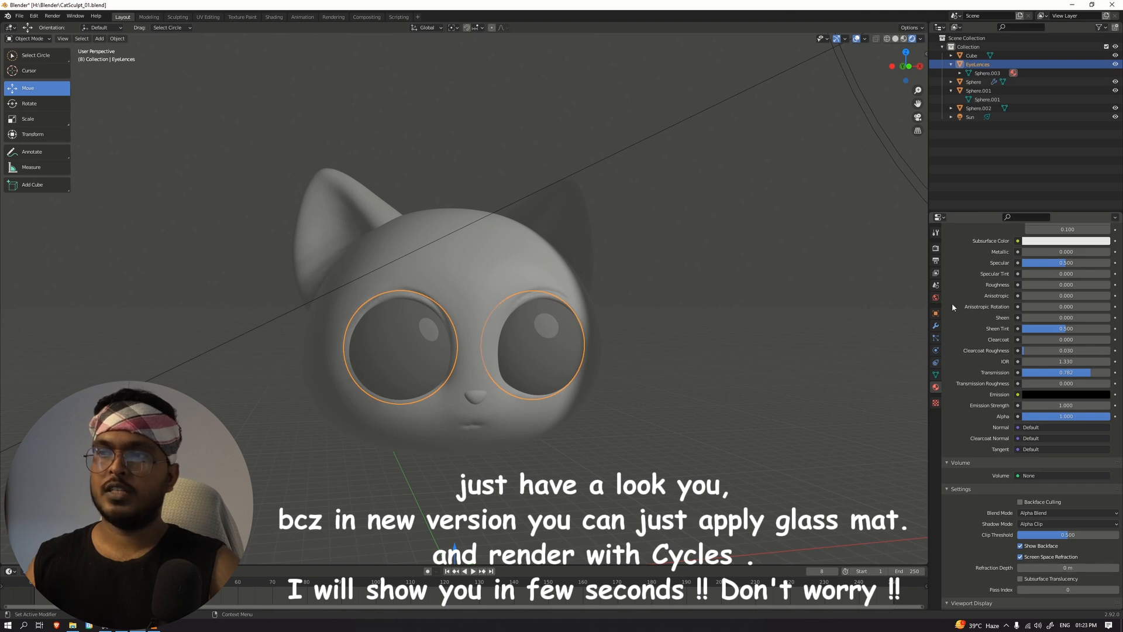
# Enable Screen Space Reflections with Refraction in the Eevee render settings
pyautogui.click(936, 248)
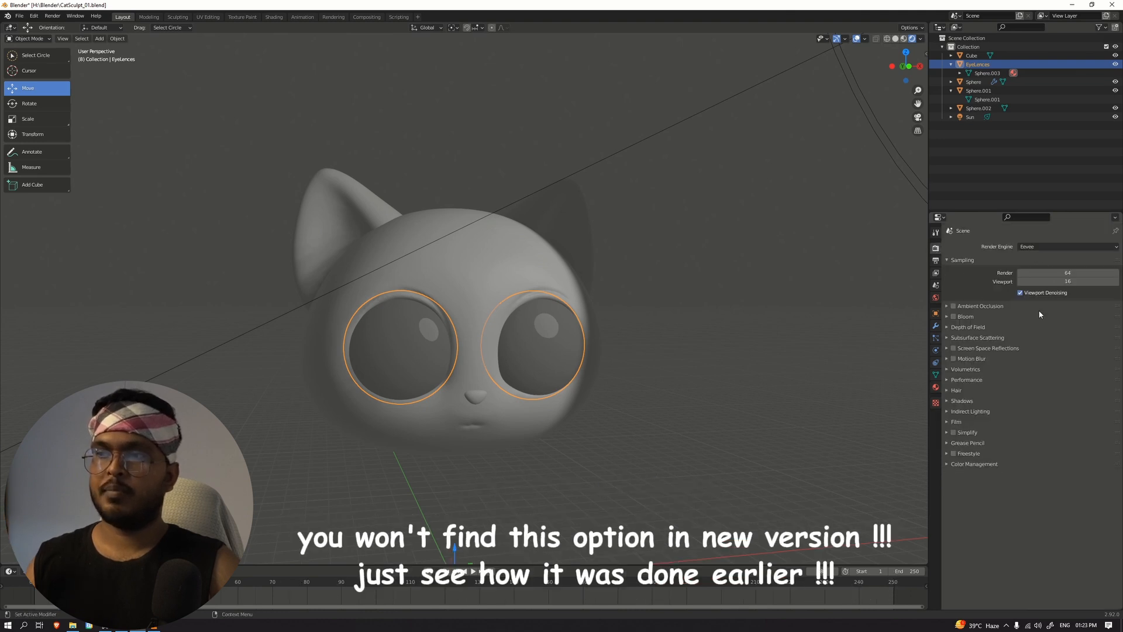
pyautogui.click(970, 349)
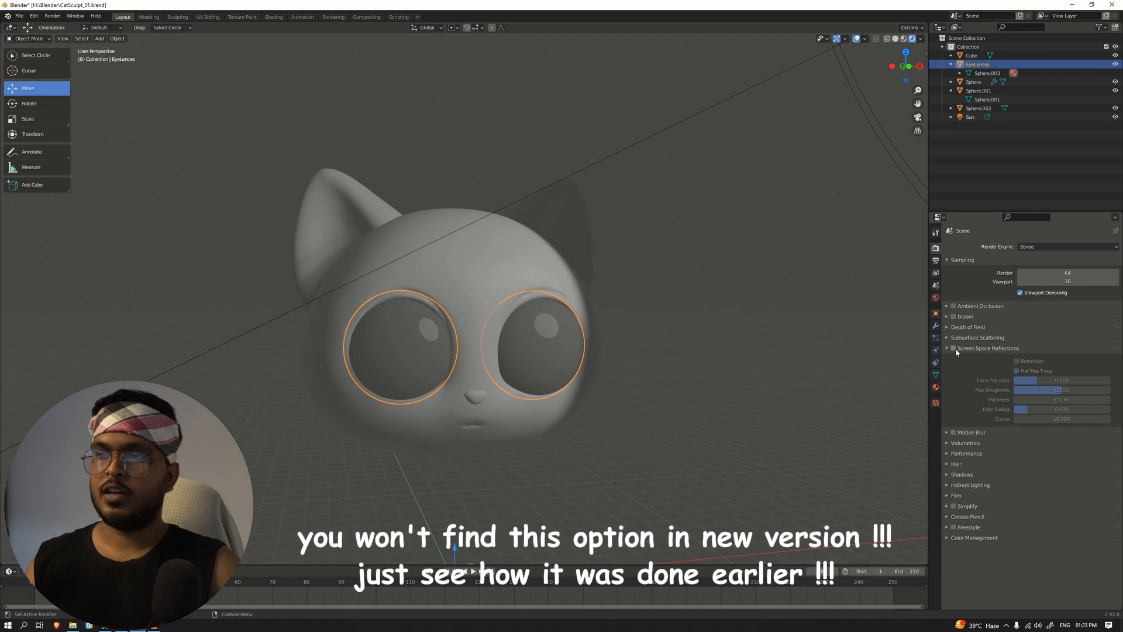
pyautogui.click(953, 348)
pyautogui.click(1017, 362)
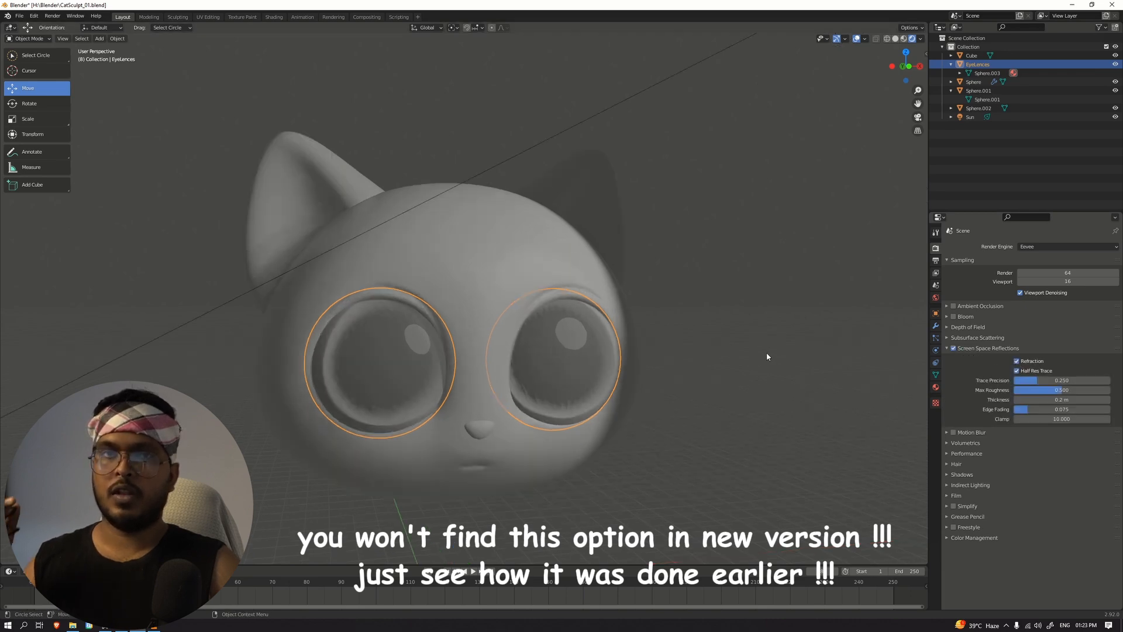
pyautogui.moveTo(767, 352)
pyautogui.mouseDown(button='middle')
pyautogui.moveTo(855, 349)
pyautogui.moveTo(762, 356)
pyautogui.mouseUp(button='middle')
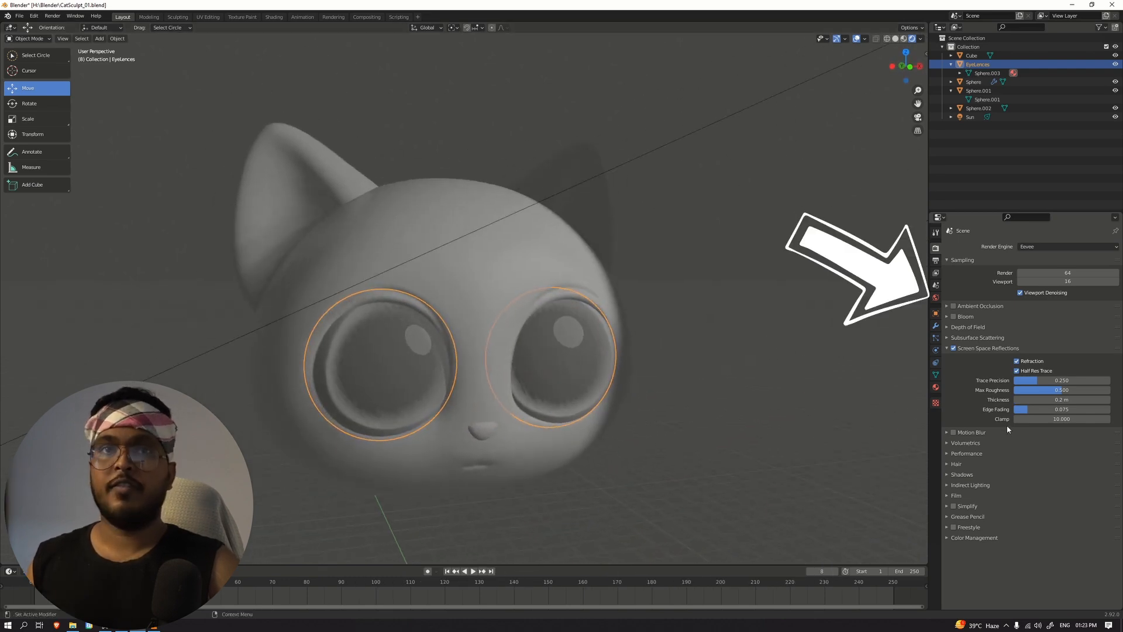
# Set the world background color to an Image Texture and open the file browser to choose its image
pyautogui.click(935, 298)
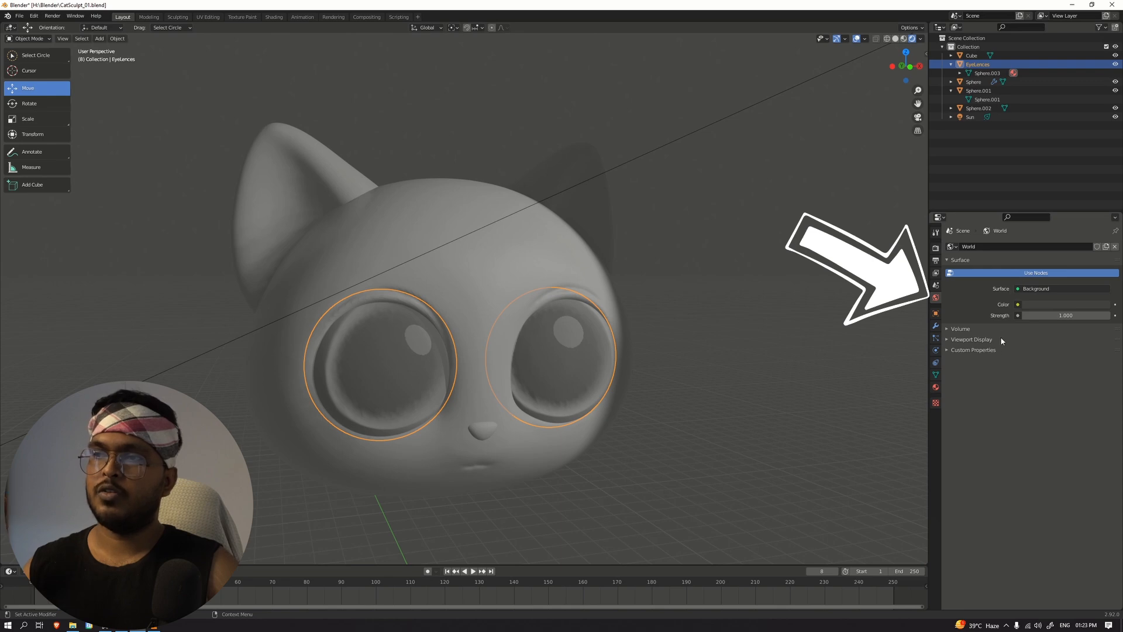
pyautogui.click(1019, 305)
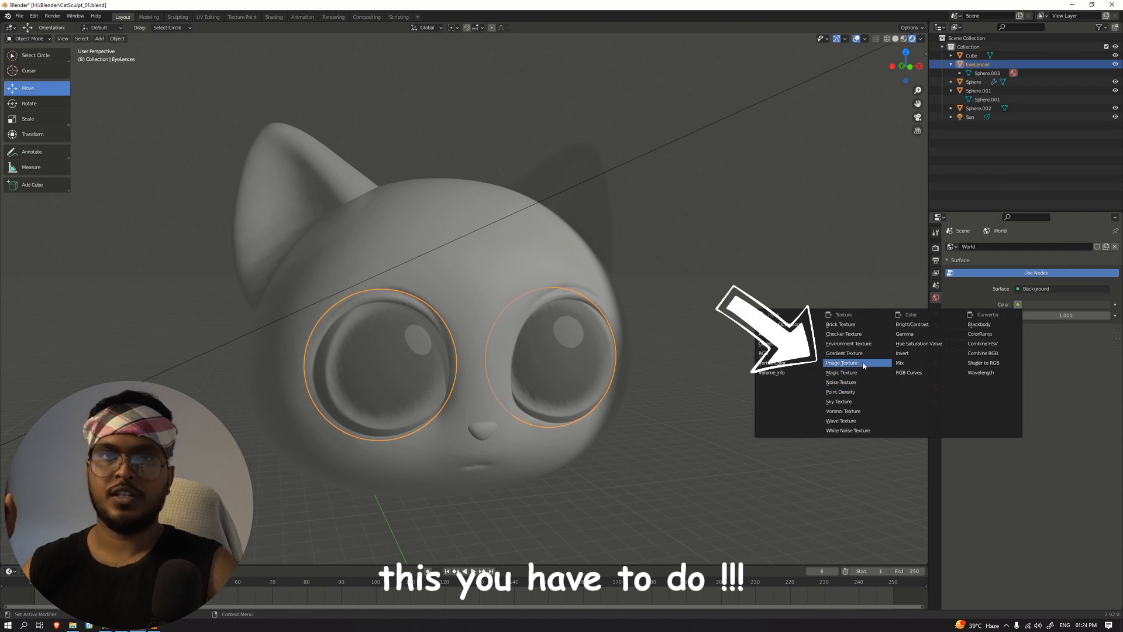
pyautogui.click(843, 363)
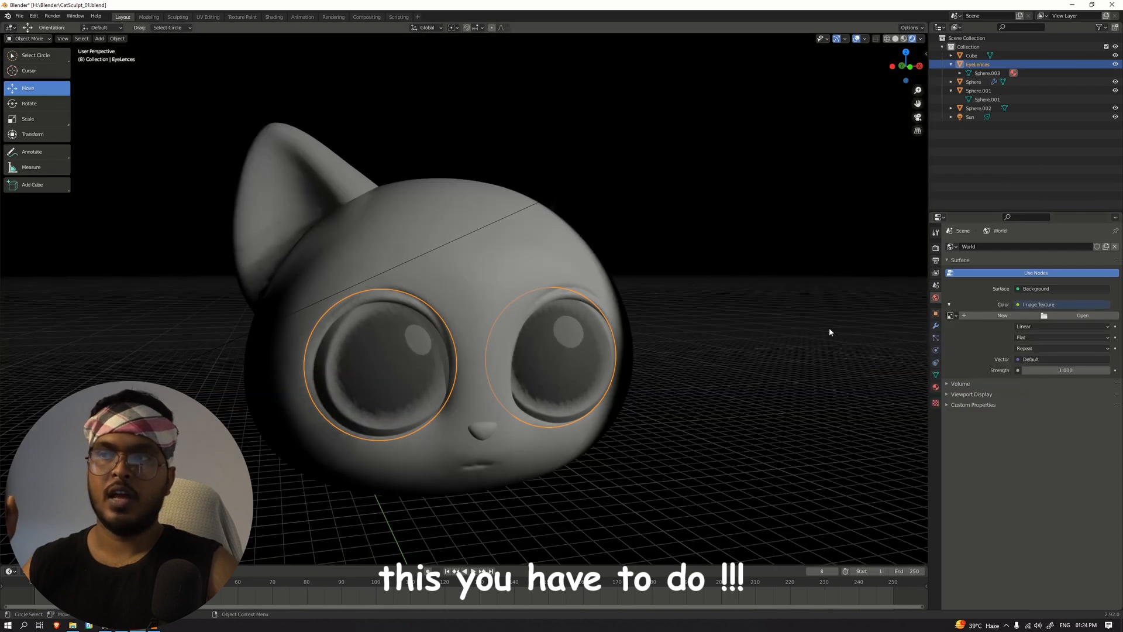
pyautogui.click(1071, 319)
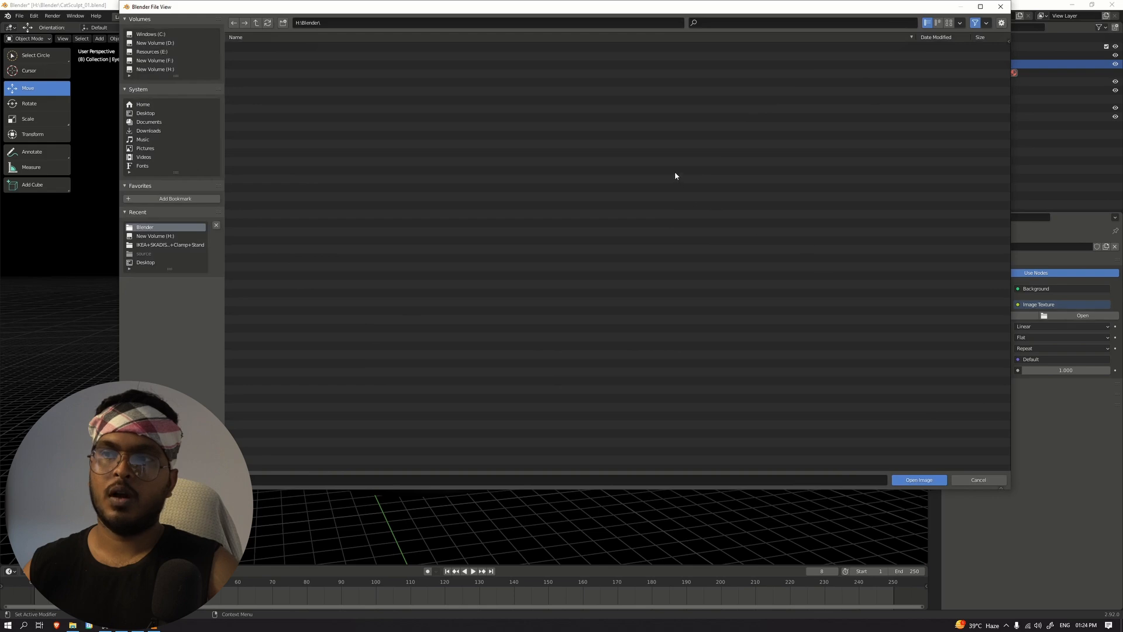
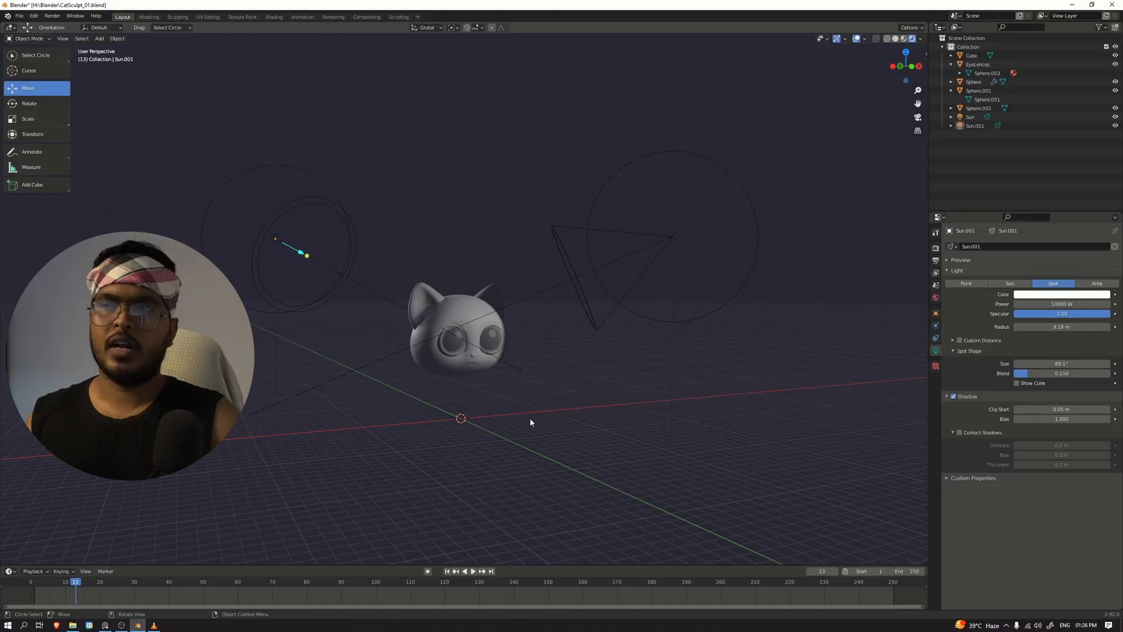
# Add an area light and move it about 17.6 m in the negative X direction
pyautogui.hotkey('shift', 'a')
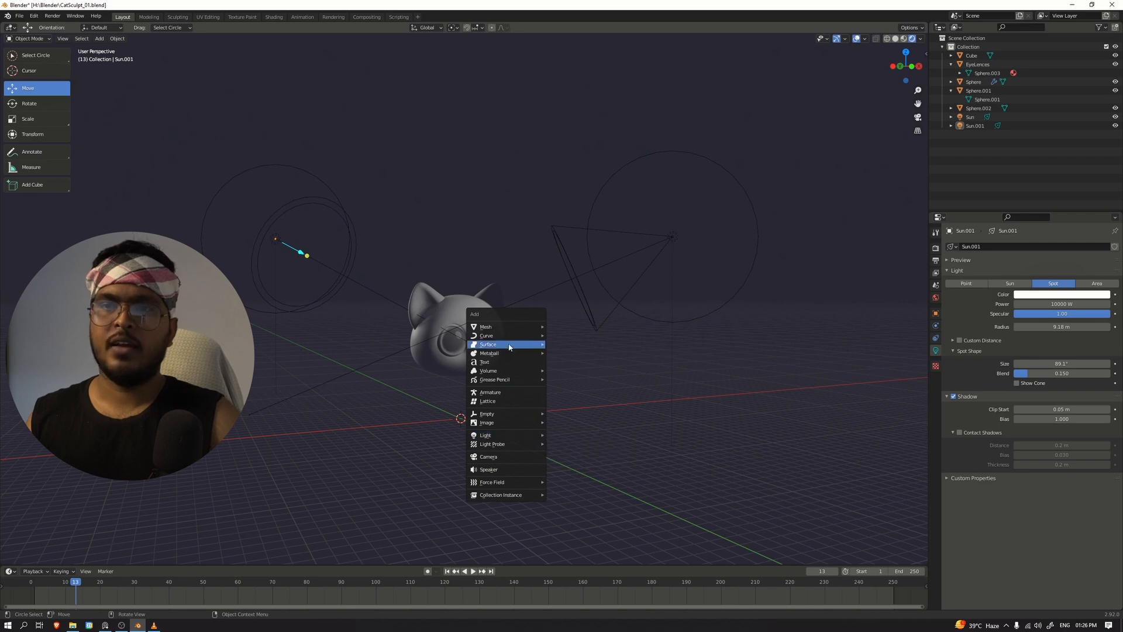
pyautogui.moveTo(515, 436)
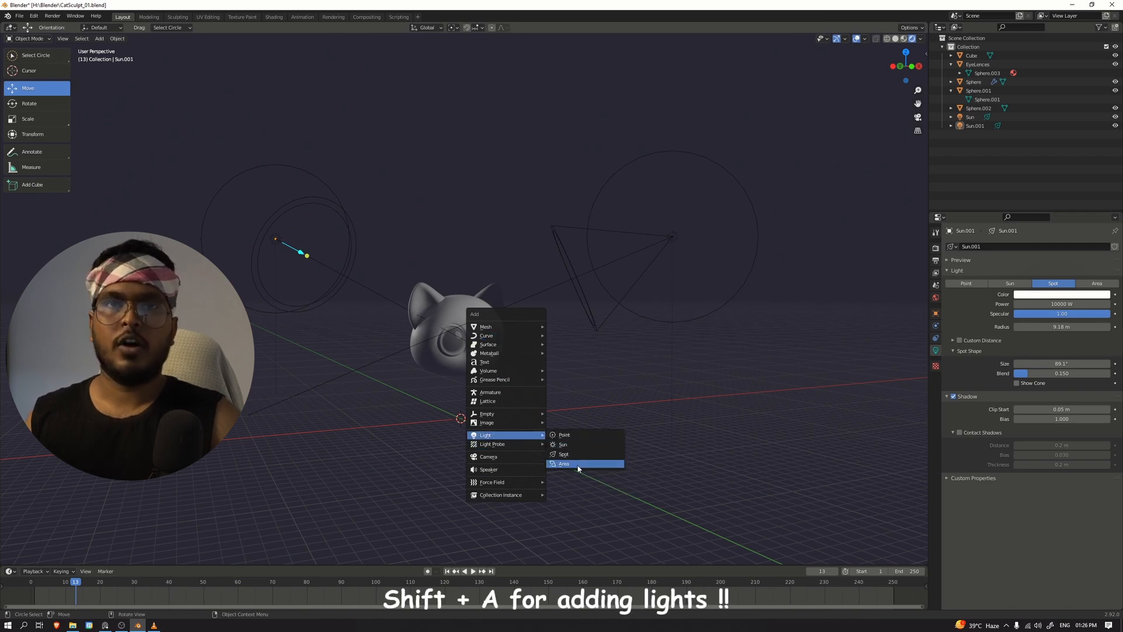
pyautogui.click(578, 467)
pyautogui.scroll(-3, 475, 401)
pyautogui.moveTo(489, 370); pyautogui.dragTo(383, 377)
pyautogui.moveTo(383, 378); pyautogui.dragTo(444, 351, button='middle')
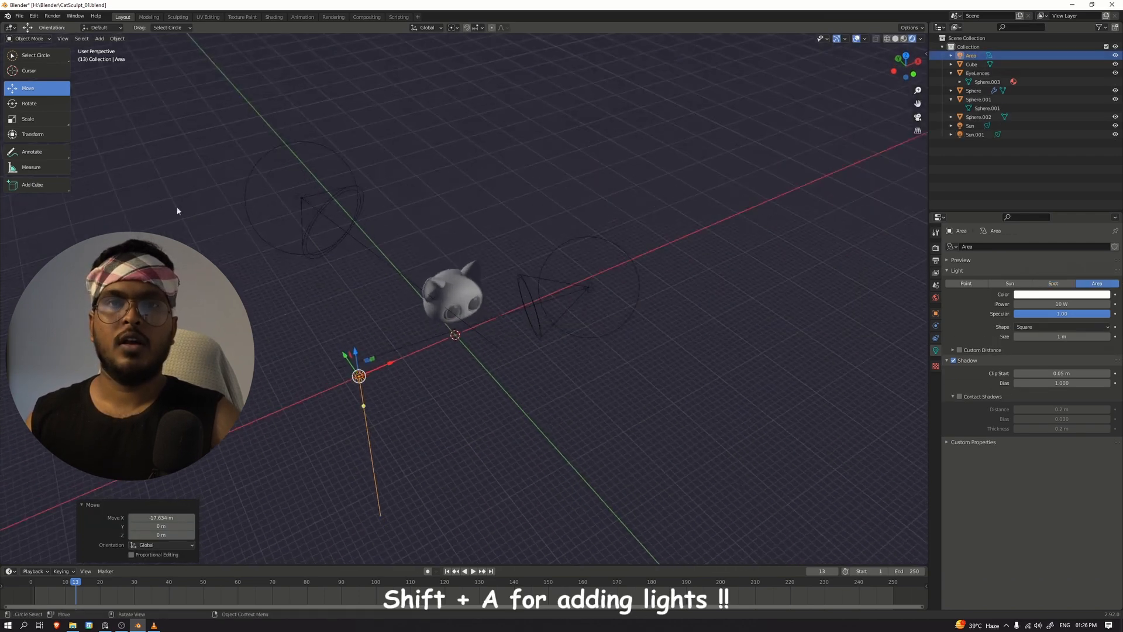
# Enlarge the area light to about 18.8 m, rotate it to face the cat head and reposition it
pyautogui.click(27, 119)
pyautogui.moveTo(359, 376); pyautogui.dragTo(262, 359)
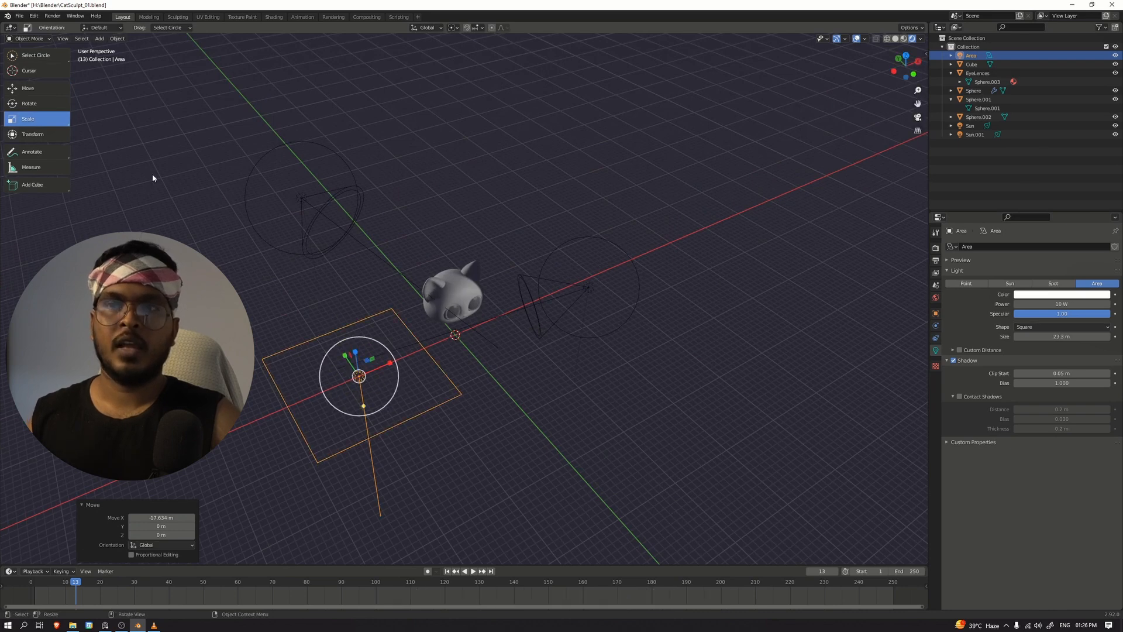
pyautogui.click(32, 104)
pyautogui.moveTo(365, 367); pyautogui.dragTo(399, 417)
pyautogui.click(28, 88)
pyautogui.moveTo(487, 450); pyautogui.dragTo(529, 402, button='middle')
pyautogui.moveTo(378, 419); pyautogui.dragTo(412, 359)
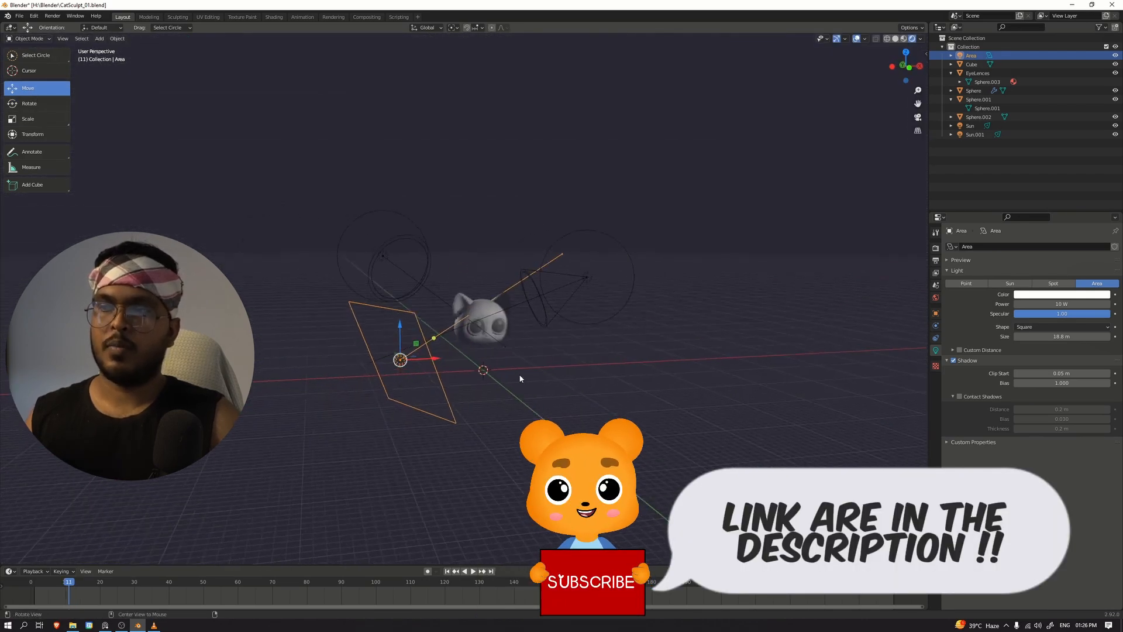
# Set the area light's power to 1000 W
pyautogui.scroll(3, 468, 316)
pyautogui.click(1082, 303)
pyautogui.write('1000')
pyautogui.press('Return')
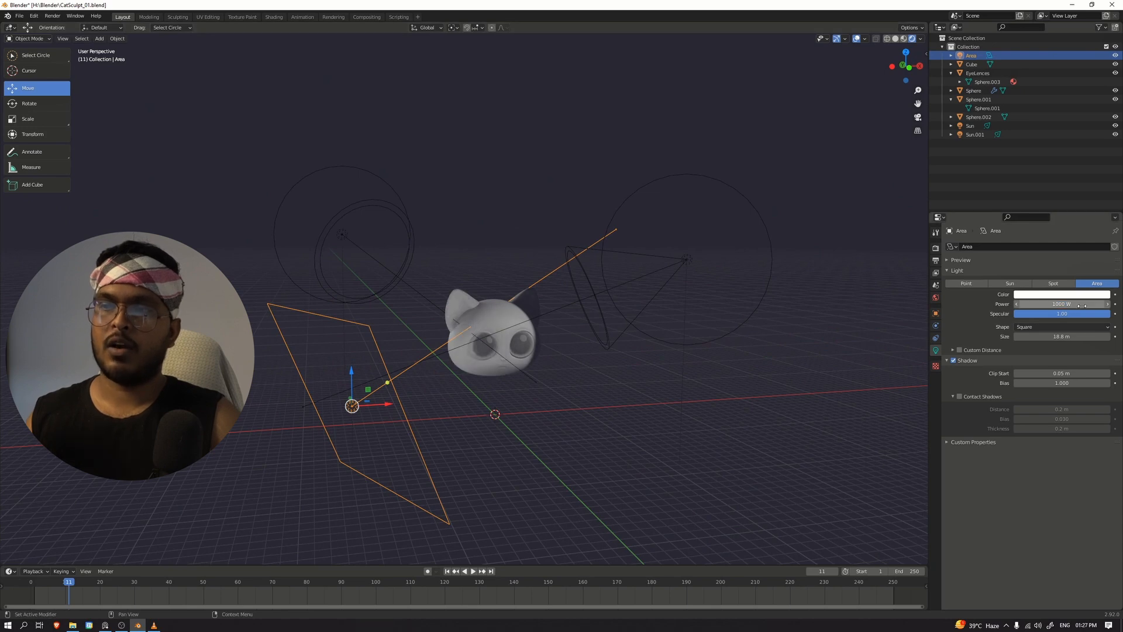
pyautogui.scroll(5, 617, 338)
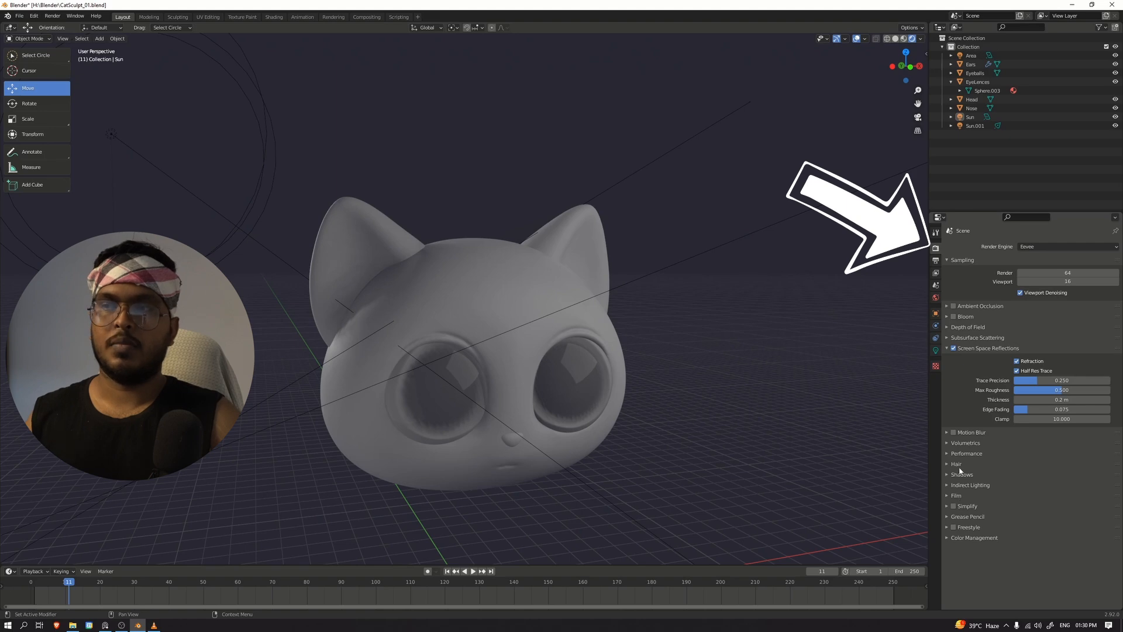
# Make the film background transparent in the render settings
pyautogui.click(962, 496)
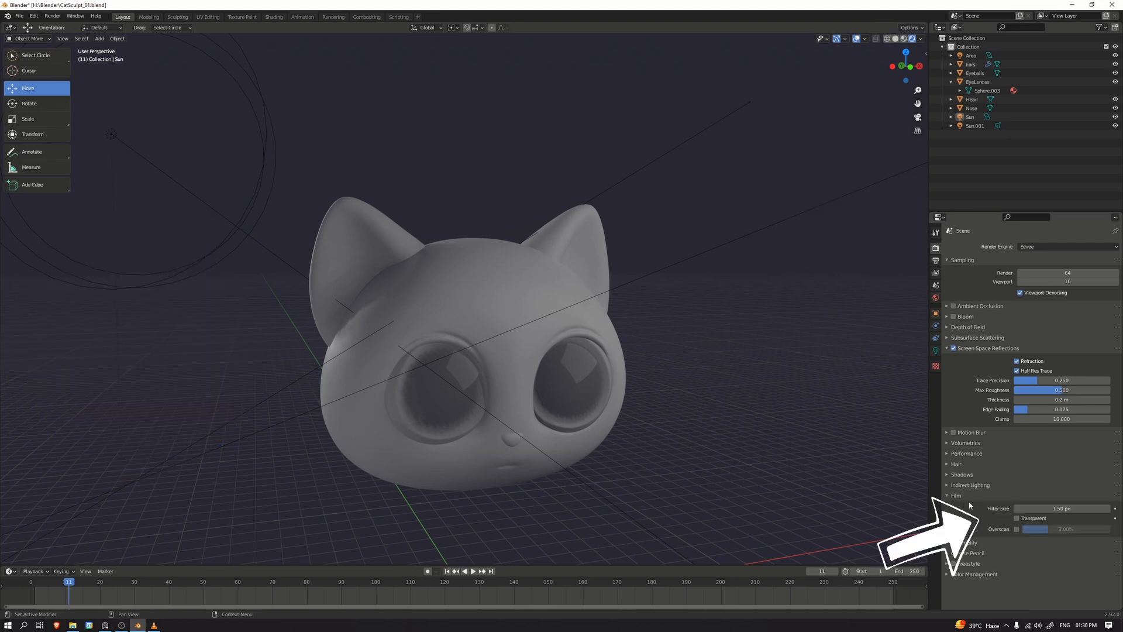
pyautogui.click(1028, 519)
pyautogui.keyDown('alt'); pyautogui.moveTo(796, 424); pyautogui.dragTo(793, 414); pyautogui.keyUp('alt')
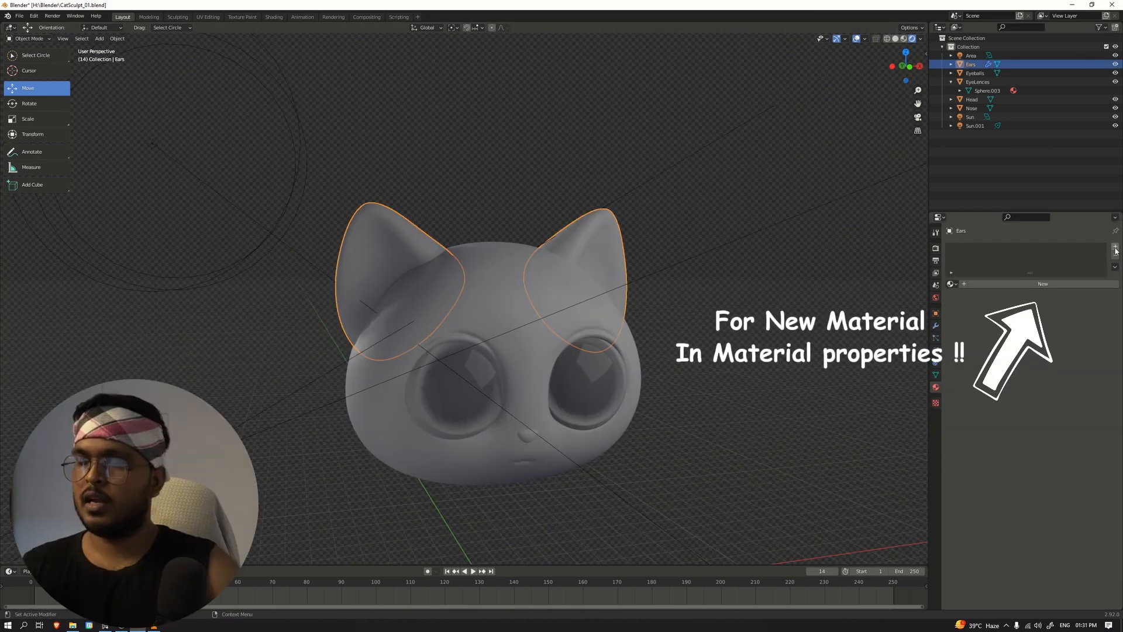
# Create a material named CatFace on the ears and give it a dark gray base color
pyautogui.click(981, 285)
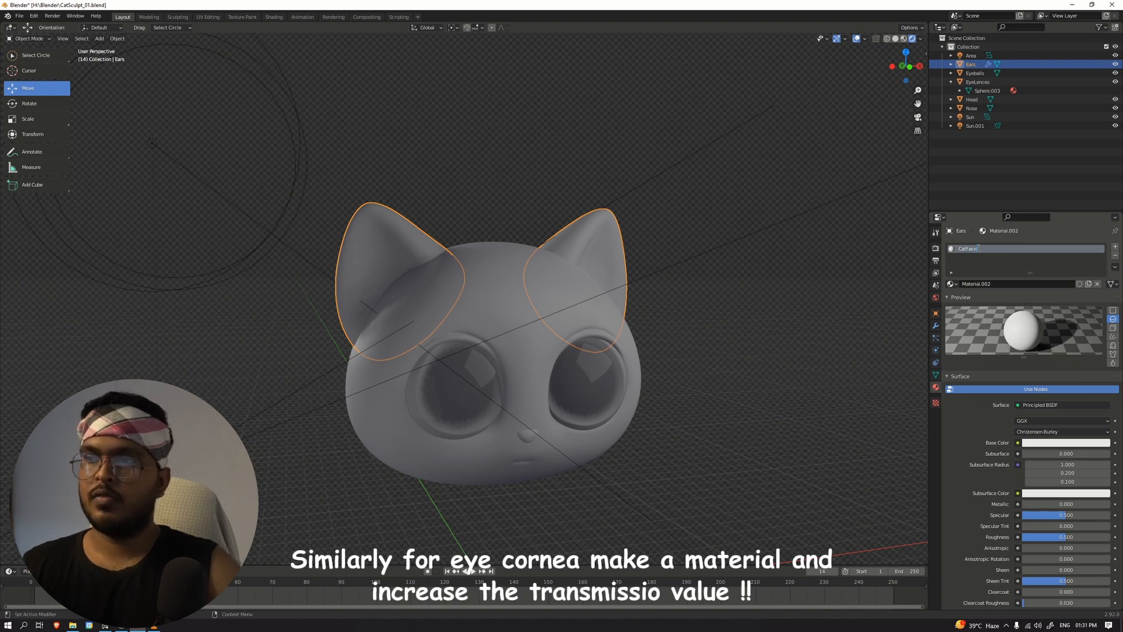
pyautogui.click(1066, 443)
pyautogui.moveTo(1103, 357)
pyautogui.mouseDown()
pyautogui.moveTo(1103, 372)
pyautogui.moveTo(1103, 363)
pyautogui.mouseUp()
pyautogui.click(805, 327)
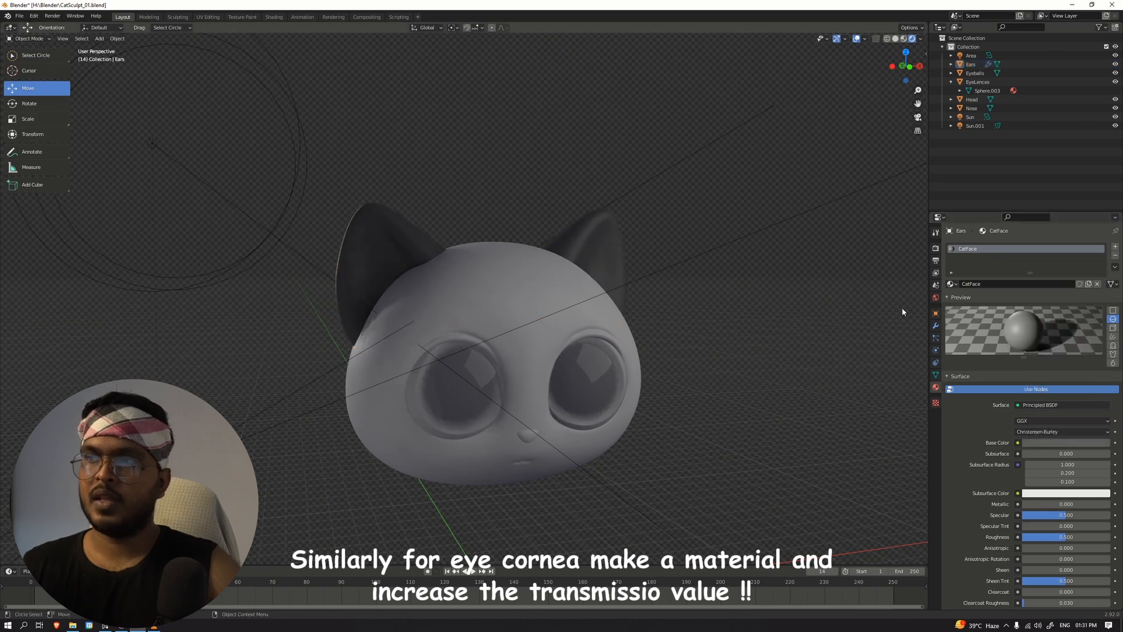
# Assign the existing CatFace material to the Head object
pyautogui.click(977, 82)
pyautogui.click(951, 82)
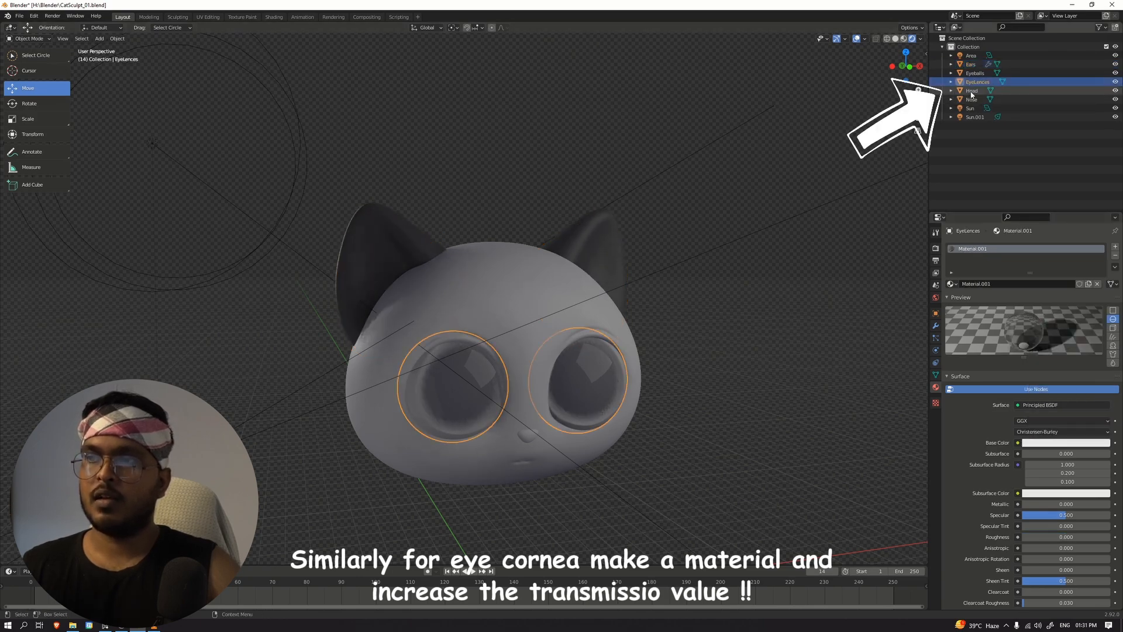
pyautogui.click(973, 91)
pyautogui.click(951, 284)
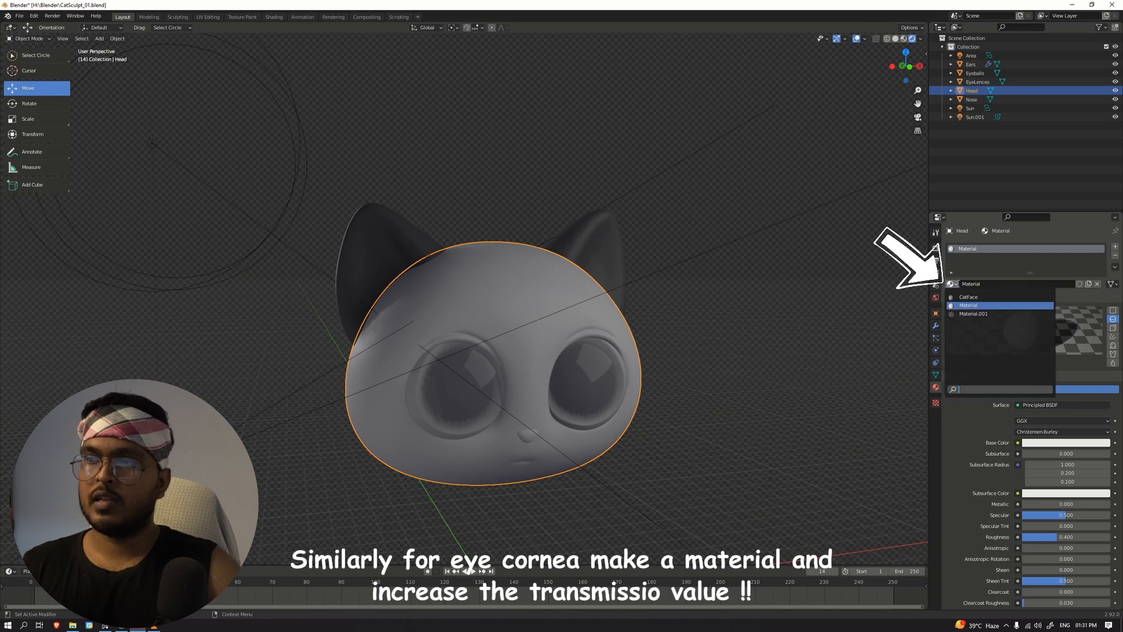
pyautogui.click(964, 297)
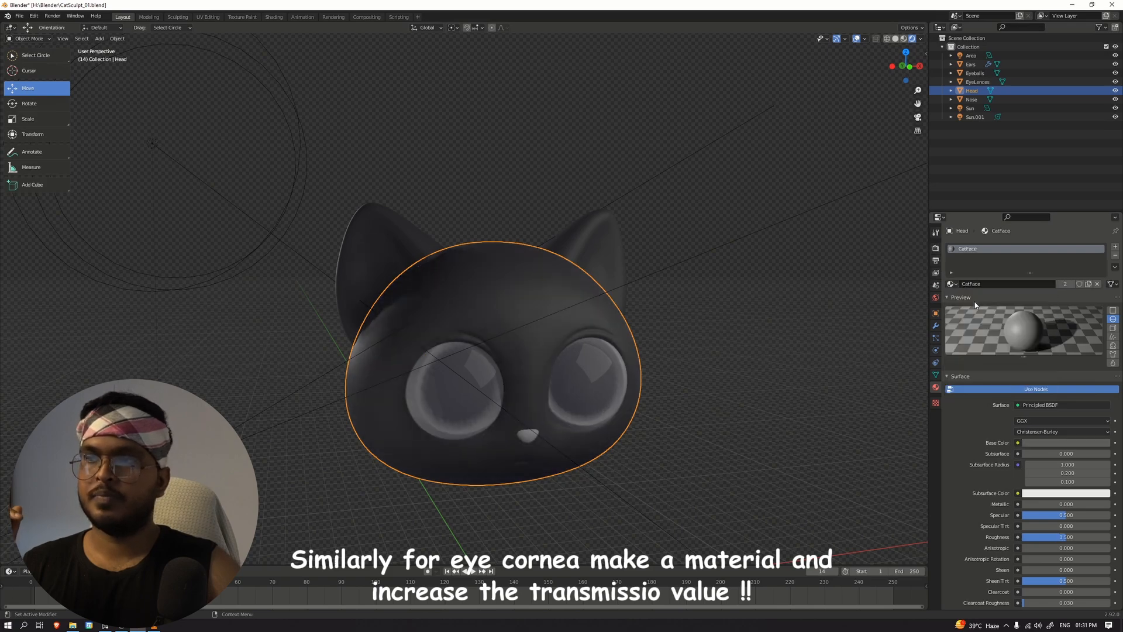
pyautogui.moveTo(796, 287); pyautogui.dragTo(819, 270, button='middle')
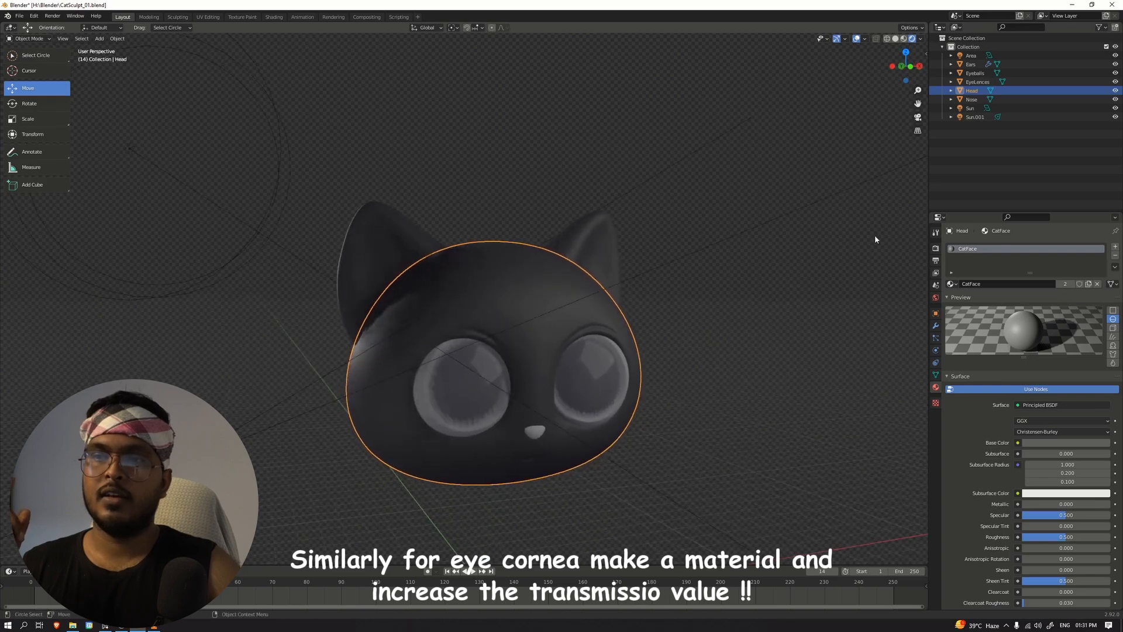
# Create a material named Nose on the nose object and give it a pinkish-red base color
pyautogui.click(971, 99)
pyautogui.click(994, 284)
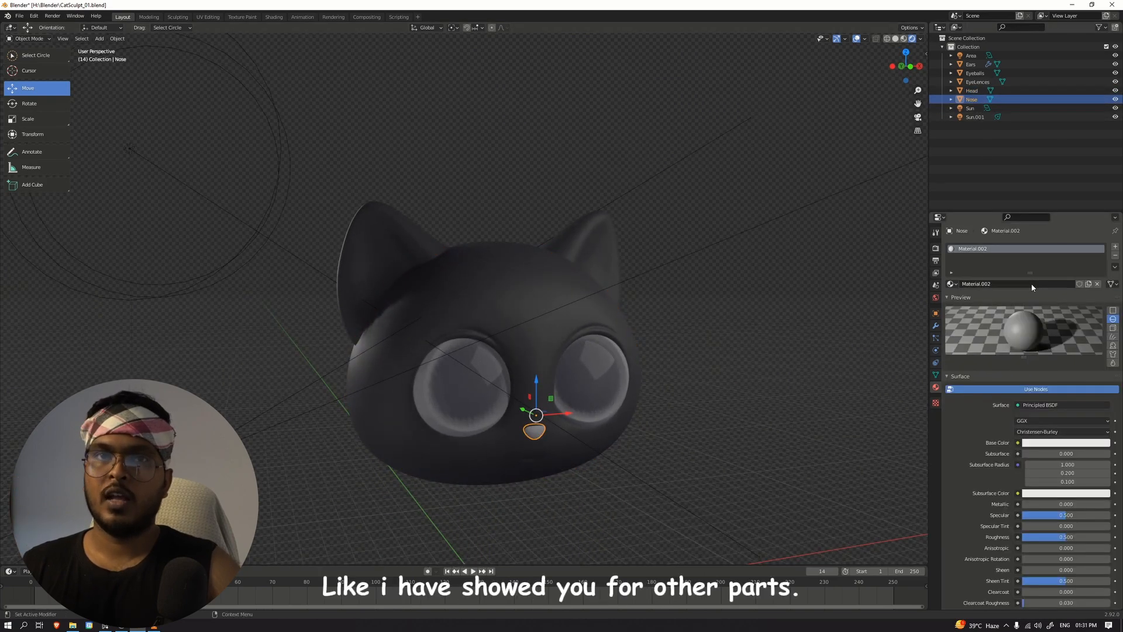
pyautogui.click(986, 249)
pyautogui.write('Nos')
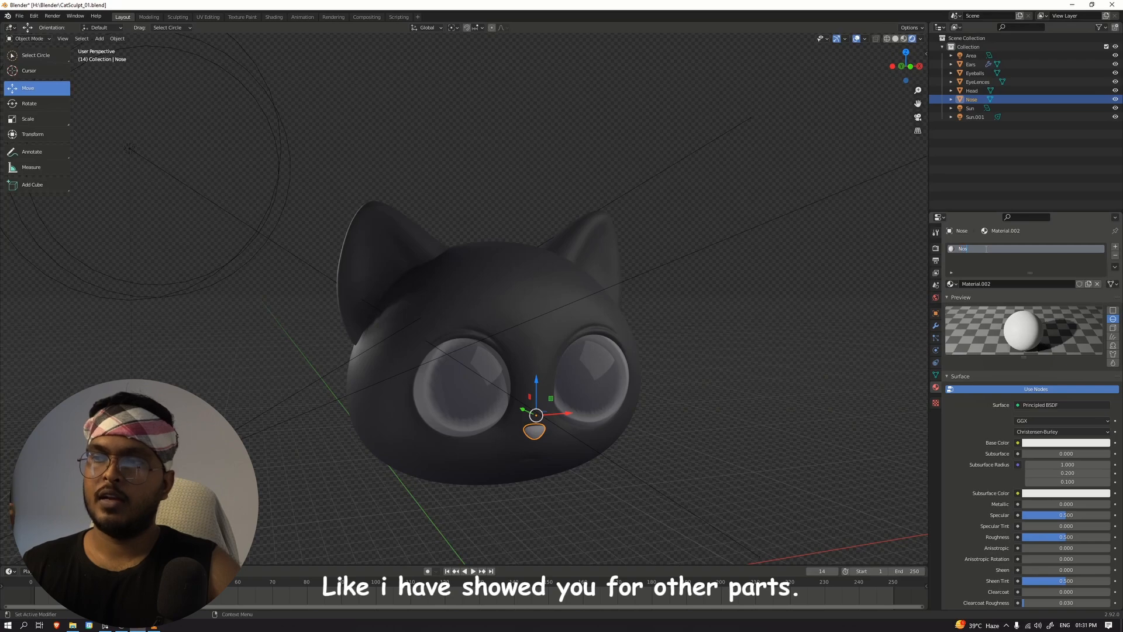
pyautogui.write('e')
pyautogui.press('Return')
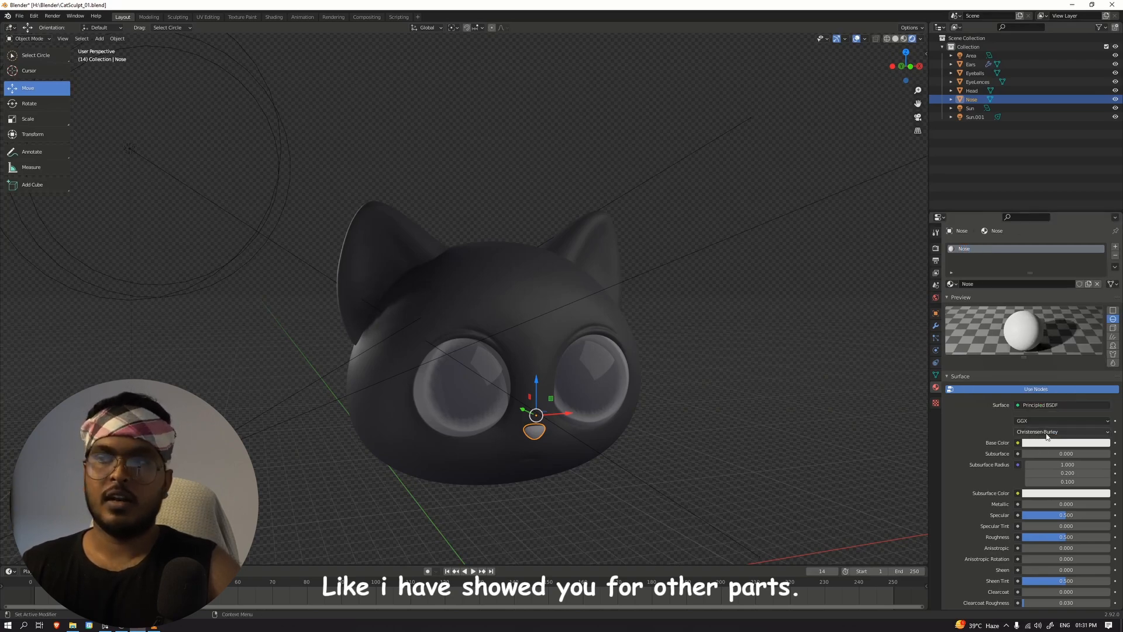
pyautogui.click(1044, 444)
pyautogui.moveTo(1090, 368); pyautogui.dragTo(1071, 374)
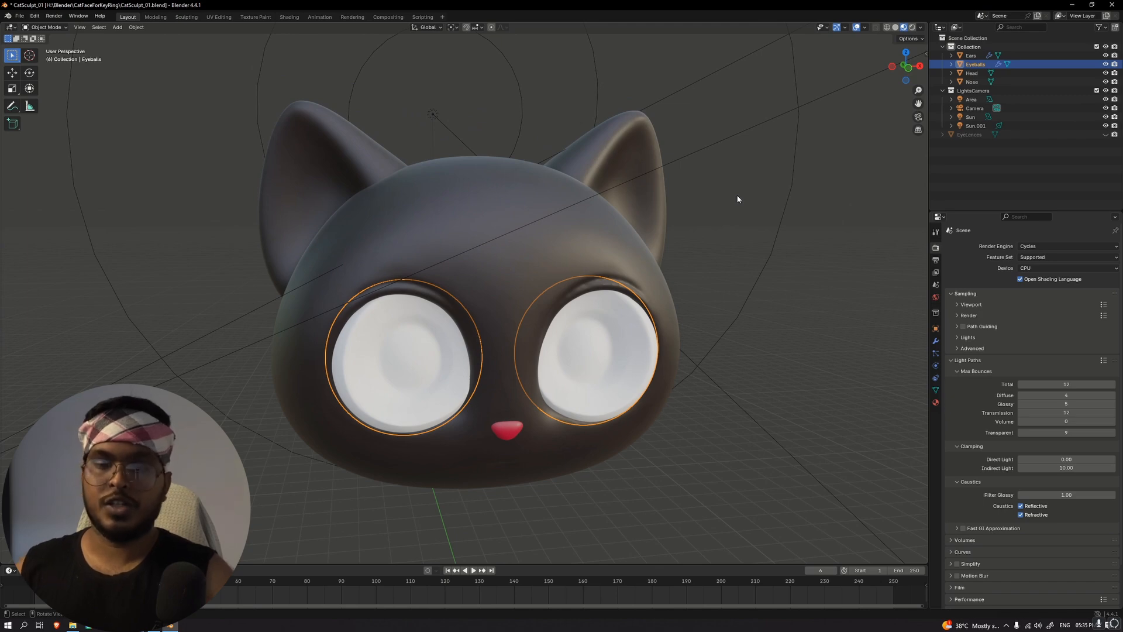
# Switch the Eyeballs object to Vertex Paint mode
pyautogui.moveTo(729, 325); pyautogui.dragTo(760, 401, button='middle')
pyautogui.scroll(4, 637, 325)
pyautogui.scroll(-2, 638, 325)
pyautogui.hotkey('ctrl', 'Tab')
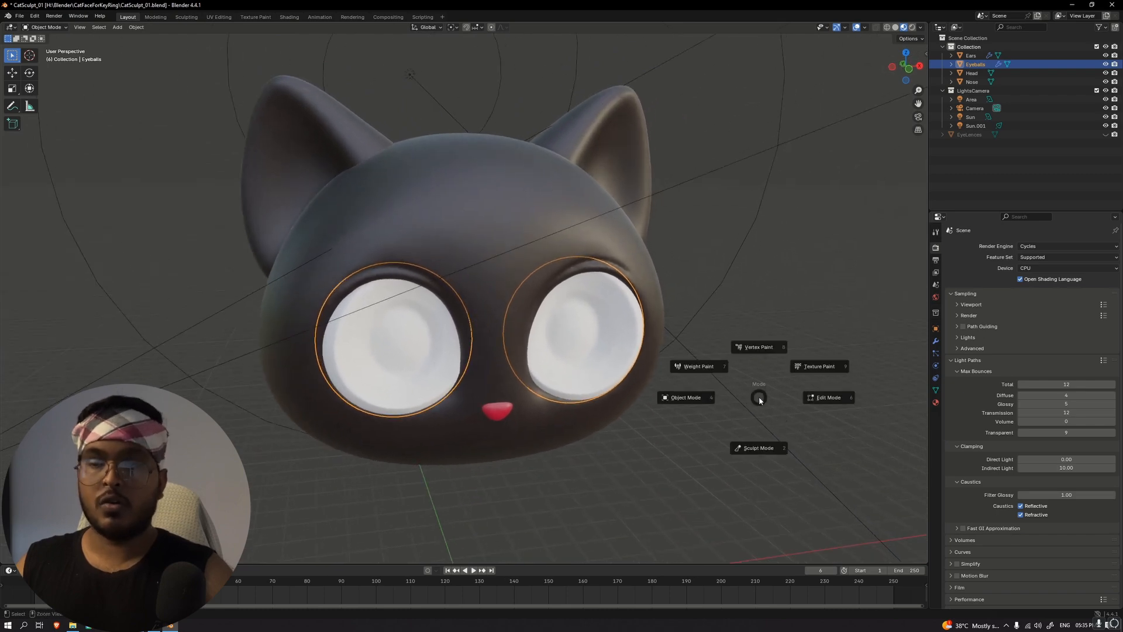
pyautogui.click(758, 345)
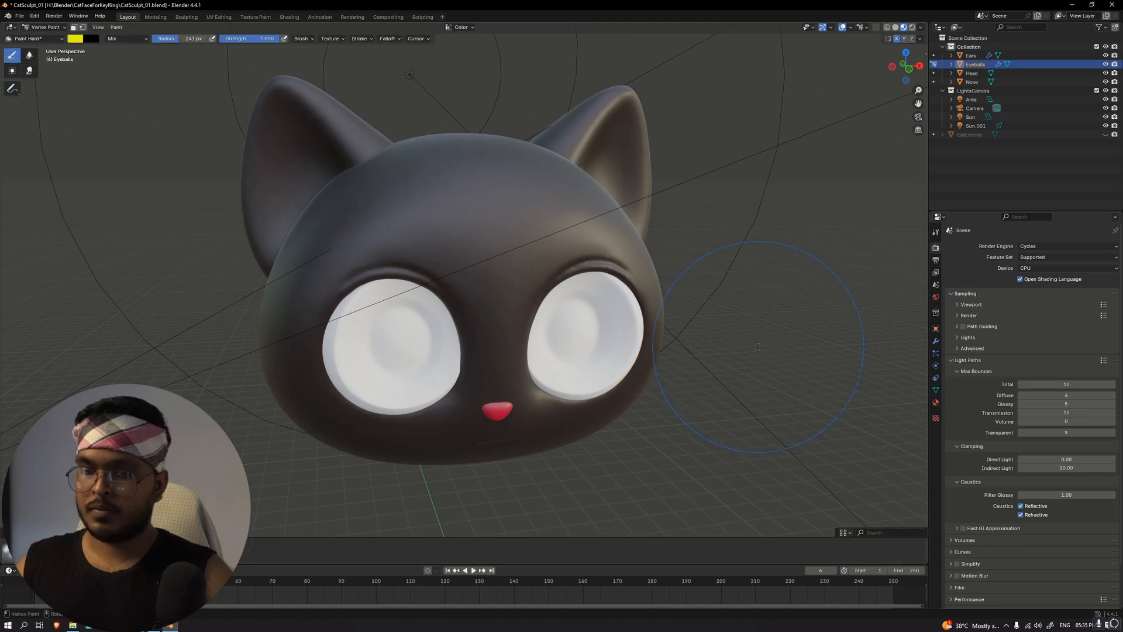
pyautogui.scroll(1, 761, 346)
pyautogui.press('ctrl+KP_7')
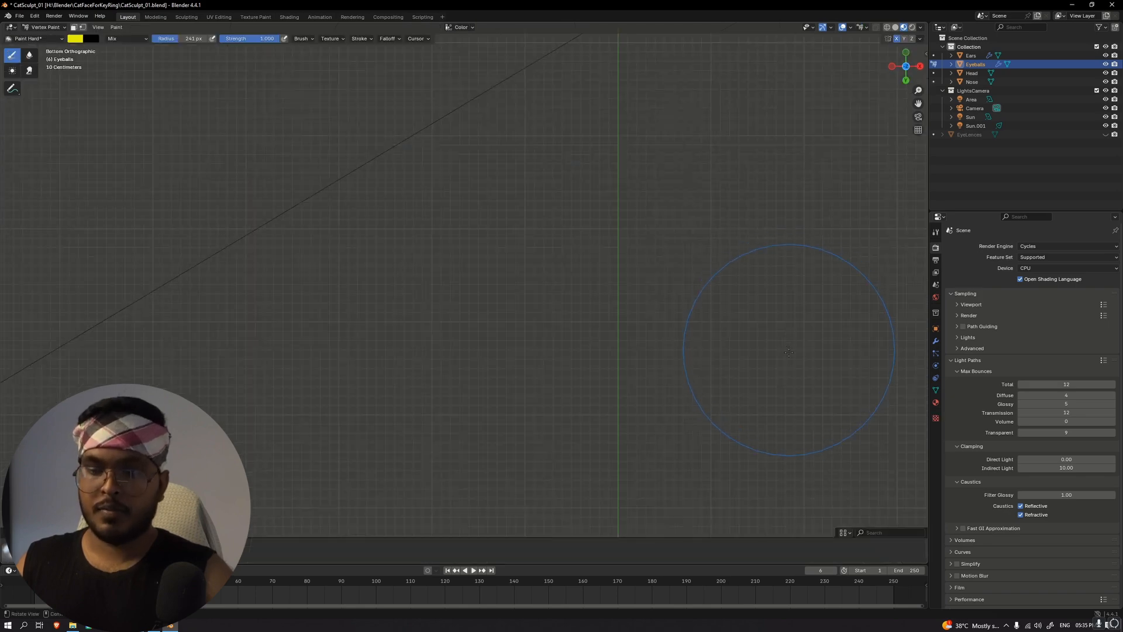
pyautogui.moveTo(744, 325)
pyautogui.mouseDown(button='middle')
pyautogui.moveTo(713, 304)
pyautogui.moveTo(699, 368)
pyautogui.mouseUp(button='middle')
pyautogui.scroll(2, 700, 369)
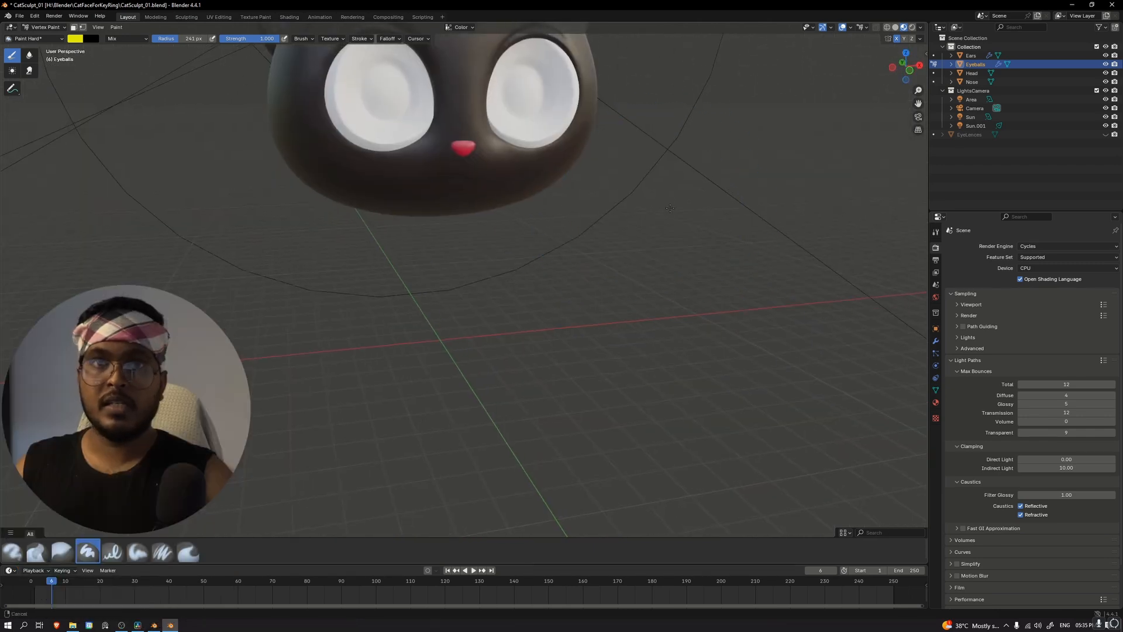
pyautogui.keyDown('shift'); pyautogui.moveTo(668, 233); pyautogui.dragTo(652, 299, button='middle'); pyautogui.keyUp('shift')
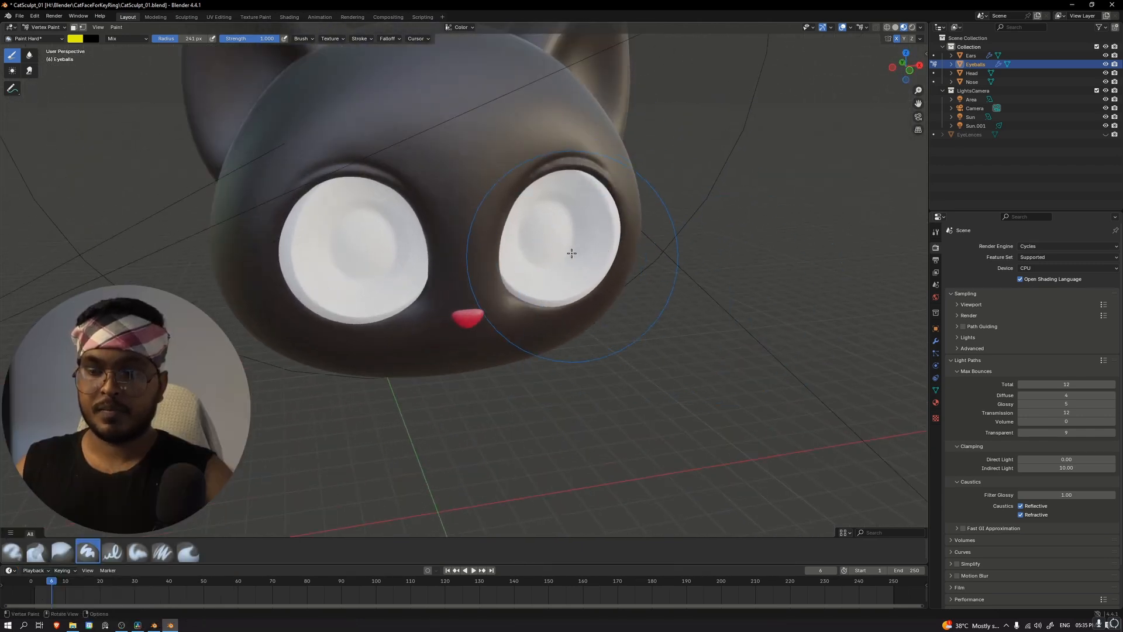
pyautogui.moveTo(572, 252)
pyautogui.mouseDown(button='middle')
pyautogui.moveTo(741, 285)
pyautogui.moveTo(776, 317)
pyautogui.mouseUp(button='middle')
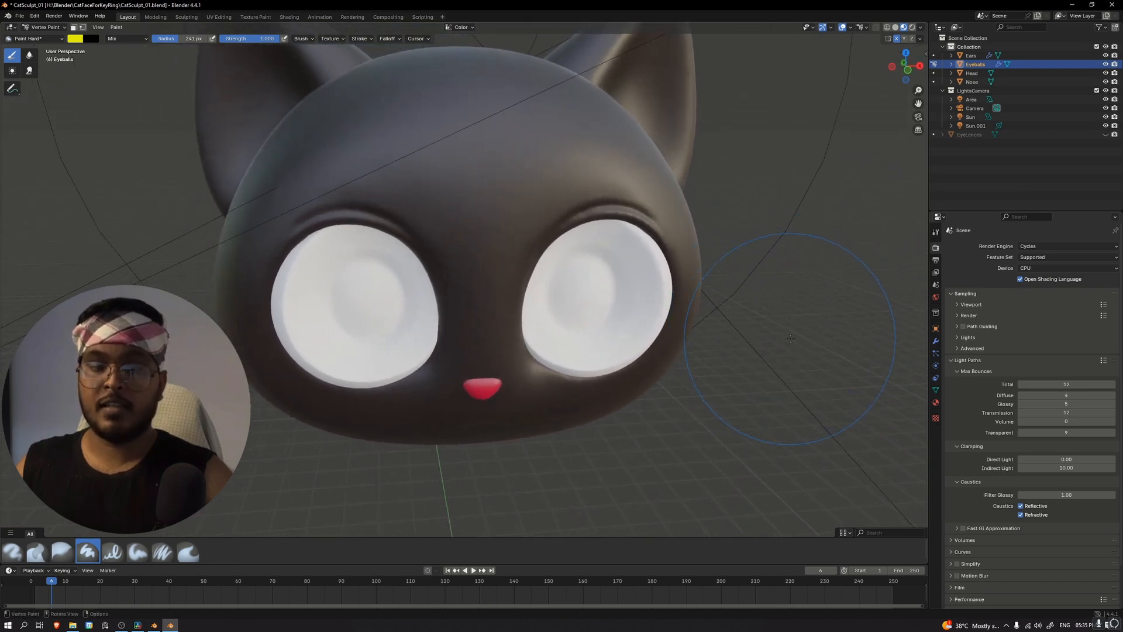
pyautogui.scroll(2, 790, 339)
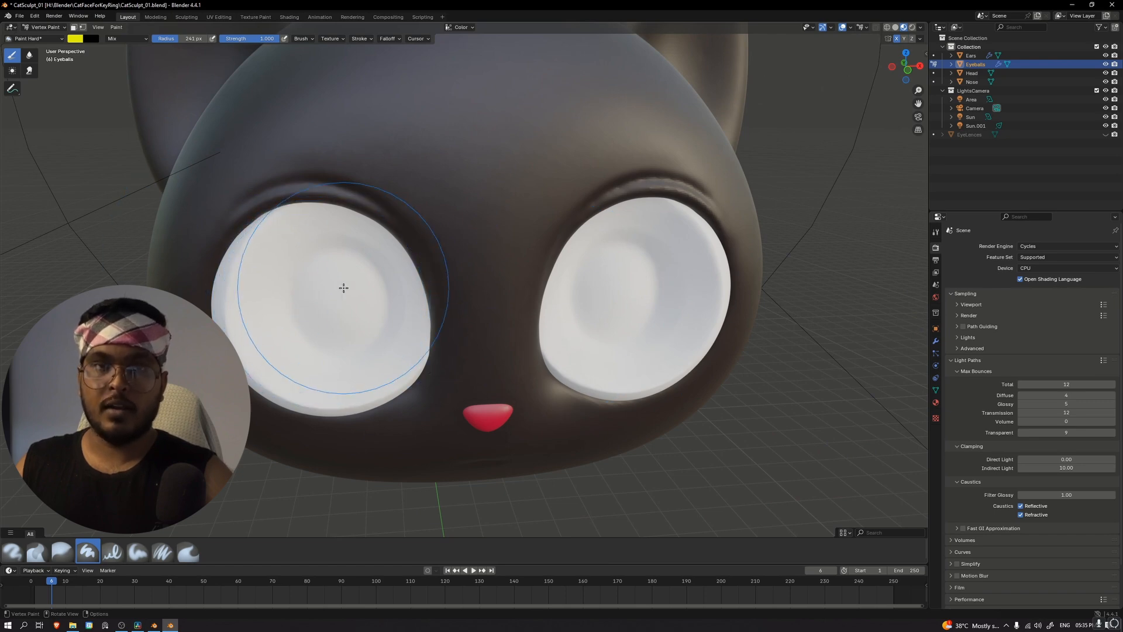
pyautogui.moveTo(166, 234); pyautogui.dragTo(121, 206, button='middle')
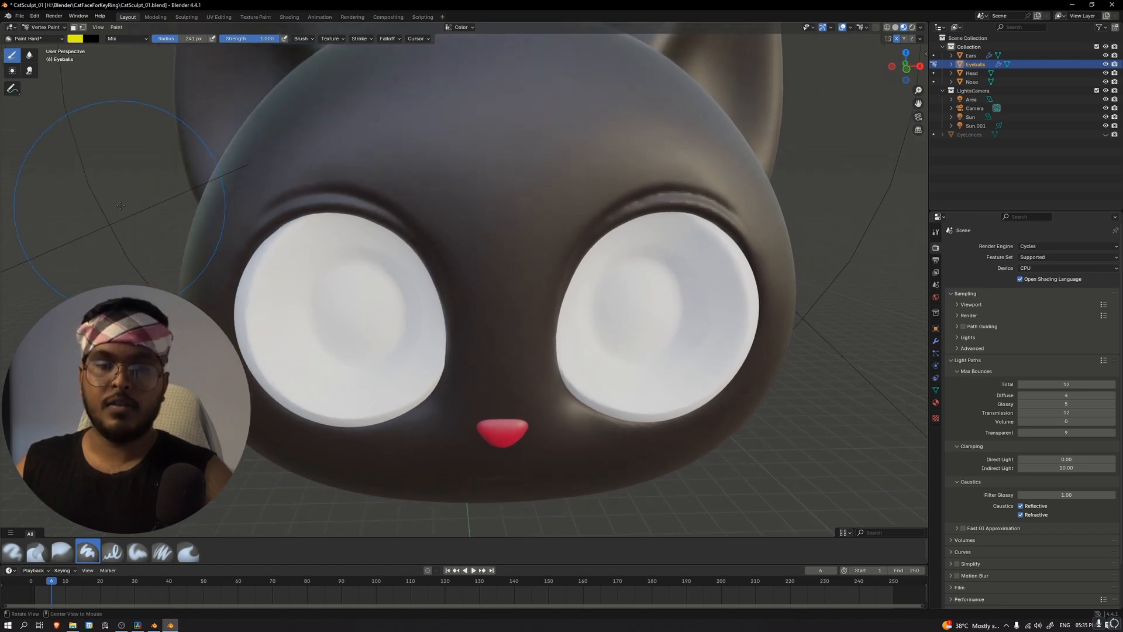
# Set the Paint Hard brush's primary color to a bright greenish yellow
pyautogui.click(49, 39)
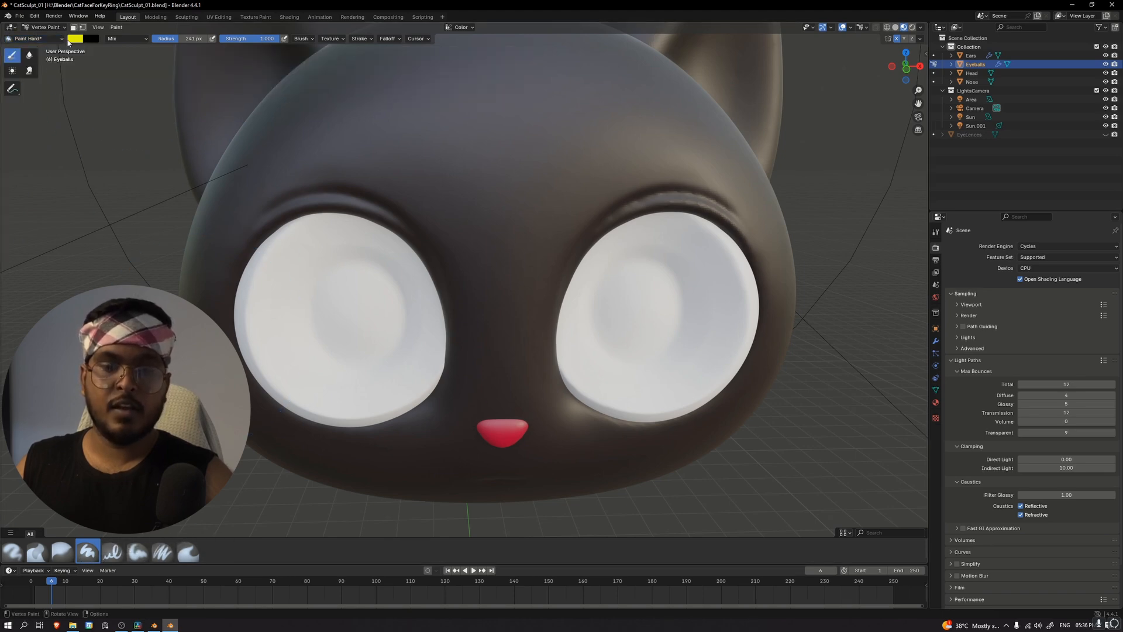
pyautogui.click(55, 37)
pyautogui.click(219, 81)
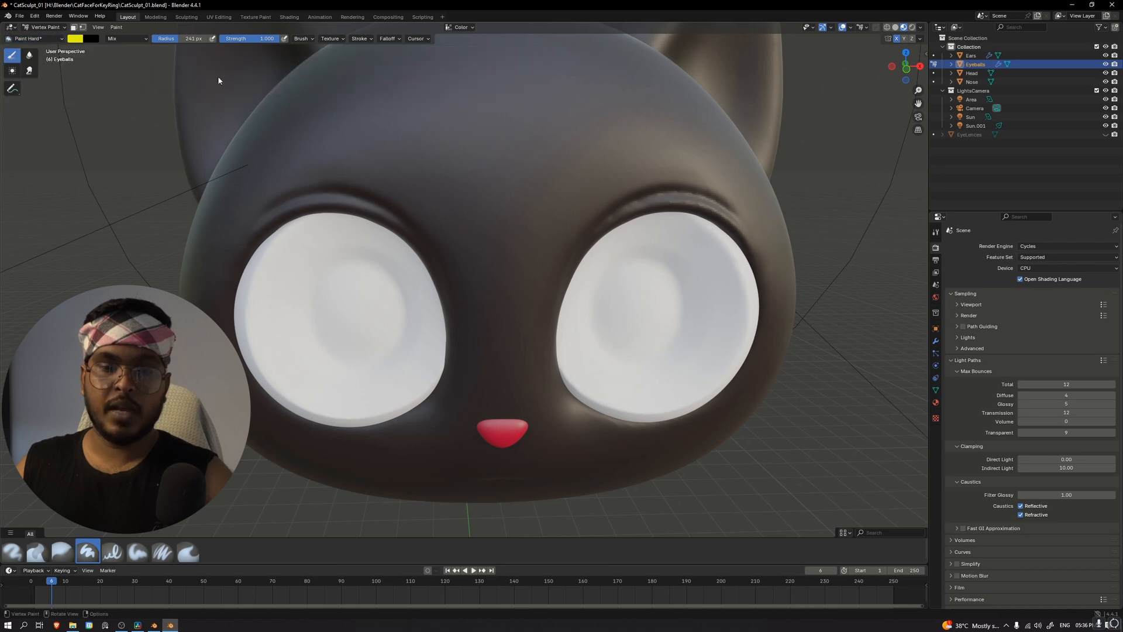
pyautogui.click(76, 39)
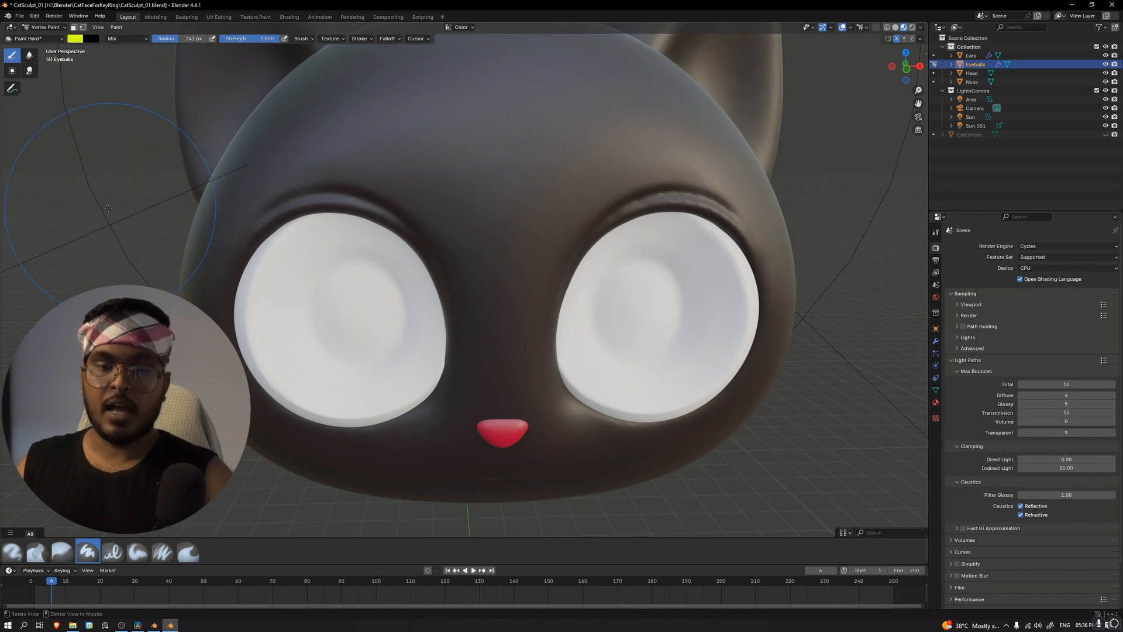
# Show the brush settings, try the Custom falloff preset and return the falloff to Constant
pyautogui.press('n')
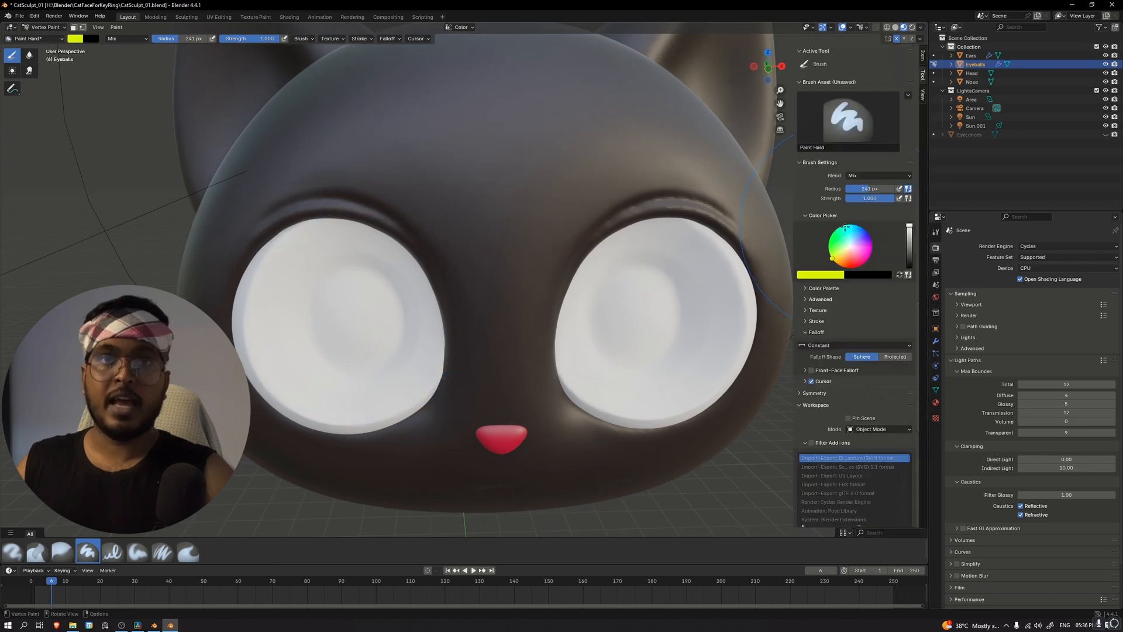
pyautogui.press('n')
pyautogui.press('n')
pyautogui.press('n')
pyautogui.press('n')
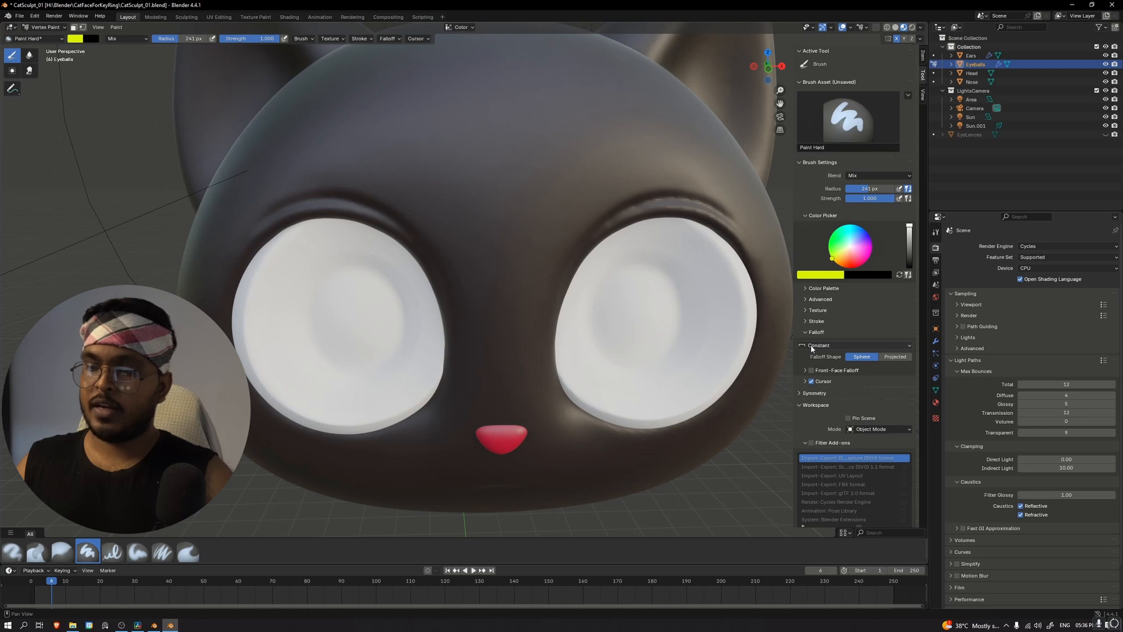
pyautogui.click(825, 346)
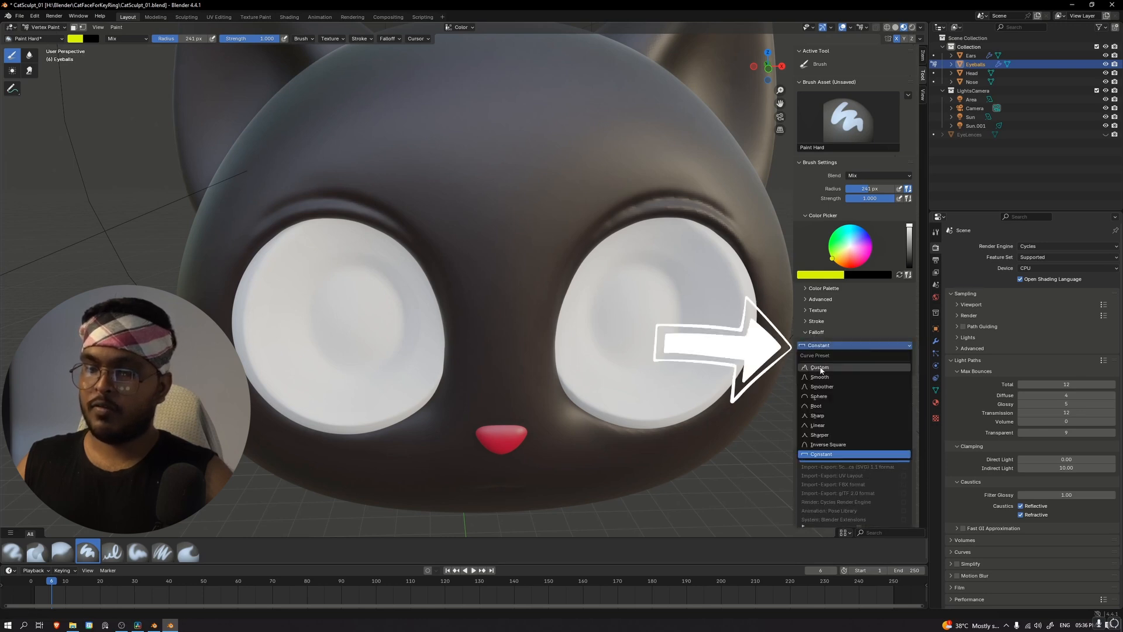
pyautogui.click(825, 366)
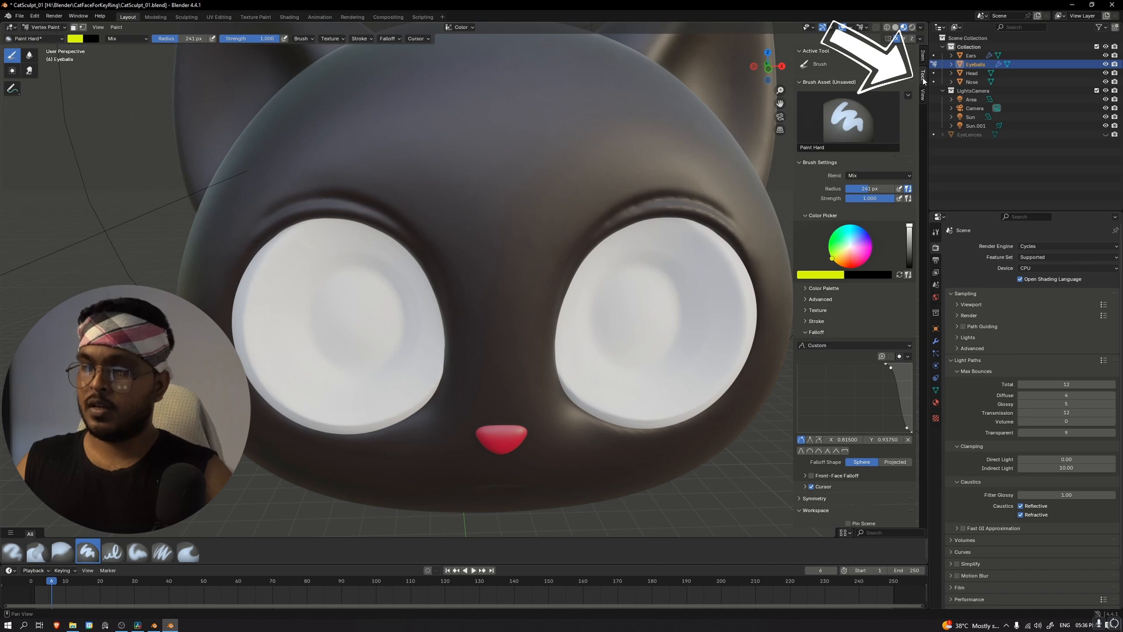
pyautogui.click(818, 345)
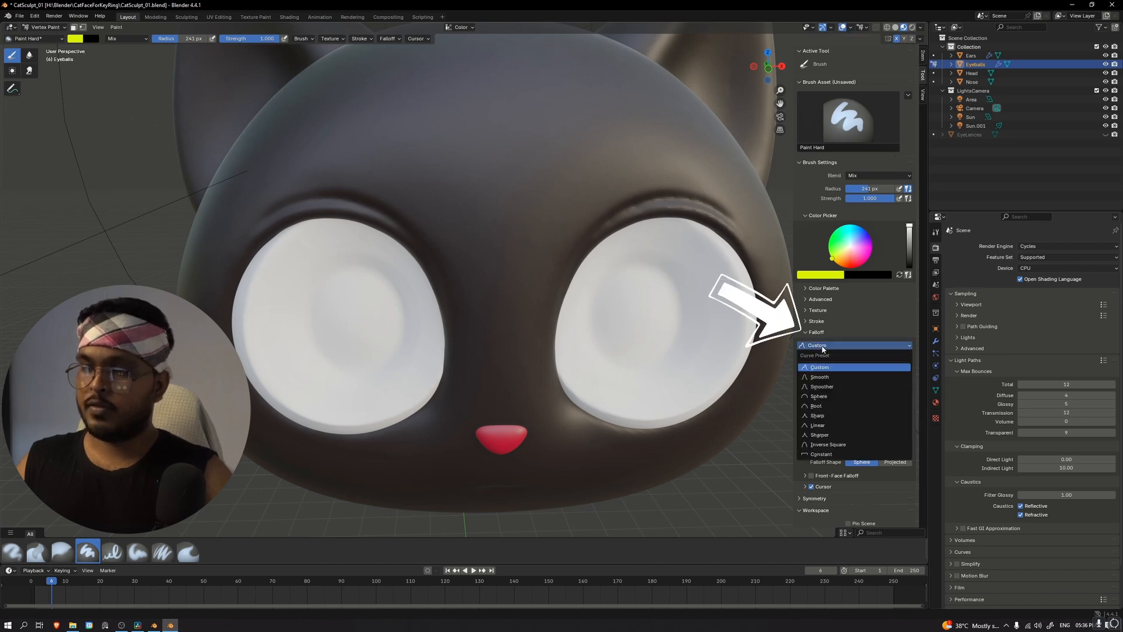
pyautogui.click(820, 454)
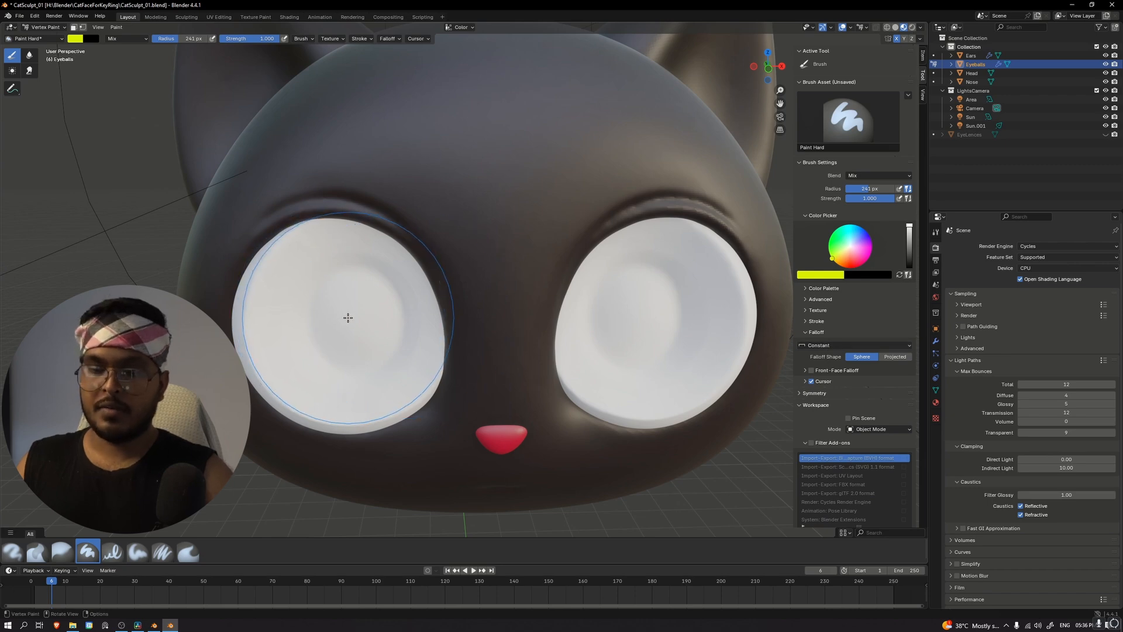
# Isolate the eyeballs in local view and set the paint brush radius to 215 px
pyautogui.scroll(-1, 348, 318)
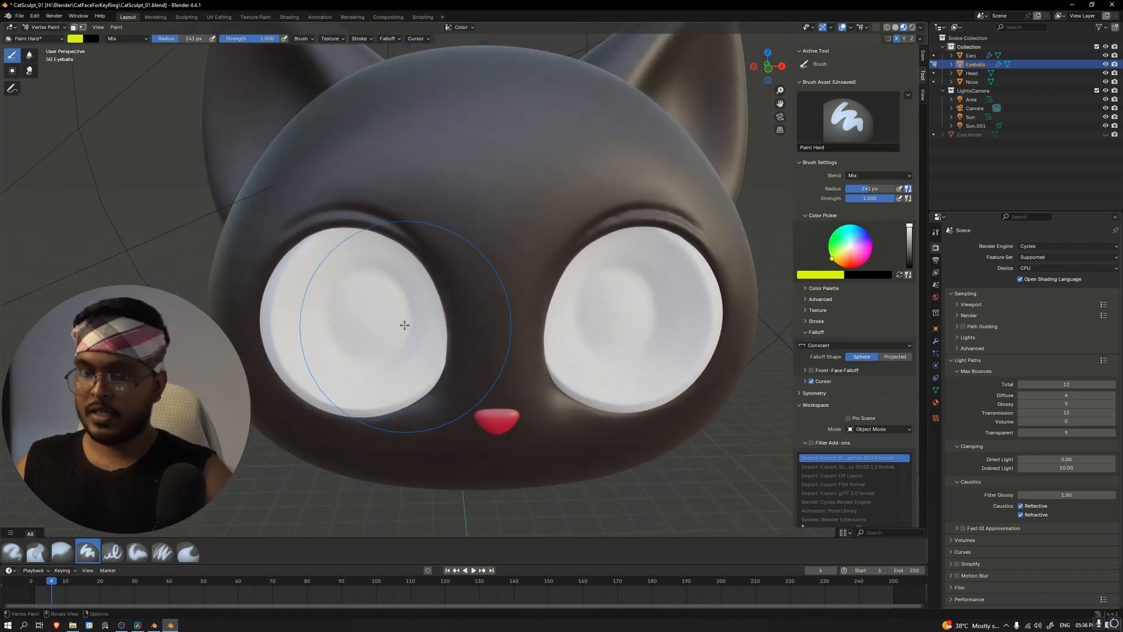
pyautogui.moveTo(358, 326); pyautogui.dragTo(380, 324, button='middle')
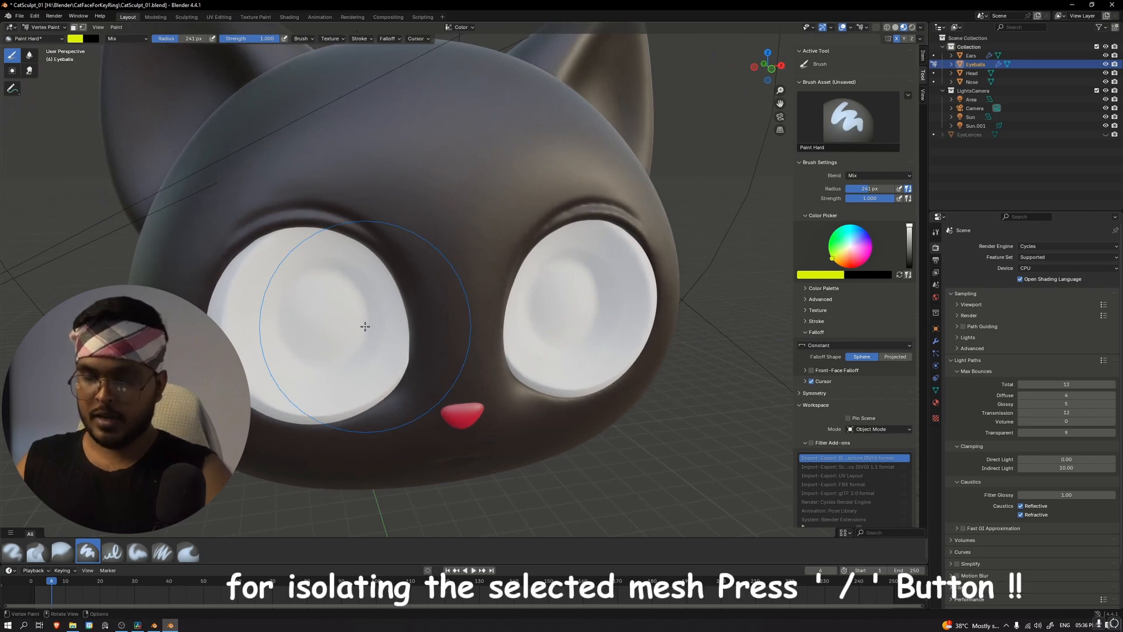
pyautogui.press('/')
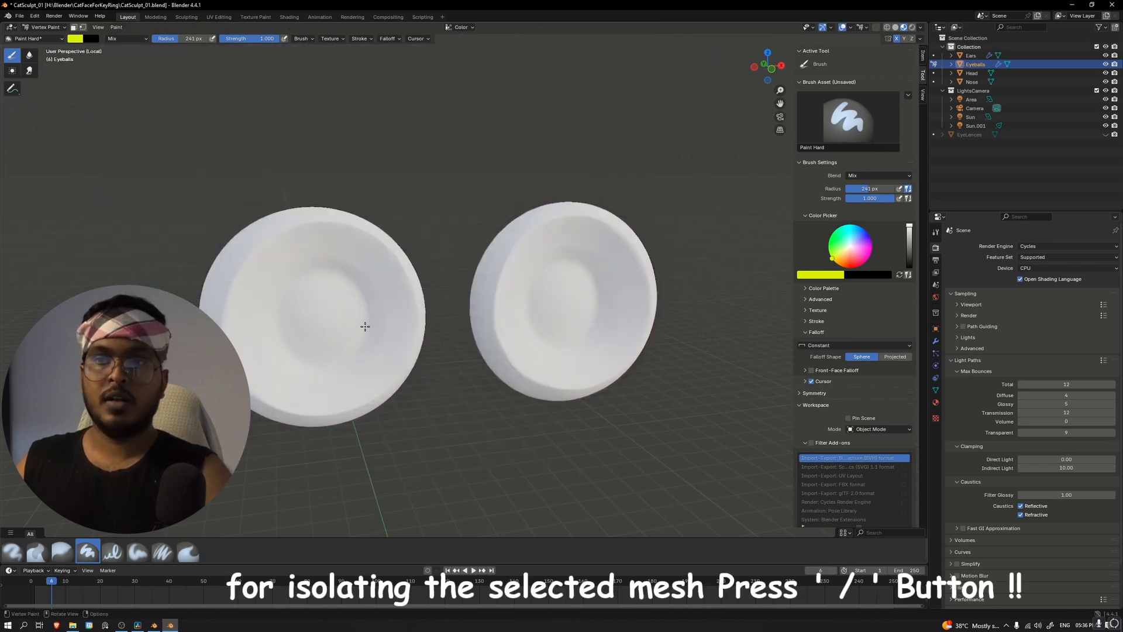
pyautogui.scroll(1, 366, 326)
pyautogui.moveTo(418, 259); pyautogui.dragTo(412, 256, button='middle')
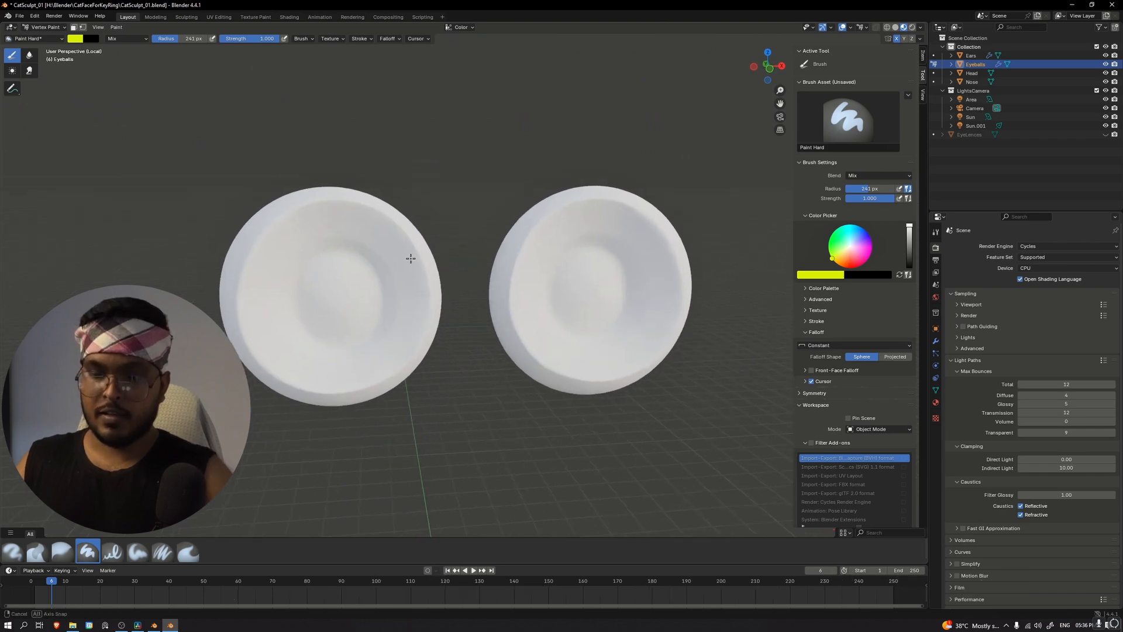
pyautogui.press('[')
pyautogui.press('[')
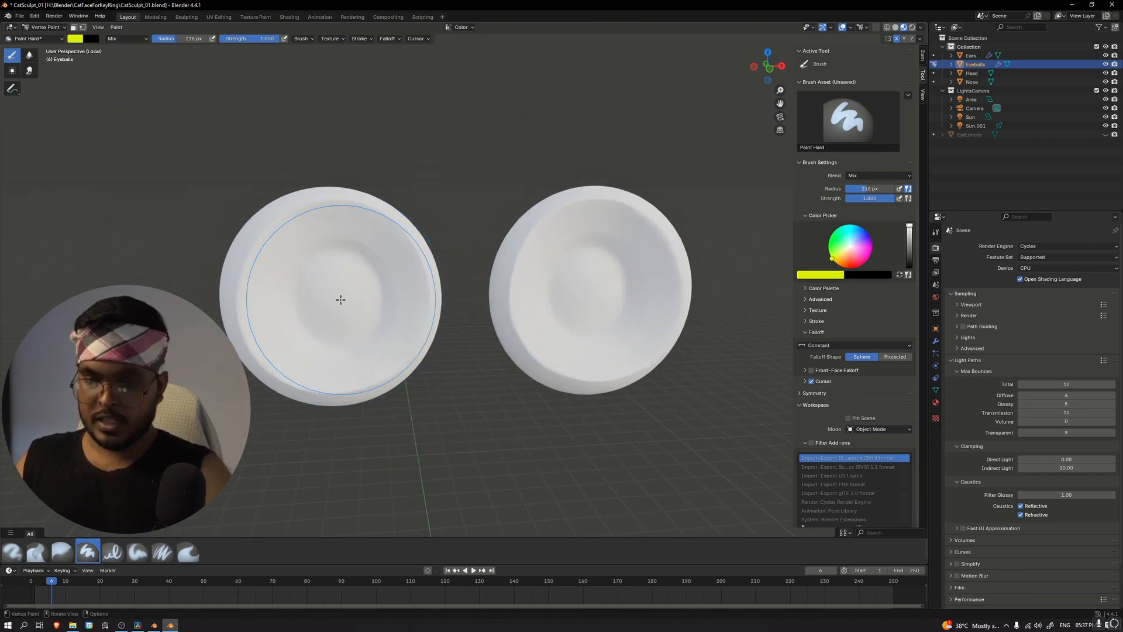
pyautogui.press(']')
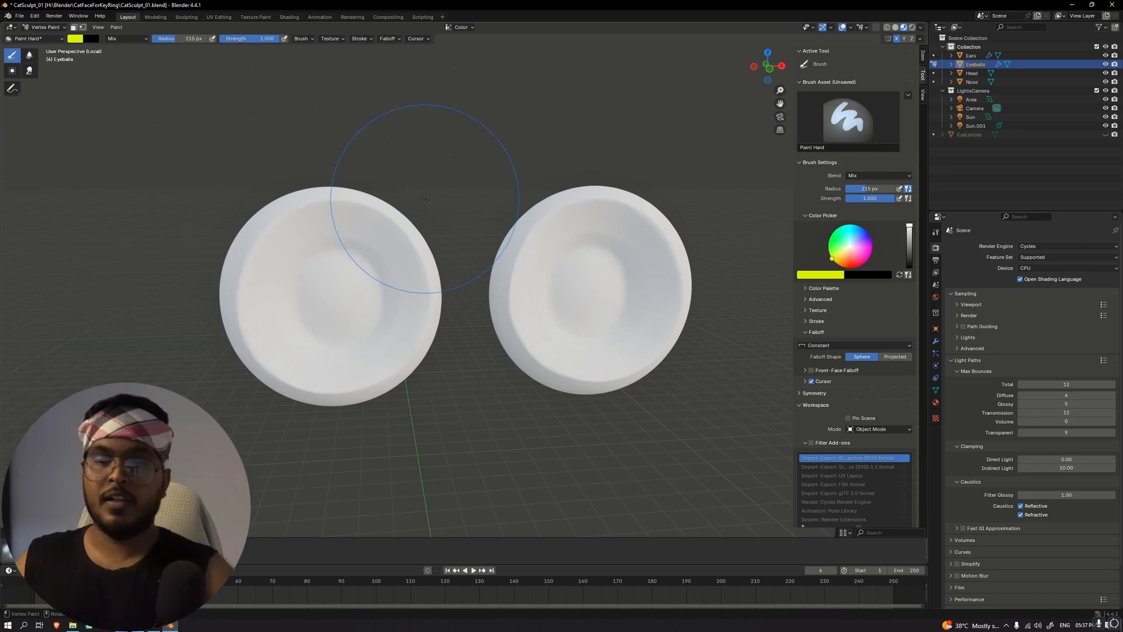
# Switch to the Shading workspace and add a Color Attribute node beside the Principled BSDF in the eyeballs' material
pyautogui.click(289, 17)
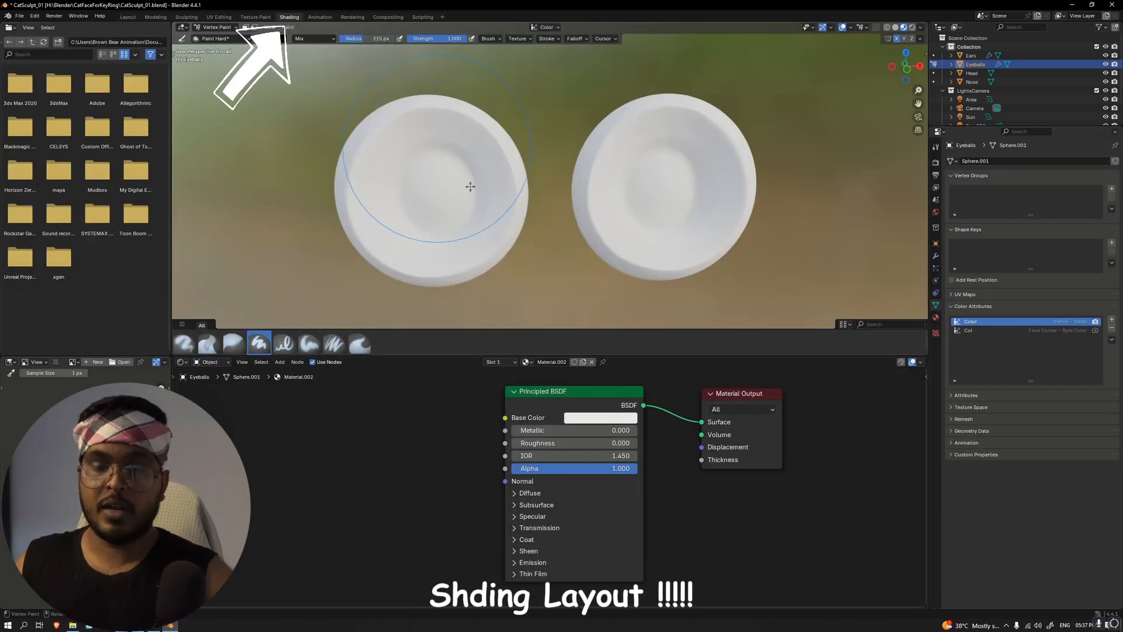
pyautogui.scroll(-1, 421, 409)
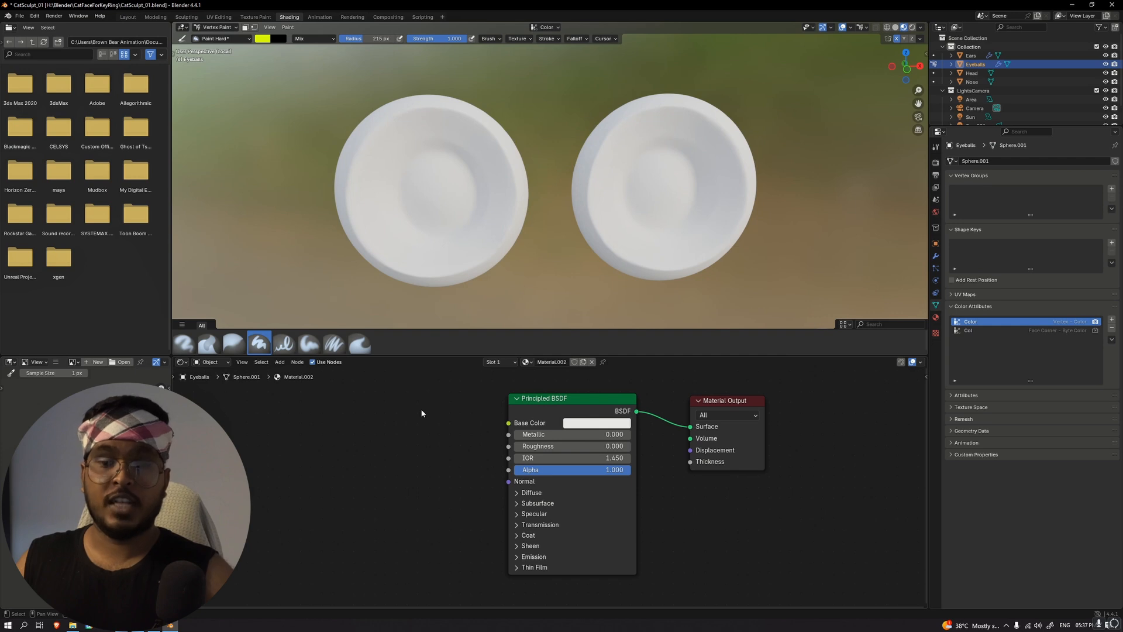
pyautogui.click(280, 362)
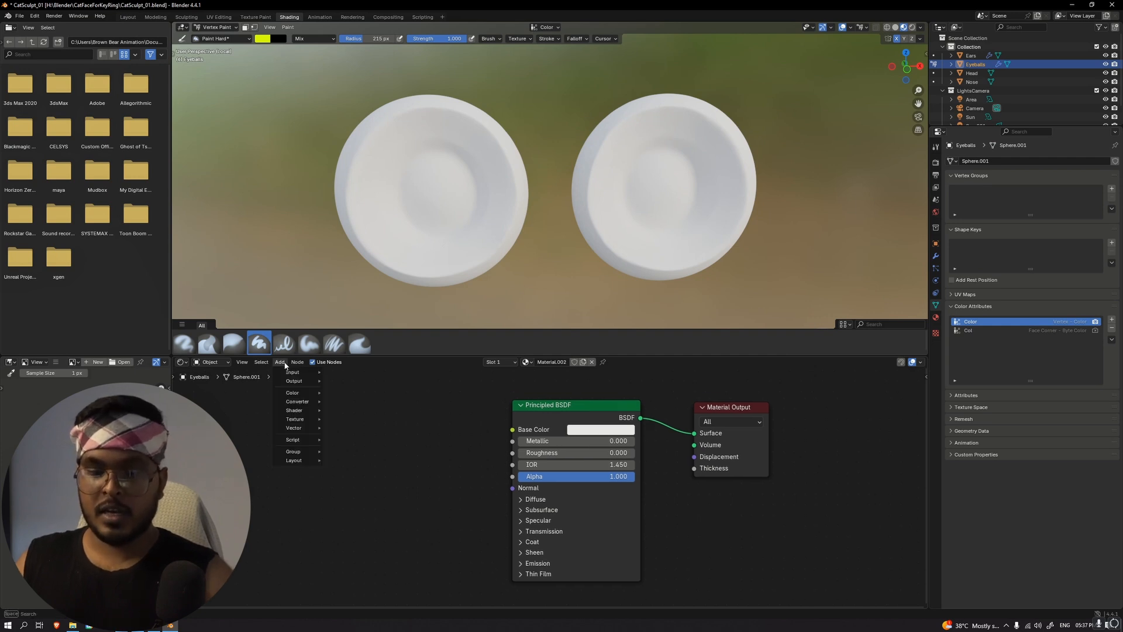
pyautogui.moveTo(291, 374)
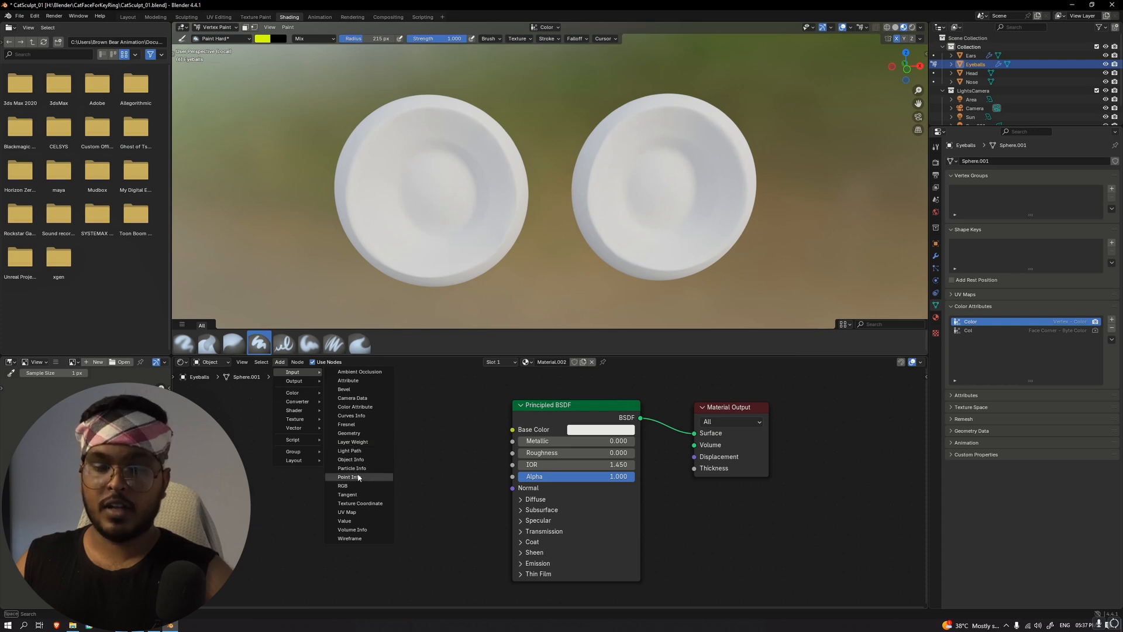
pyautogui.rightClick(346, 490)
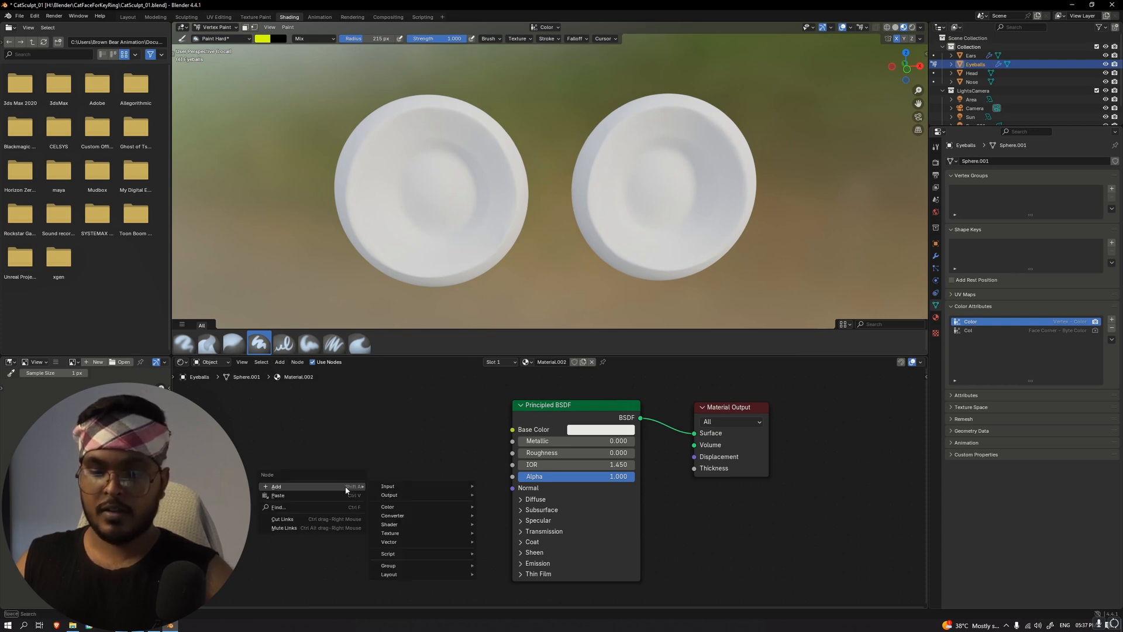
pyautogui.rightClick(355, 472)
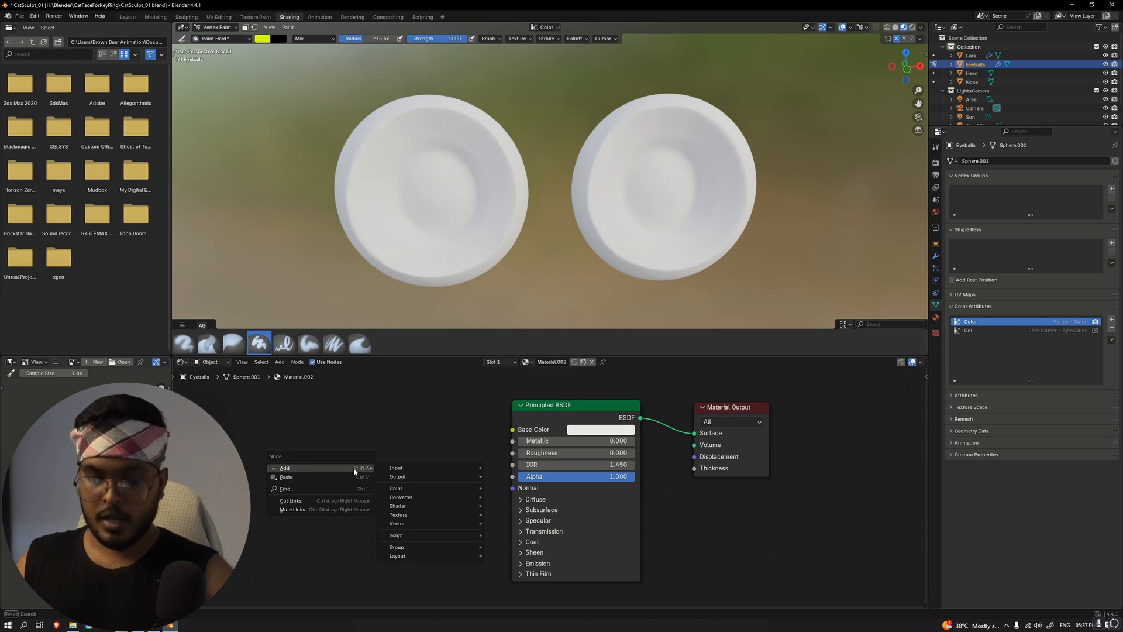
pyautogui.press('Escape')
pyautogui.hotkey('shift', 'a')
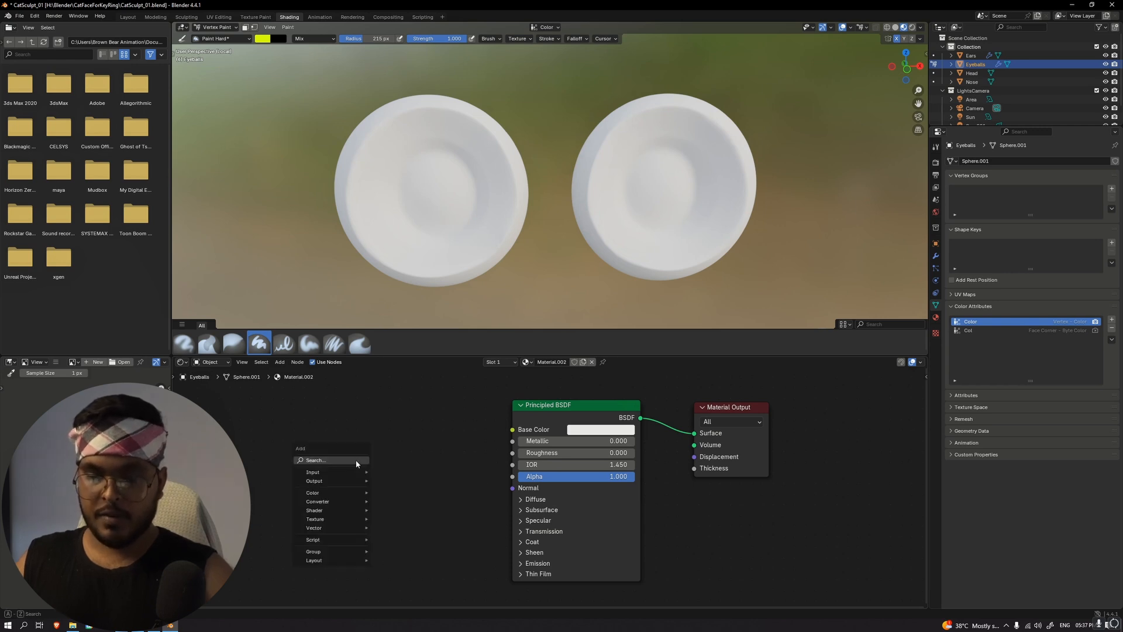
pyautogui.write('col')
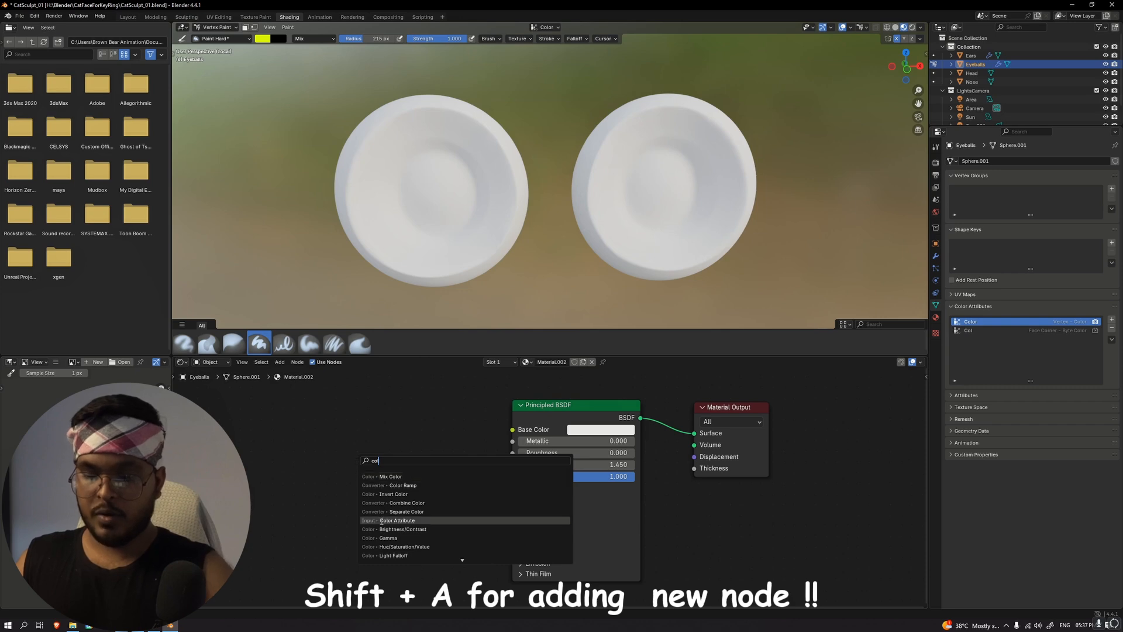
pyautogui.click(386, 520)
pyautogui.click(344, 449)
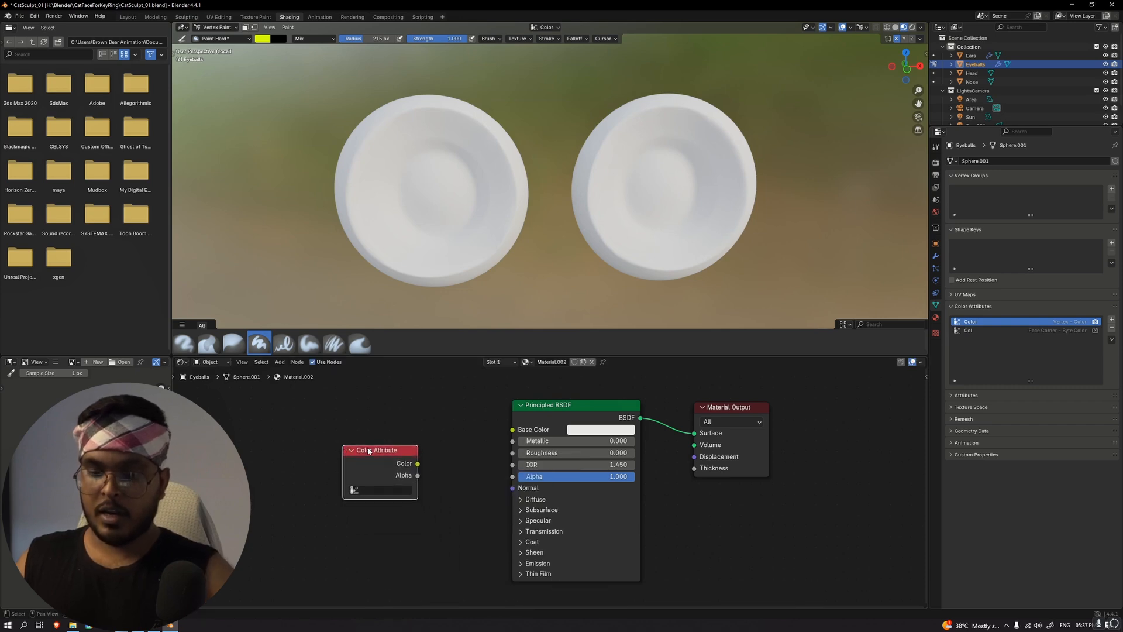
# Connect the Color Attribute node's Color output to the Principled BSDF's Base Color and set the node to the Color attribute
pyautogui.moveTo(369, 451); pyautogui.dragTo(513, 429)
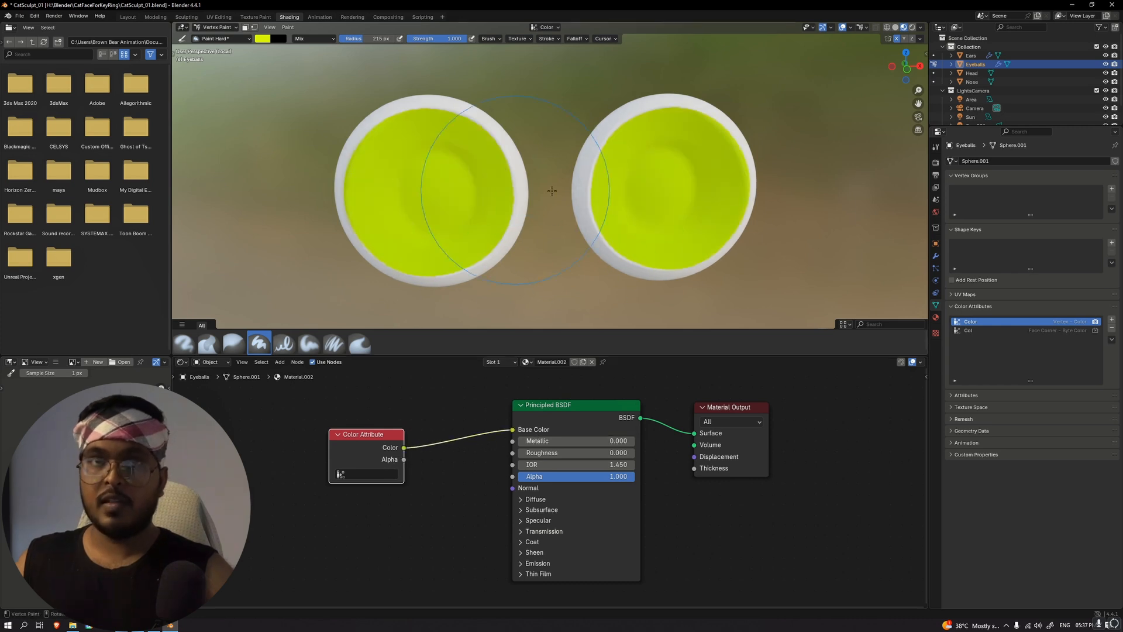
pyautogui.moveTo(449, 221); pyautogui.dragTo(418, 216, button='middle')
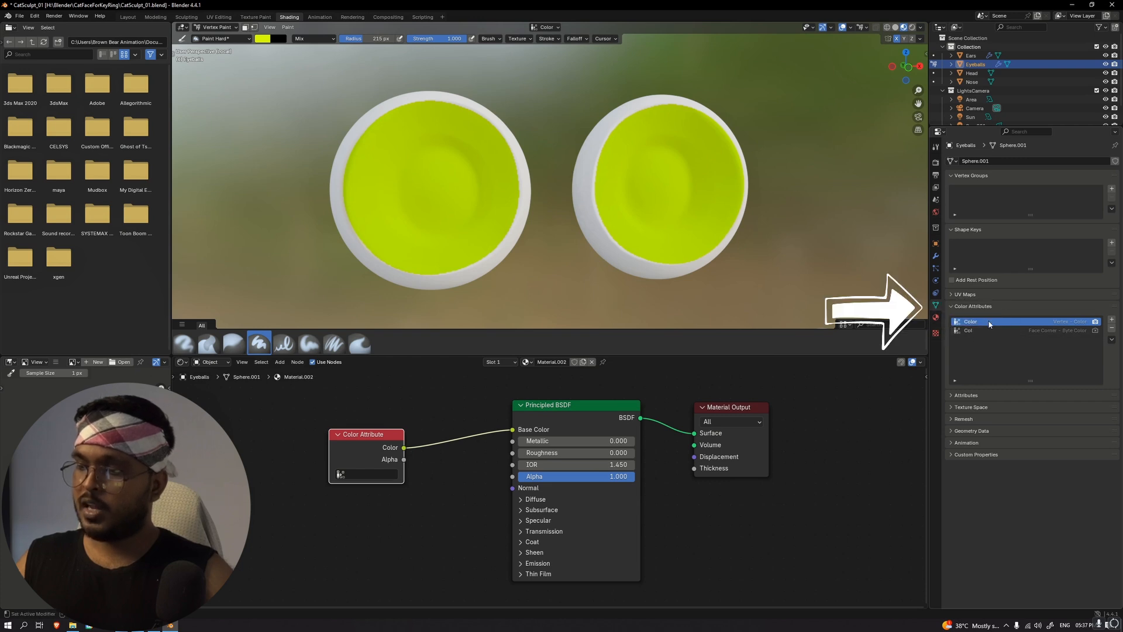
pyautogui.click(368, 474)
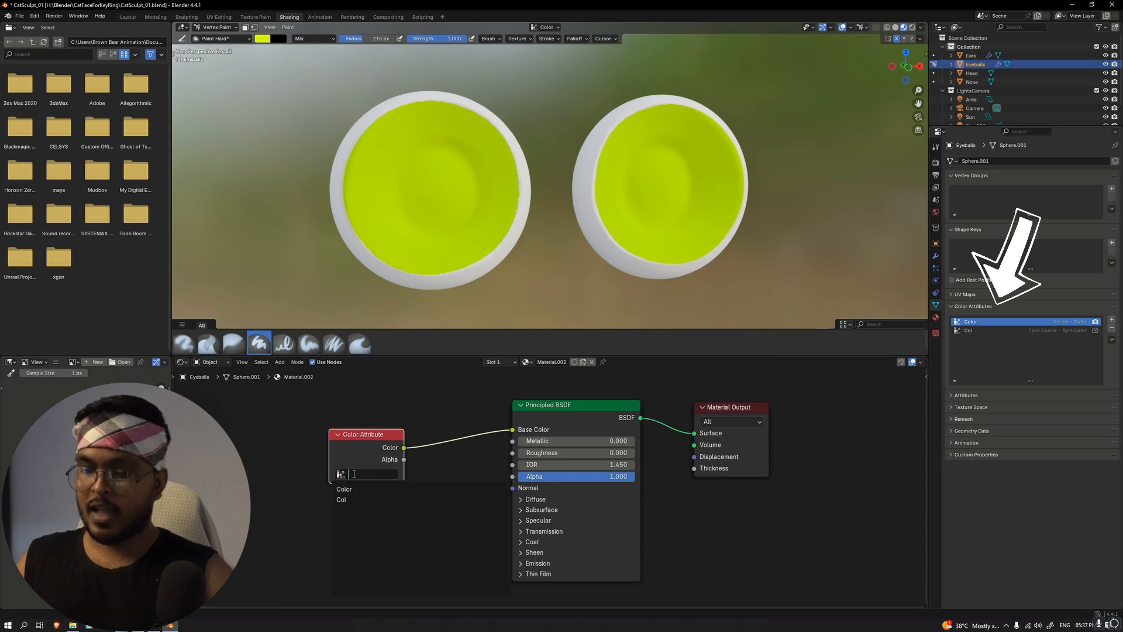
pyautogui.click(358, 495)
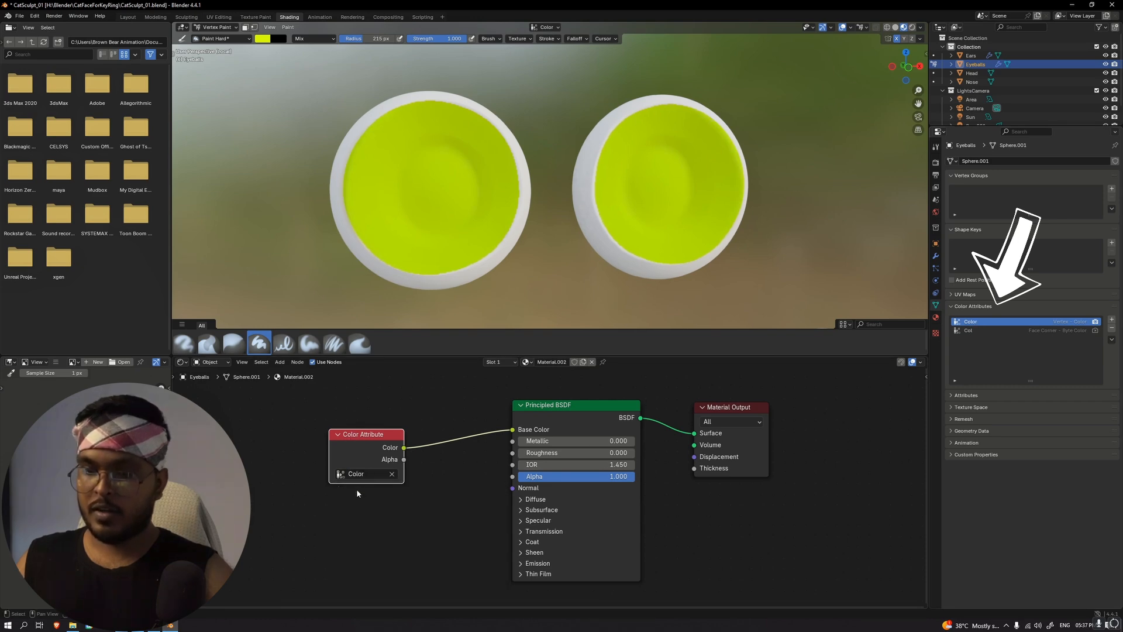
# Replace both existing color attributes on the eyeballs mesh with a new vertex-domain color attribute named BaseEye
pyautogui.click(1112, 329)
pyautogui.click(1112, 328)
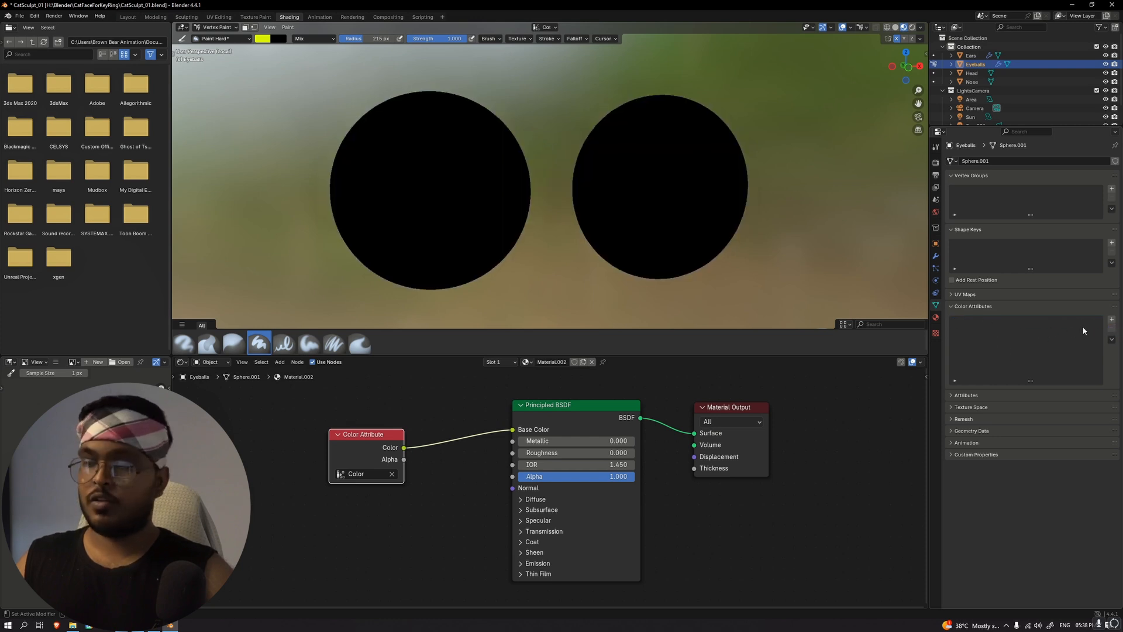
pyautogui.click(1112, 321)
pyautogui.click(1068, 322)
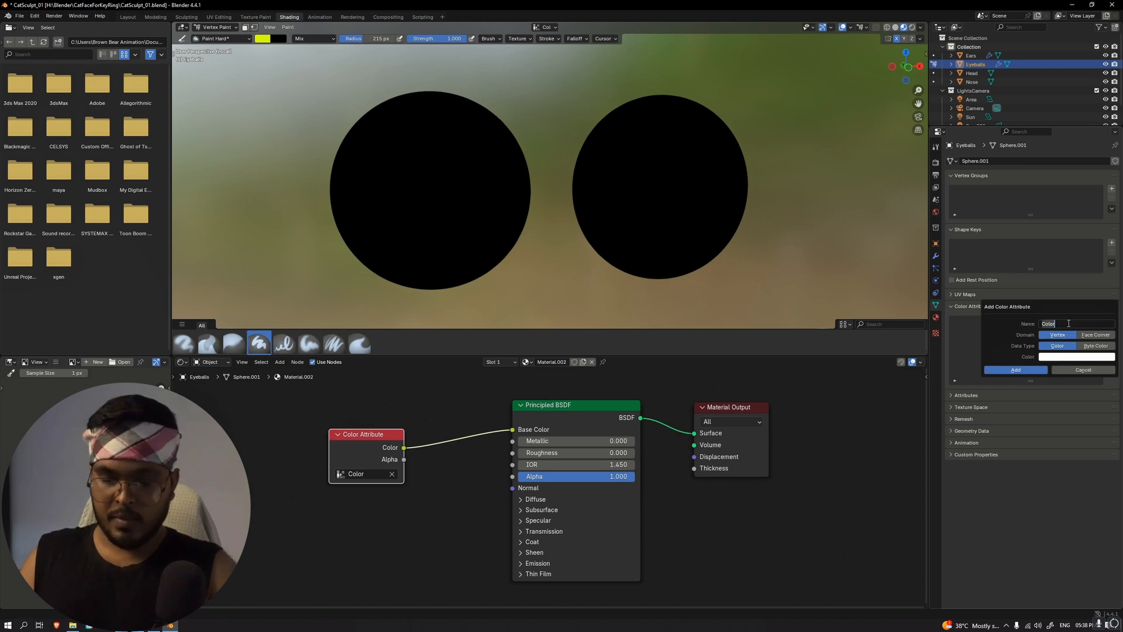
pyautogui.write('BaseEye')
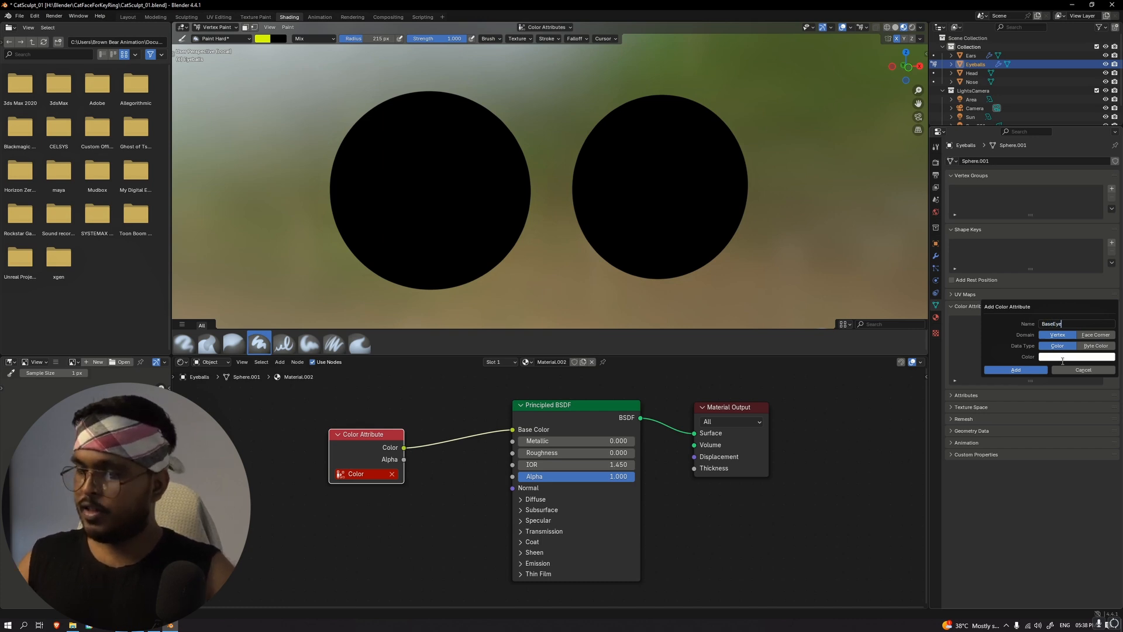
pyautogui.click(1021, 369)
pyautogui.click(1021, 370)
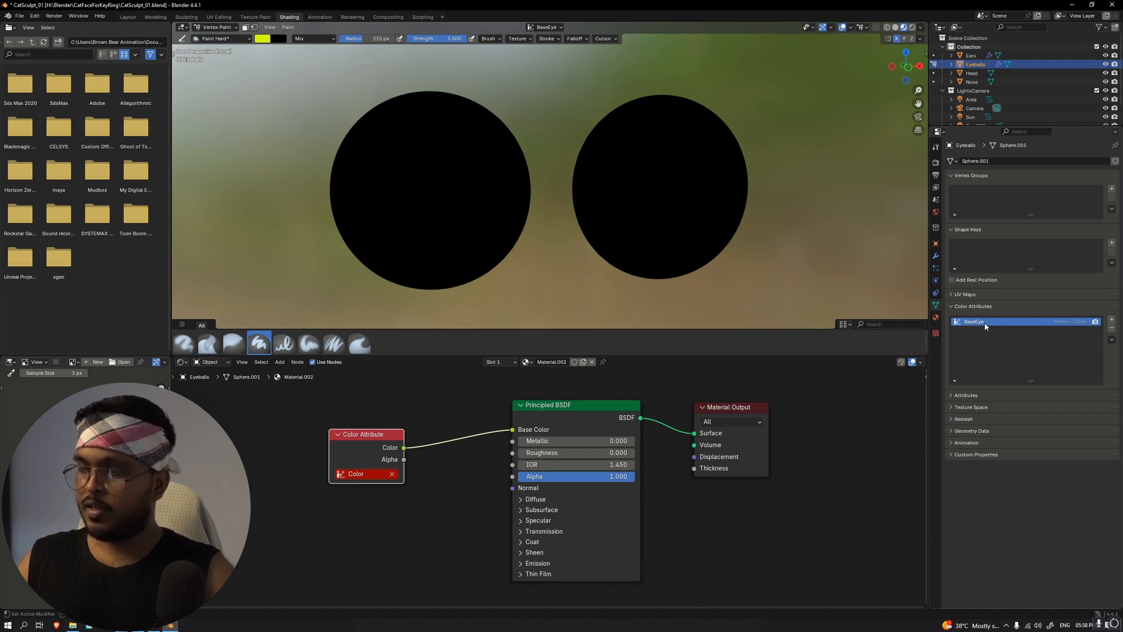
# Clear the missing attribute from the Color Attribute node and assign BaseEye to it
pyautogui.click(392, 475)
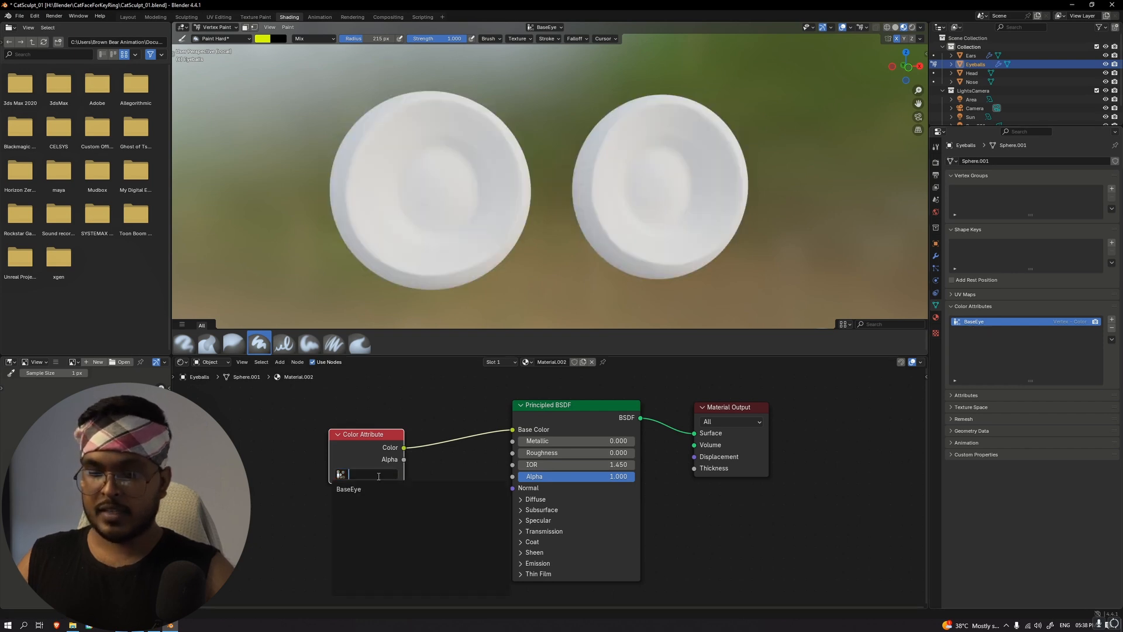
pyautogui.click(367, 474)
pyautogui.click(360, 434)
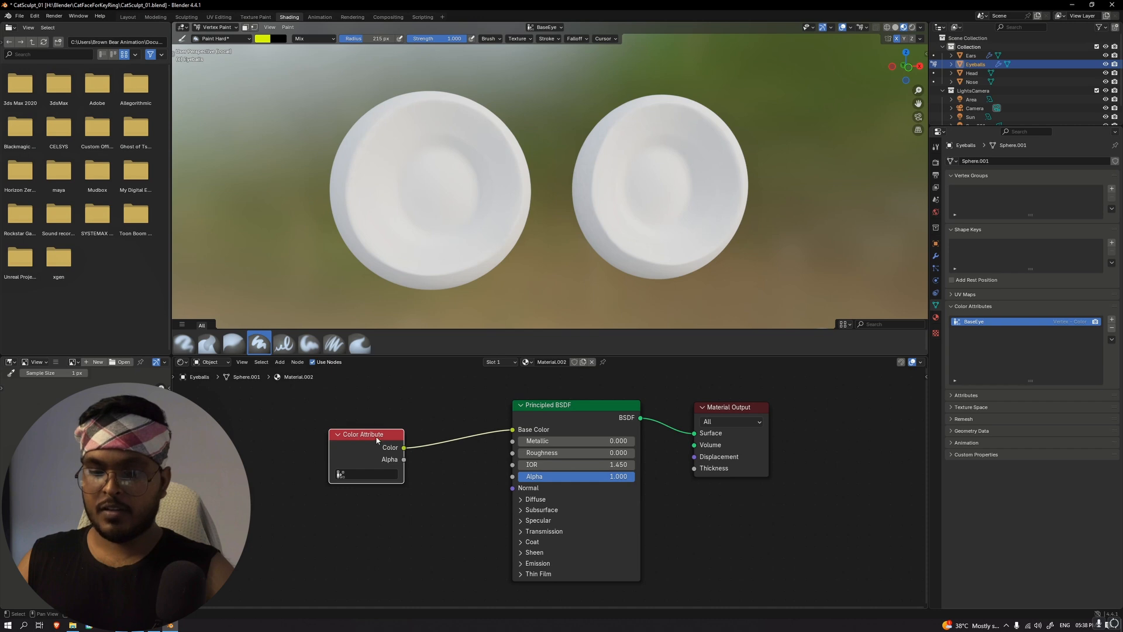
pyautogui.moveTo(377, 440); pyautogui.dragTo(385, 426)
pyautogui.click(377, 461)
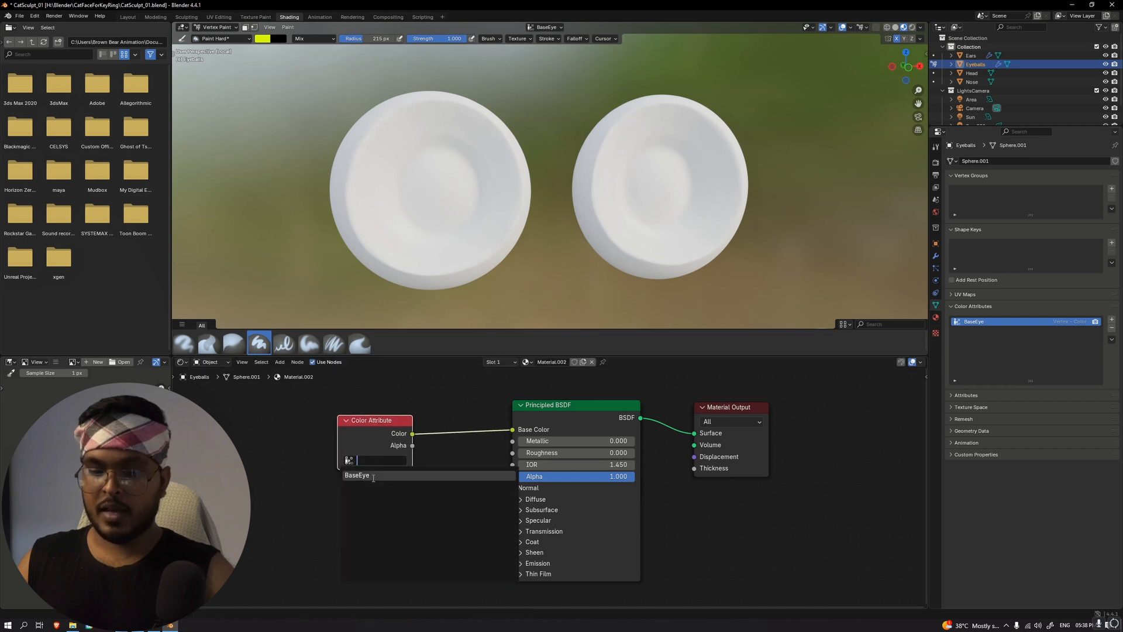
pyautogui.click(357, 475)
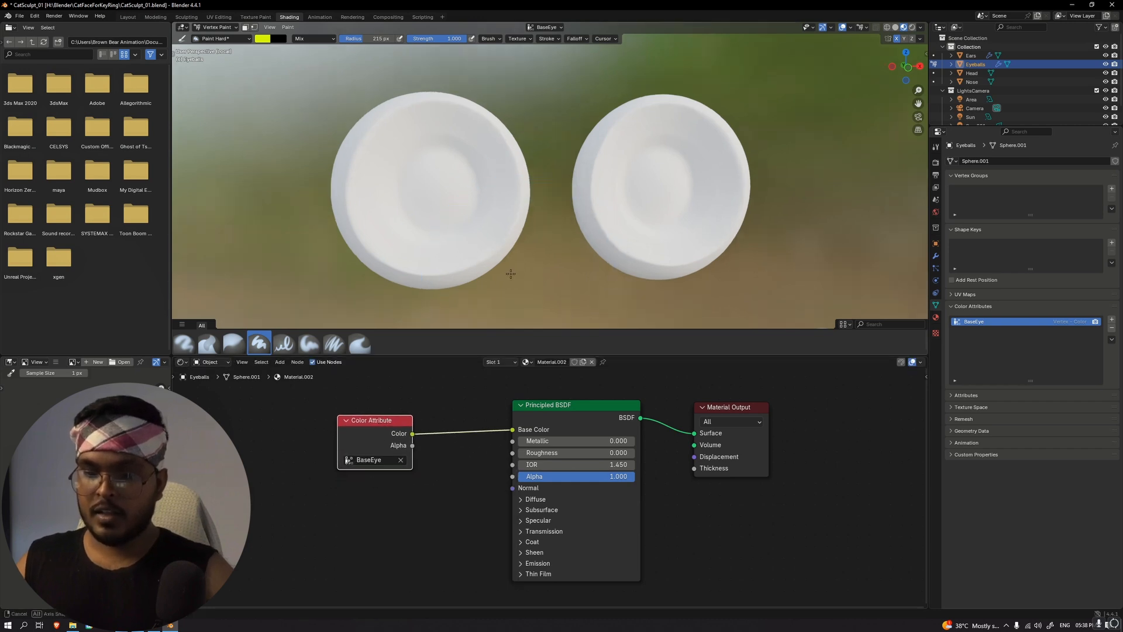
# Paint the greenish yellow irises on both eyeballs, resizing the brush to a radius of about 192 px
pyautogui.moveTo(511, 273); pyautogui.dragTo(515, 266, button='middle')
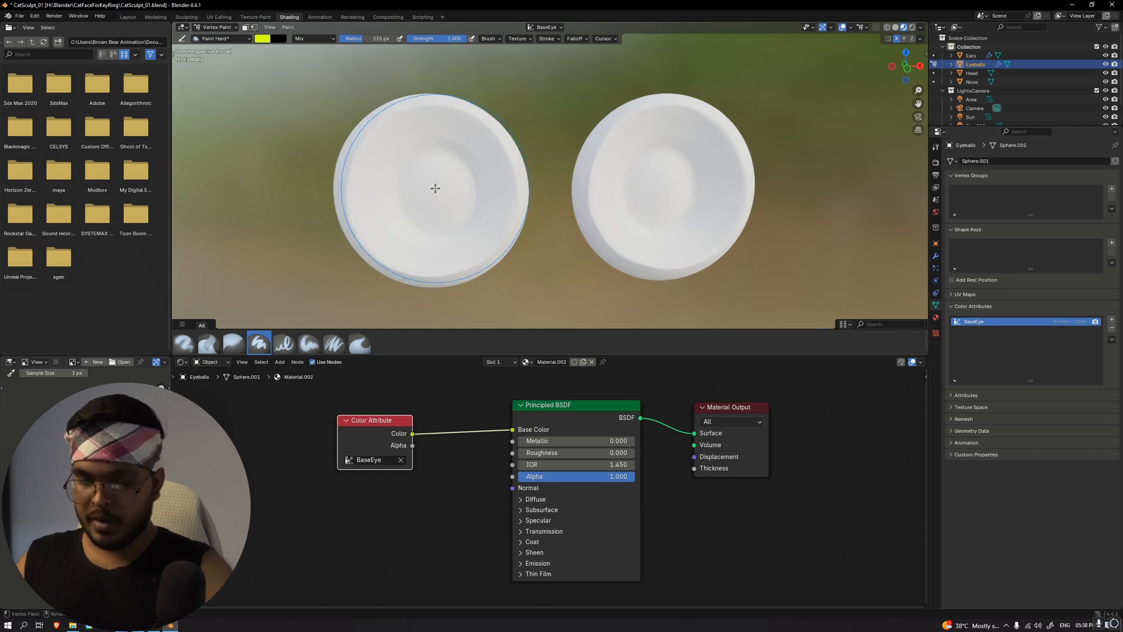
pyautogui.press('[')
pyautogui.press('[')
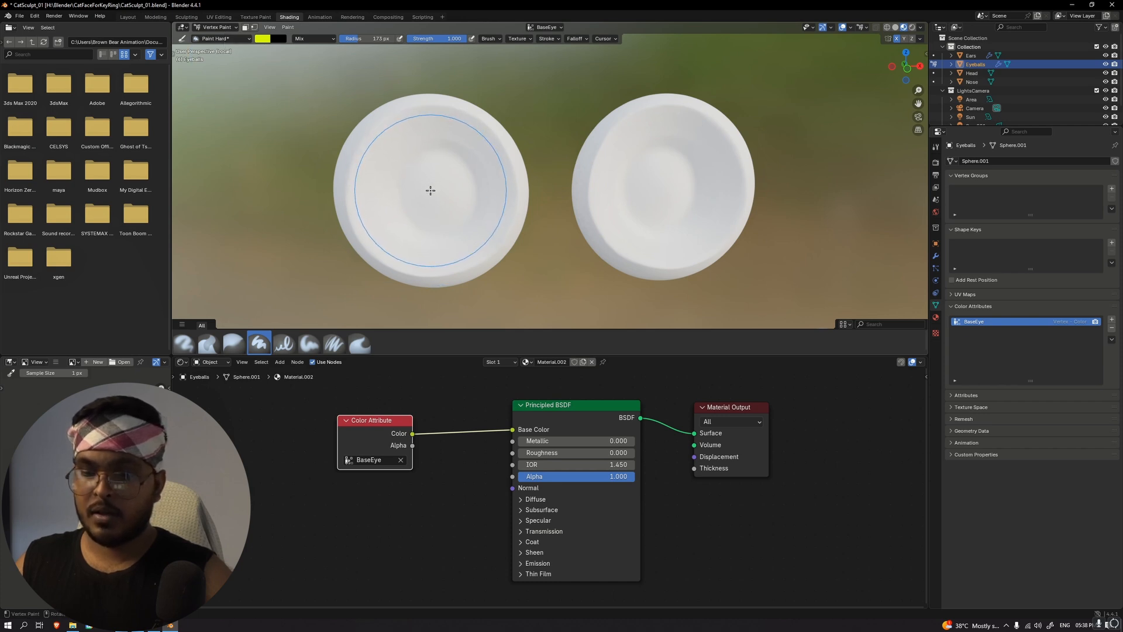
pyautogui.click(431, 190)
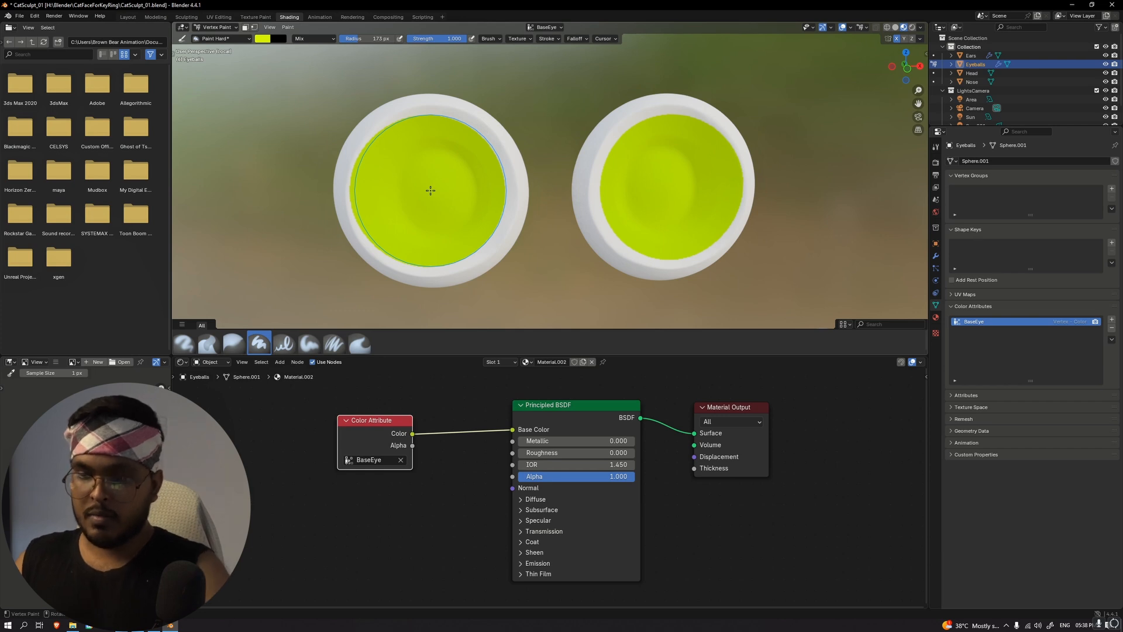
pyautogui.press(']')
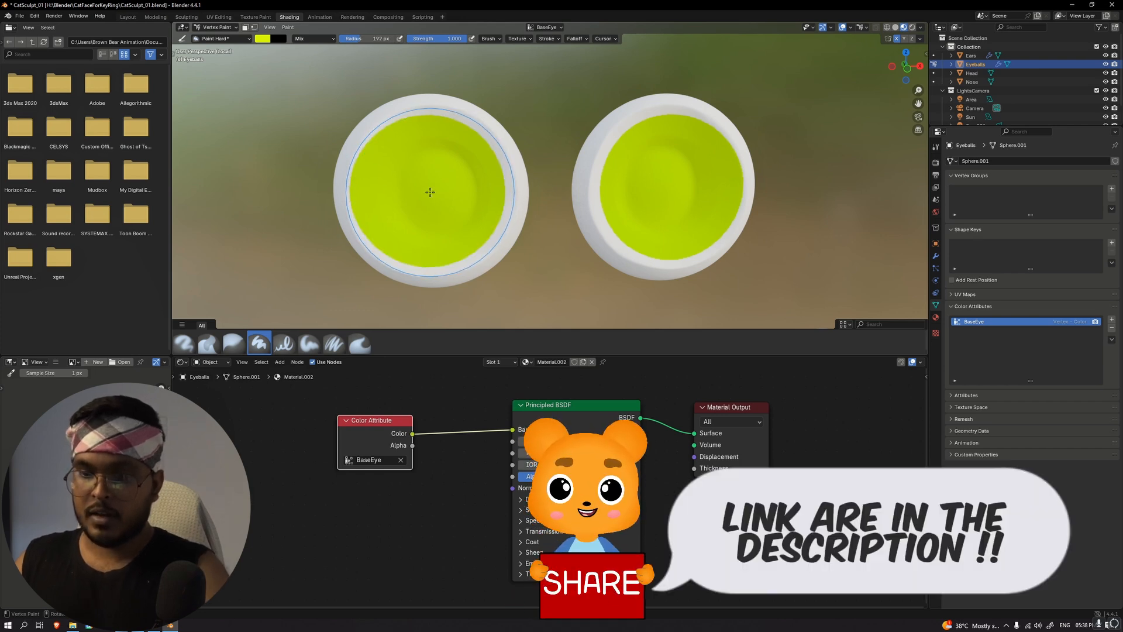
pyautogui.click(431, 192)
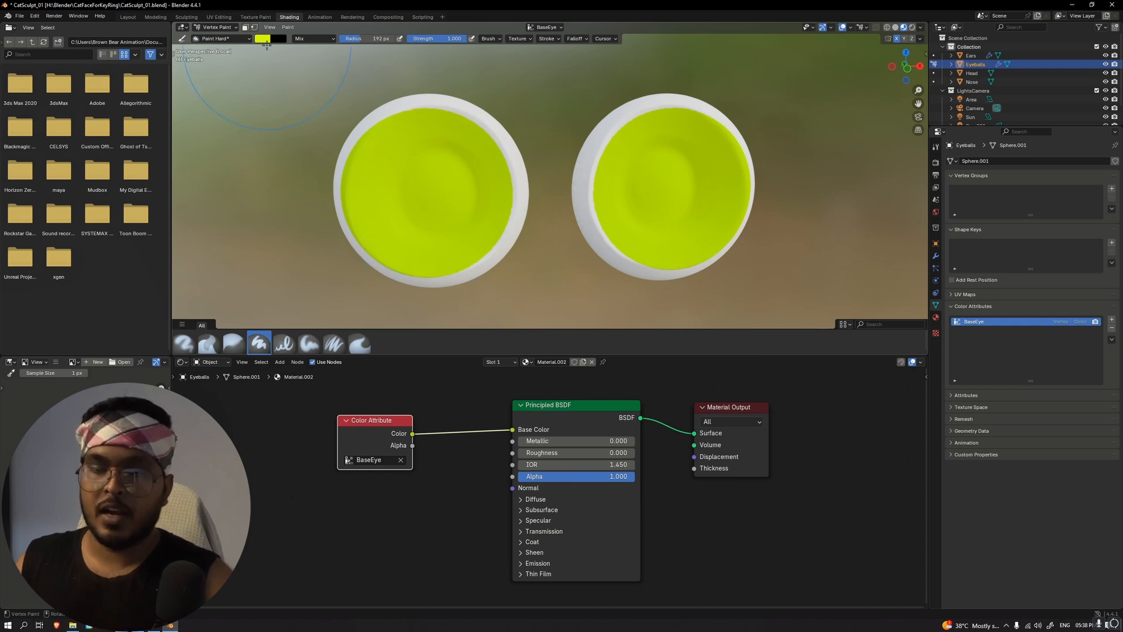
# Paint dark pupils at the centers of both irises with brush color #272400 and a 110 px radius
pyautogui.click(266, 41)
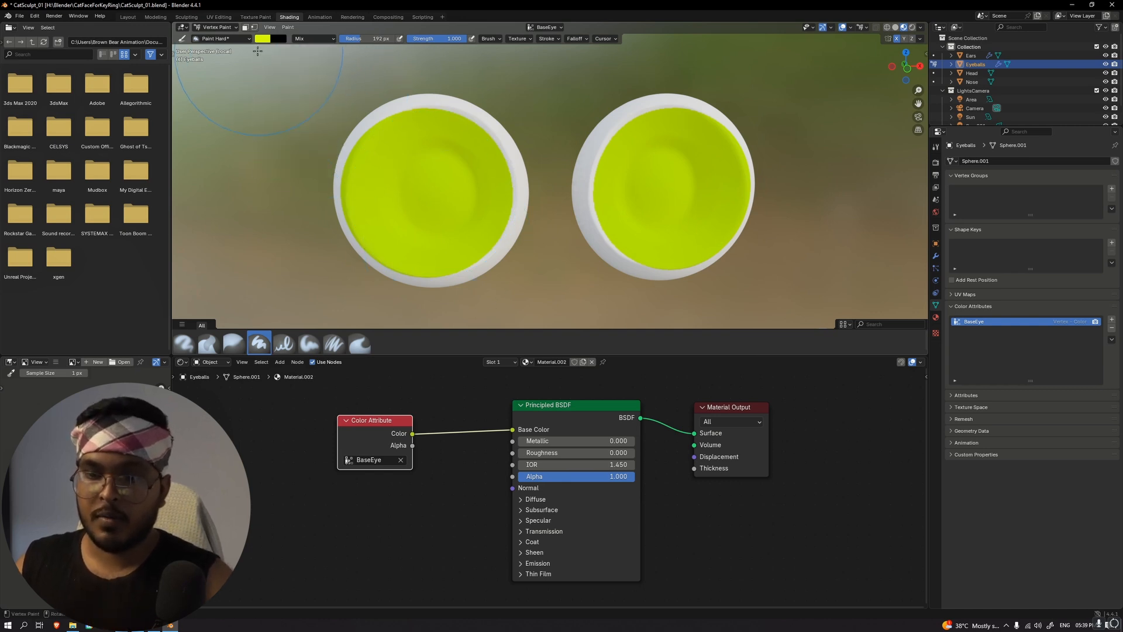
pyautogui.click(264, 41)
pyautogui.moveTo(333, 85); pyautogui.dragTo(334, 106)
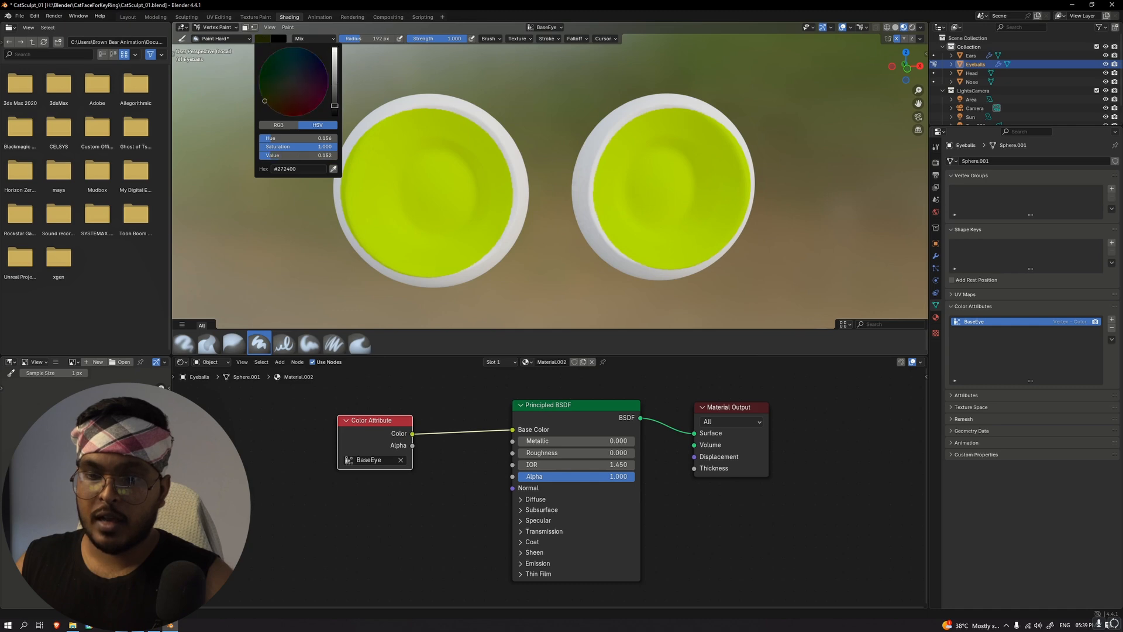
pyautogui.press('[')
pyautogui.press('[')
pyautogui.press('[')
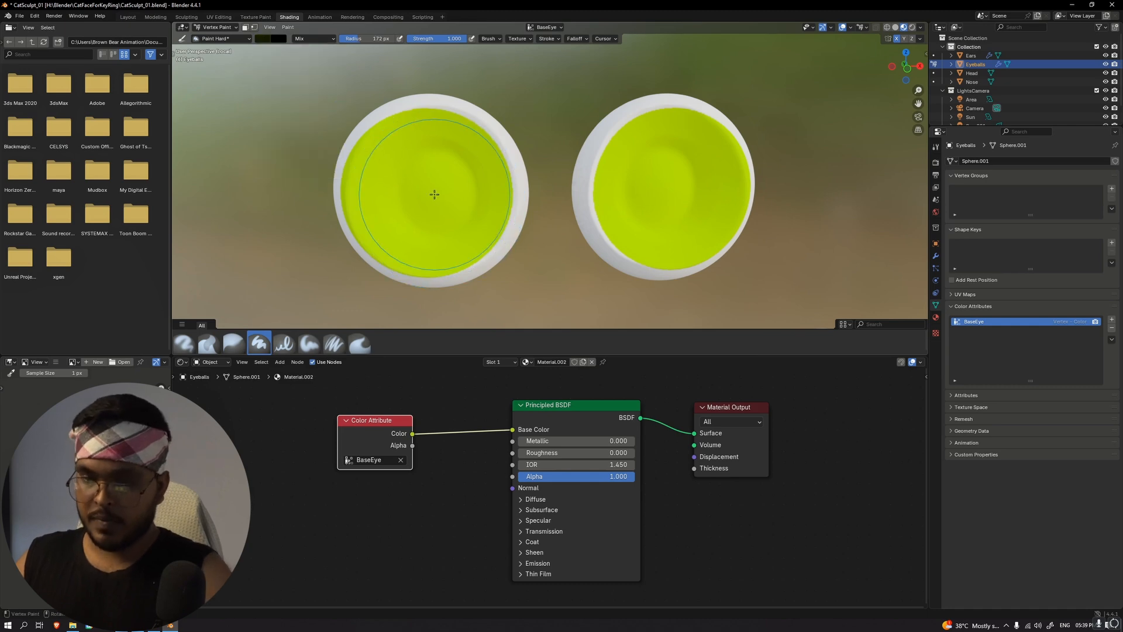
pyautogui.press('[')
pyautogui.press('[')
pyautogui.press('[')
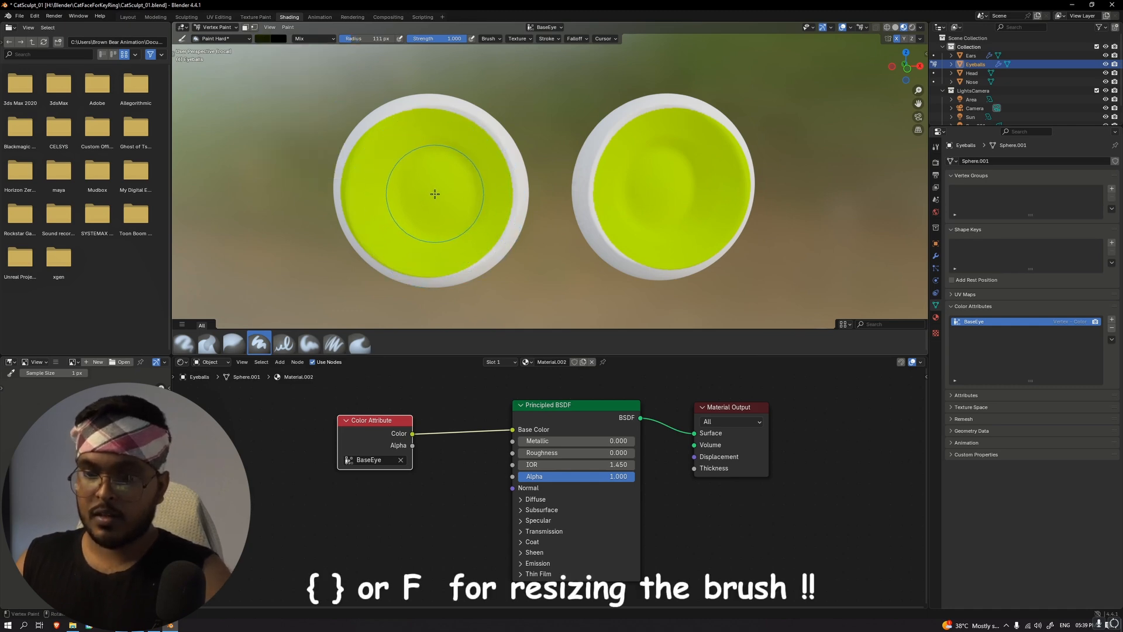
pyautogui.press(']')
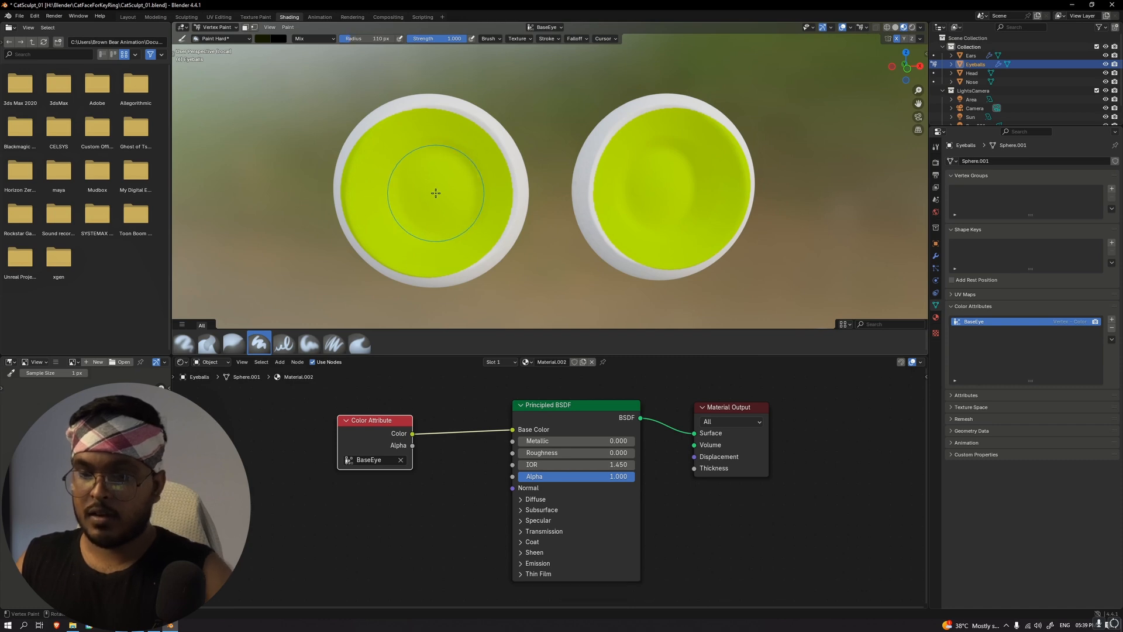
pyautogui.click(436, 193)
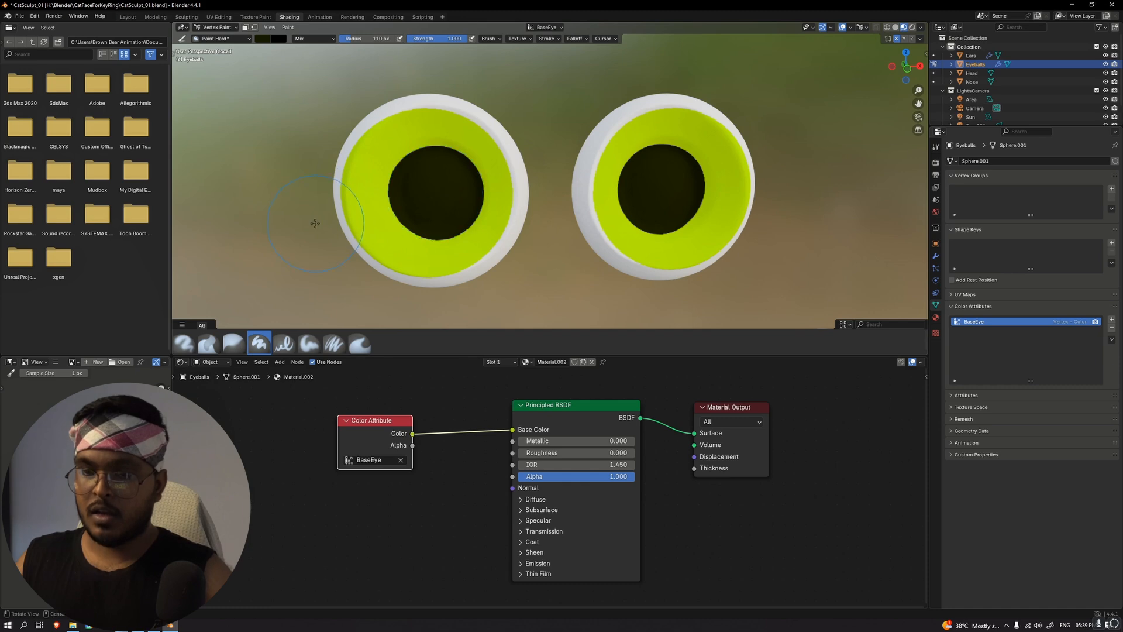
# Leave local view and inspect the painted eyes on the whole cat head
pyautogui.moveTo(409, 193); pyautogui.dragTo(311, 216, button='middle')
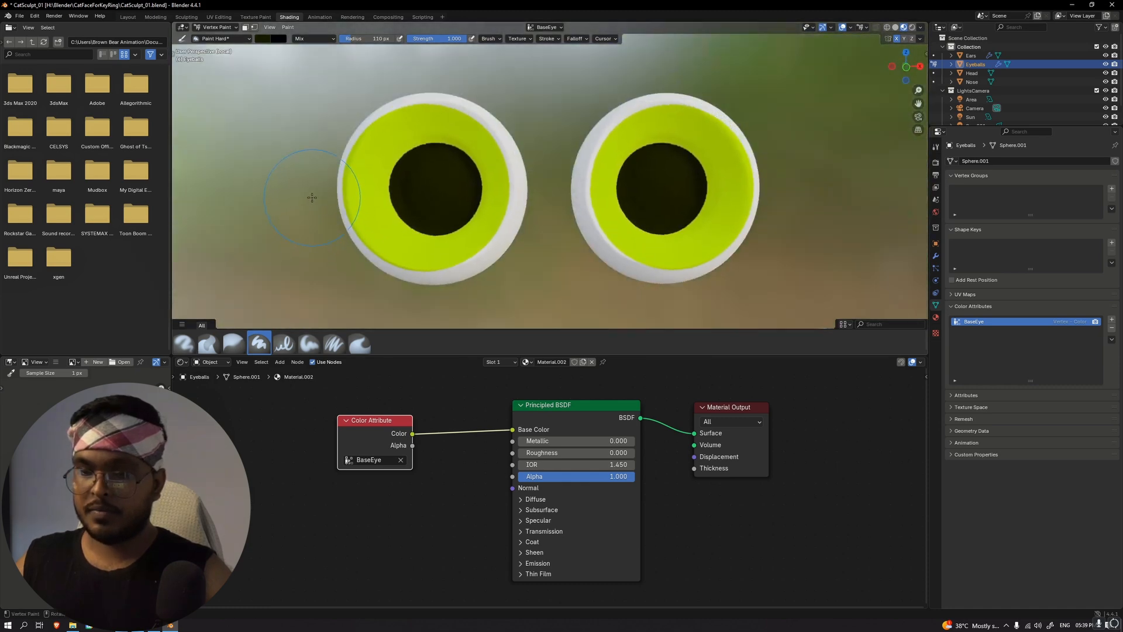
pyautogui.scroll(-2, 312, 205)
pyautogui.press('/')
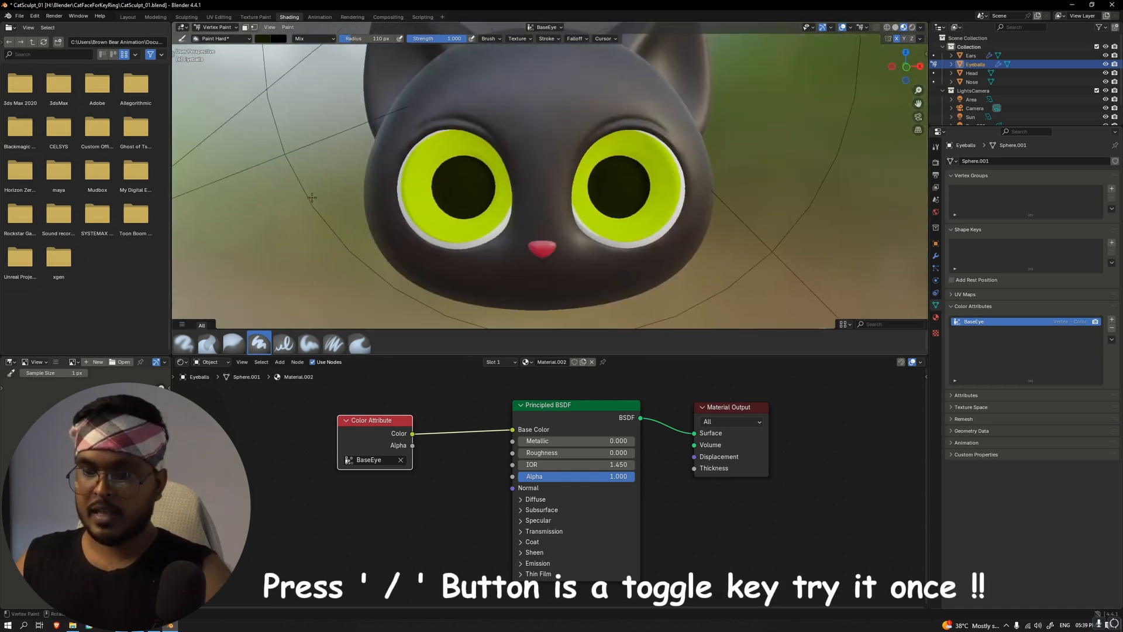
pyautogui.scroll(-3, 311, 198)
pyautogui.moveTo(527, 223); pyautogui.dragTo(702, 231, button='middle')
pyautogui.scroll(-2, 649, 225)
pyautogui.scroll(4, 702, 232)
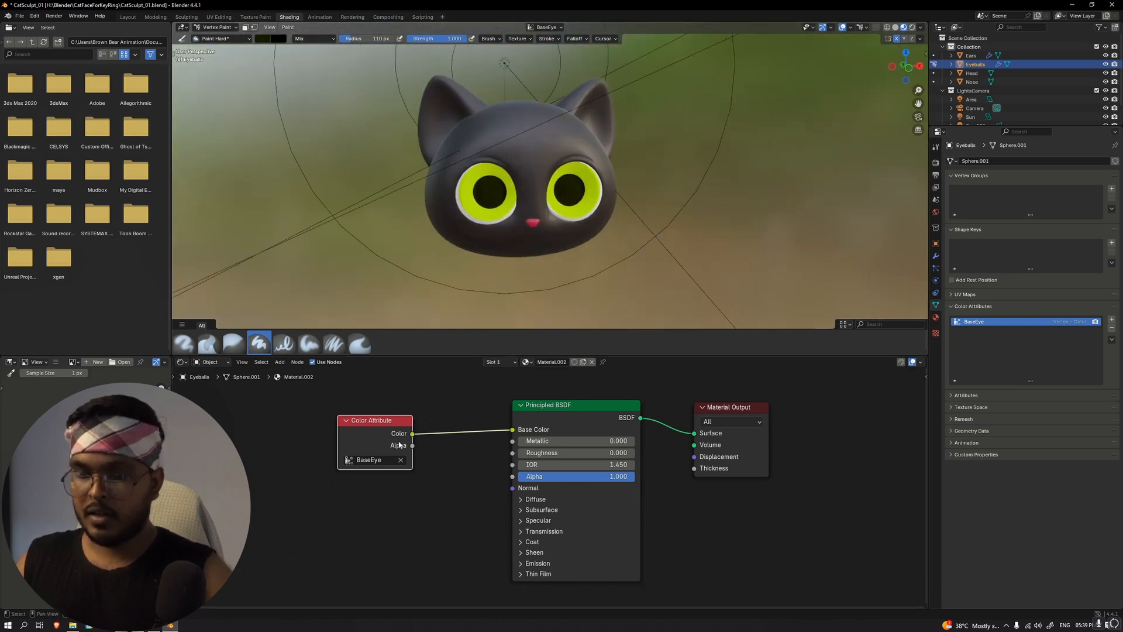
pyautogui.moveTo(382, 420); pyautogui.dragTo(392, 423)
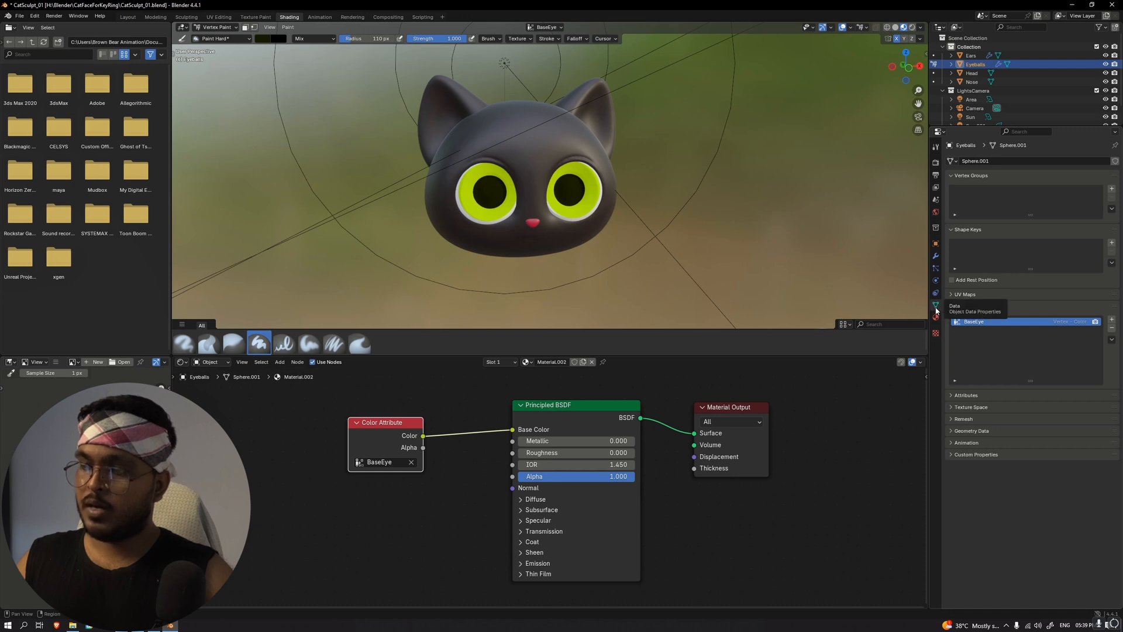
pyautogui.press('KP_Decimal')
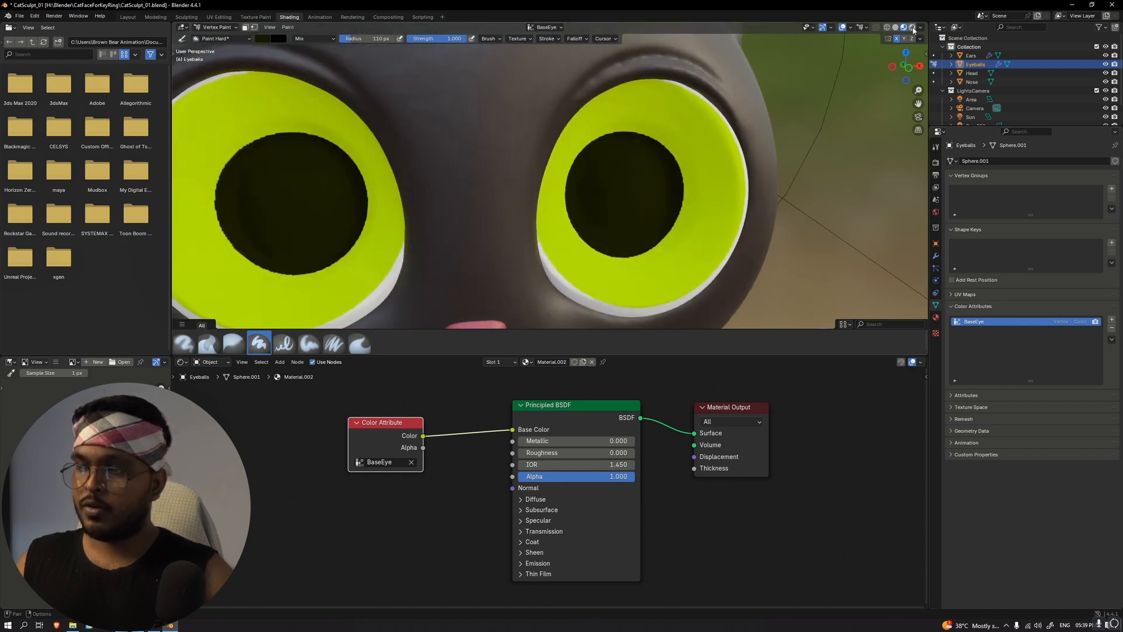
pyautogui.scroll(-5, 840, 169)
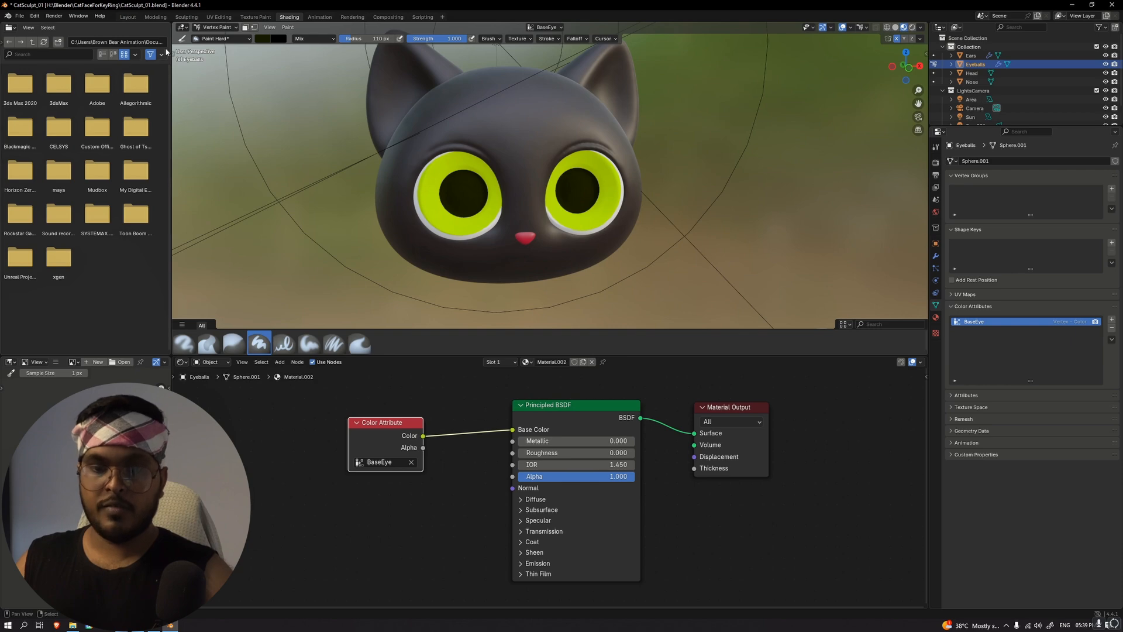
# Switch to the Layout workspace, hide the viewport sidebar and leave local view to show the whole cat head
pyautogui.click(129, 17)
pyautogui.scroll(-3, 574, 221)
pyautogui.scroll(6, 575, 221)
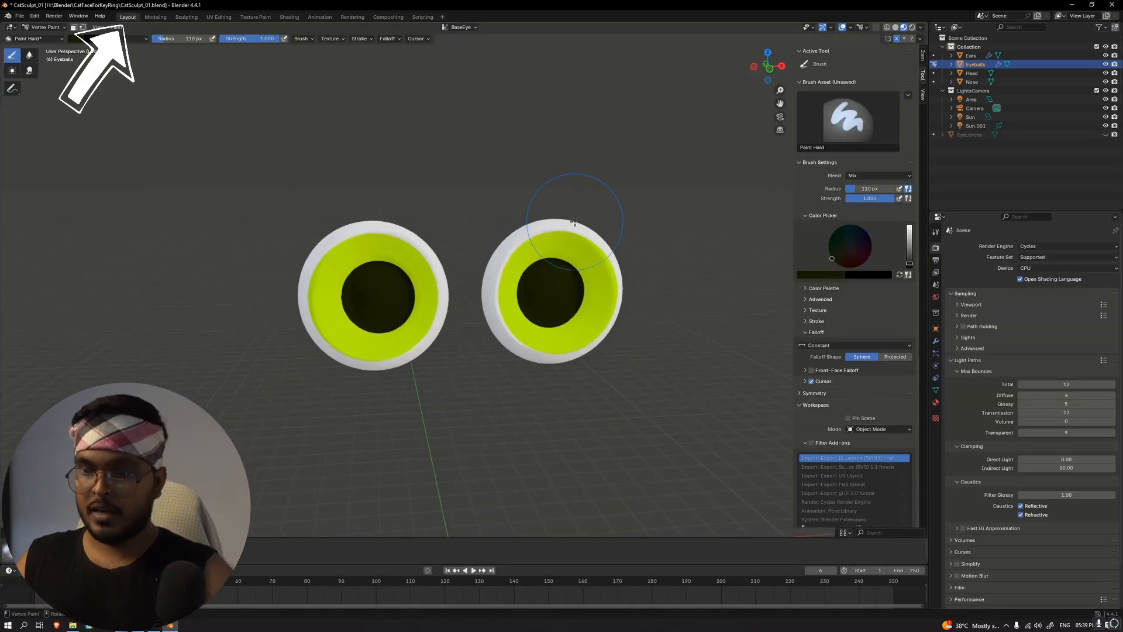
pyautogui.scroll(-3, 579, 229)
pyautogui.scroll(3, 577, 221)
pyautogui.press('n')
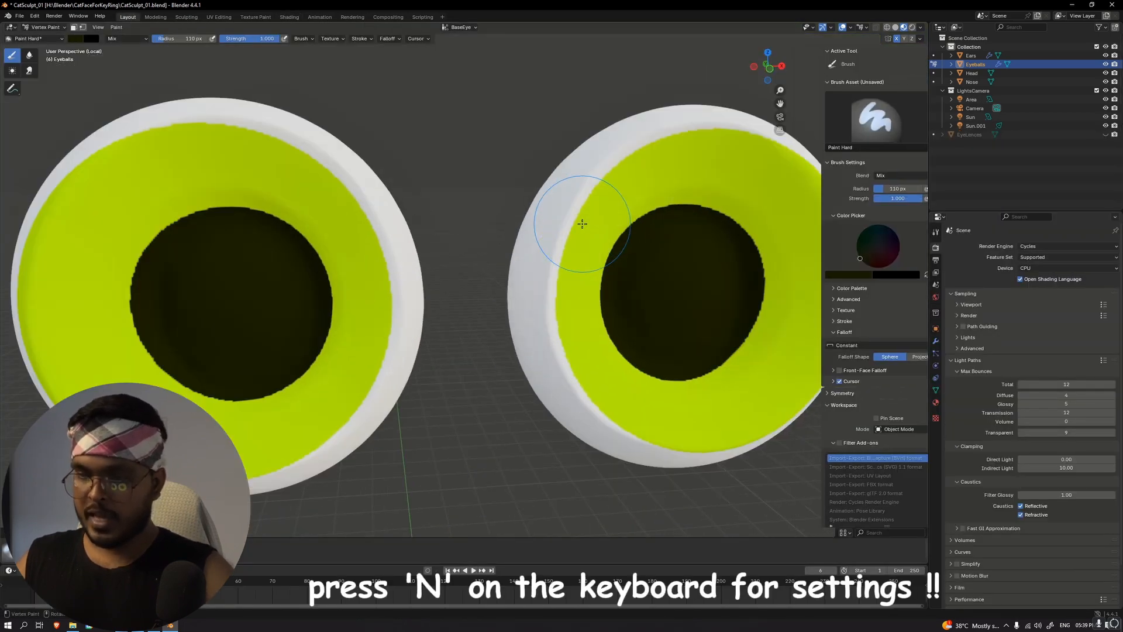
pyautogui.scroll(-5, 819, 132)
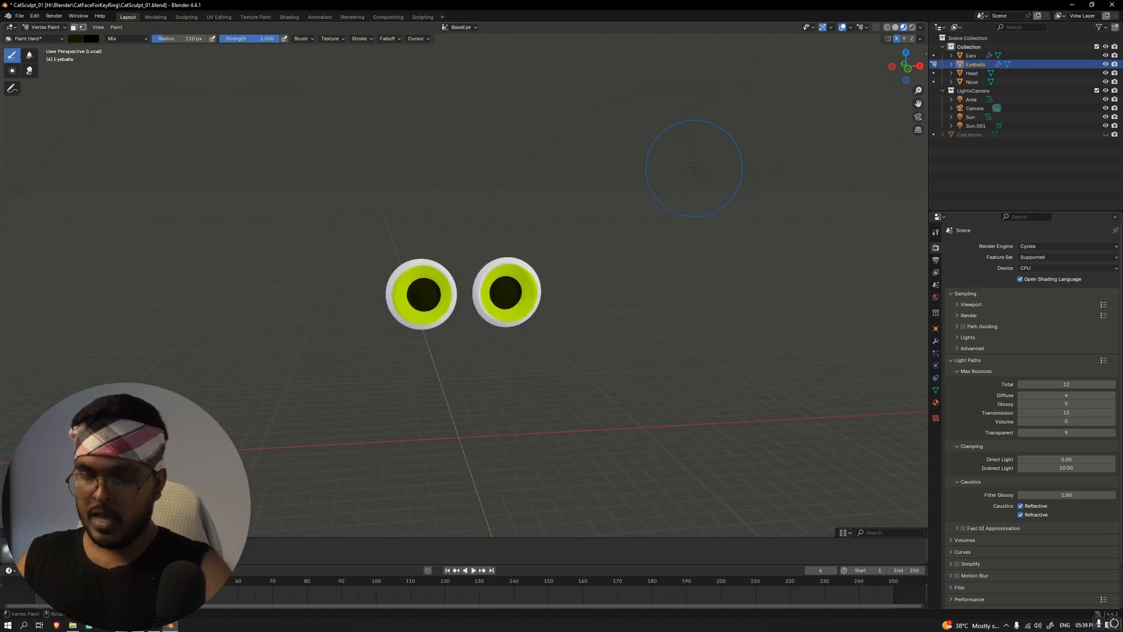
pyautogui.press('/')
pyautogui.press('/')
pyautogui.press('/')
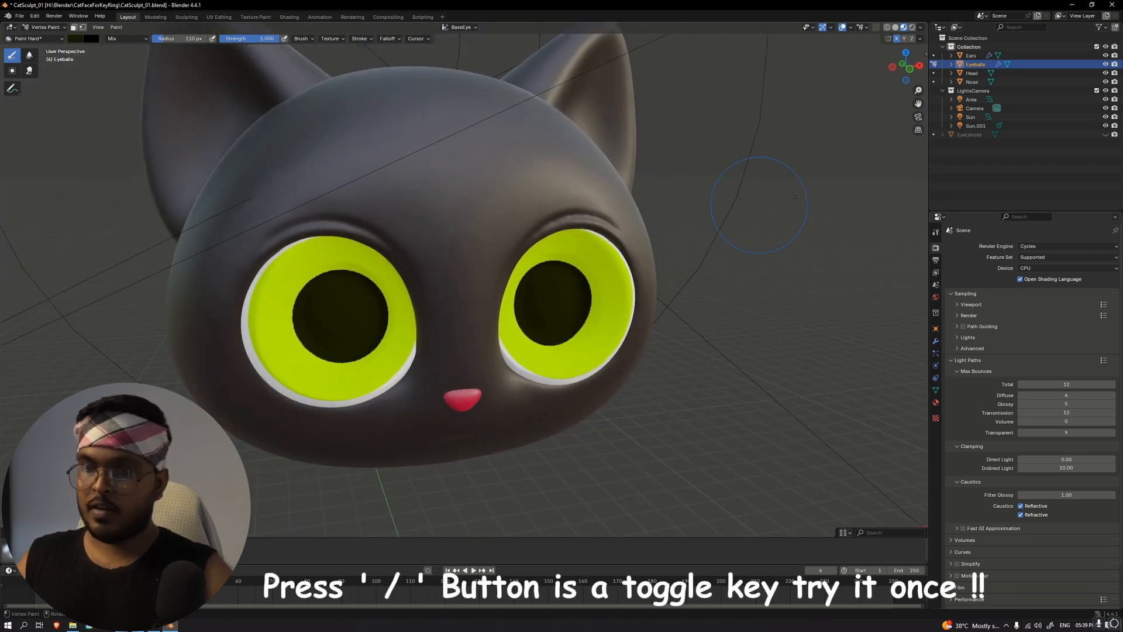
# Unhide the eye lenses object and preview the cat head in Rendered viewport shading
pyautogui.click(1105, 134)
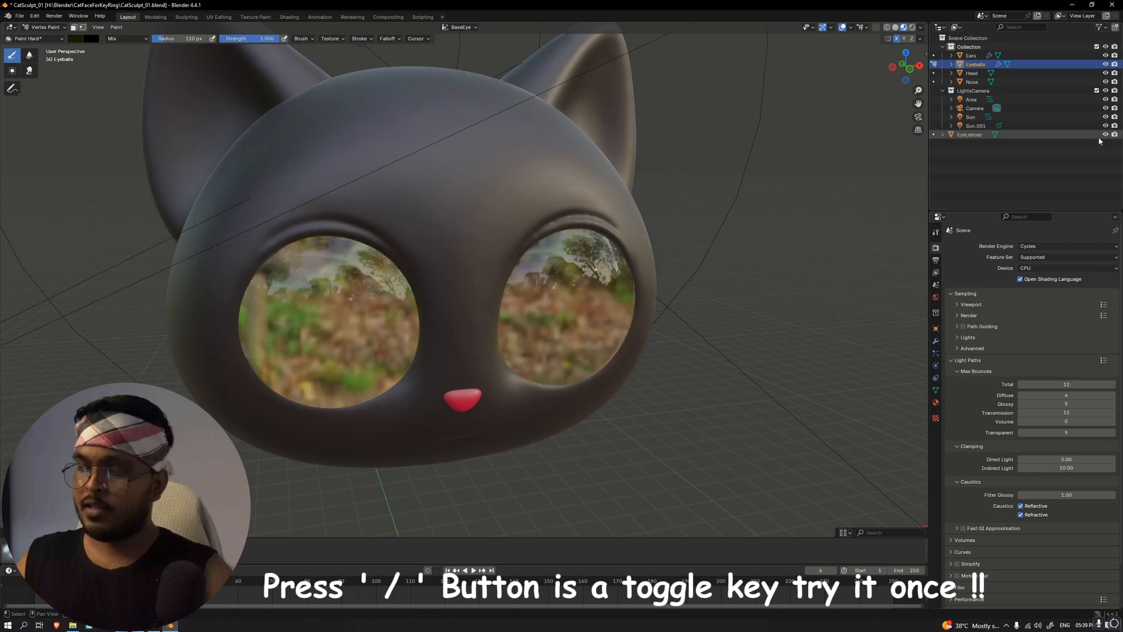
pyautogui.moveTo(743, 216); pyautogui.dragTo(763, 230, button='middle')
pyautogui.scroll(-3, 724, 215)
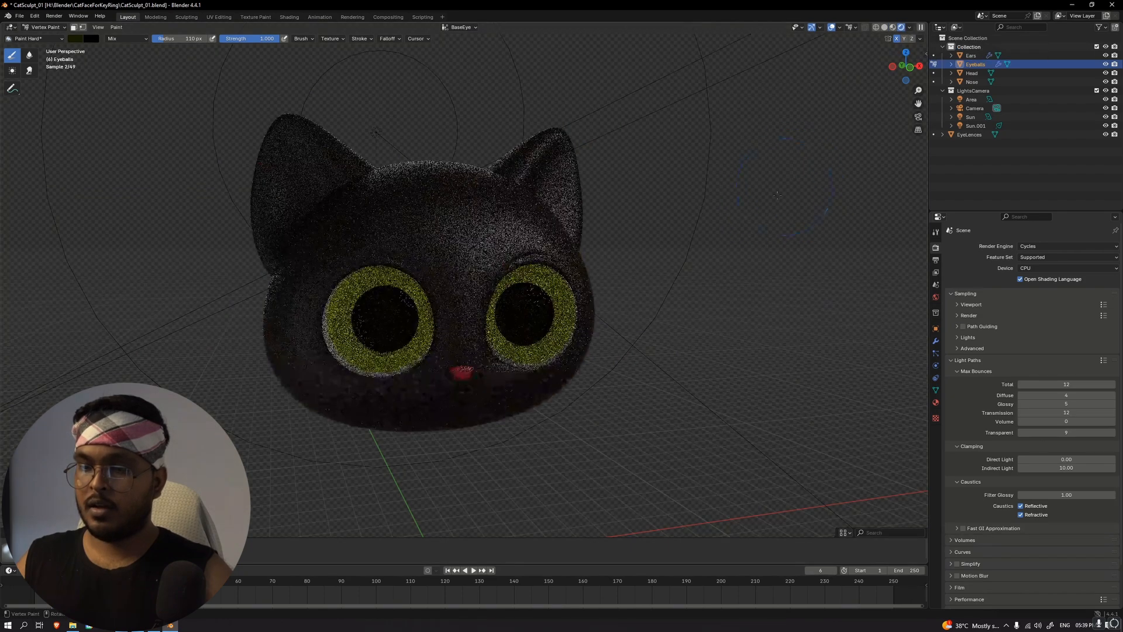
# Switch the render engine to EEVEE to compare how the eye lenses look, and set it back to Cycles
pyautogui.scroll(1, 763, 219)
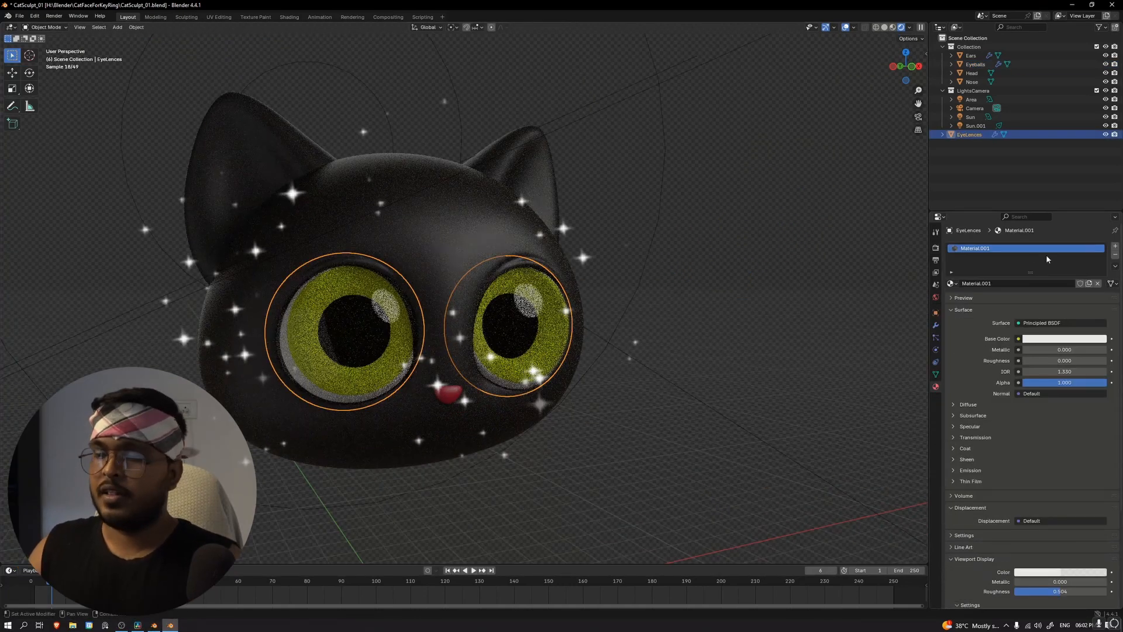
pyautogui.click(936, 248)
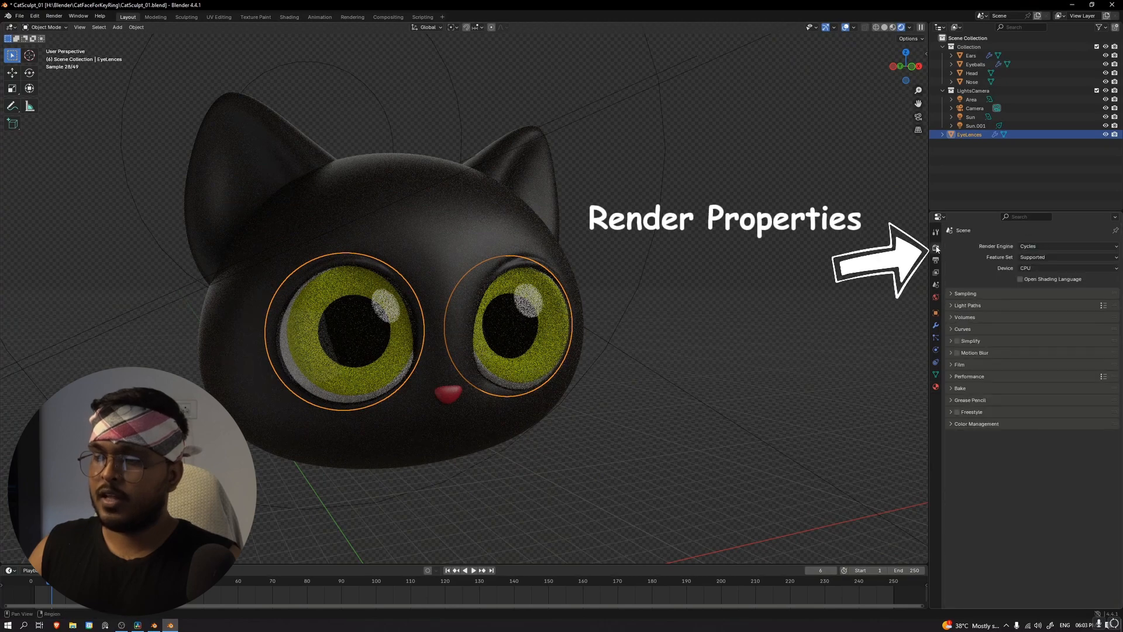
pyautogui.click(1044, 245)
pyautogui.click(1040, 255)
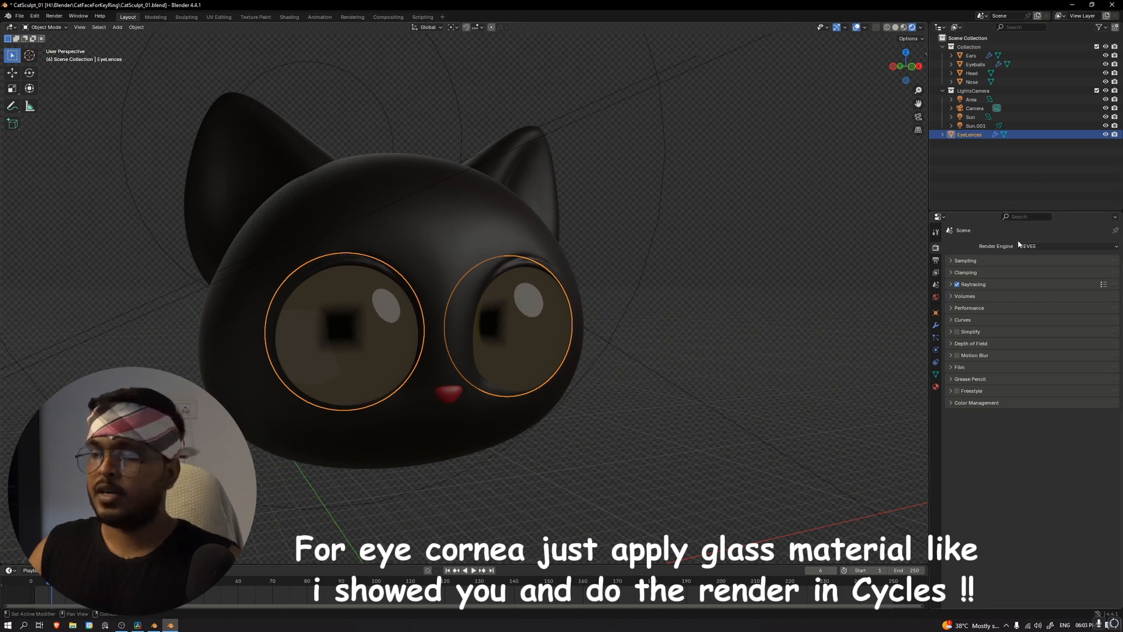
pyautogui.click(1038, 246)
pyautogui.click(1031, 277)
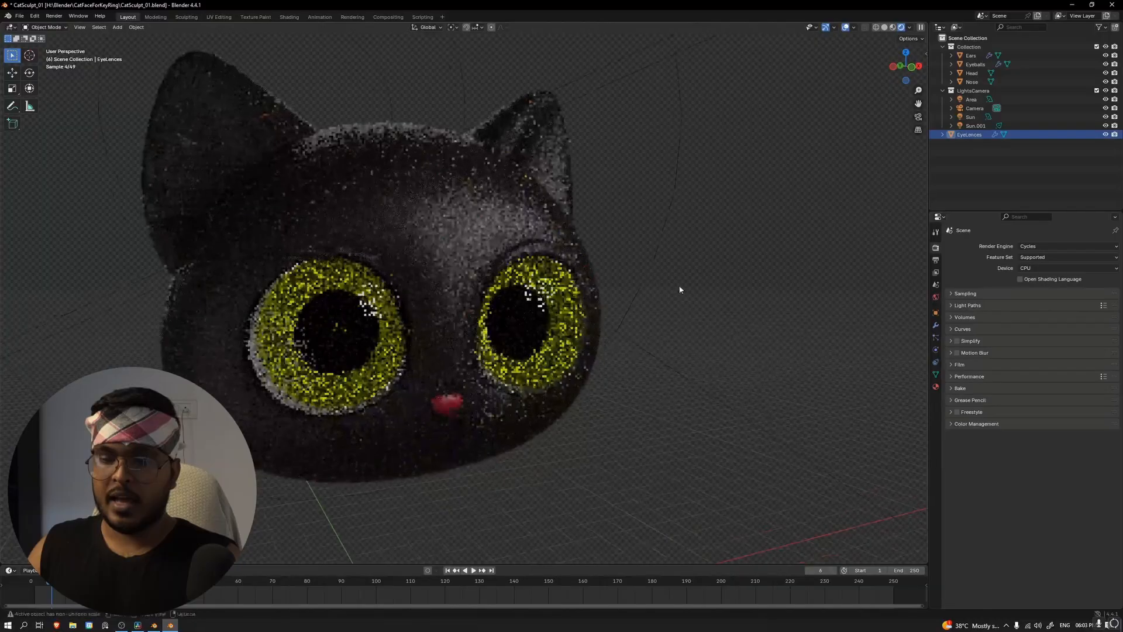
# Add a new camera to the scene
pyautogui.scroll(-6, 677, 289)
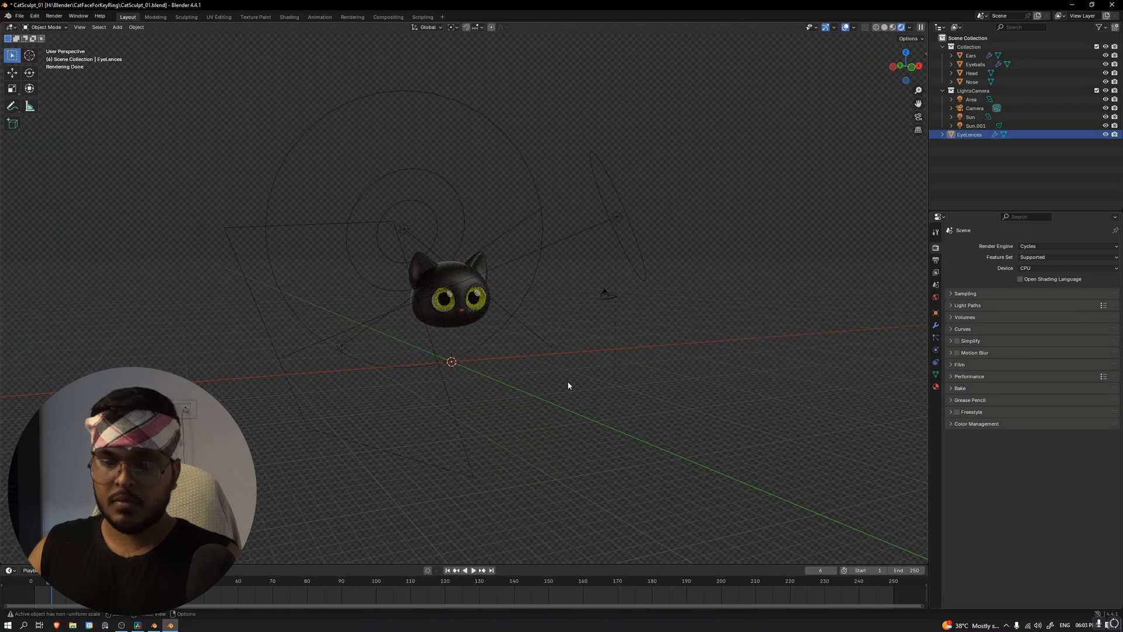
pyautogui.hotkey('shift', 'a')
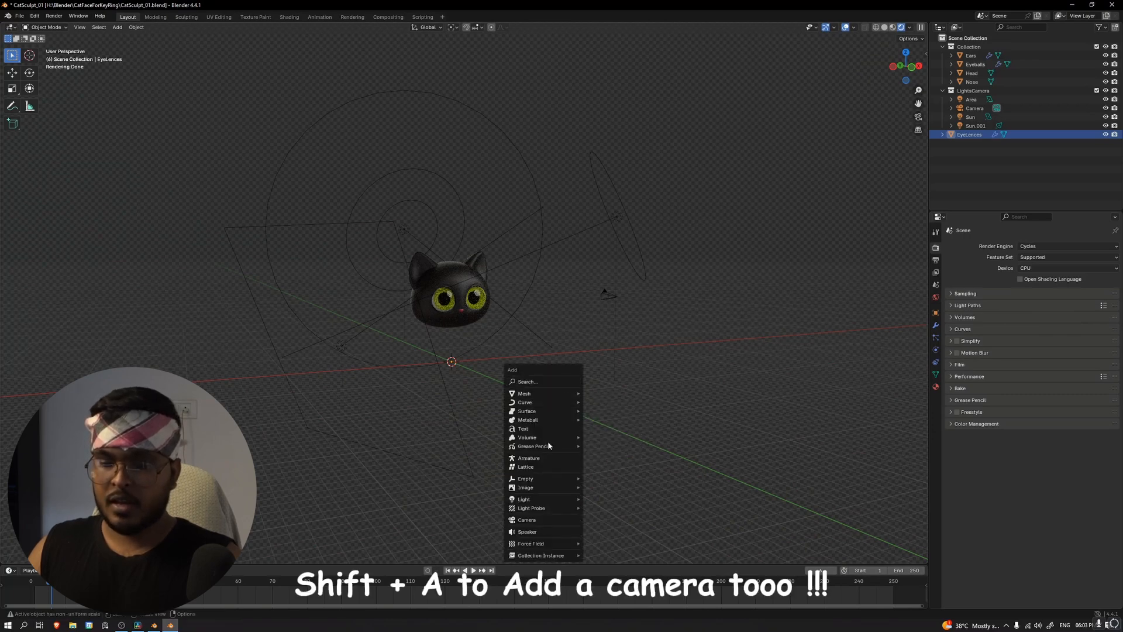
pyautogui.click(561, 524)
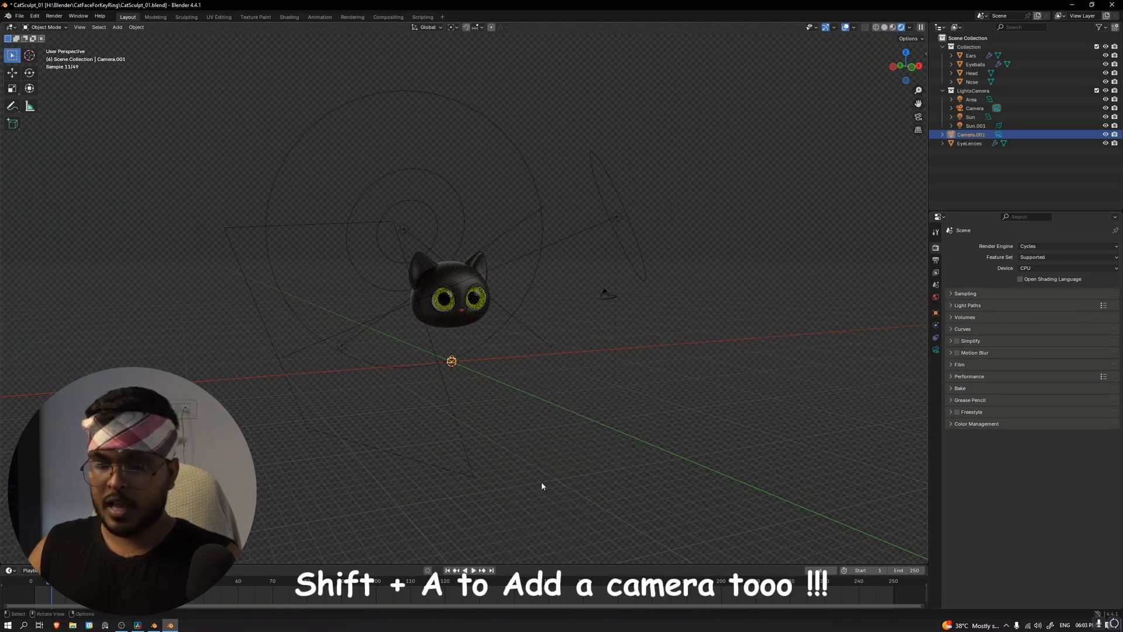
# Frame the cat head in a close three-quarter front view and align the scene camera to that view
pyautogui.moveTo(541, 482); pyautogui.dragTo(647, 354, button='middle')
pyautogui.moveTo(647, 354)
pyautogui.keyDown('alt'); pyautogui.mouseDown()
pyautogui.moveTo(632, 341)
pyautogui.moveTo(639, 335)
pyautogui.mouseUp(); pyautogui.keyUp('alt')
pyautogui.scroll(2, 633, 340)
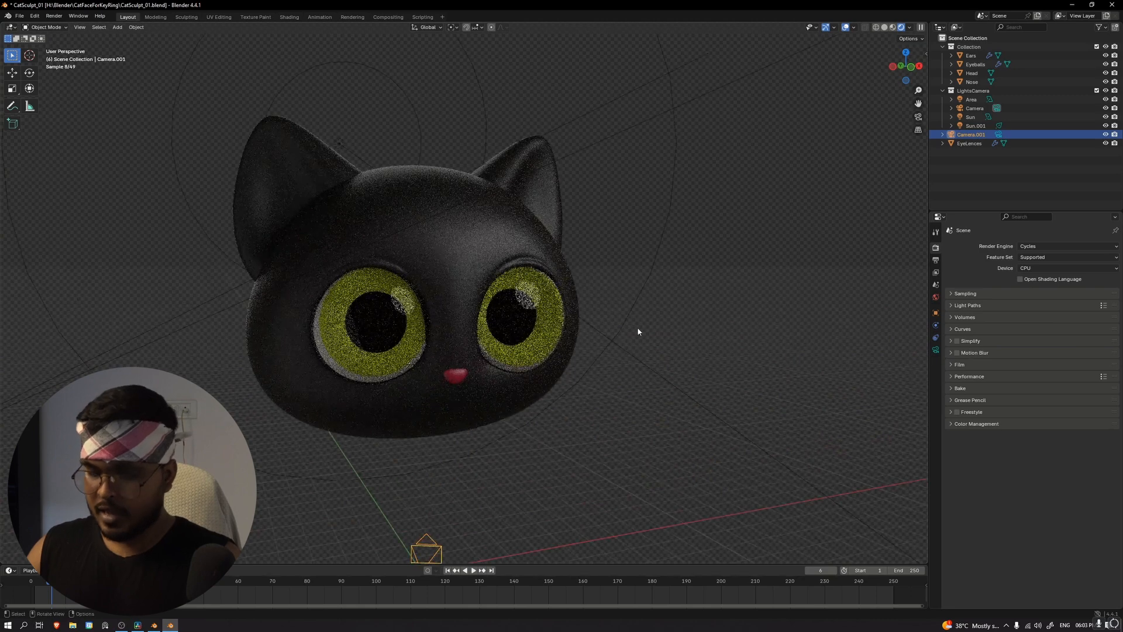
pyautogui.press('ctrl+alt+KP_0')
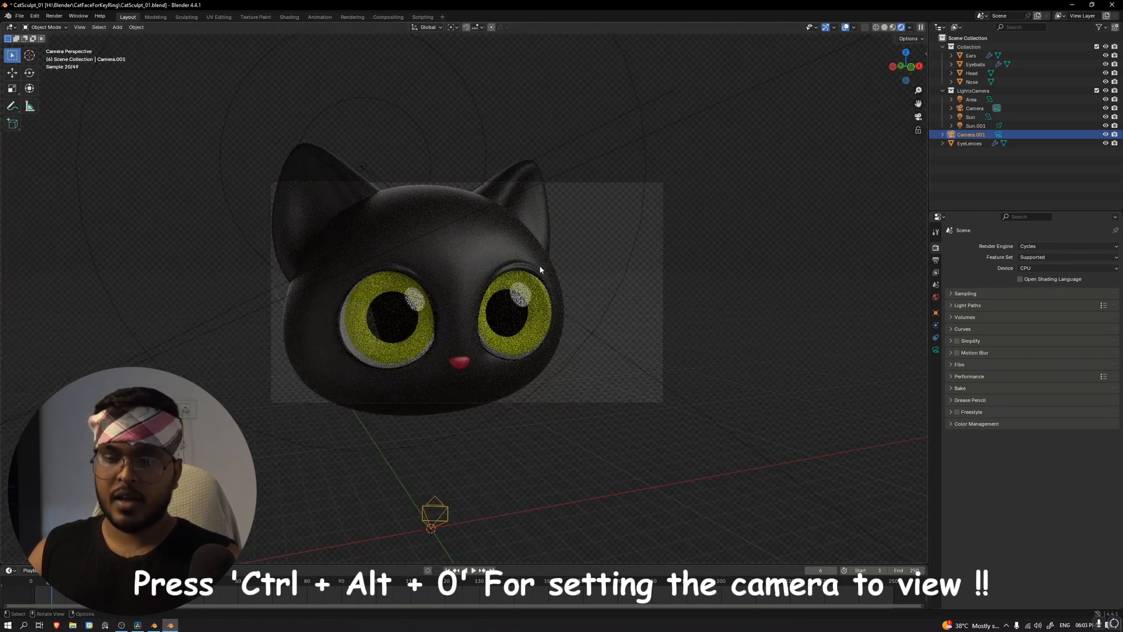
pyautogui.scroll(1, 675, 299)
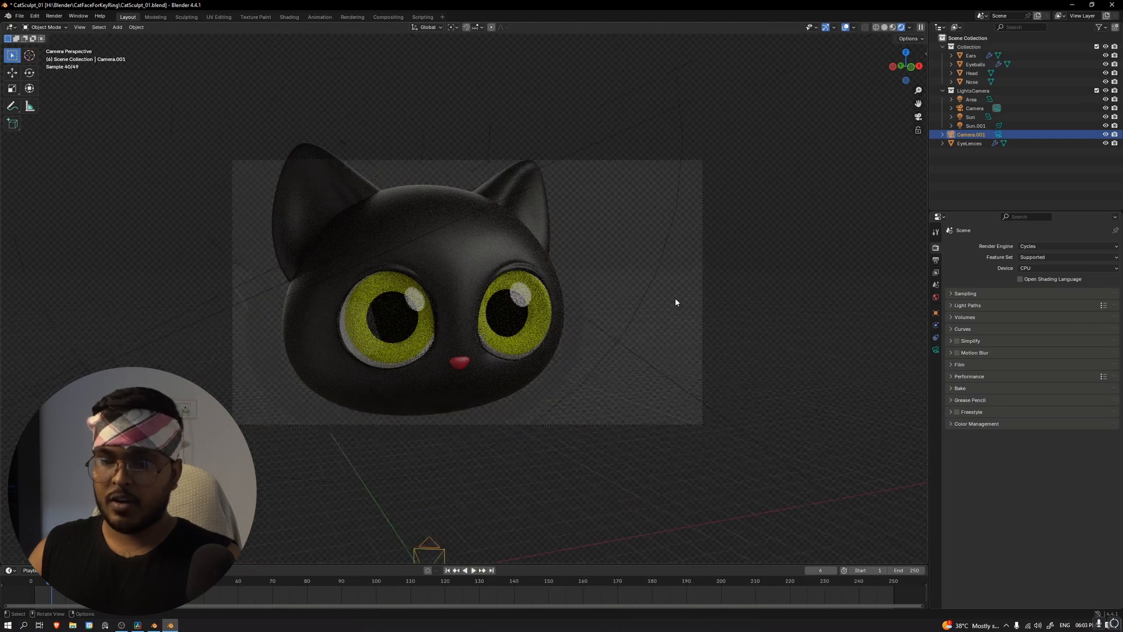
pyautogui.scroll(-2, 675, 300)
pyautogui.scroll(2, 675, 303)
pyautogui.scroll(-2, 675, 303)
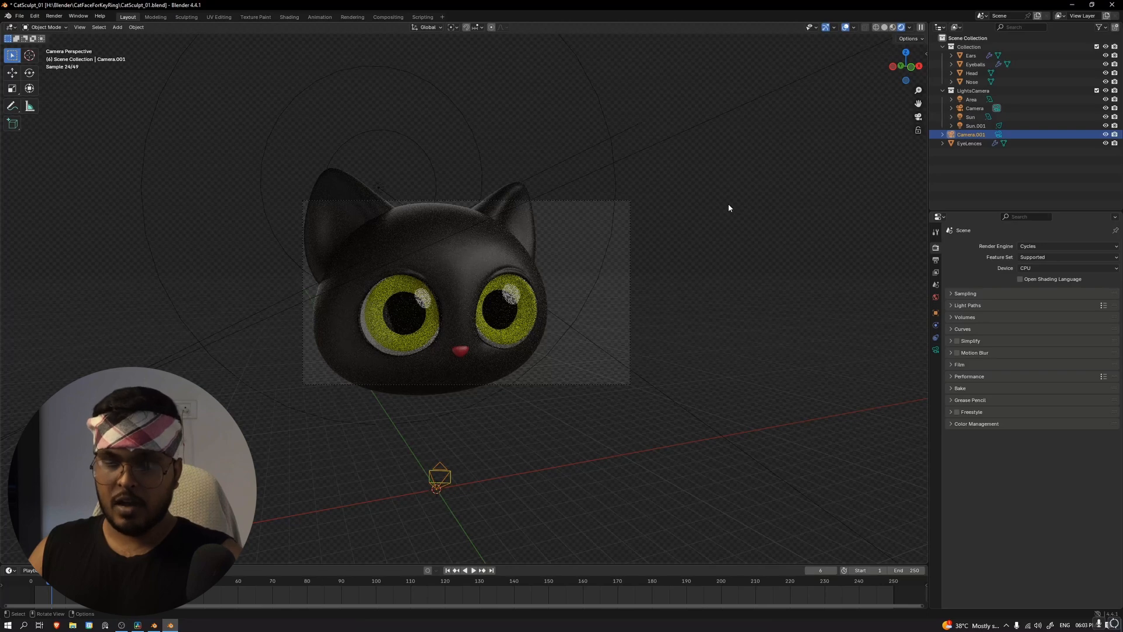
# Enable the Camera to View lock so that viewport navigation moves the camera
pyautogui.press('n')
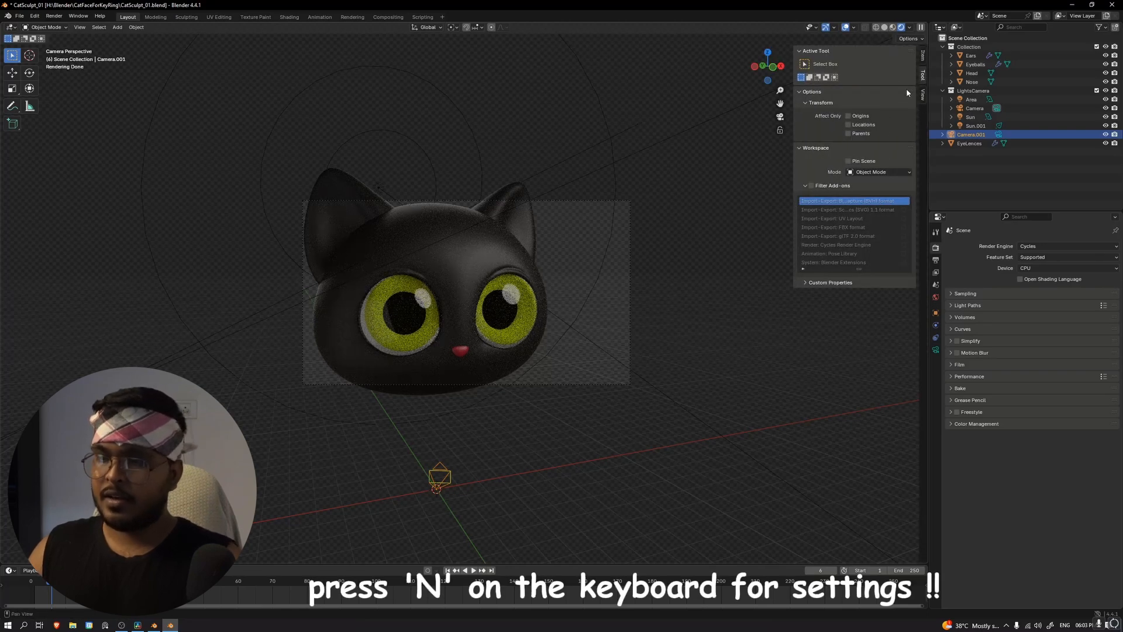
pyautogui.click(924, 58)
pyautogui.click(923, 95)
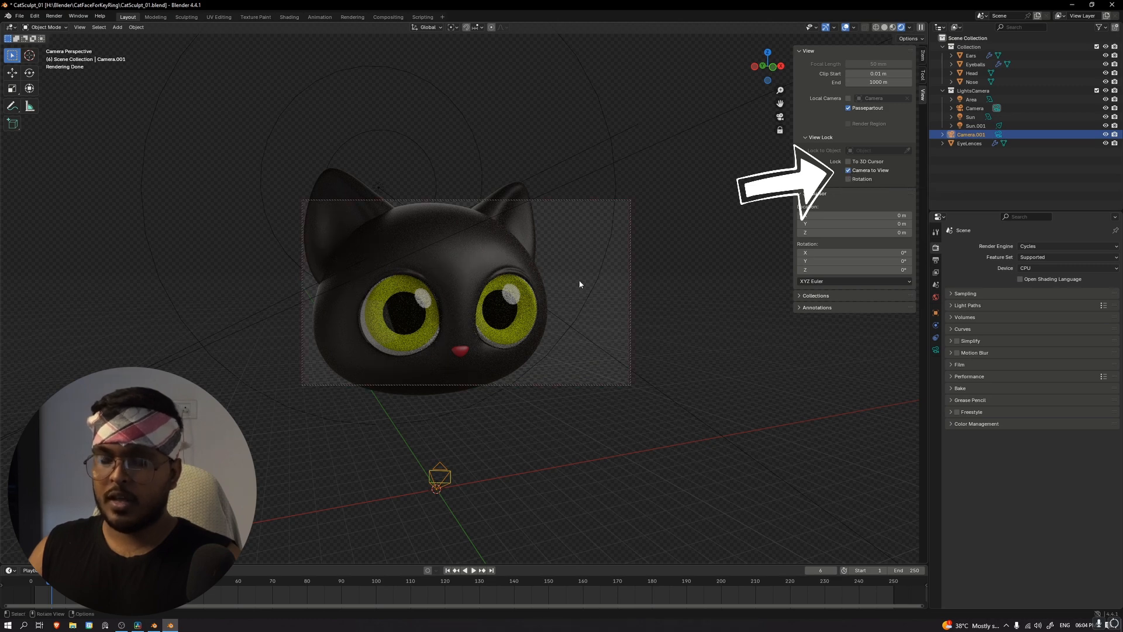
# Reframe the whole cat head, including both ears, inside the camera frame and turn off the Camera to View lock
pyautogui.scroll(-2, 580, 284)
pyautogui.scroll(-1, 577, 284)
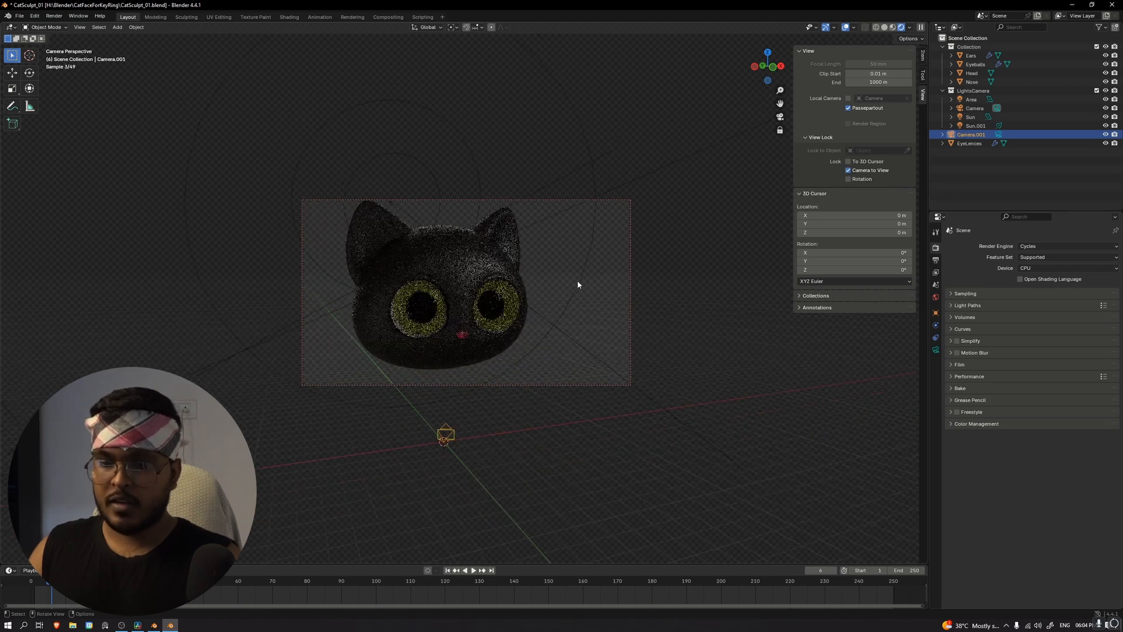
pyautogui.scroll(1, 577, 284)
pyautogui.moveTo(578, 285); pyautogui.dragTo(560, 293, button='middle')
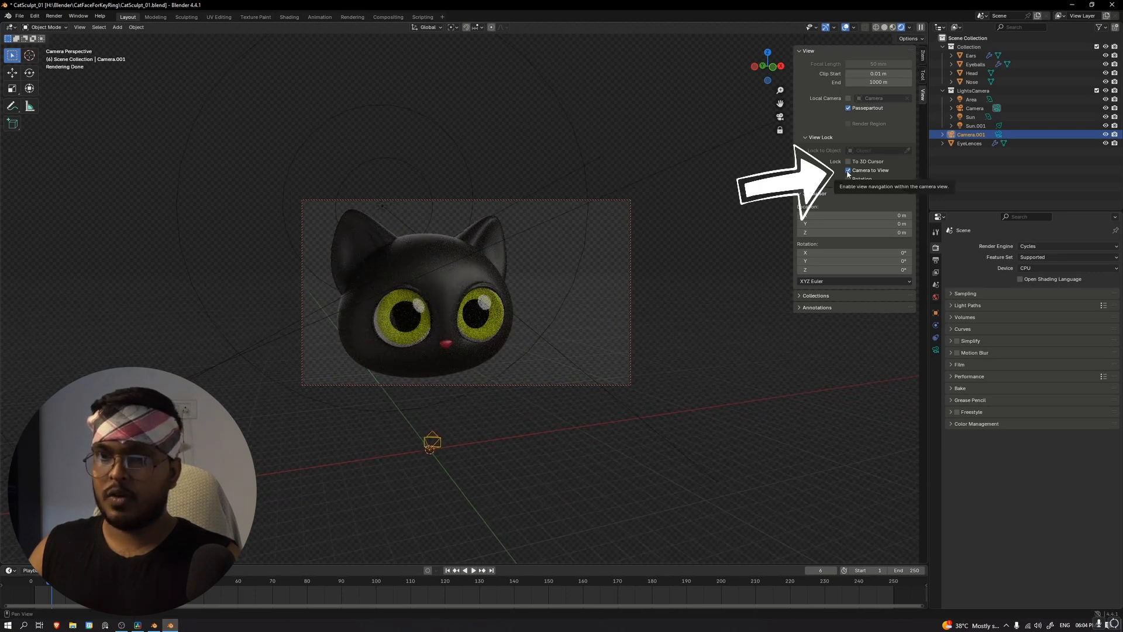
pyautogui.scroll(4, 684, 250)
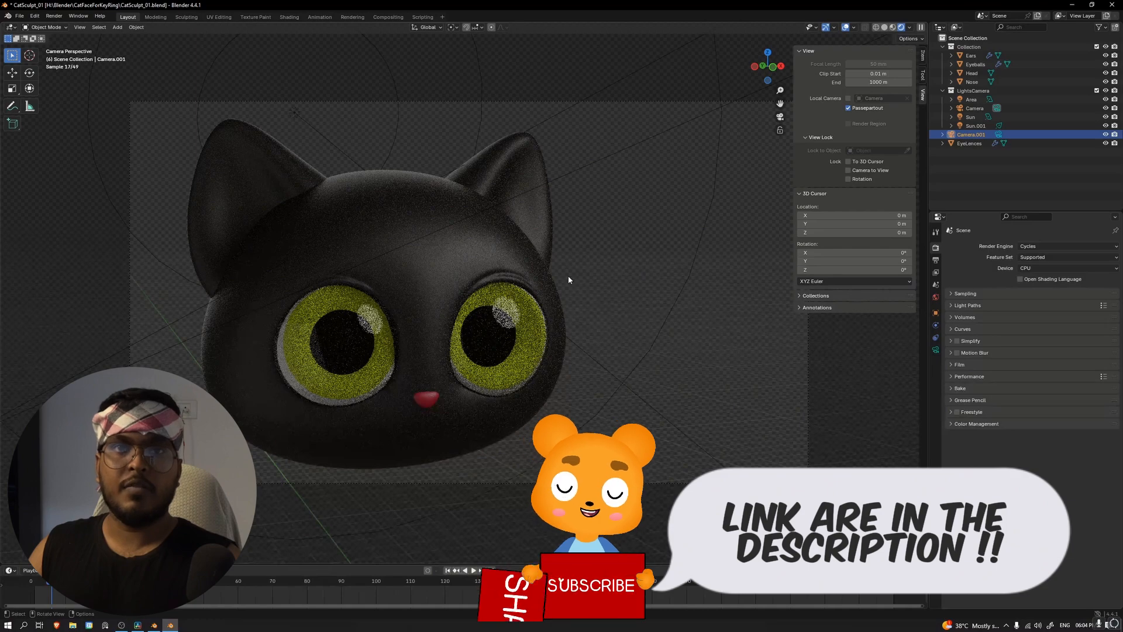
# Leave the camera view to check the scene, return to it and render a still image of the cat head
pyautogui.moveTo(598, 272); pyautogui.dragTo(614, 264, button='middle')
pyautogui.scroll(-7, 616, 272)
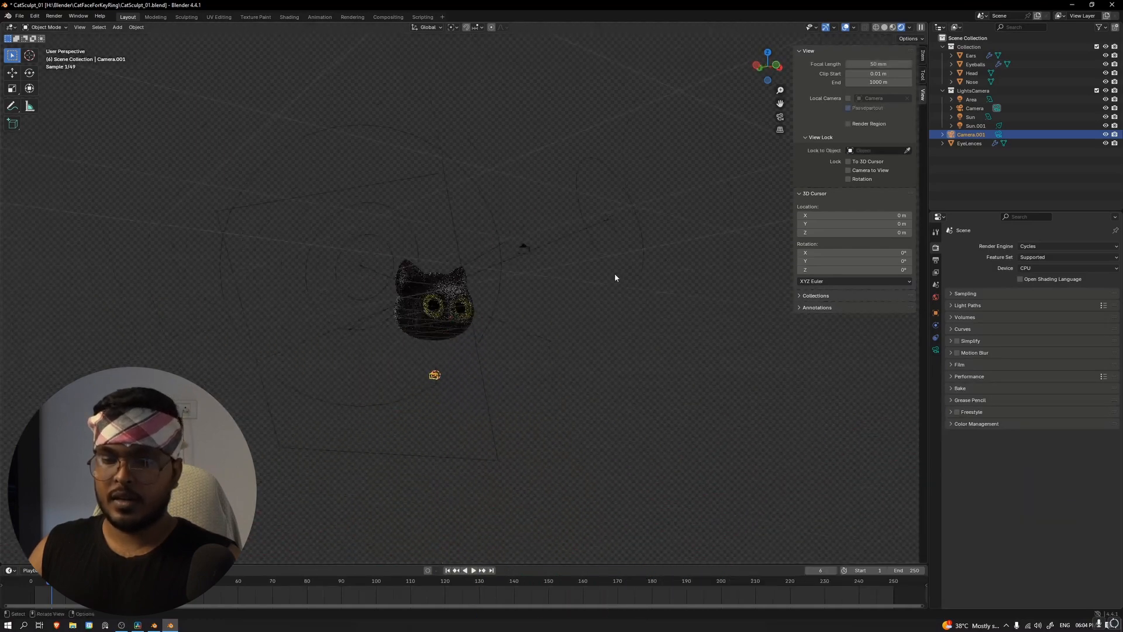
pyautogui.scroll(4, 614, 279)
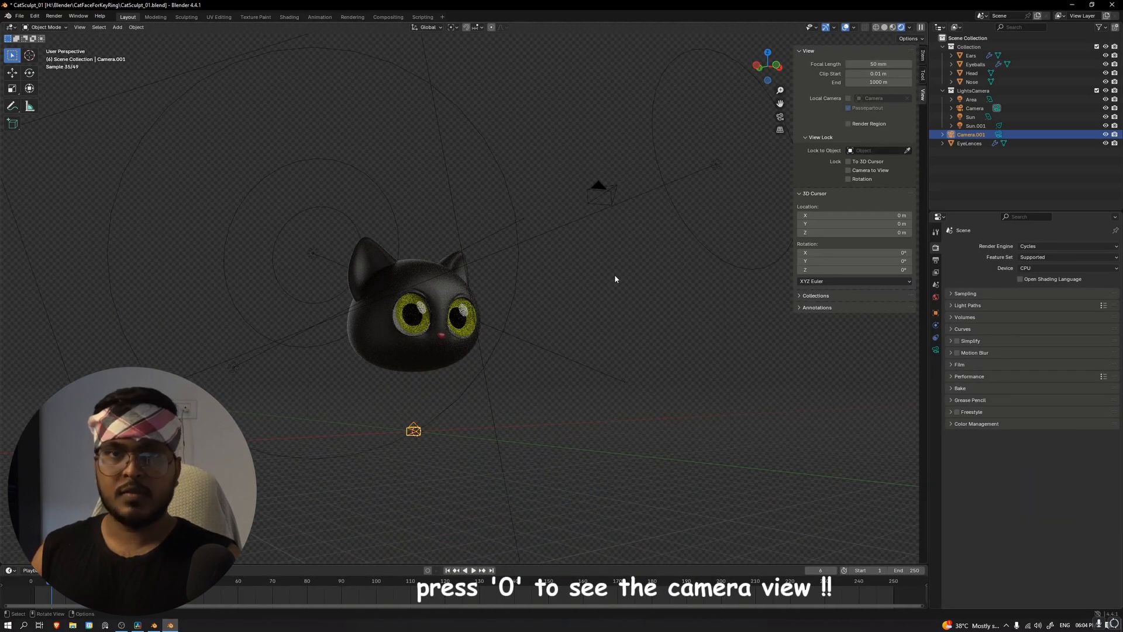
pyautogui.press('KP_0')
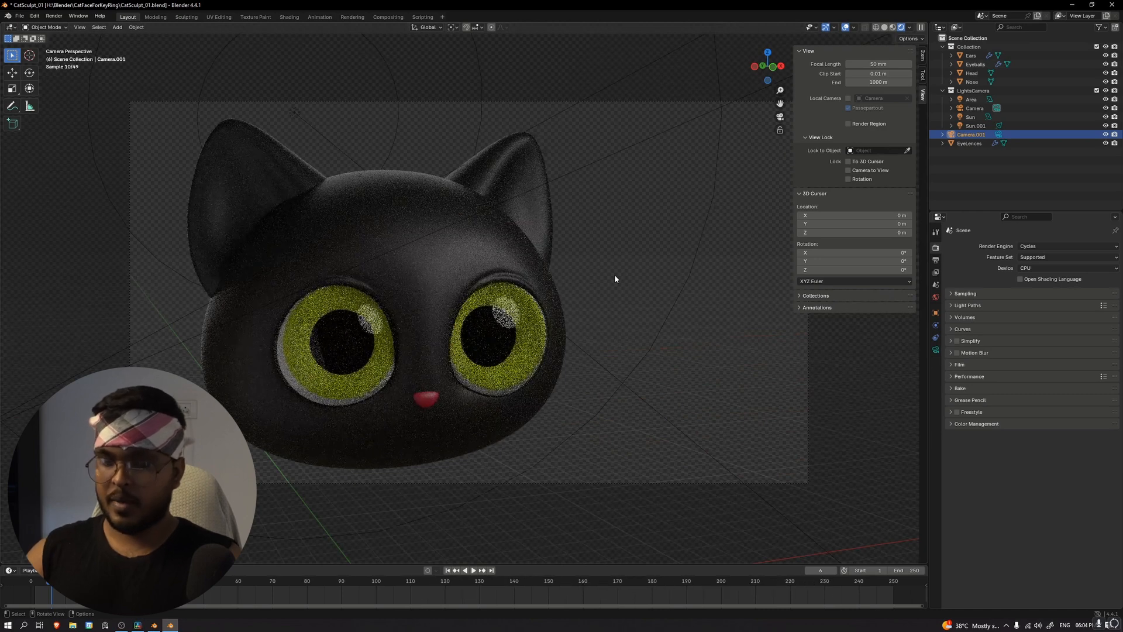
pyautogui.press('F12')
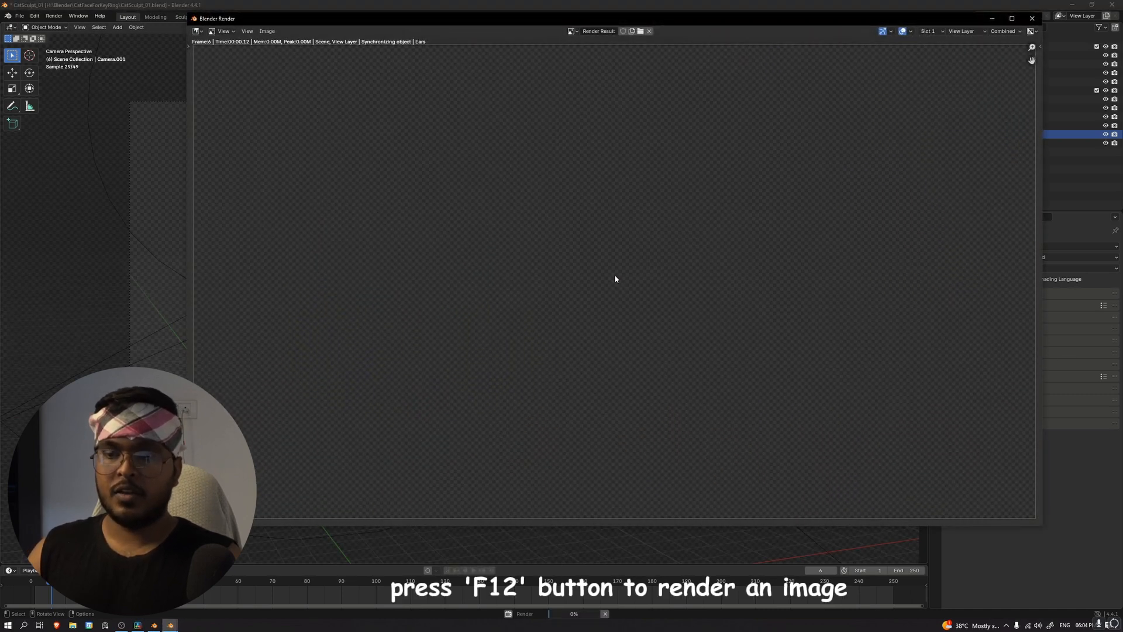